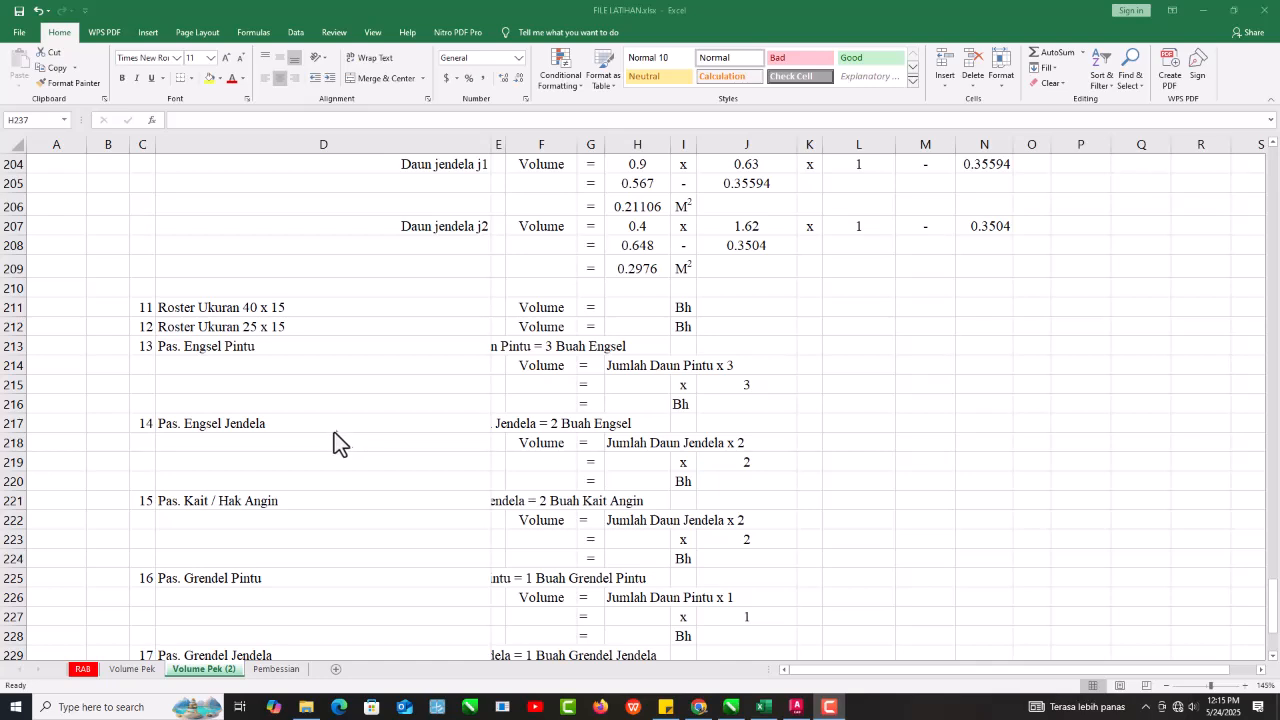
# Examine the volume calculations on the Volume Pek (2) sheet, from Pek. Daun Jendela through Pas. Kunci Pintu.
pyautogui.click(500, 350)
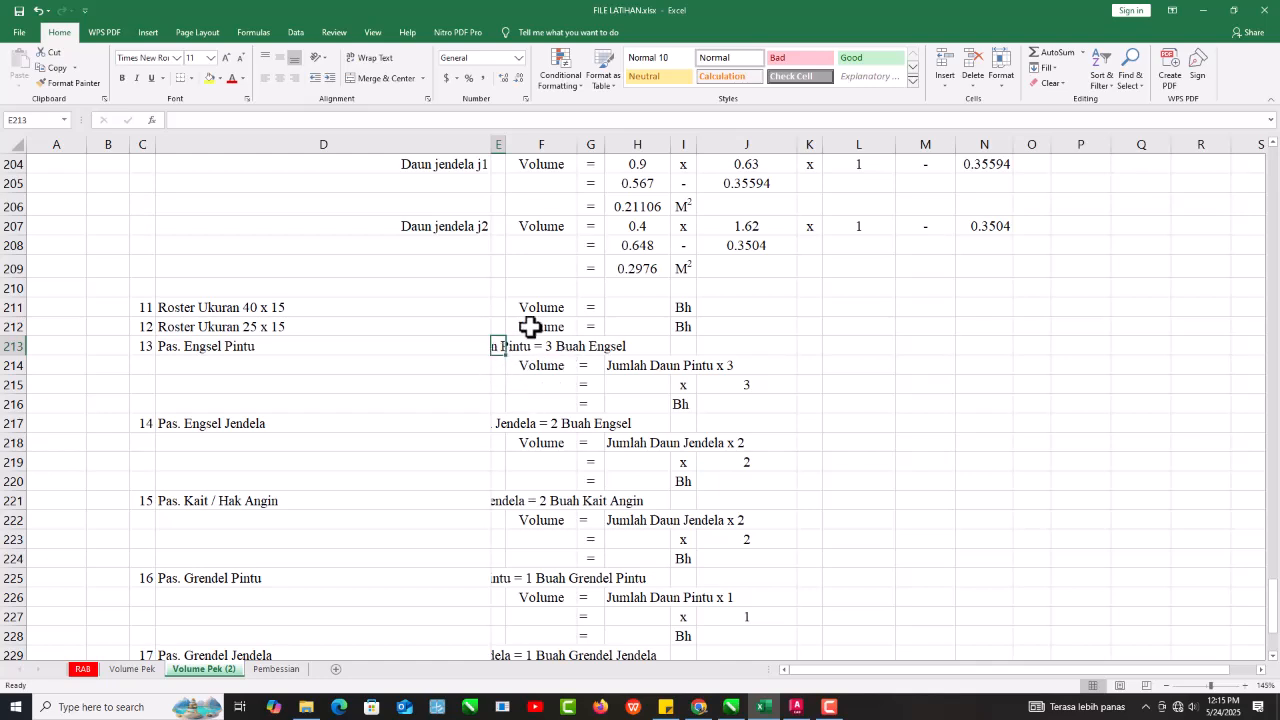
pyautogui.scroll(20, 508, 262)
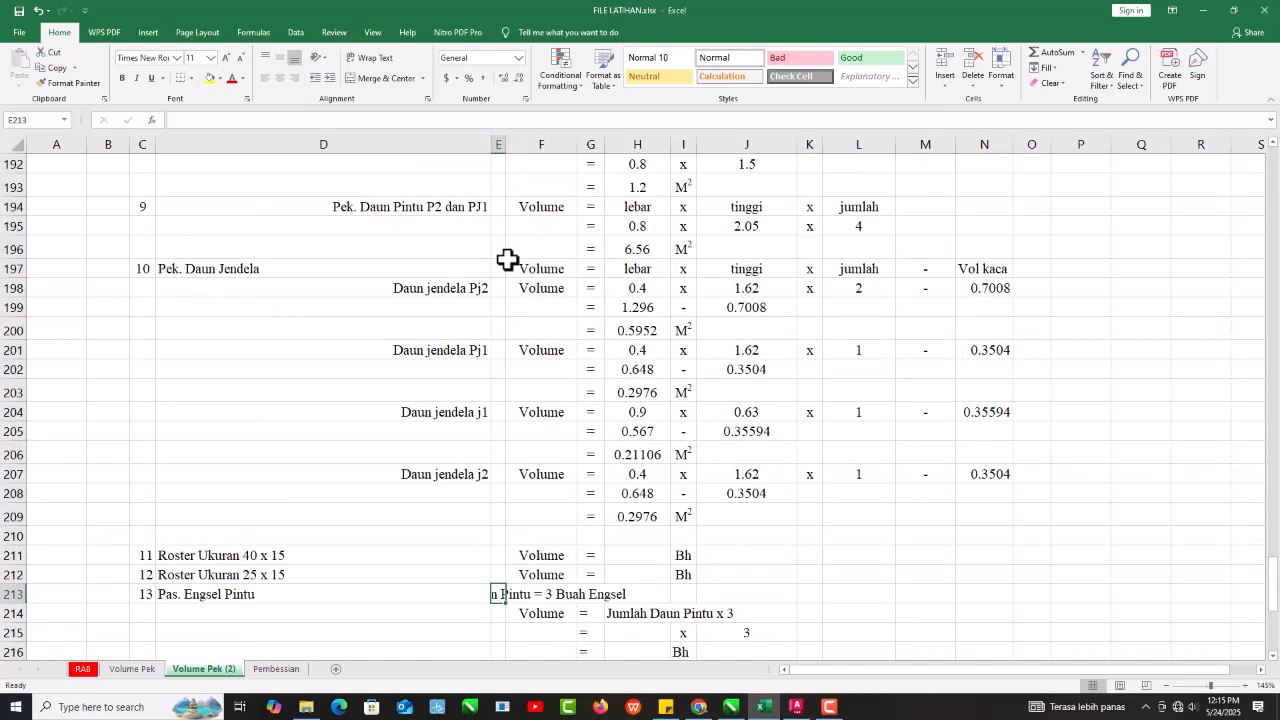
pyautogui.scroll(-20, 514, 276)
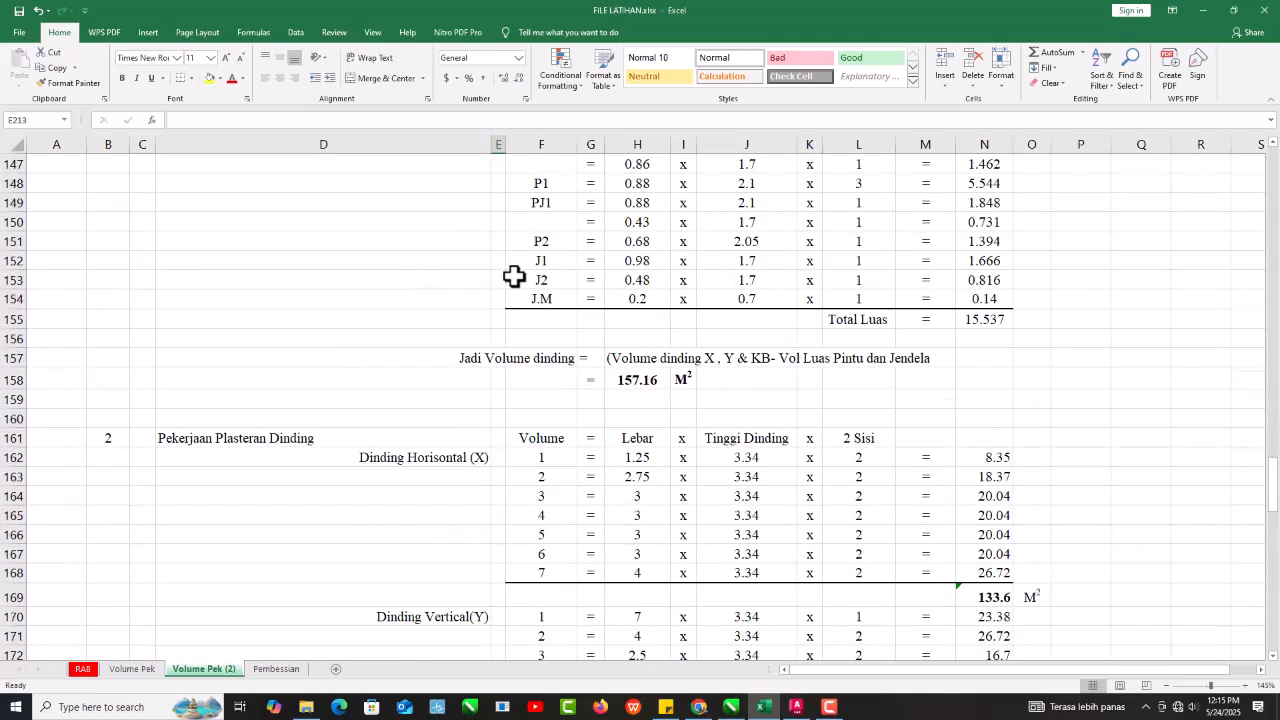
pyautogui.scroll(-3, 491, 363)
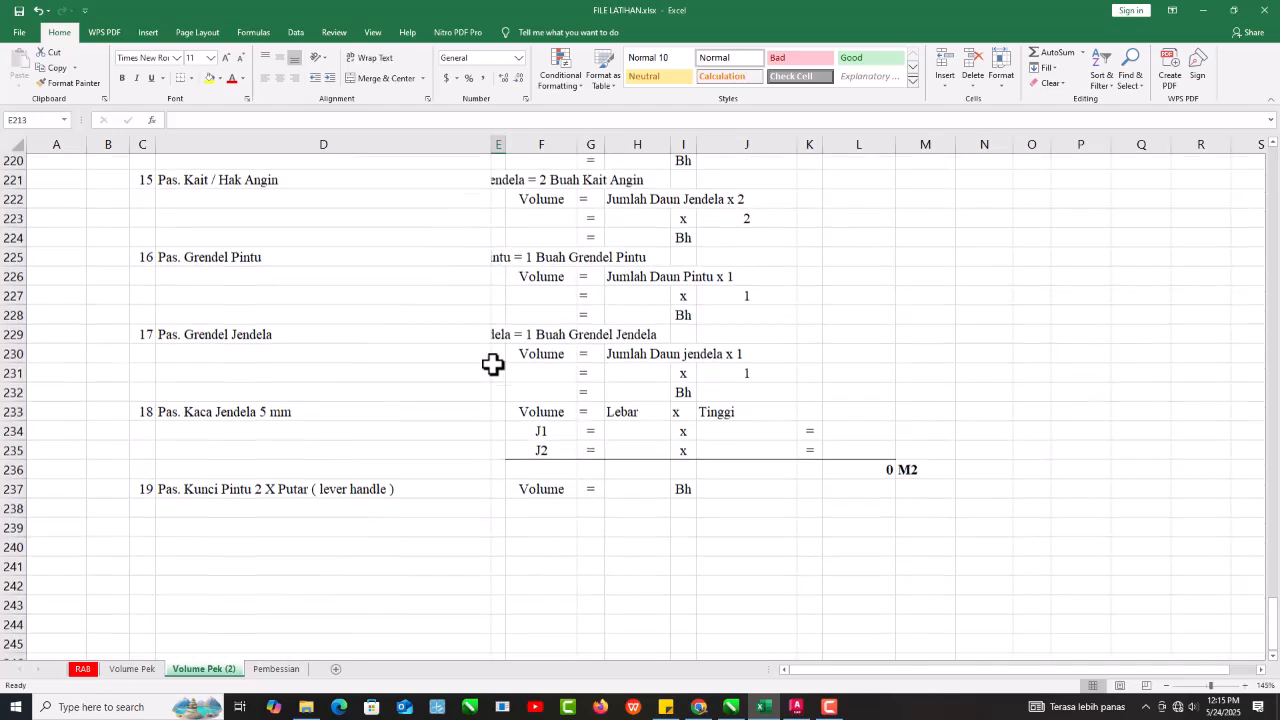
pyautogui.scroll(8, 491, 366)
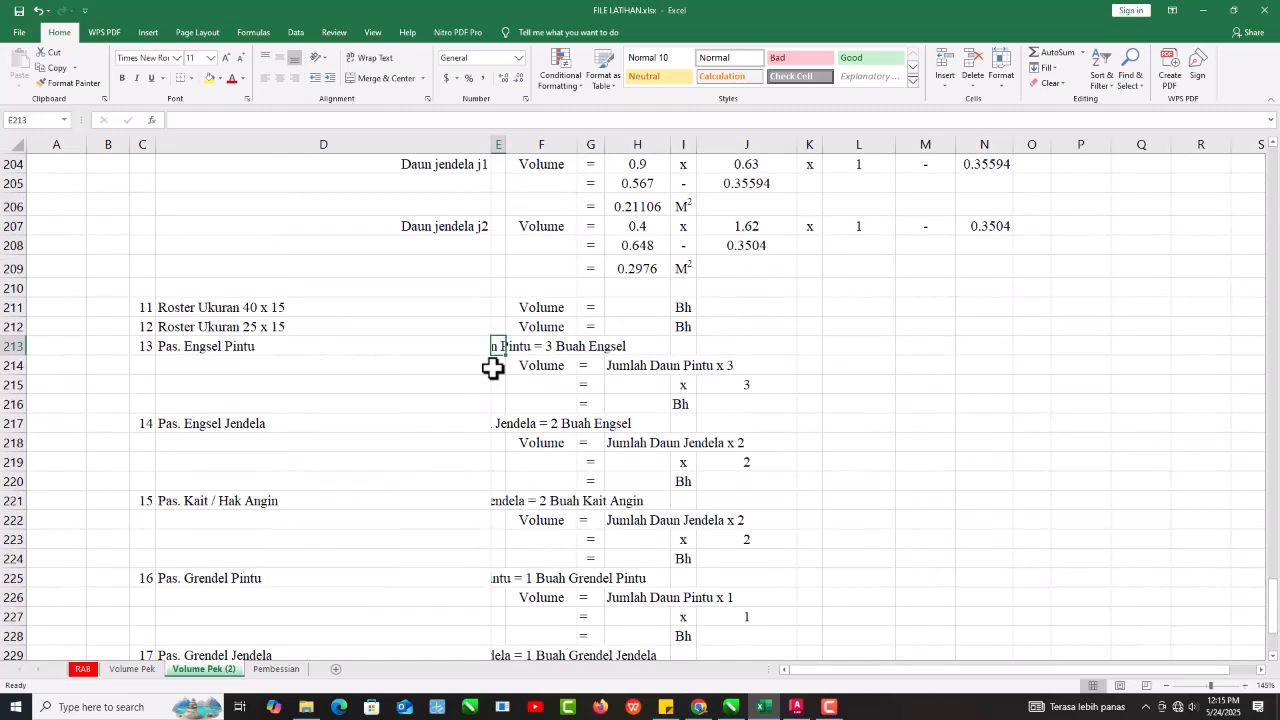
pyautogui.scroll(4, 493, 368)
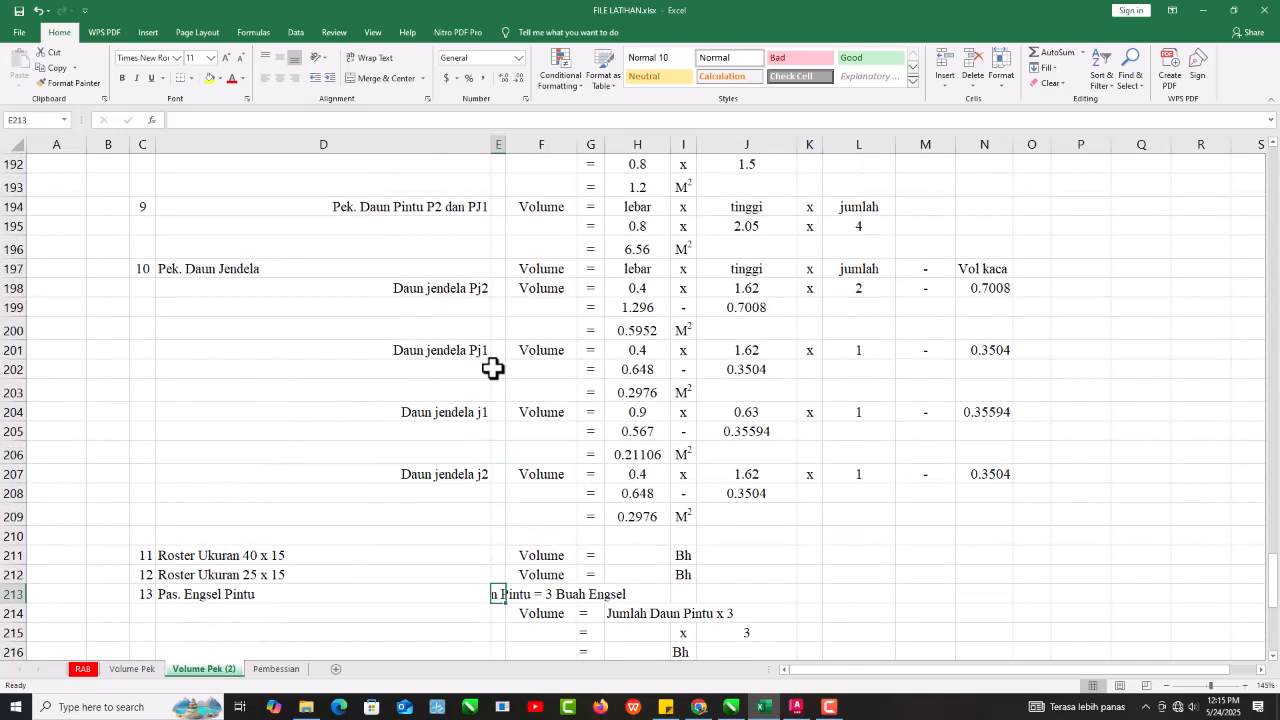
pyautogui.moveTo(135, 269); pyautogui.dragTo(1040, 509)
pyautogui.scroll(-2, 761, 592)
pyautogui.scroll(-2, 761, 592)
pyautogui.scroll(3, 394, 520)
pyautogui.scroll(-1, 329, 517)
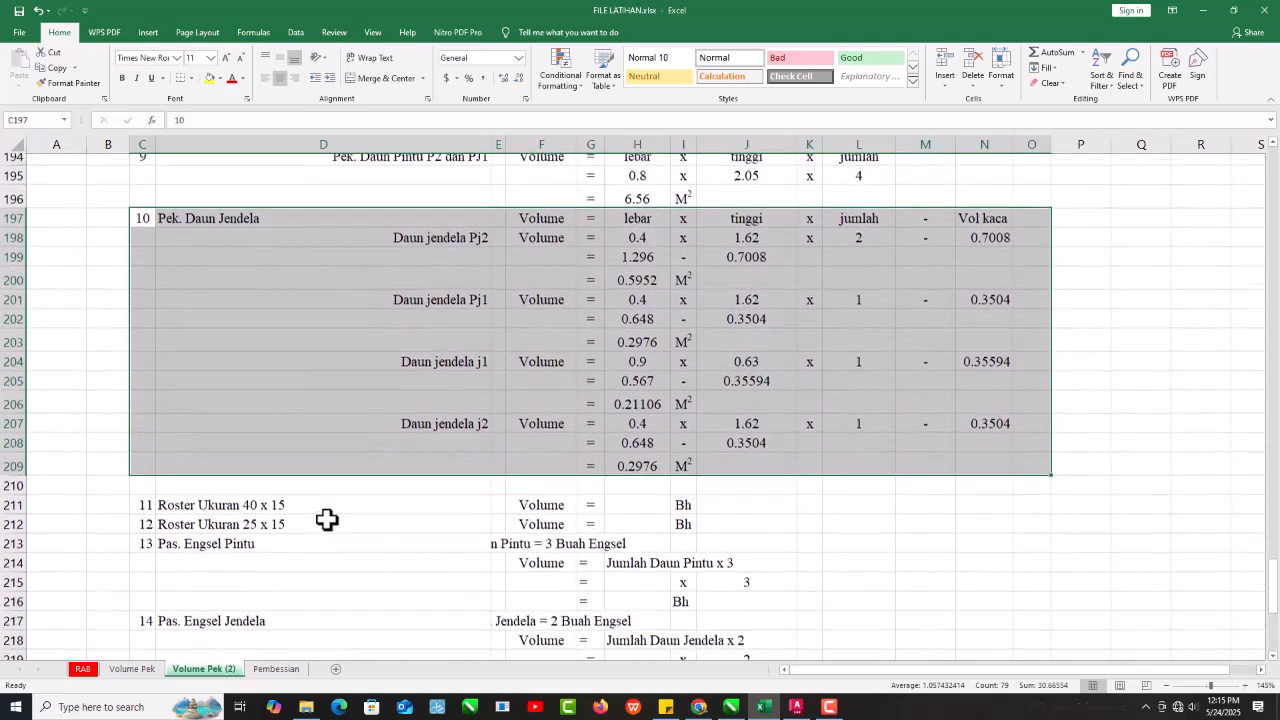
pyautogui.scroll(-8, 320, 510)
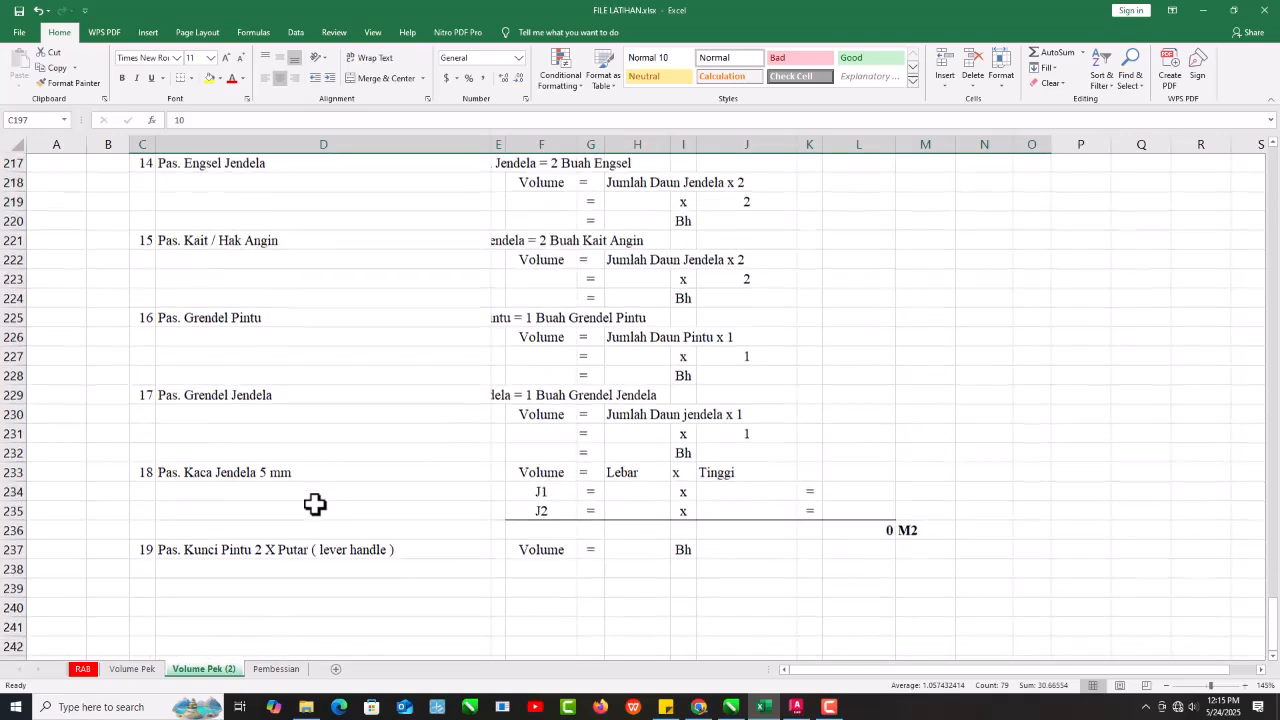
pyautogui.scroll(3, 346, 453)
pyautogui.scroll(2, 346, 453)
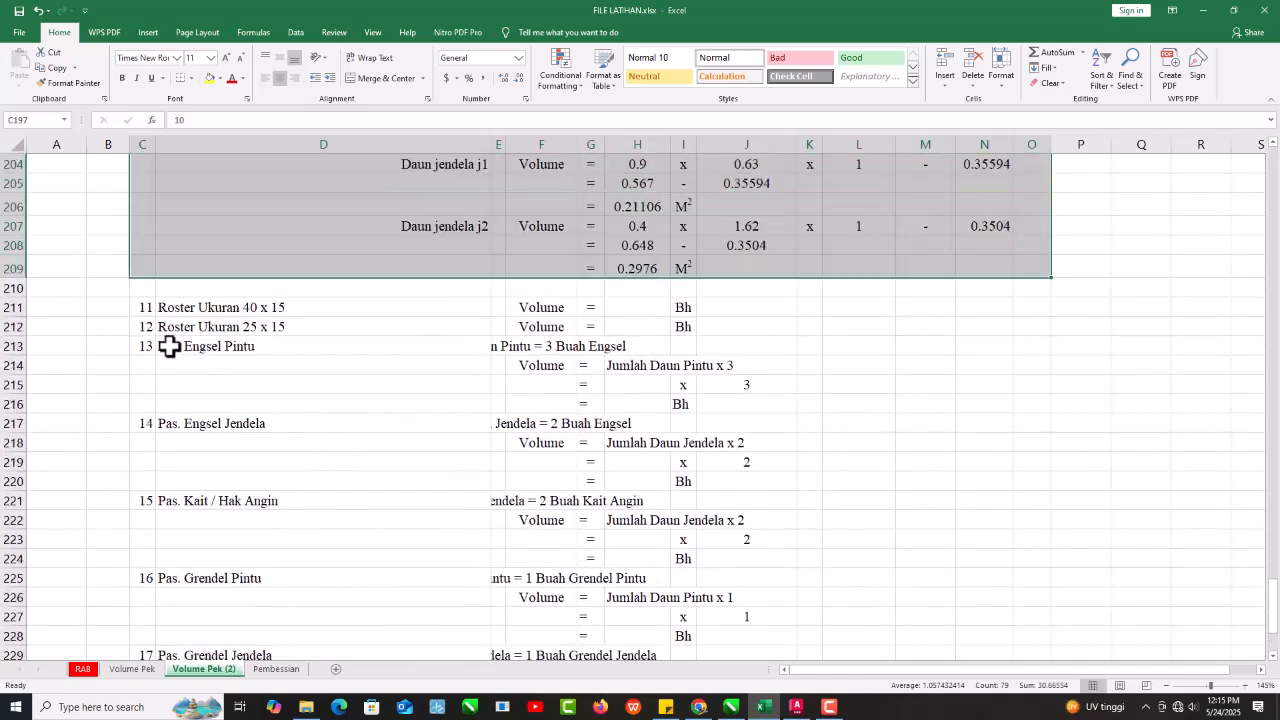
pyautogui.scroll(1, 172, 345)
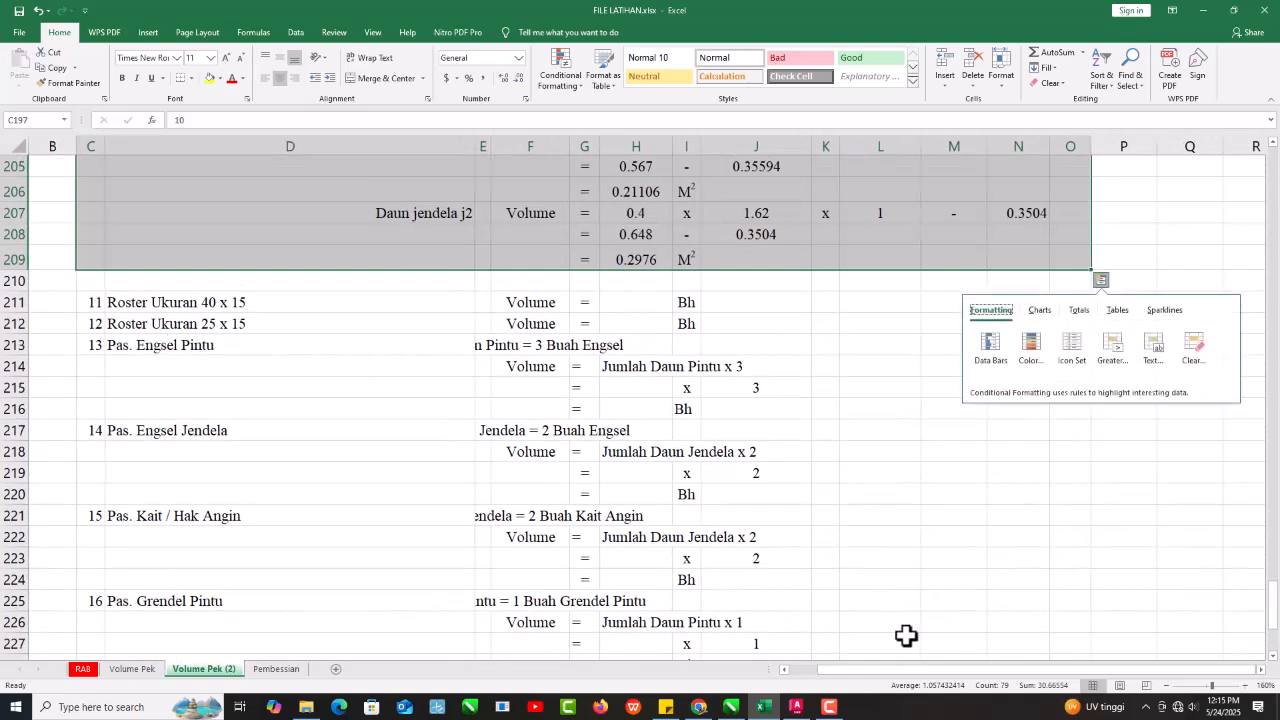
# Review the unfilled volume items from Roster Ukuran 40 x 15 through Pas. Grendel Jendela.
pyautogui.click(900, 642)
pyautogui.moveTo(120, 302); pyautogui.dragTo(714, 594)
pyautogui.click(140, 388)
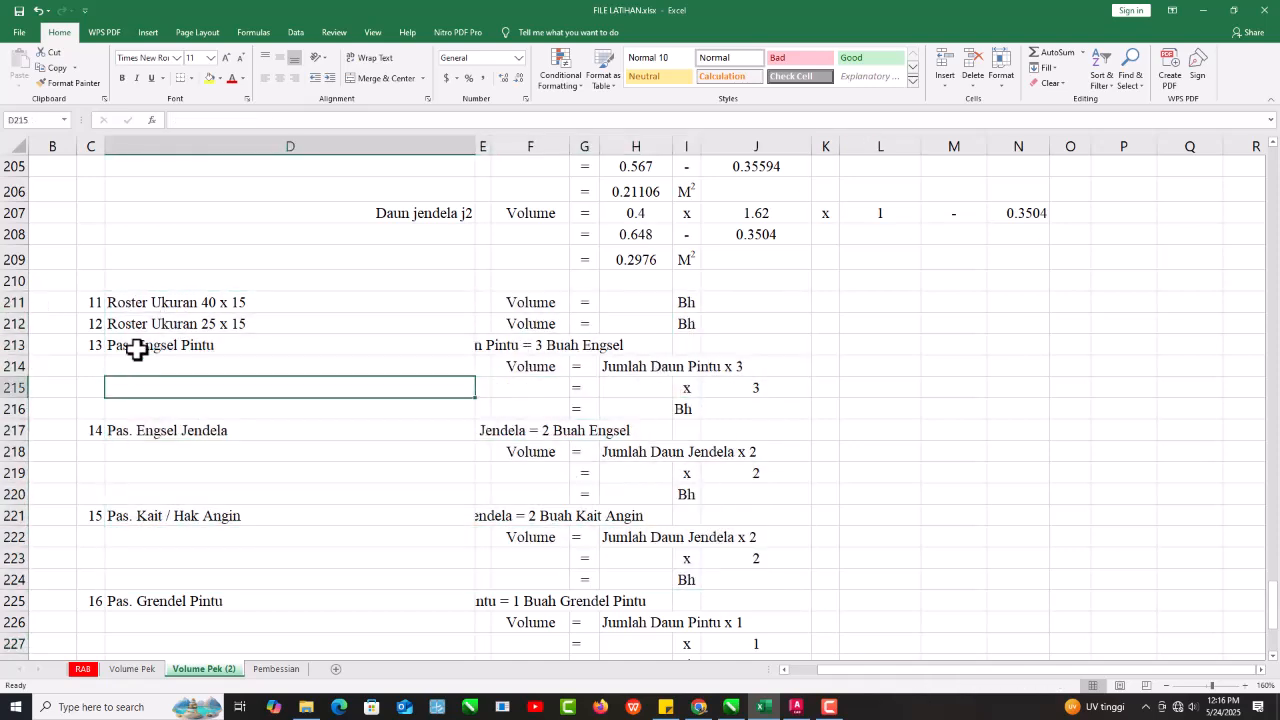
pyautogui.moveTo(117, 304); pyautogui.dragTo(778, 641)
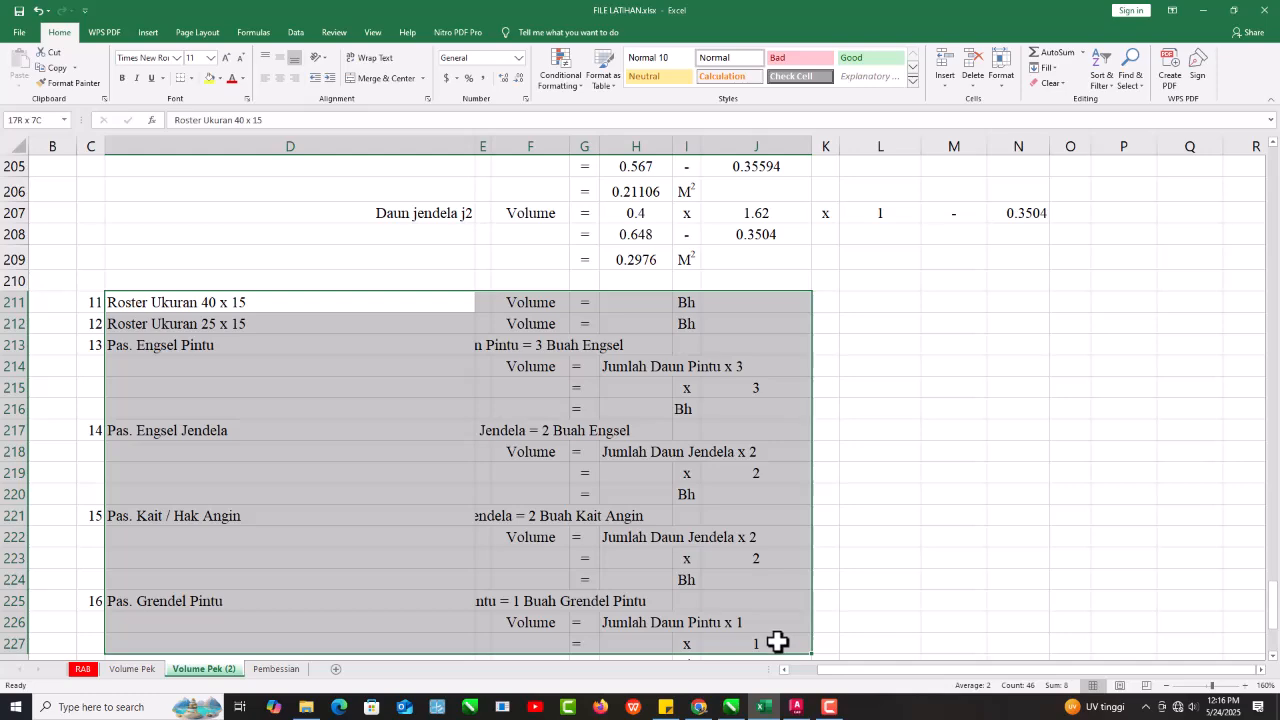
pyautogui.click(356, 467)
pyautogui.scroll(-1, 354, 469)
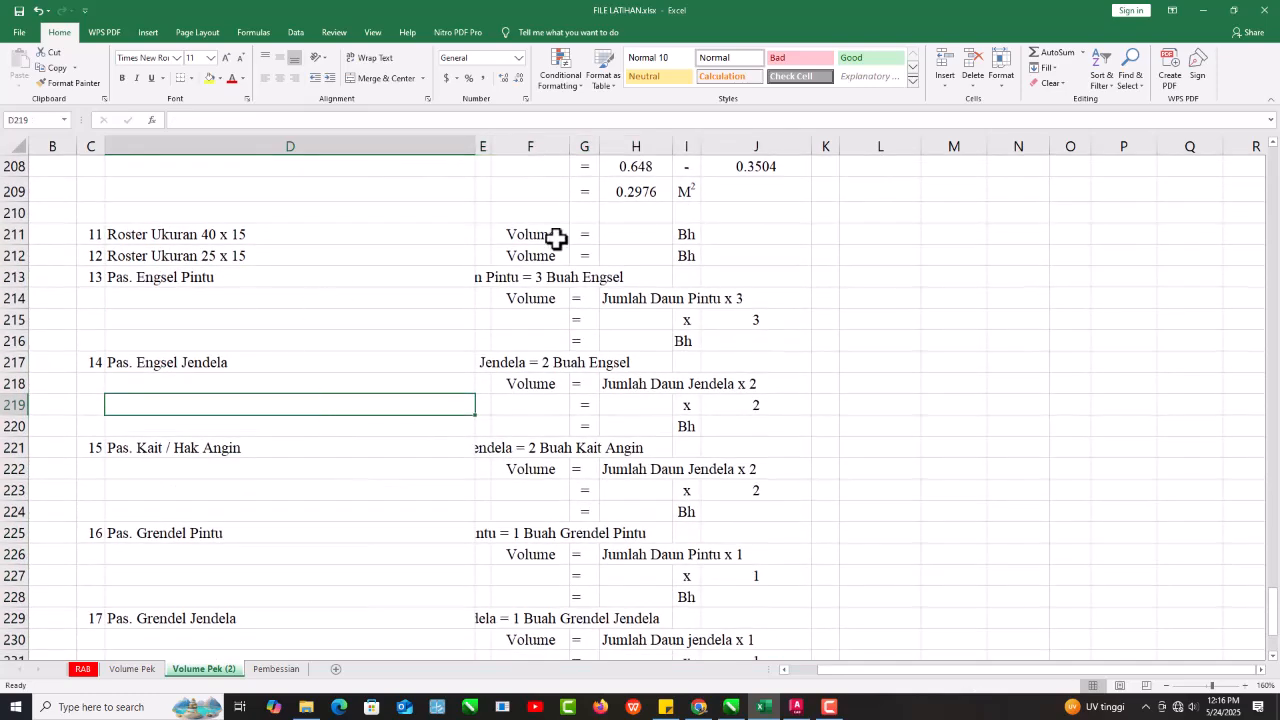
pyautogui.moveTo(122, 233); pyautogui.dragTo(766, 618)
pyautogui.scroll(2, 700, 560)
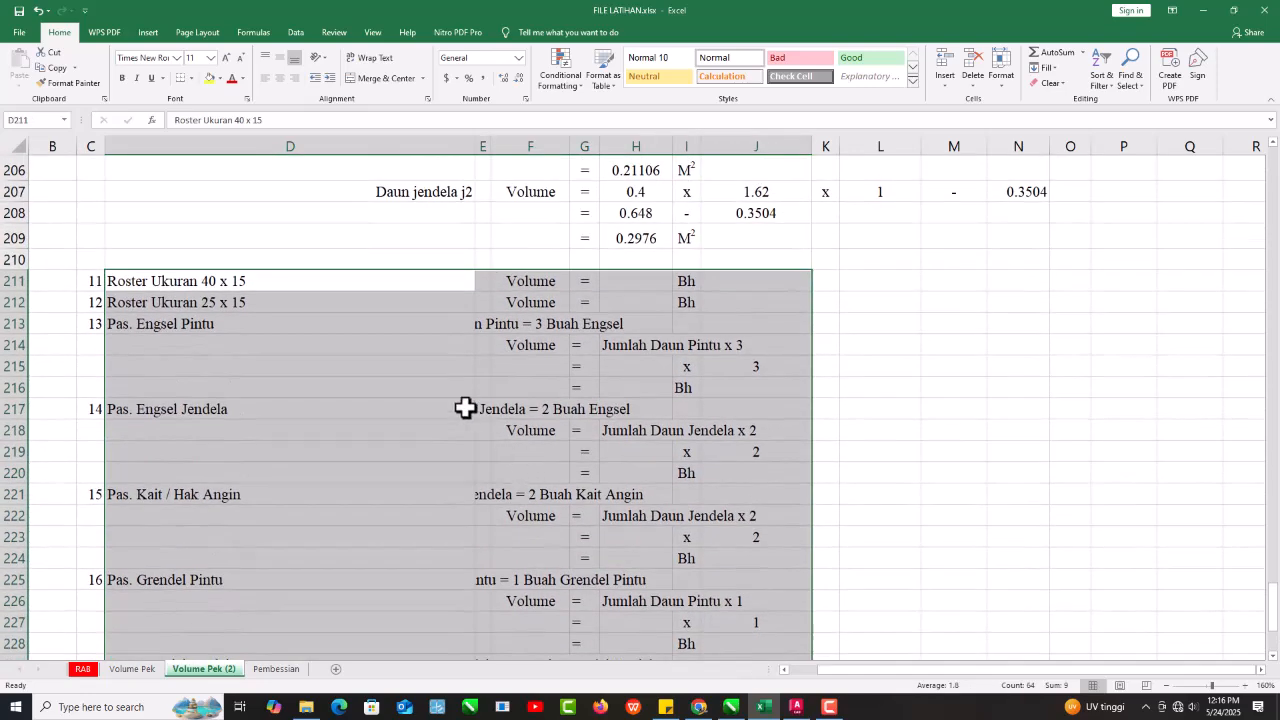
# Merge cells E213:J213 holding the Pas. Engsel Pintu note and left-align the text so it reads in full.
pyautogui.click(466, 409)
pyautogui.click(486, 322)
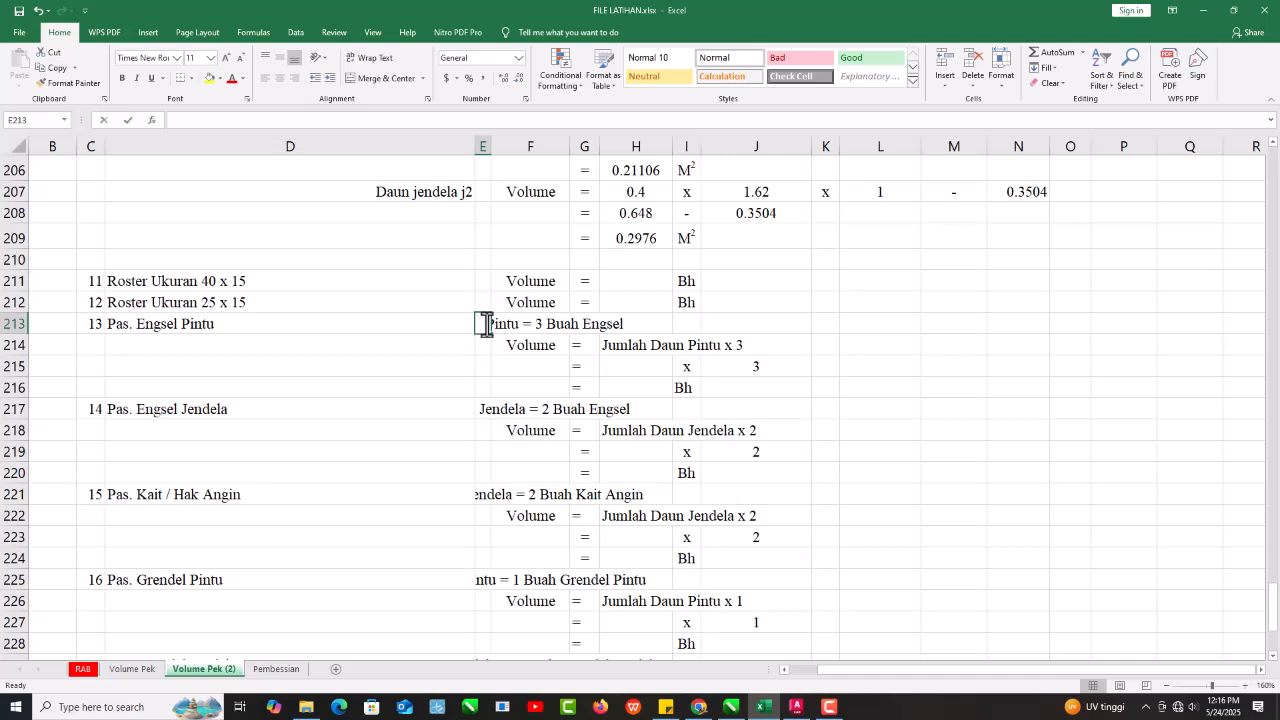
pyautogui.click(457, 383)
pyautogui.click(449, 322)
pyautogui.click(495, 350)
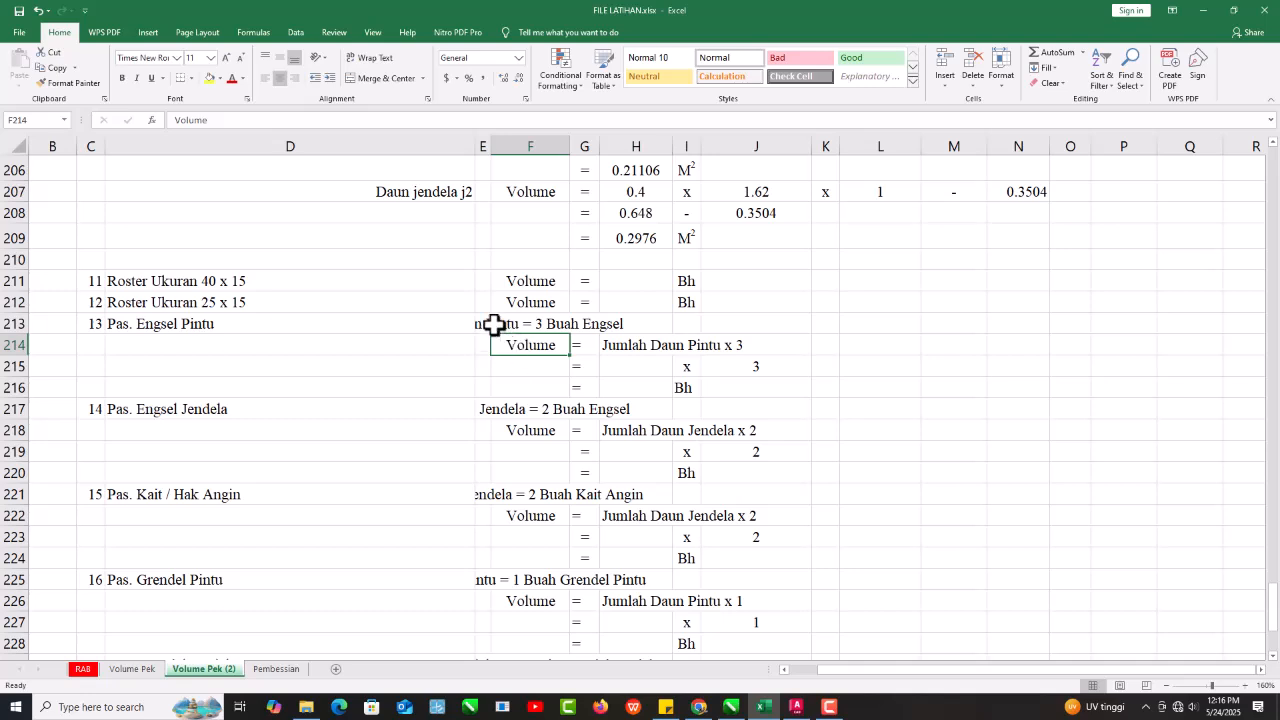
pyautogui.click(481, 323)
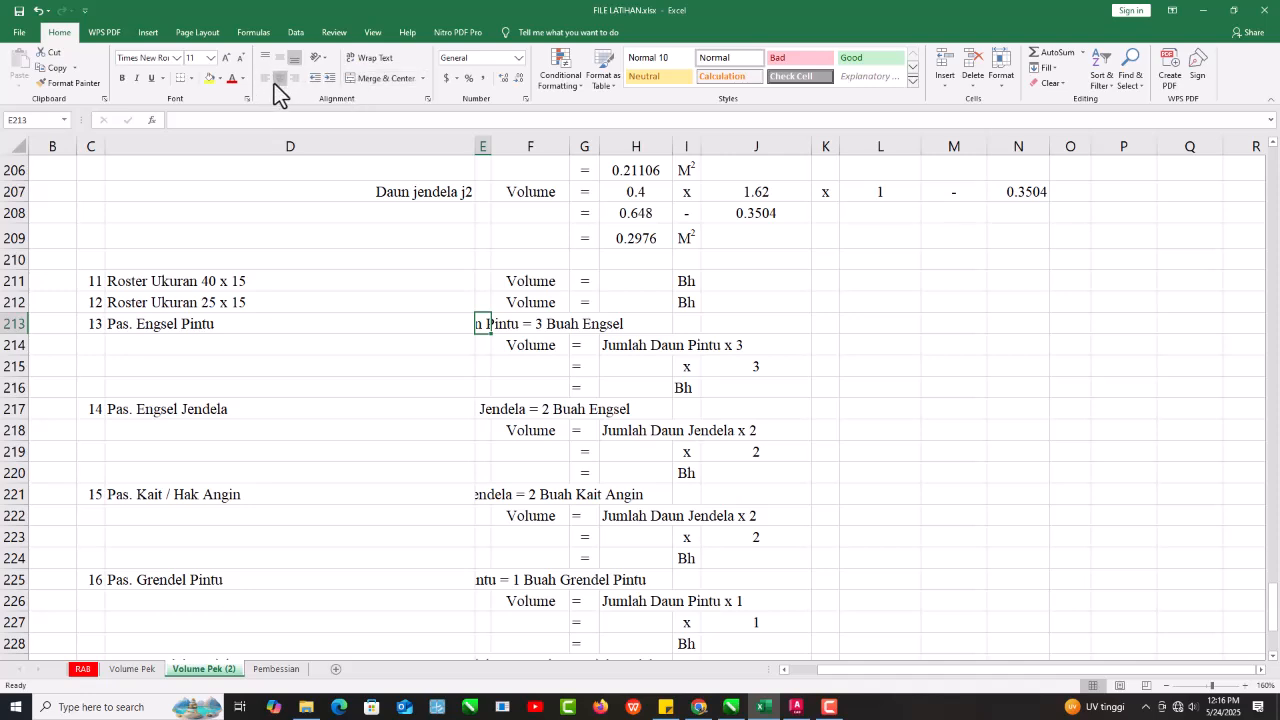
pyautogui.click(403, 414)
pyautogui.moveTo(486, 323); pyautogui.dragTo(762, 330)
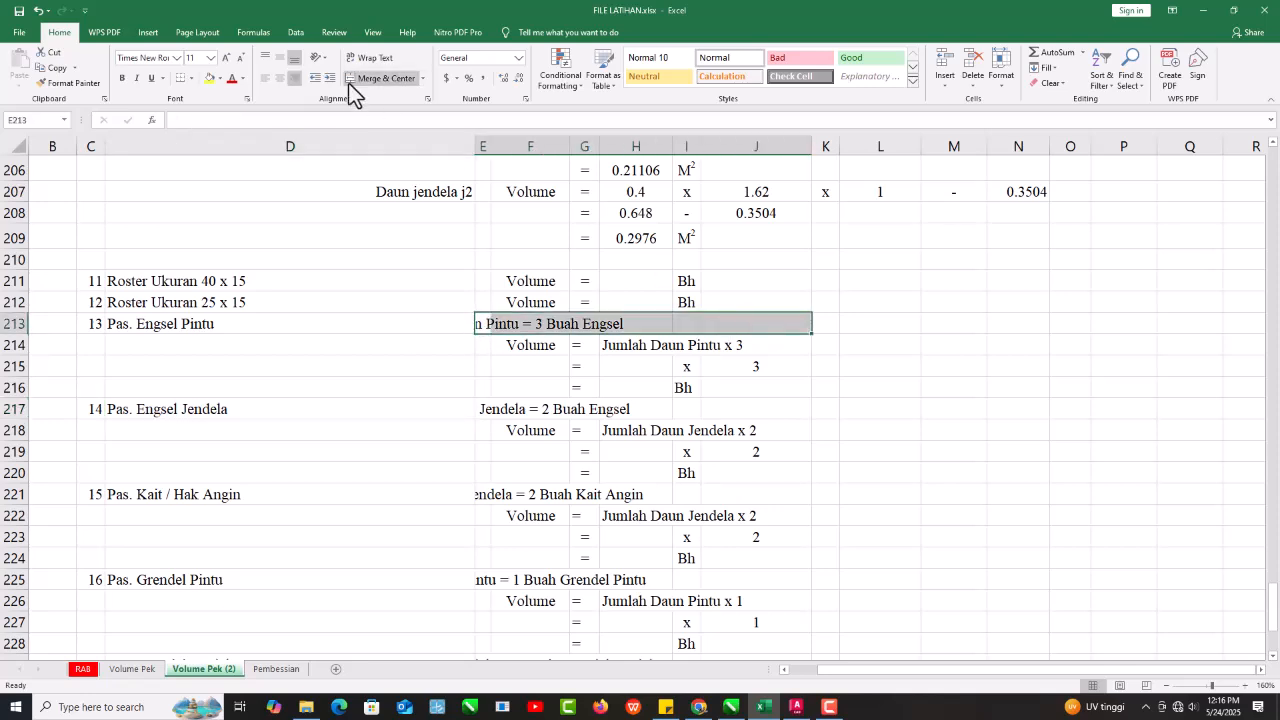
pyautogui.click(376, 80)
pyautogui.click(265, 78)
pyautogui.click(530, 494)
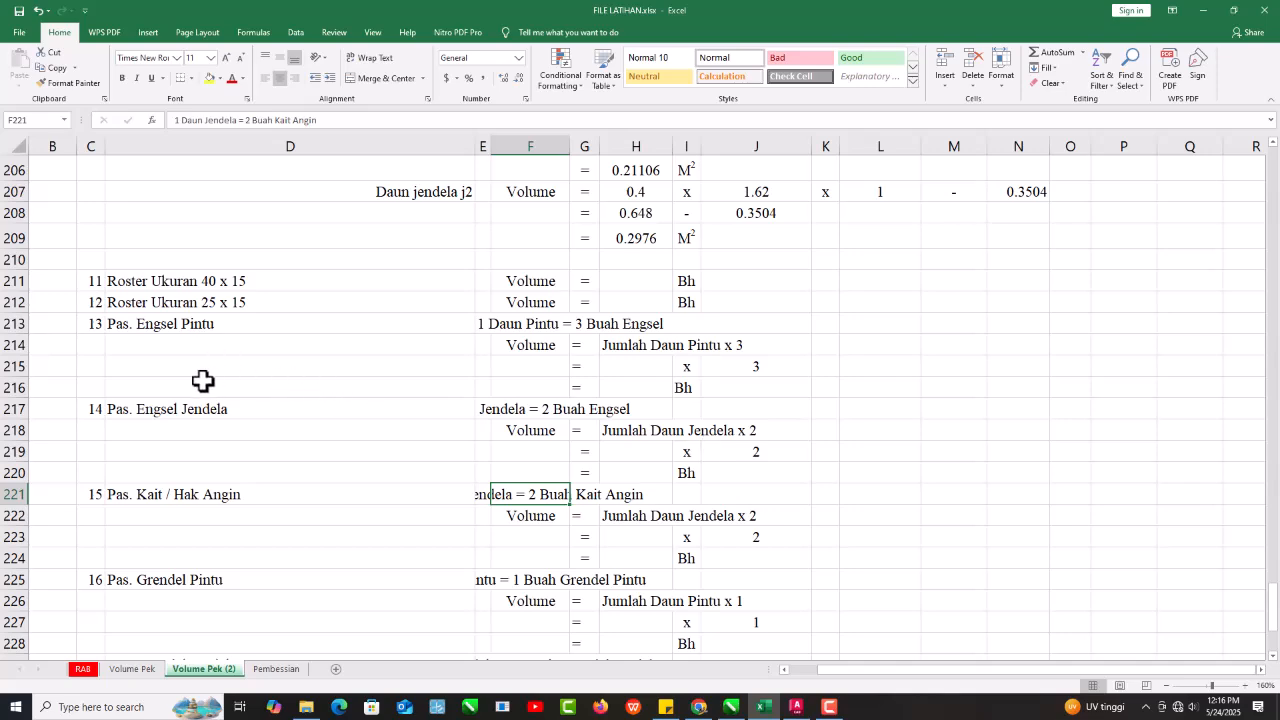
# Check the Daun Jendela calculations above the roster items and select the Roster Ukuran 40 x 15 item in D211.
pyautogui.scroll(2, 203, 380)
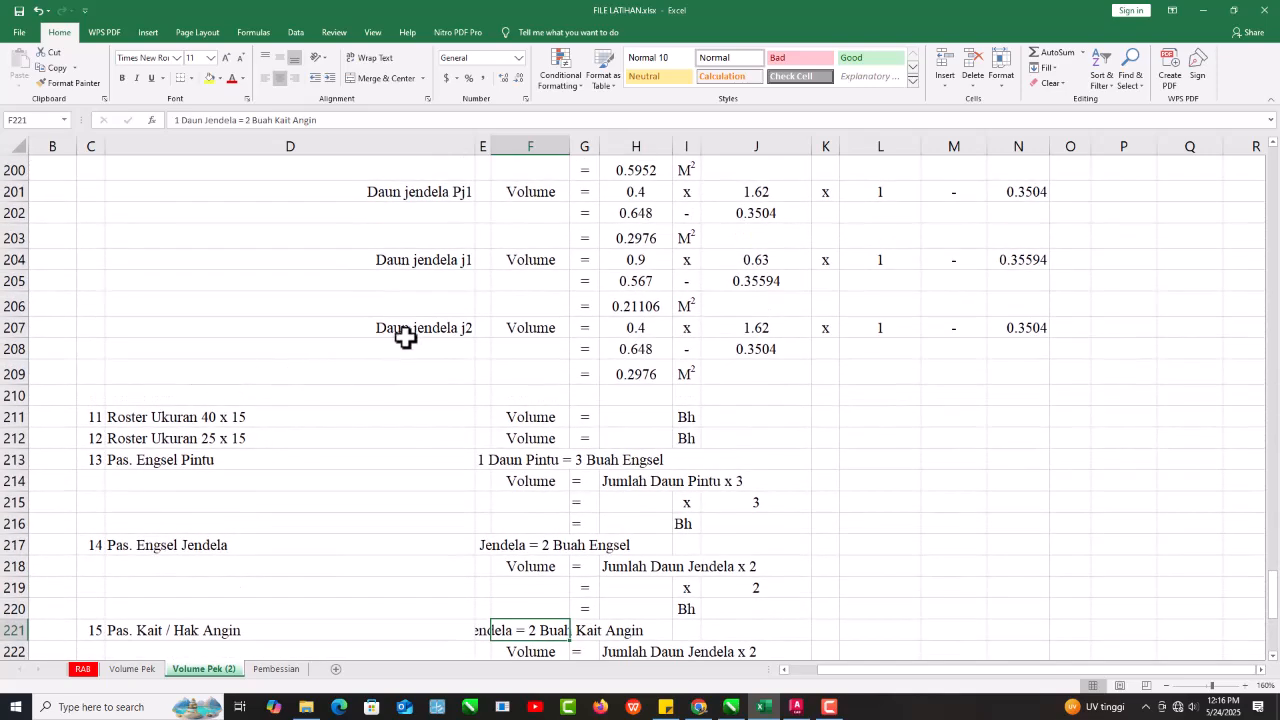
pyautogui.scroll(-2, 390, 365)
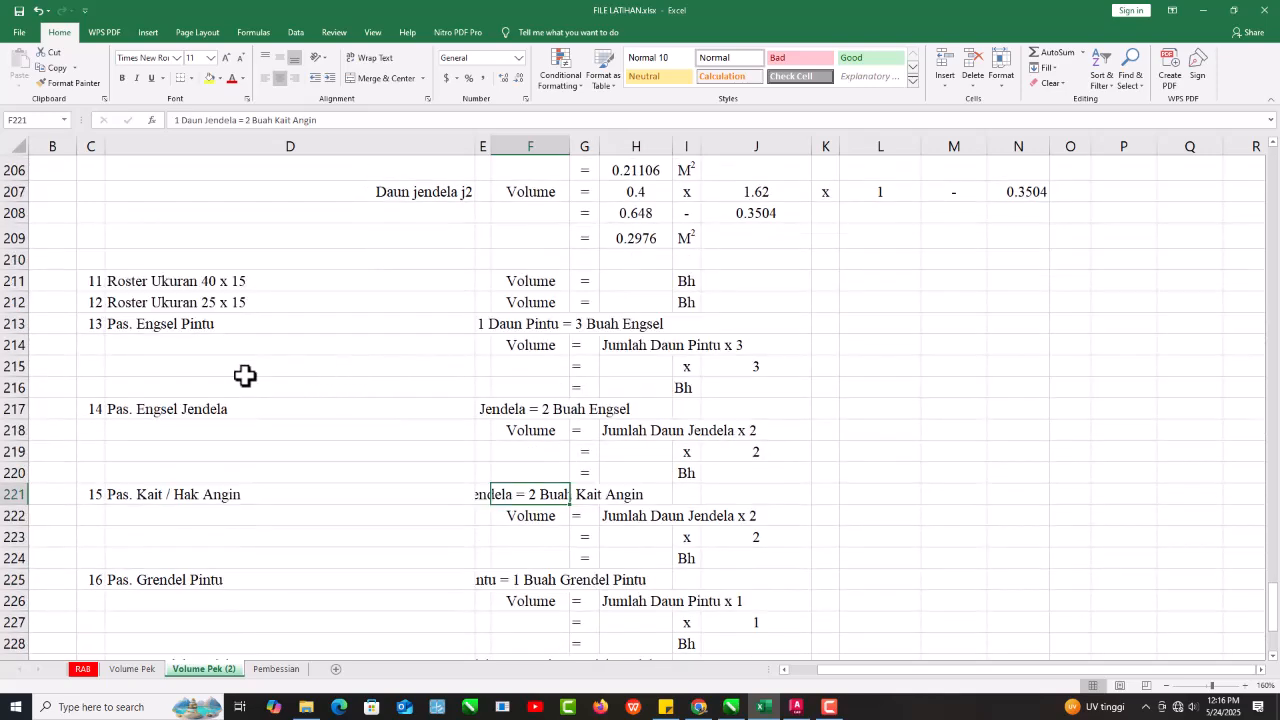
pyautogui.scroll(5, 325, 390)
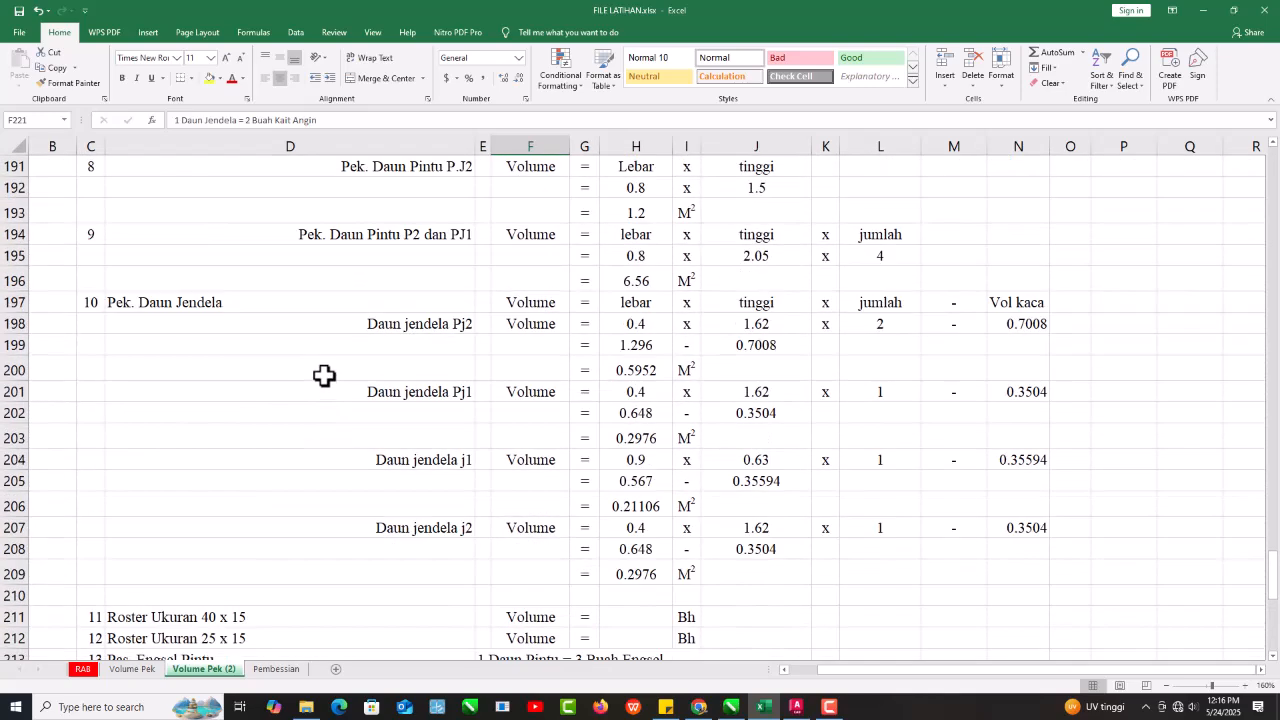
pyautogui.scroll(-1, 285, 353)
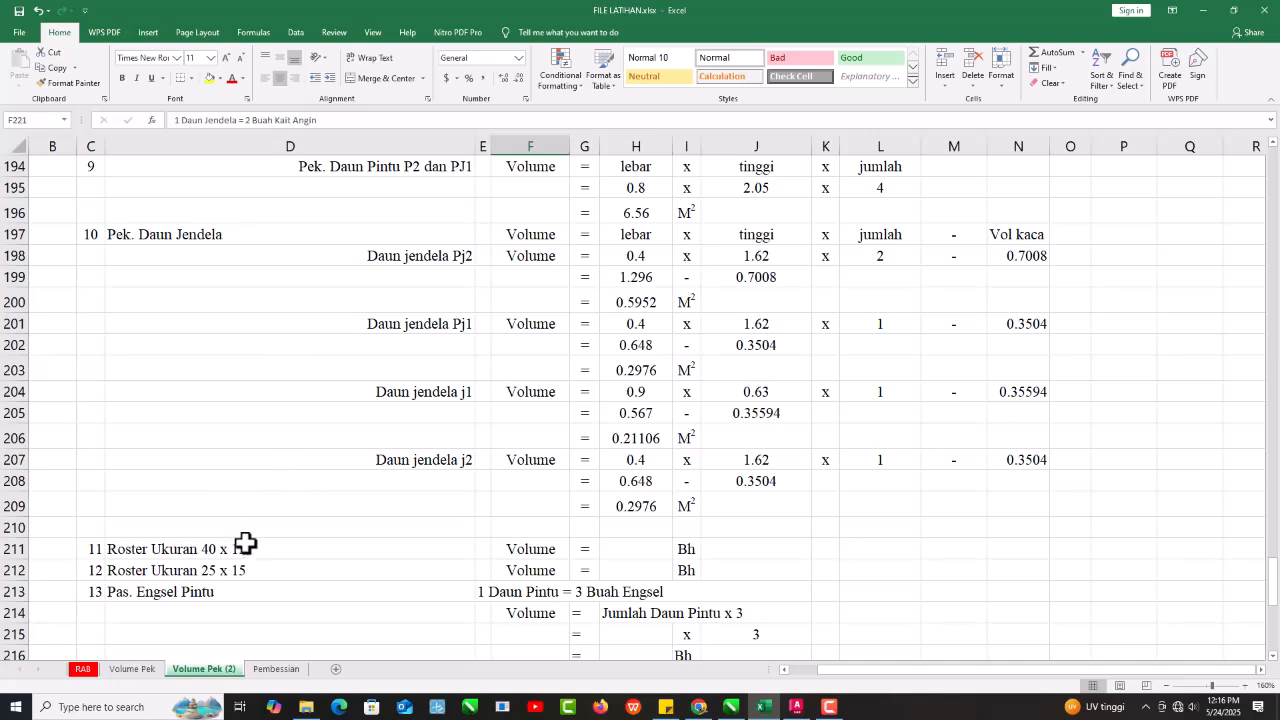
pyautogui.click(139, 555)
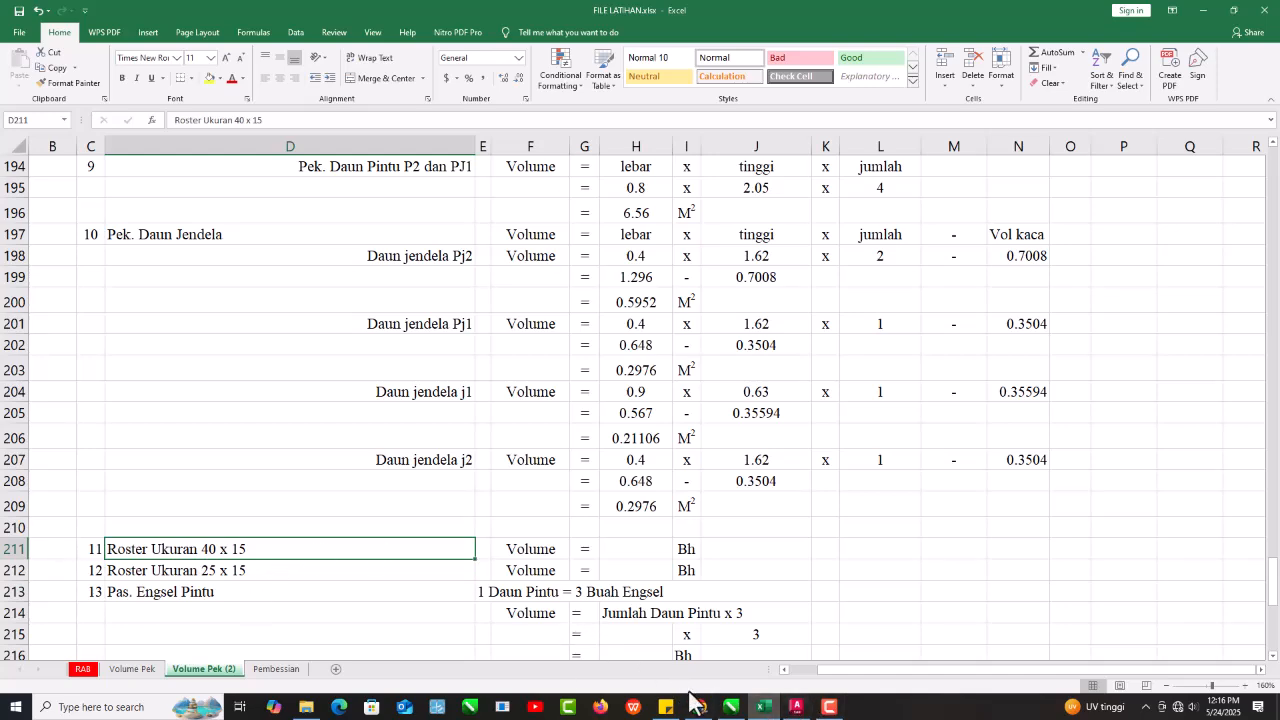
# Switch to the AutoCAD drawing and find the two roster openings above the door in the elevation.
pyautogui.click(796, 706)
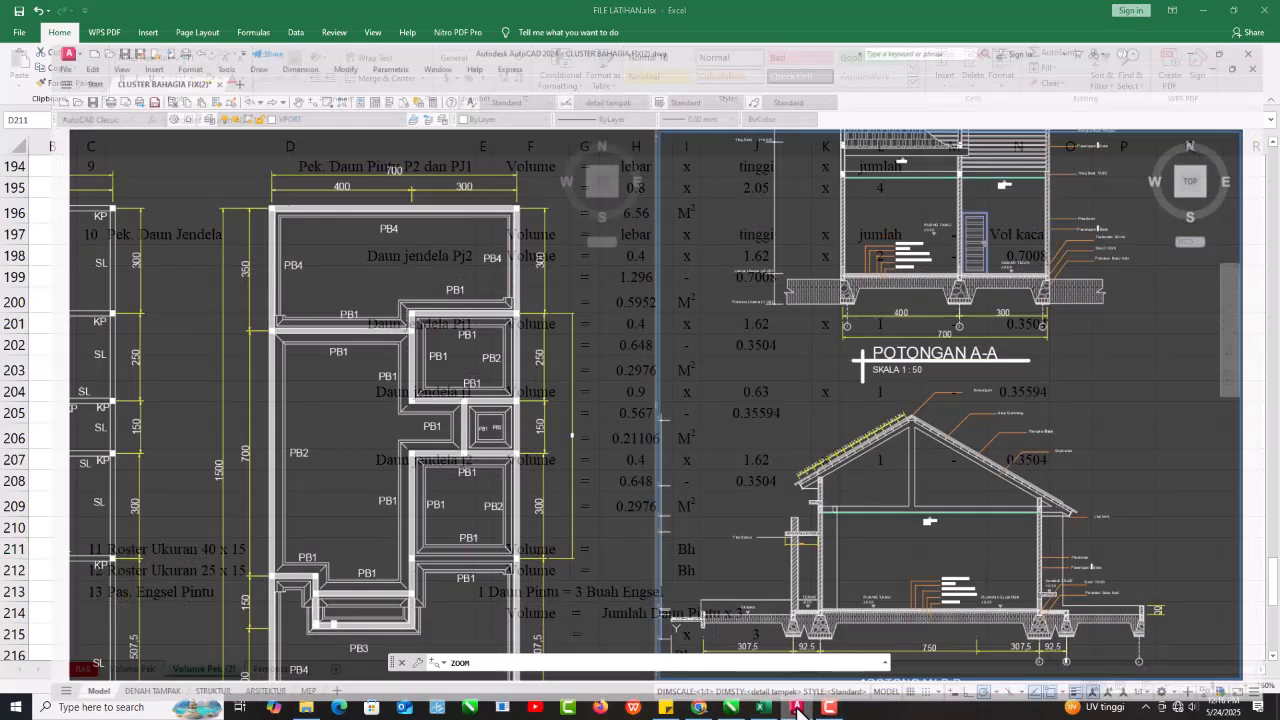
pyautogui.scroll(-6, 817, 357)
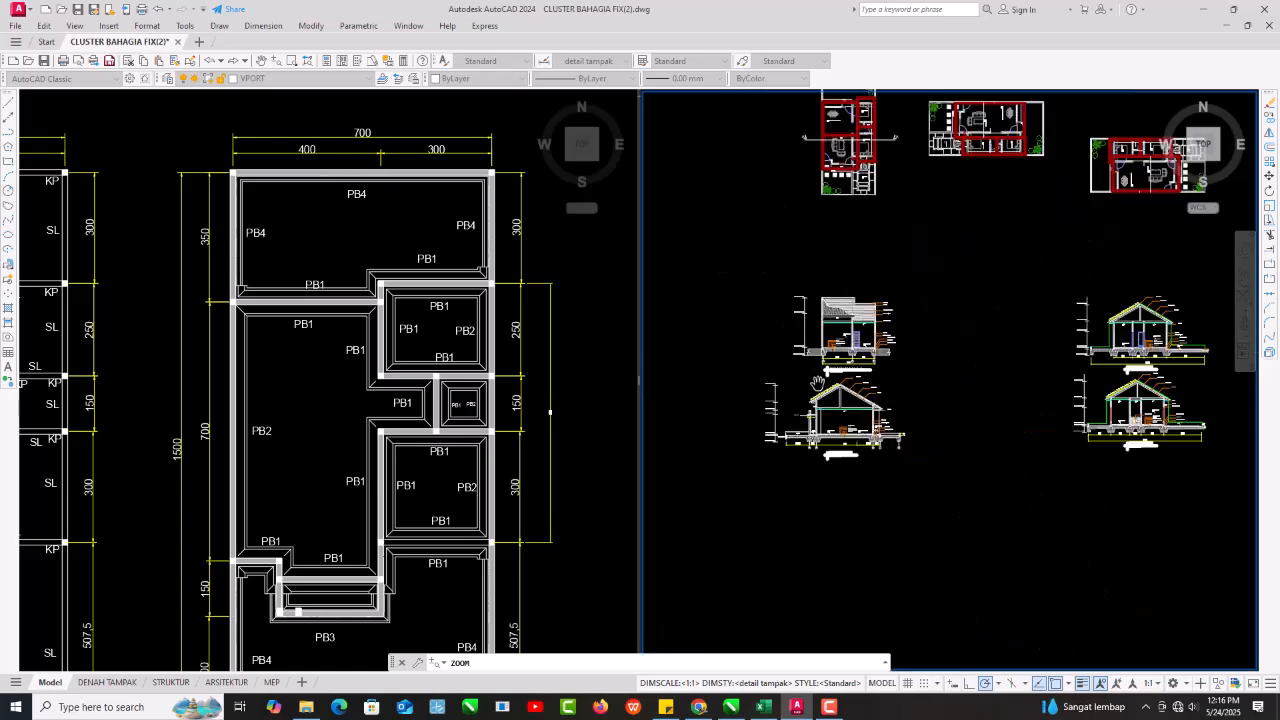
pyautogui.scroll(8, 888, 357)
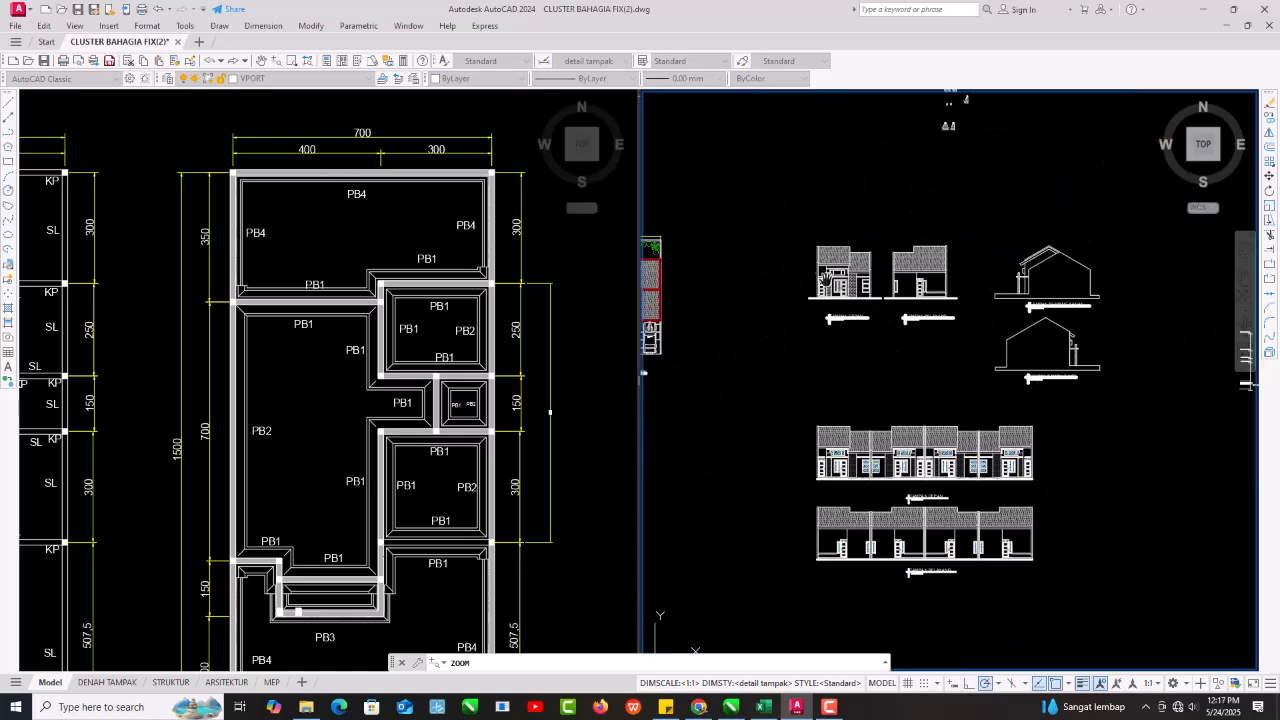
pyautogui.scroll(4, 812, 322)
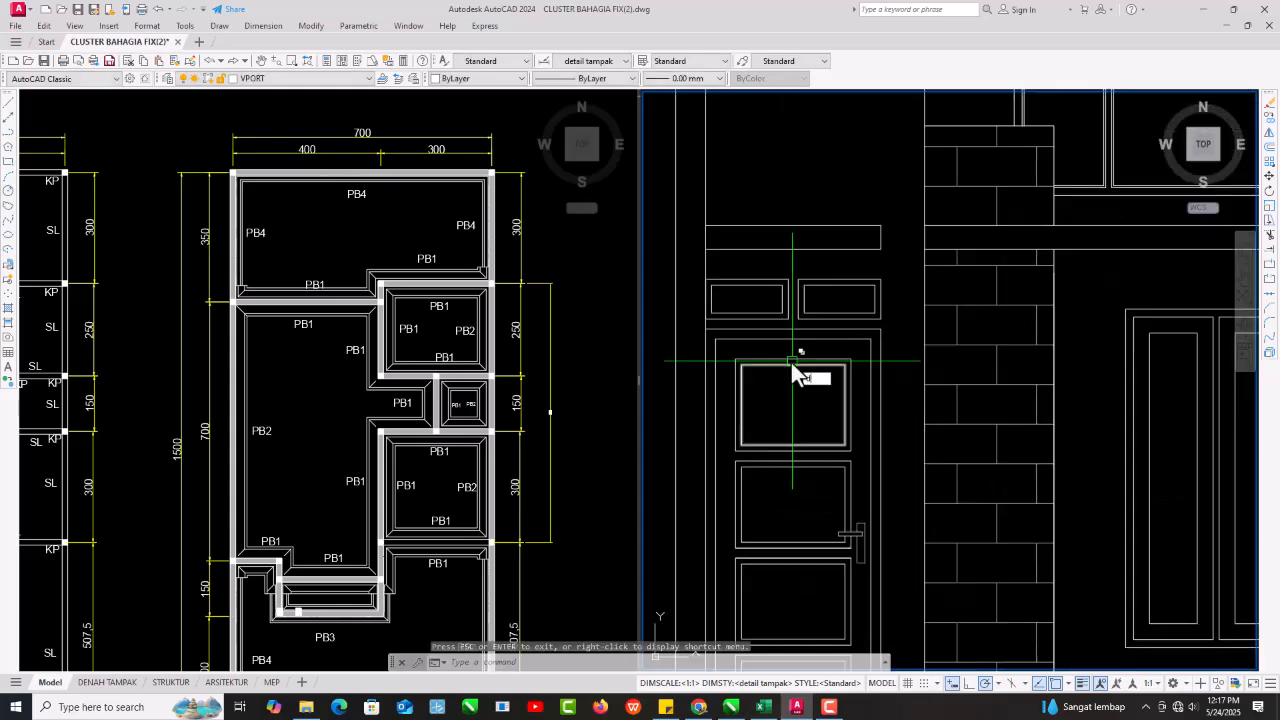
# Measure the width of the left roster above the door with a linear dimension, without placing it.
pyautogui.press('Return')
pyautogui.scroll(2, 770, 293)
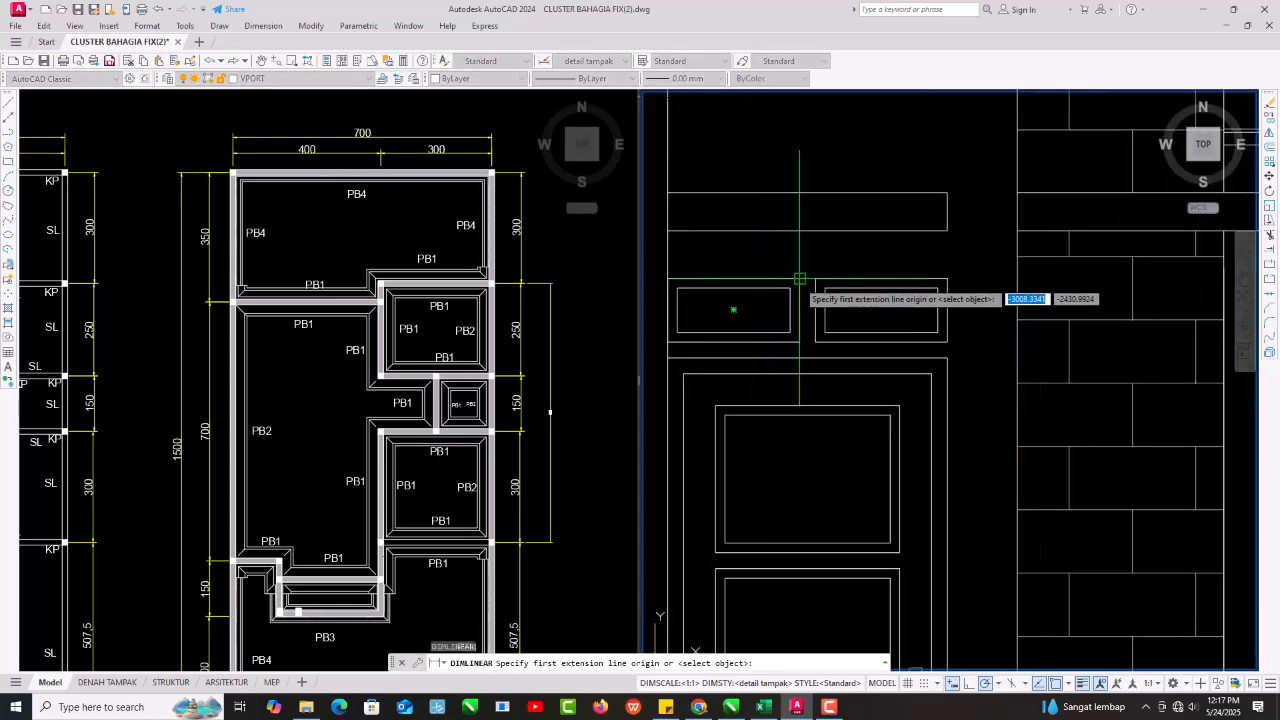
pyautogui.click(735, 307)
pyautogui.click(668, 280)
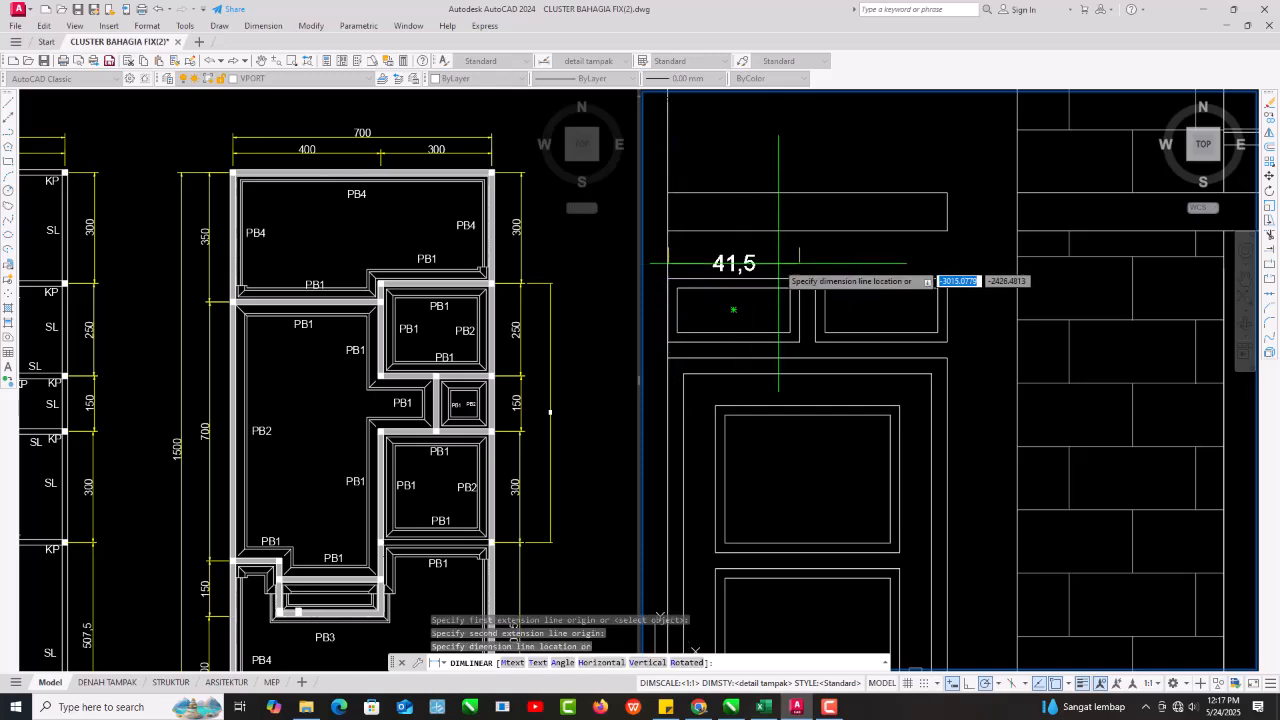
pyautogui.press('Escape')
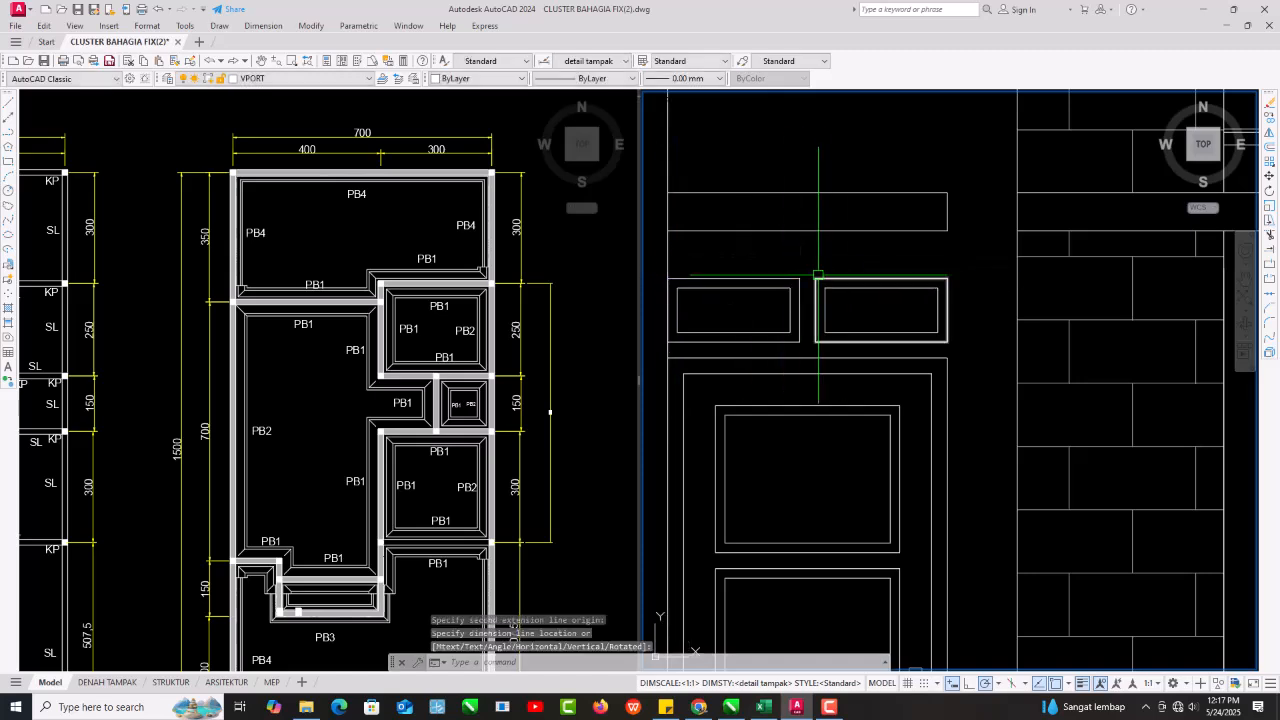
# Measure the height of the rosters above the door with linear dimensions, without placing them.
pyautogui.press('Return')
pyautogui.click(818, 341)
pyautogui.click(817, 348)
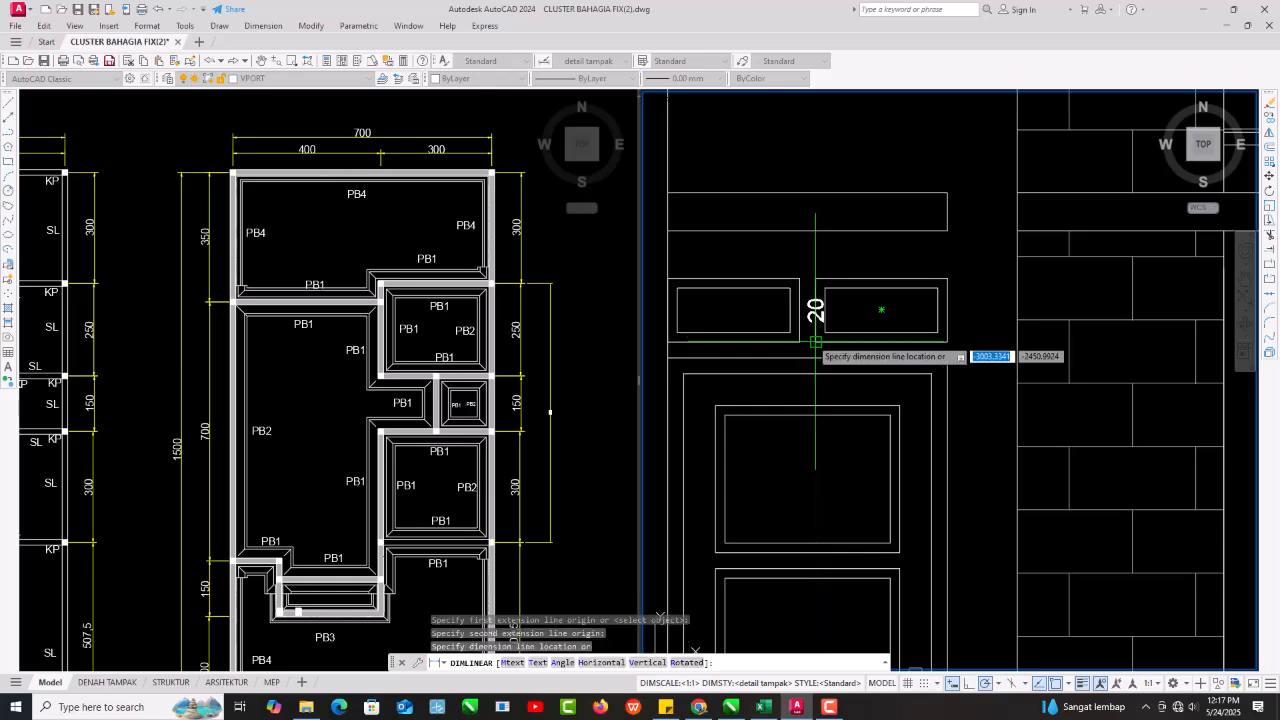
pyautogui.press('Escape')
pyautogui.press('Return')
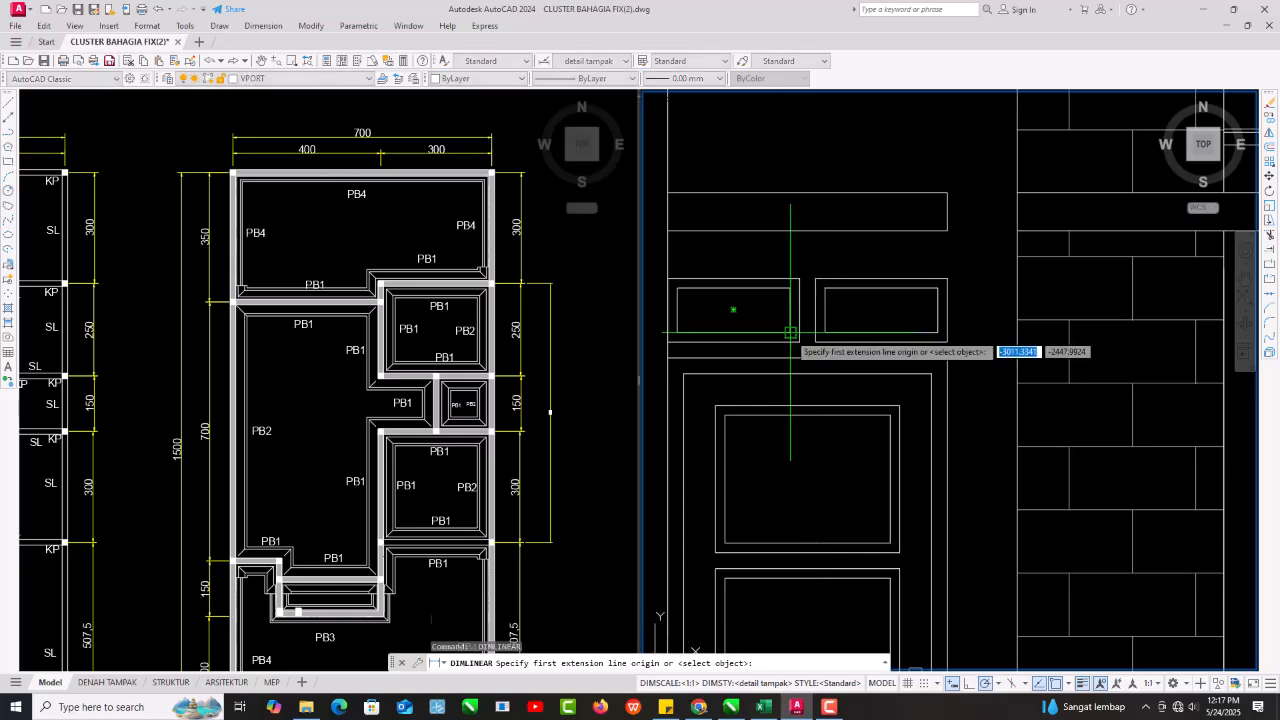
pyautogui.click(800, 336)
pyautogui.click(808, 282)
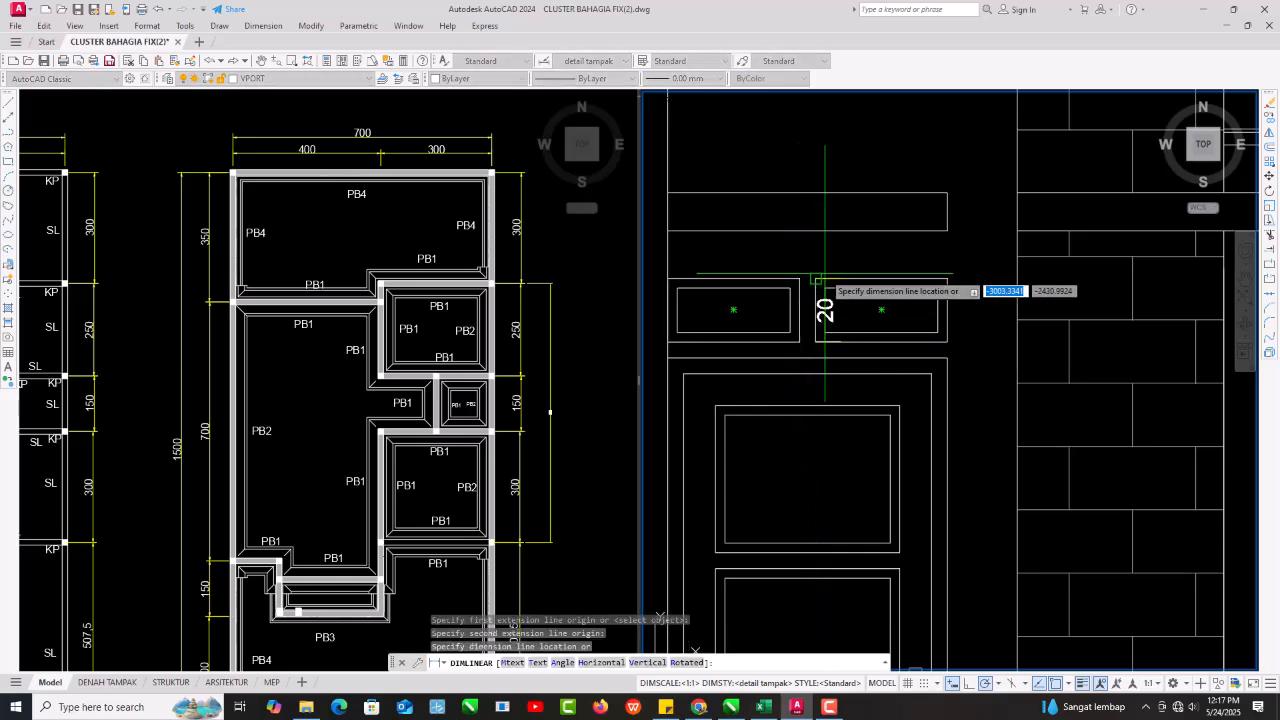
pyautogui.press('Escape')
pyautogui.scroll(-4, 780, 290)
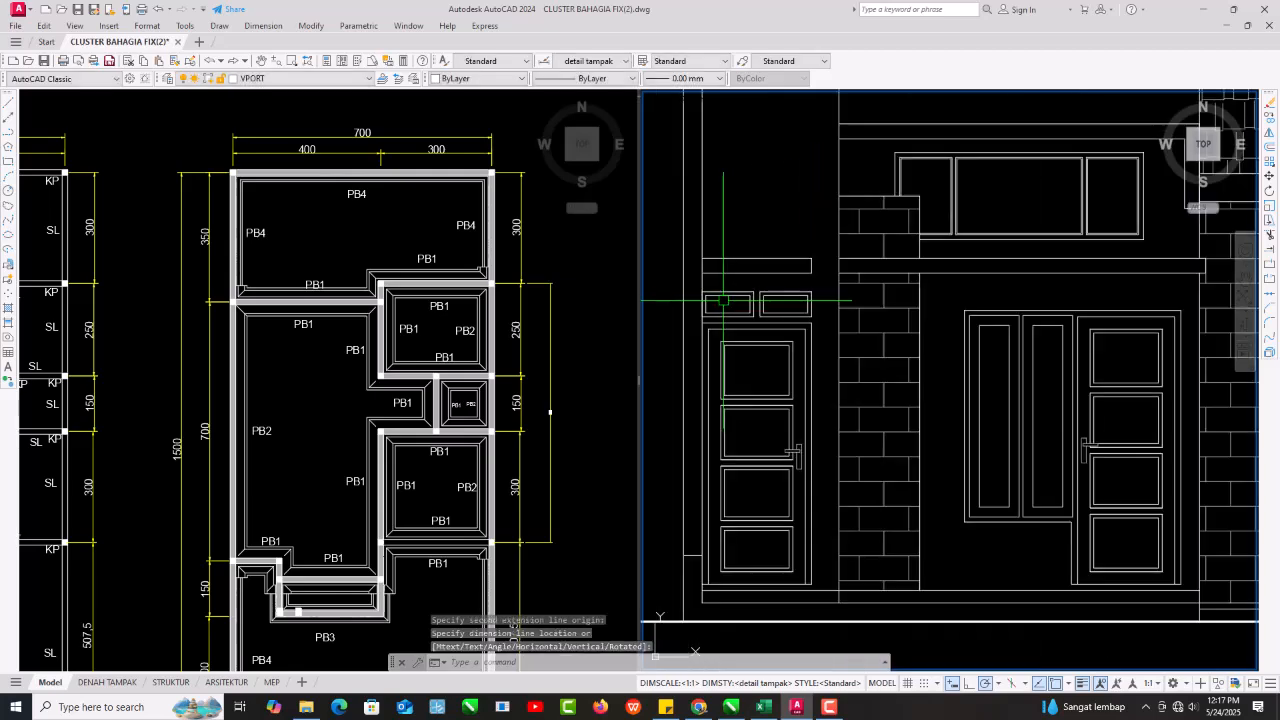
# Look for roster openings in the front elevation, the rear elevation (TAMPAK BELAKANG) and section A-A.
pyautogui.scroll(3, 724, 300)
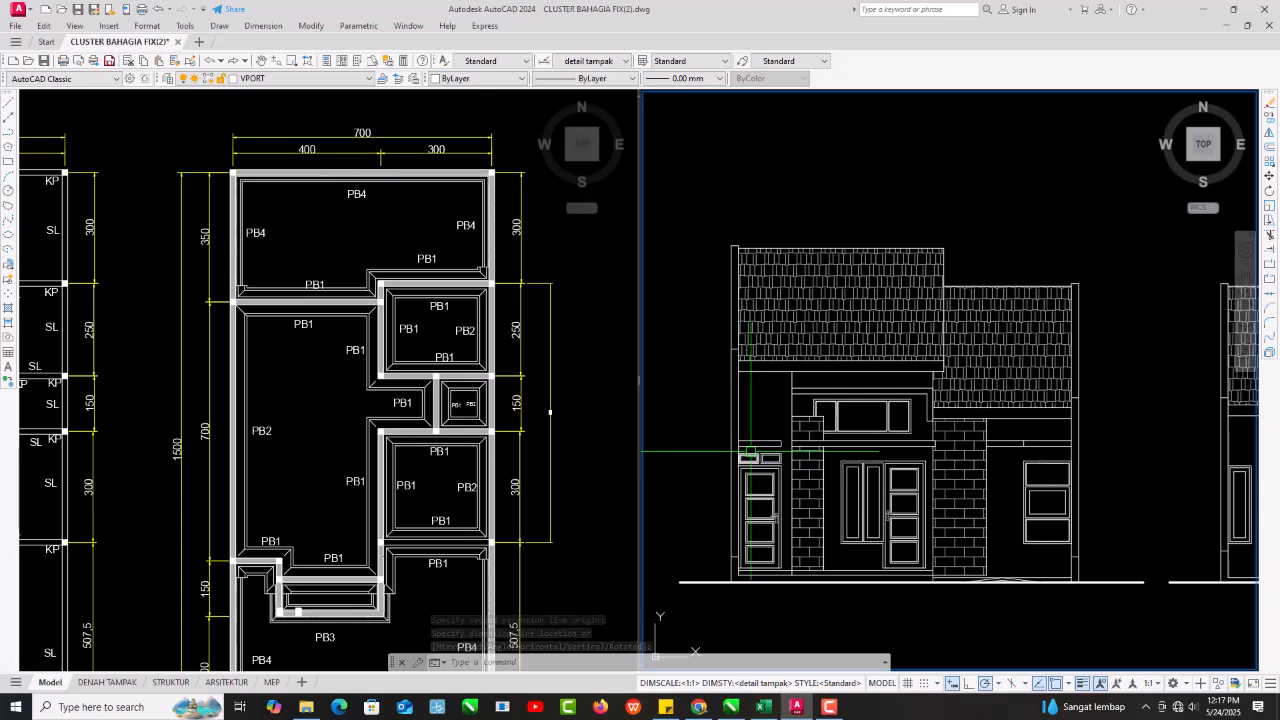
pyautogui.scroll(2, 760, 421)
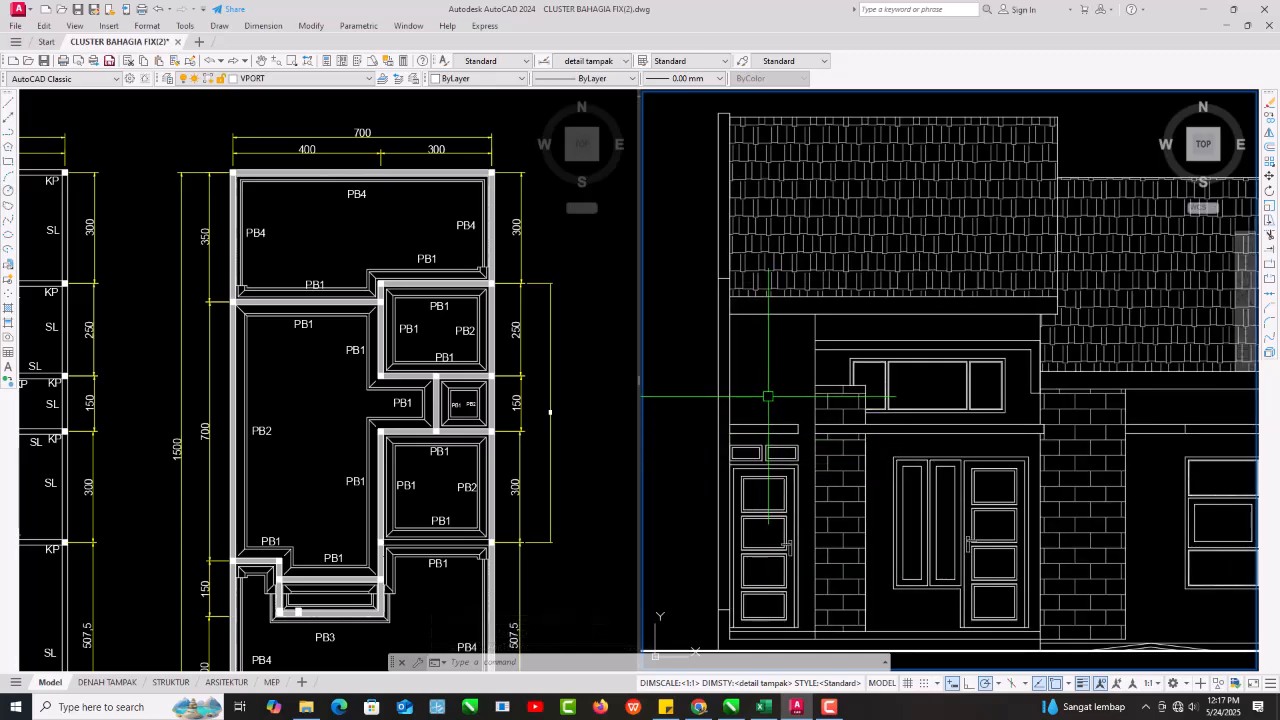
pyautogui.scroll(-5, 765, 400)
pyautogui.moveTo(912, 301); pyautogui.dragTo(754, 251)
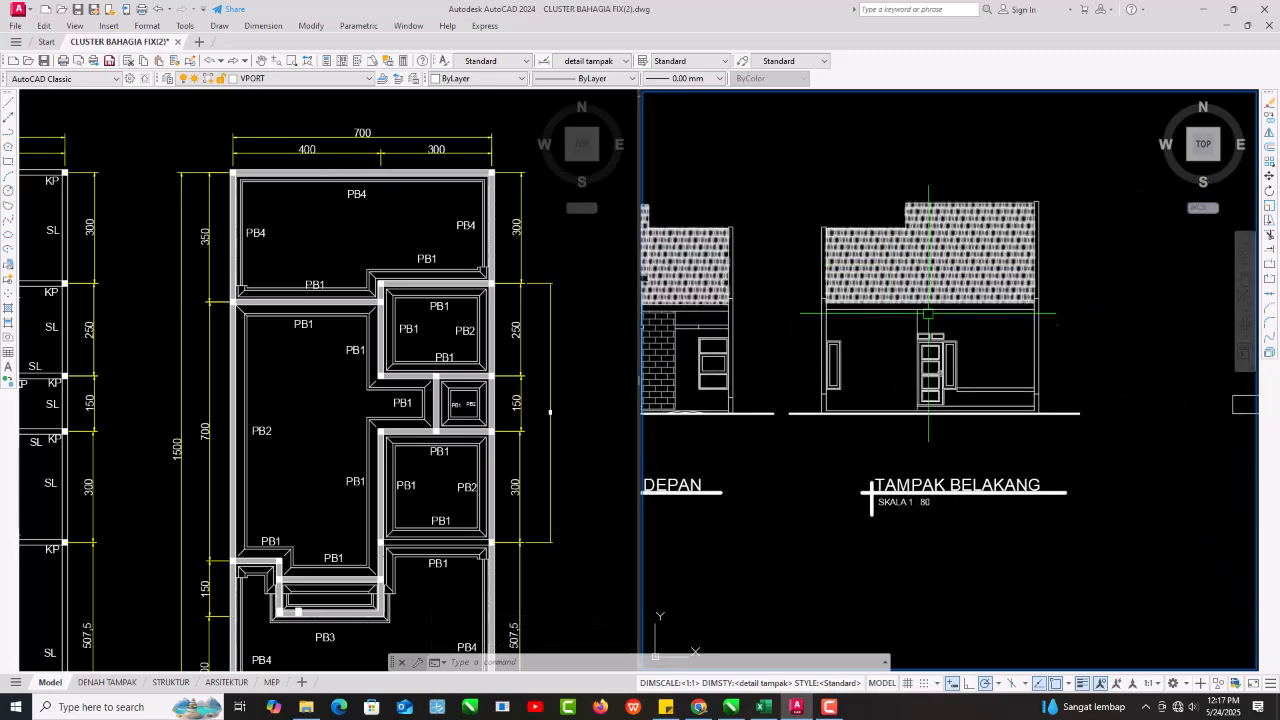
pyautogui.scroll(2, 930, 316)
pyautogui.scroll(-4, 1028, 345)
pyautogui.scroll(-3, 1010, 345)
pyautogui.scroll(-1, 862, 330)
pyautogui.moveTo(825, 372); pyautogui.dragTo(669, 448)
pyautogui.moveTo(948, 466); pyautogui.dragTo(628, 483)
pyautogui.moveTo(884, 420); pyautogui.dragTo(898, 374)
pyautogui.scroll(5, 800, 377)
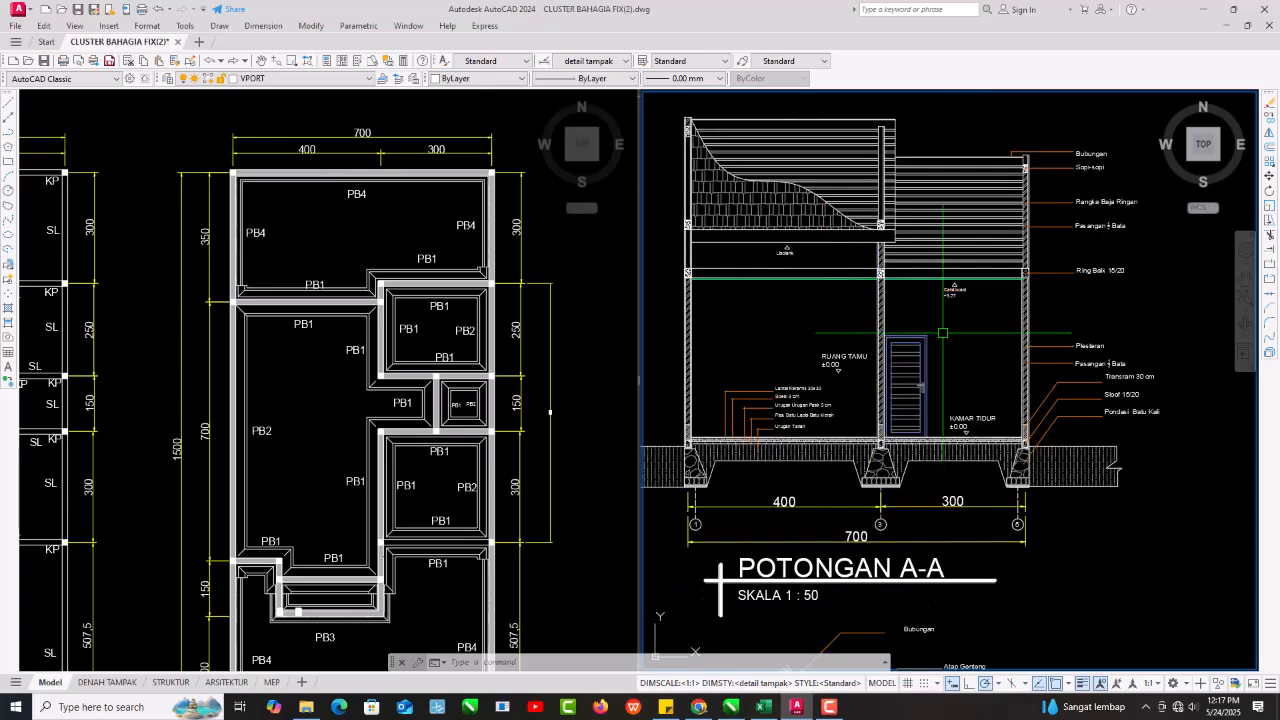
# Check the remaining section drawings for rosters and return to the elevations.
pyautogui.scroll(-8, 886, 325)
pyautogui.moveTo(1054, 380); pyautogui.dragTo(897, 397)
pyautogui.scroll(7, 1028, 385)
pyautogui.scroll(-2, 973, 369)
pyautogui.moveTo(973, 369); pyautogui.dragTo(1258, 330)
pyautogui.moveTo(662, 351); pyautogui.dragTo(1132, 383)
pyautogui.moveTo(1011, 363); pyautogui.dragTo(1207, 266)
pyautogui.scroll(-6, 997, 311)
pyautogui.moveTo(864, 327); pyautogui.dragTo(1108, 347)
# Select the two rosters above the door in the front elevation (TAMPAK DEPAN) to count them.
pyautogui.scroll(9, 999, 307)
pyautogui.moveTo(987, 318); pyautogui.dragTo(940, 289)
pyautogui.scroll(6, 848, 430)
pyautogui.scroll(4, 940, 290)
pyautogui.click(885, 280)
pyautogui.click(766, 254)
# Add the two rosters above the door in the rear elevation to the selection for the count.
pyautogui.scroll(-5, 900, 300)
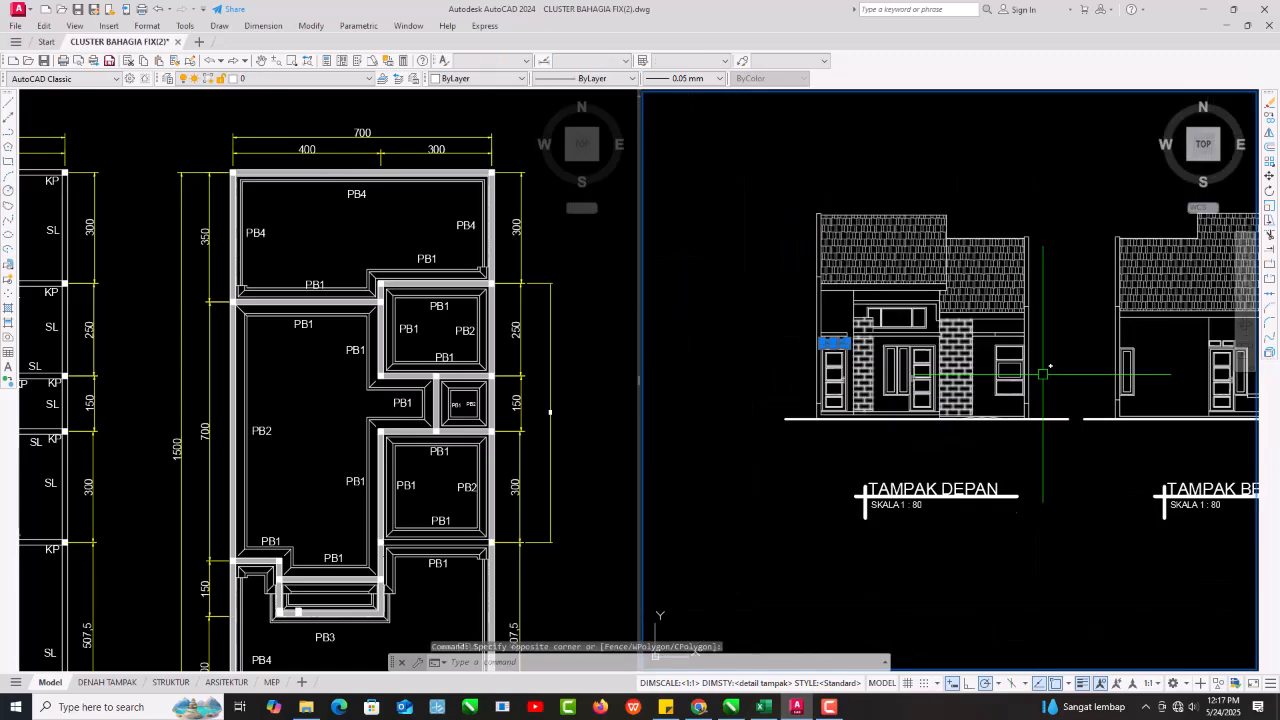
pyautogui.moveTo(1243, 334); pyautogui.dragTo(1029, 325)
pyautogui.scroll(3, 1029, 325)
pyautogui.scroll(3, 930, 346)
pyautogui.click(1018, 362)
pyautogui.click(947, 354)
# Switch back to the Excel volume sheet and change the roster item in D211 to Roster Ukuran 40 x 20.
pyautogui.click(1203, 9)
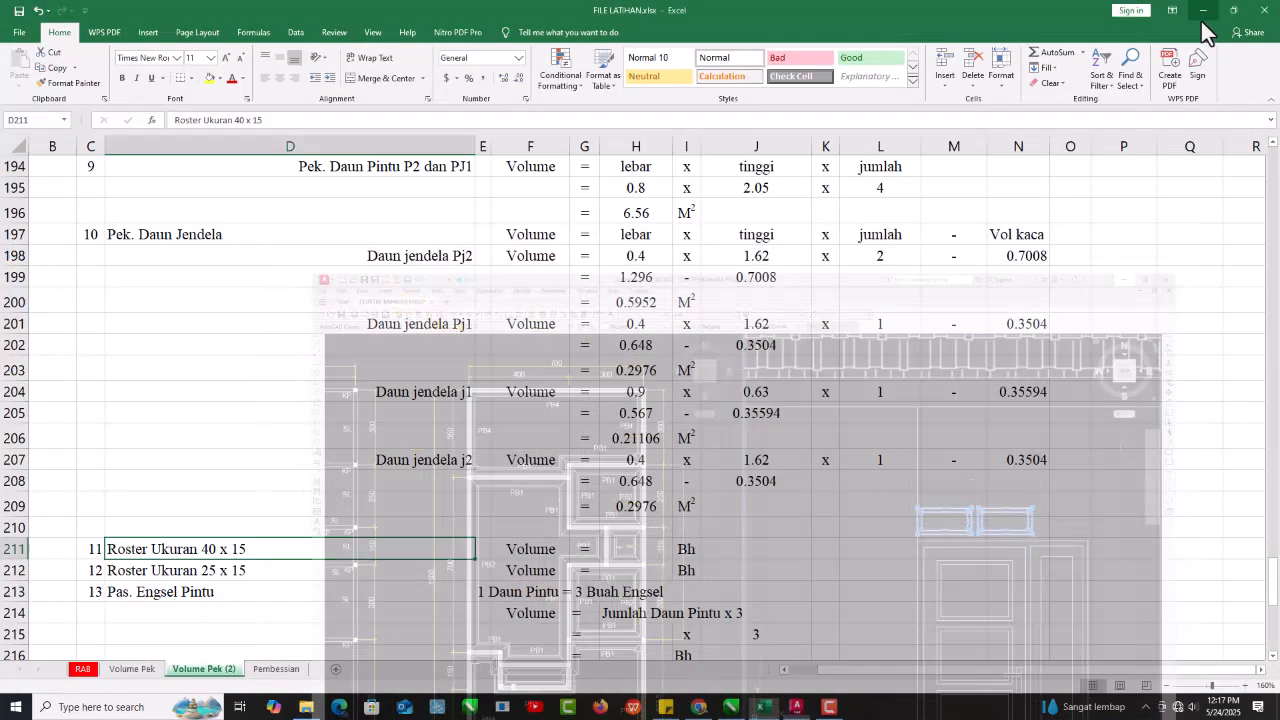
pyautogui.press('Down')
pyautogui.press('Down')
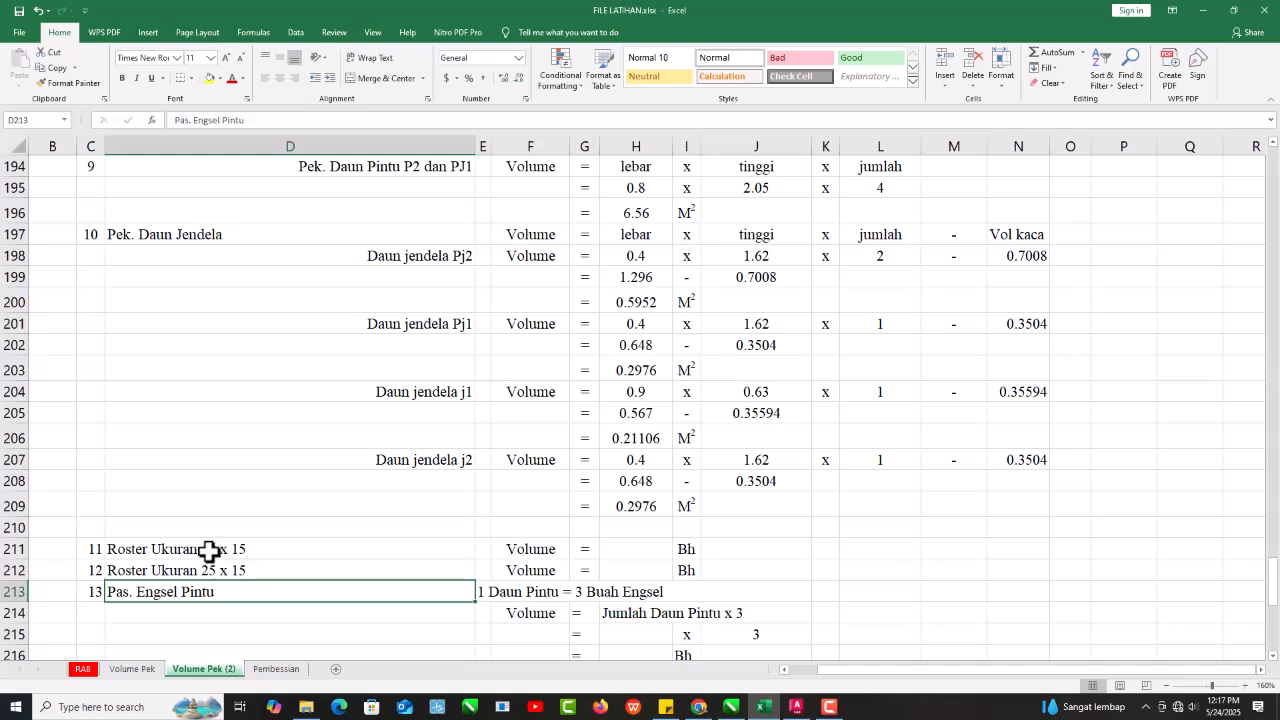
pyautogui.doubleClick(208, 550)
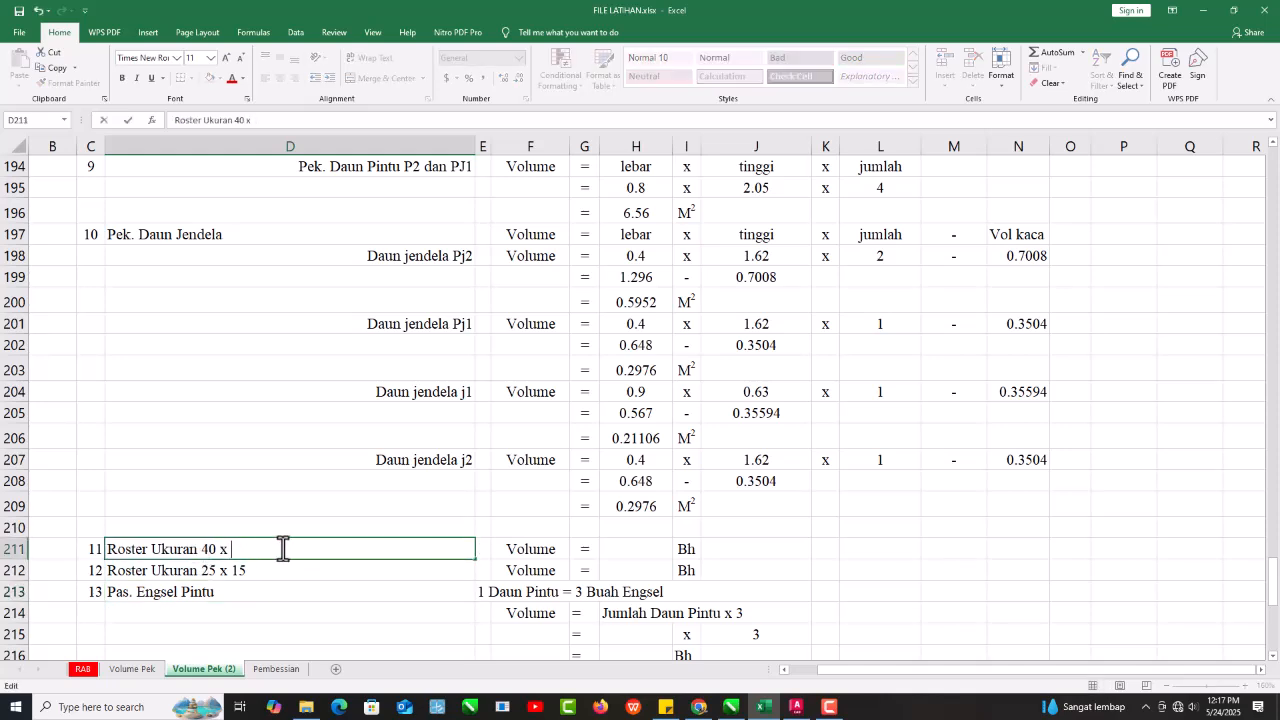
pyautogui.press('Return')
# Enter 4 as the volume of the Roster Ukuran 40 x 20 item in H211.
pyautogui.press('Up')
pyautogui.press('Right')
pyautogui.press('Right')
pyautogui.press('Right')
pyautogui.press('Right')
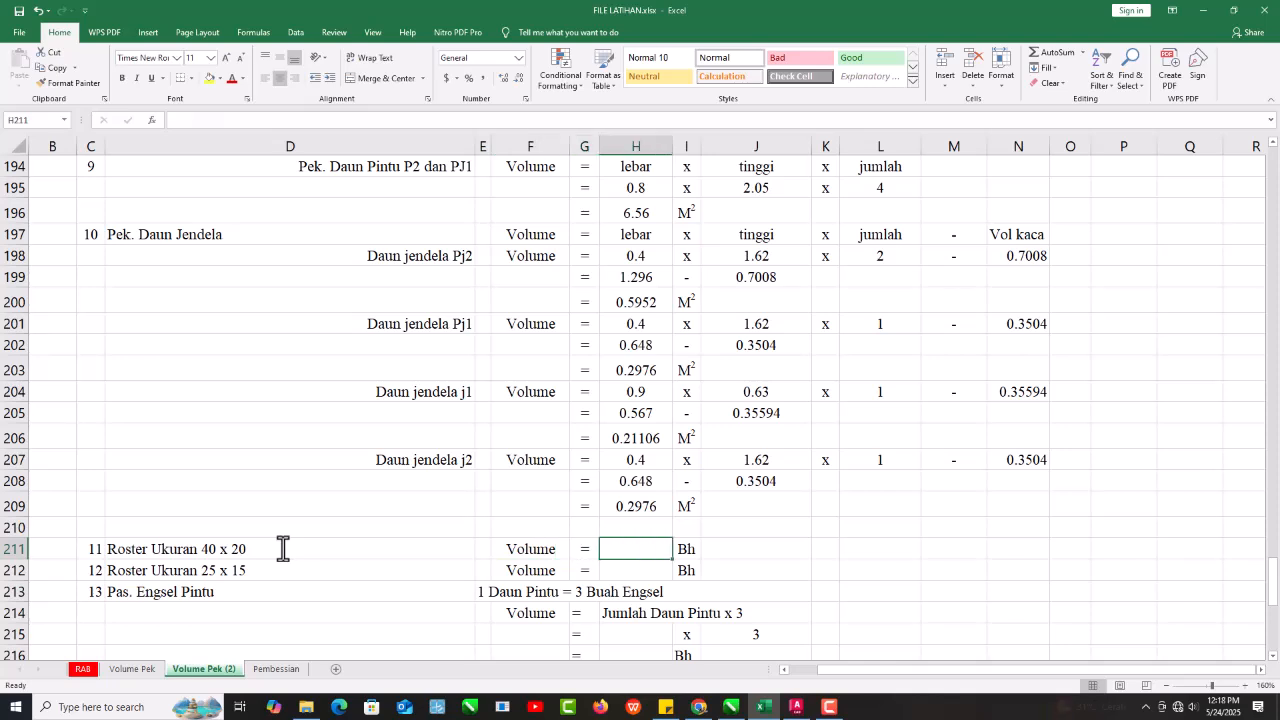
pyautogui.write('4')
pyautogui.press('Return')
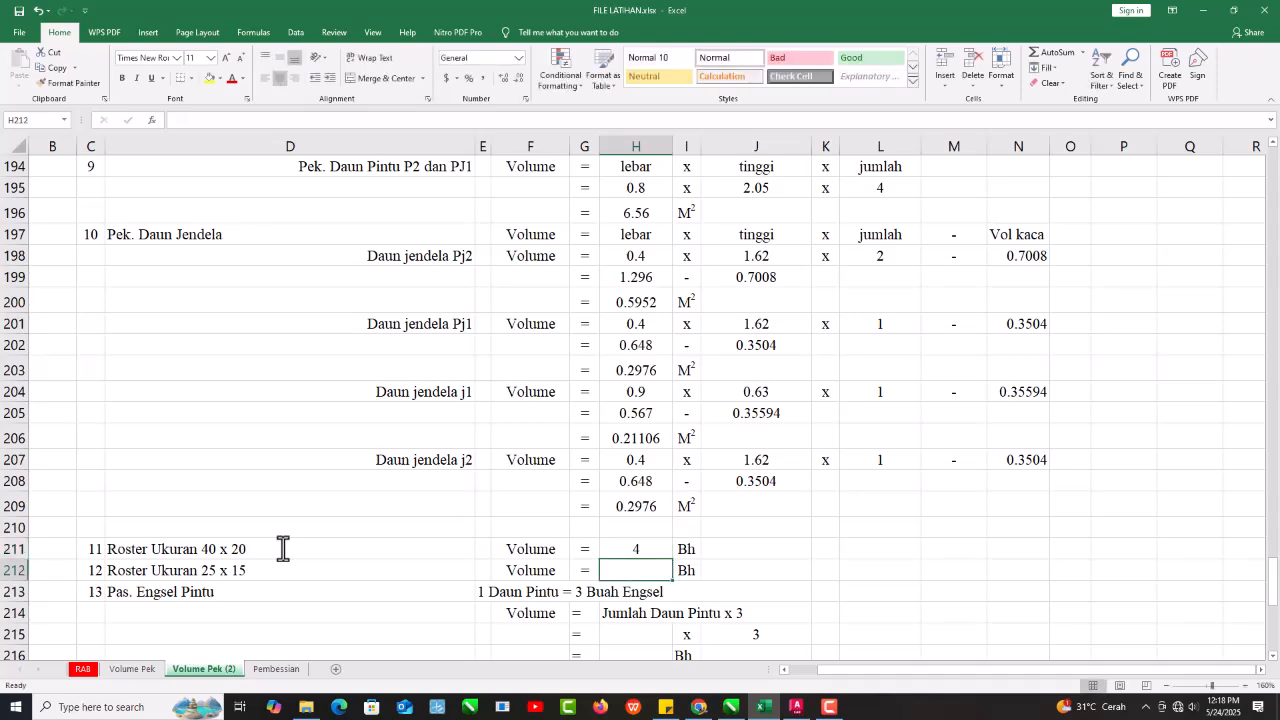
# Delete row 212 containing the unused Roster Ukuran 25 x 15 item.
pyautogui.scroll(-1, 199, 528)
pyautogui.click(15, 502)
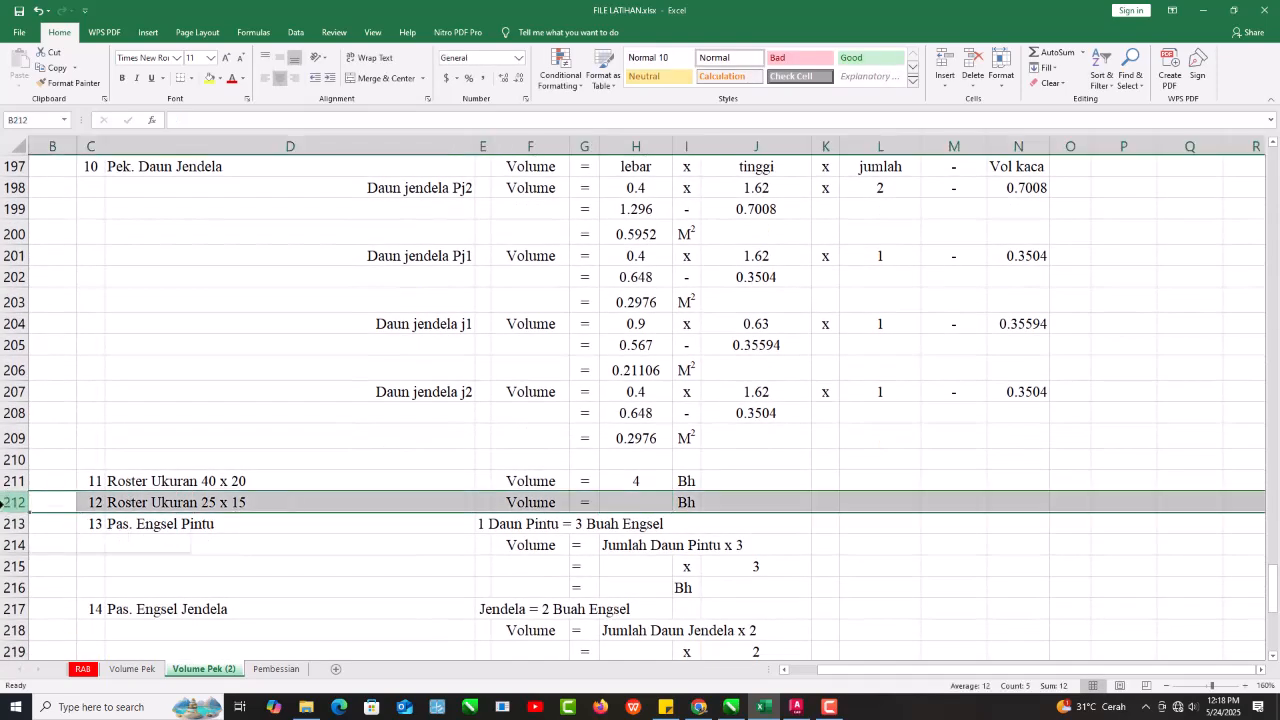
pyautogui.rightClick(15, 502)
pyautogui.click(50, 414)
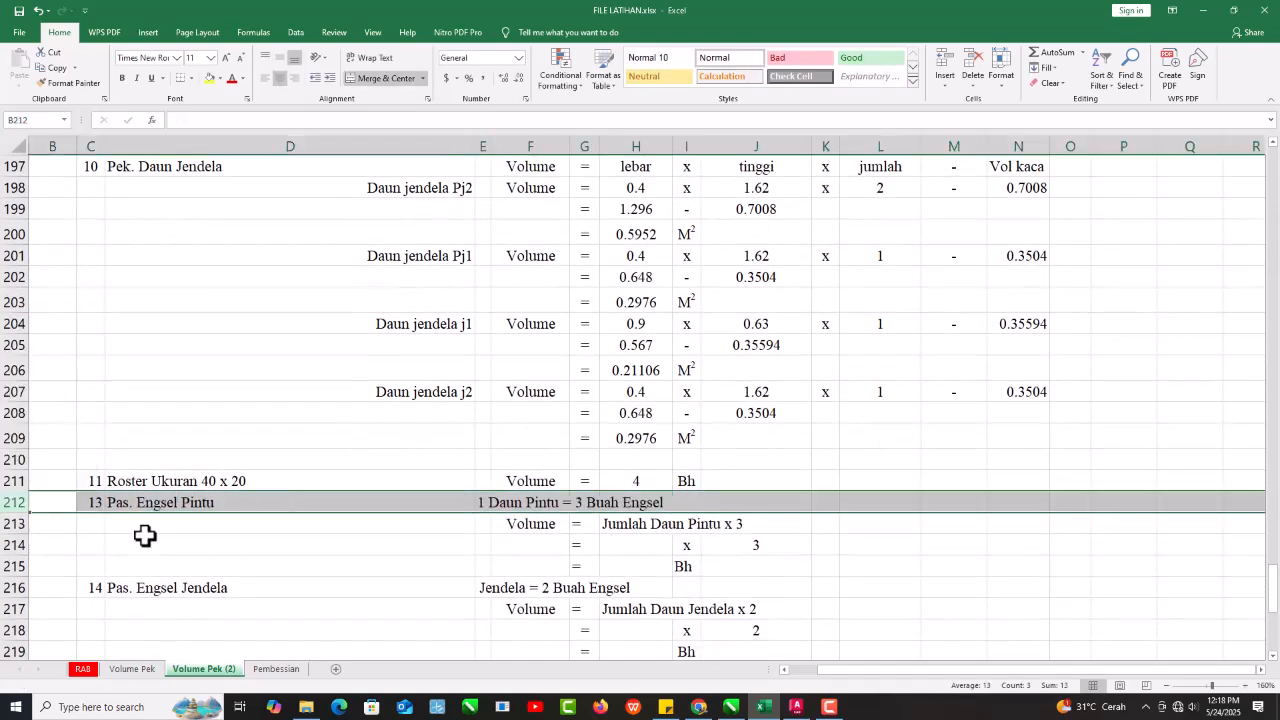
# Renumber the Pas. Engsel Pintu item in C212 as 12.
pyautogui.click(223, 543)
pyautogui.click(94, 502)
pyautogui.press('Down')
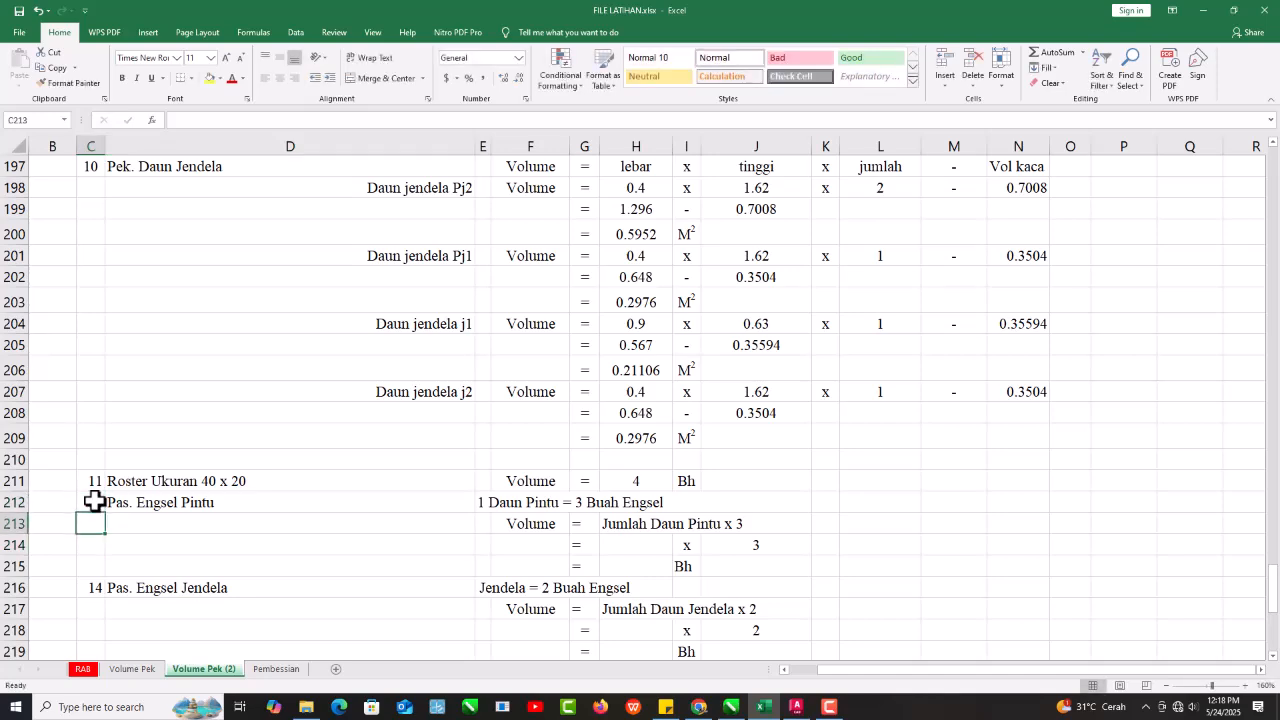
# Check the Pas. Engsel Pintu item's hinges-per-door rule and its volume formula in rows 212 and 213.
pyautogui.scroll(-1, 196, 464)
pyautogui.scroll(-1, 214, 466)
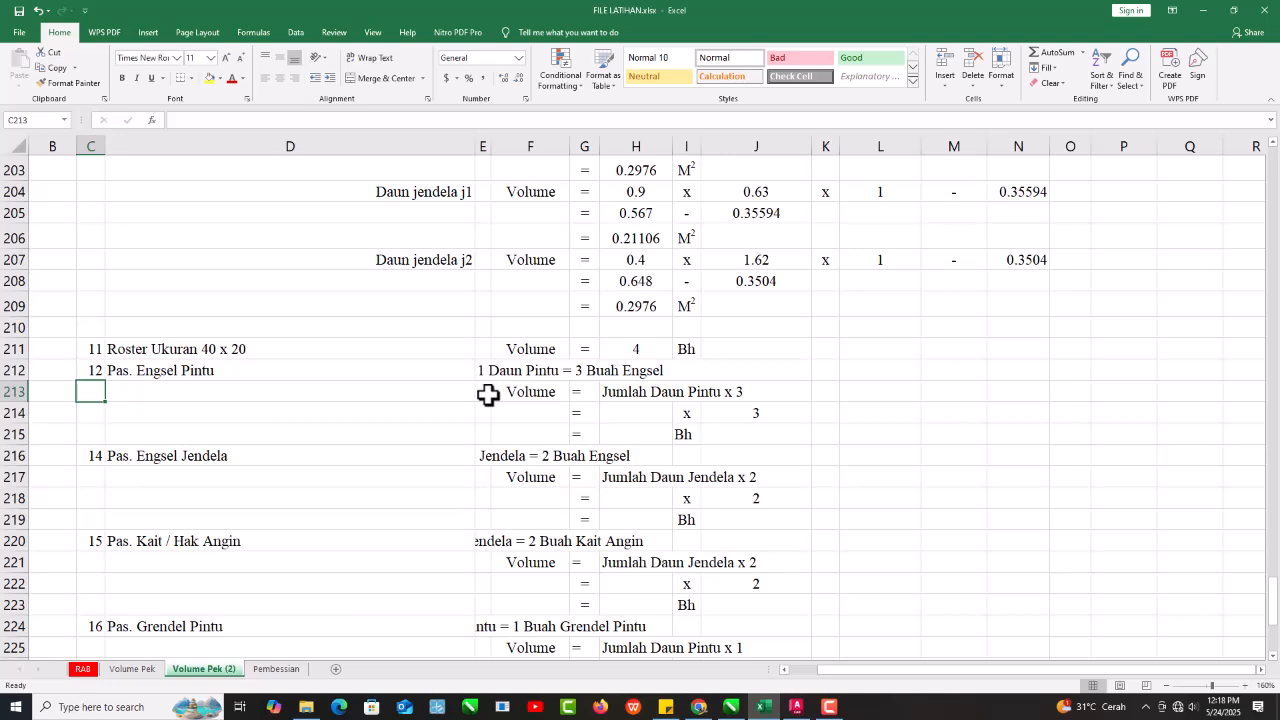
pyautogui.click(137, 372)
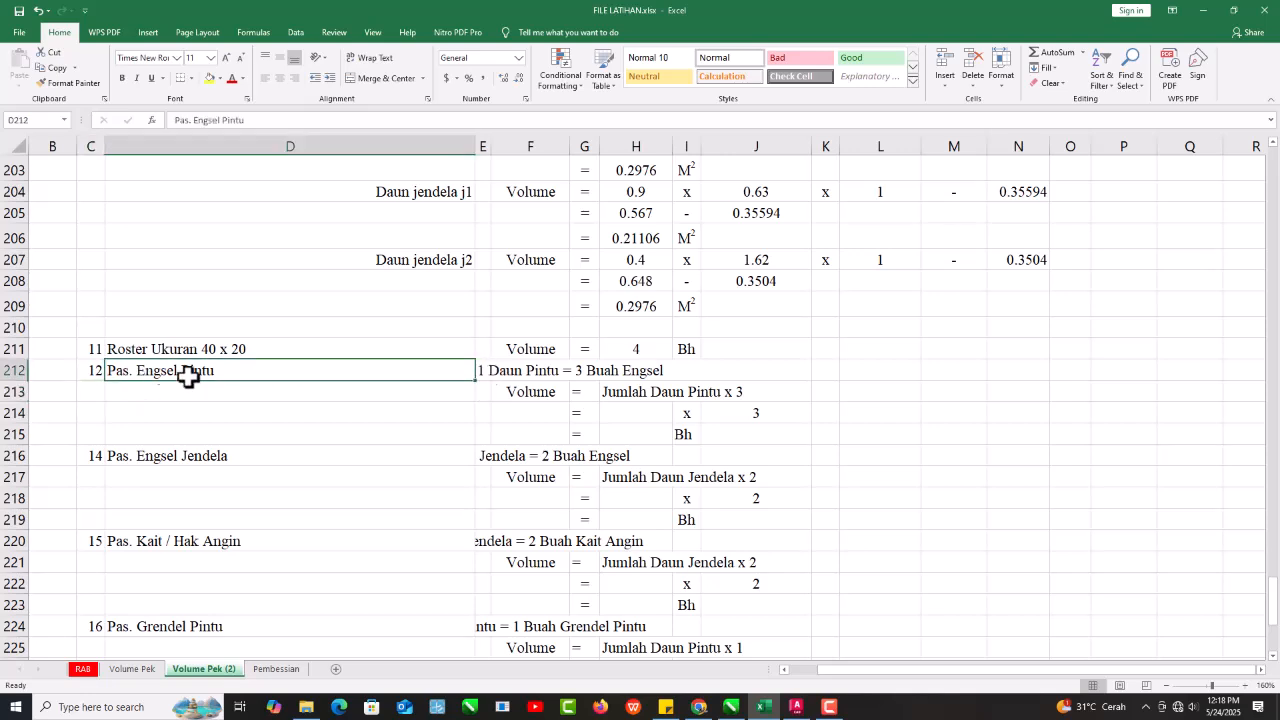
pyautogui.click(511, 370)
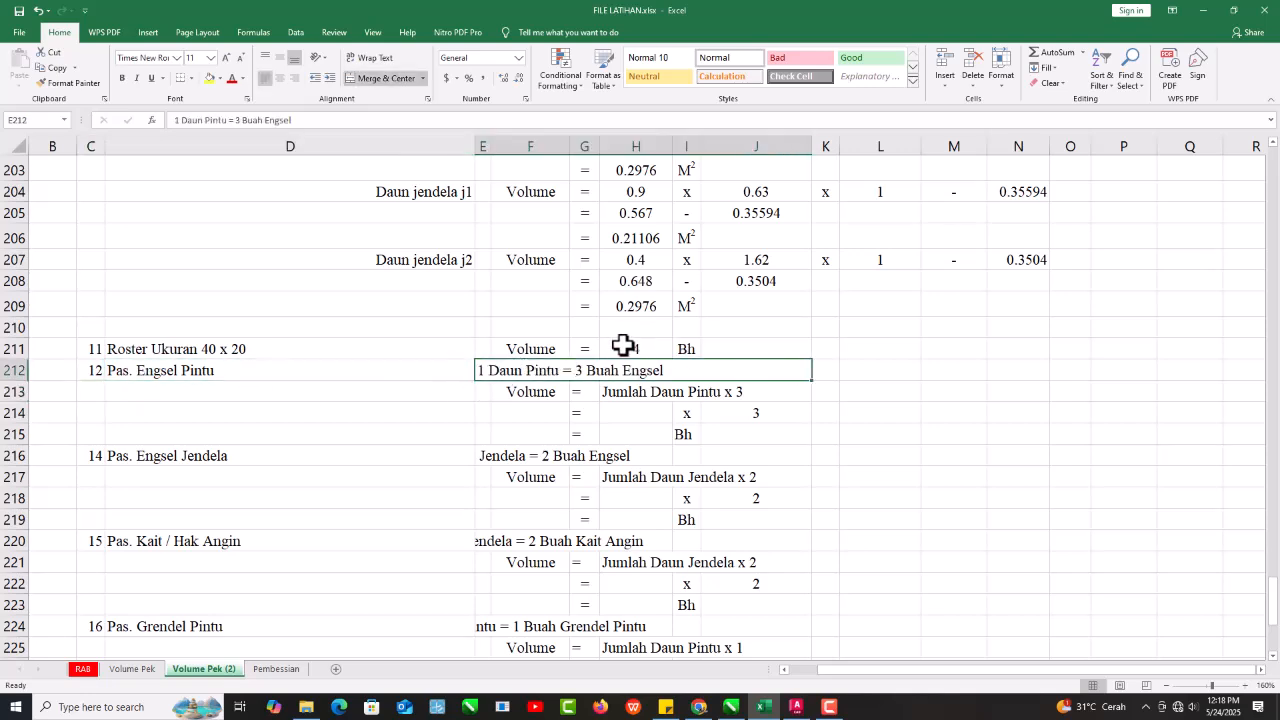
pyautogui.click(508, 398)
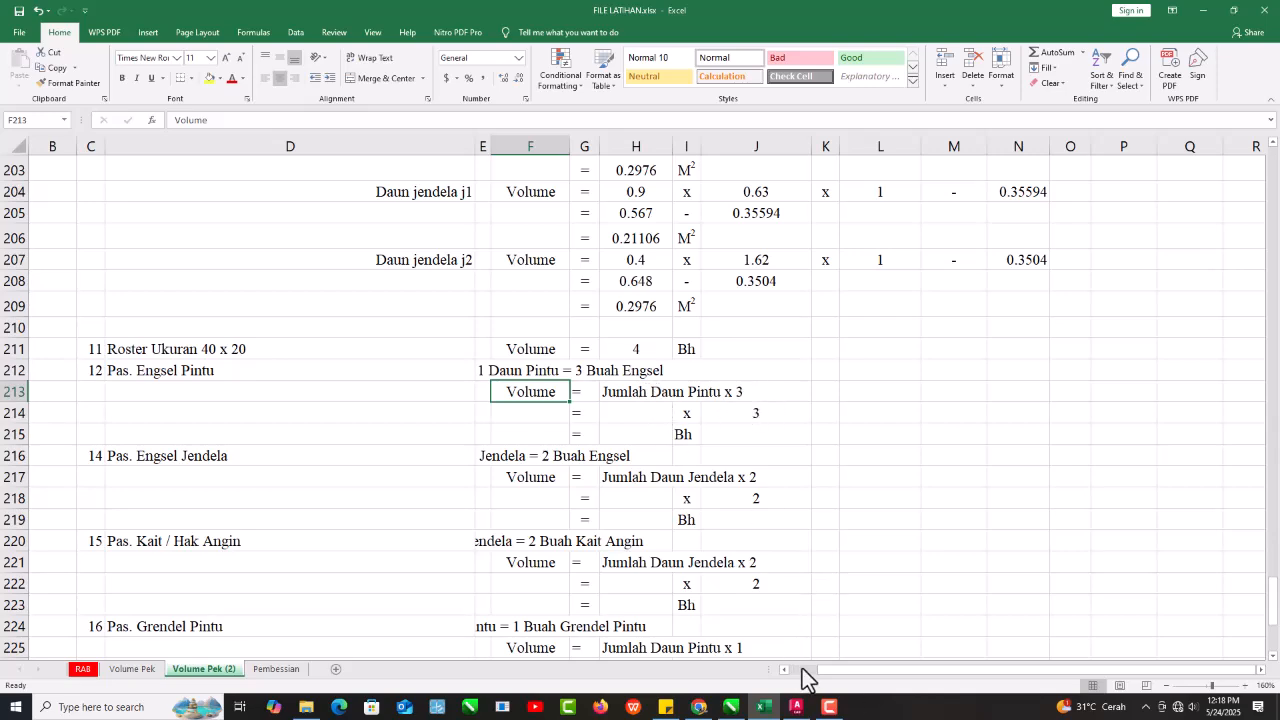
# Switch to the AutoCAD drawing and open the ARSITEKTUR layout.
pyautogui.click(796, 707)
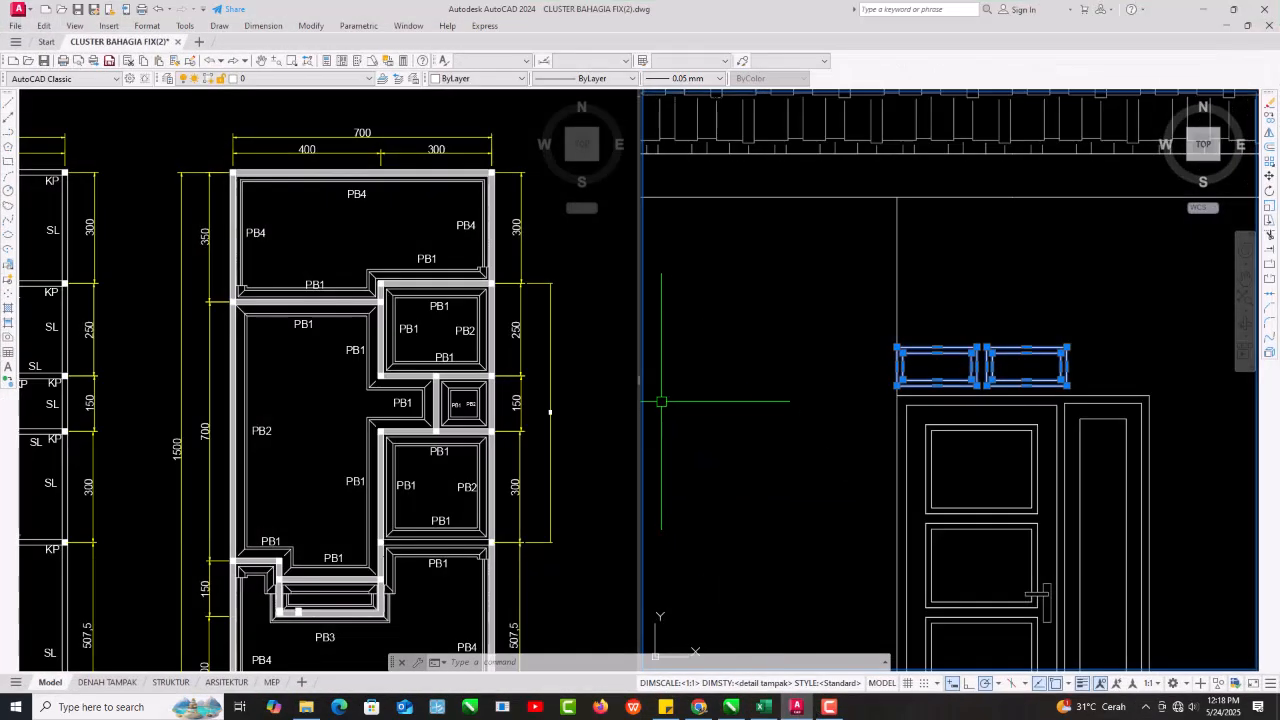
pyautogui.click(352, 386)
pyautogui.scroll(-4, 352, 386)
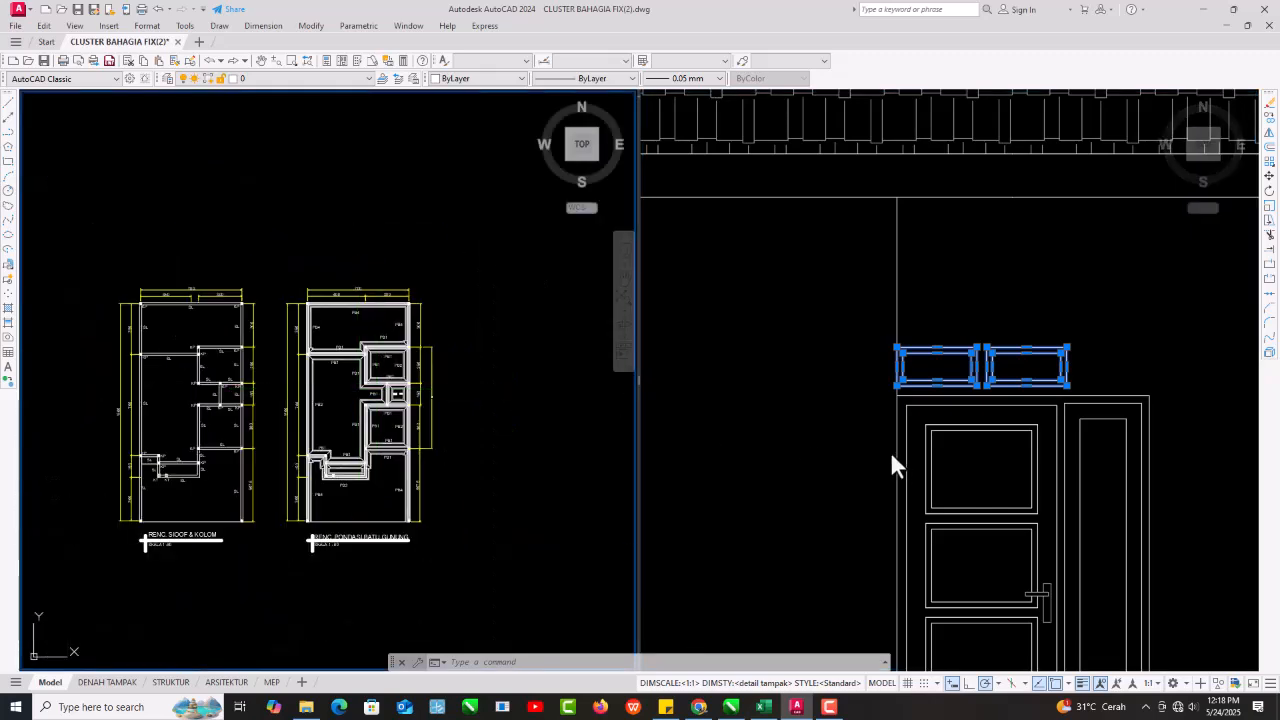
pyautogui.click(795, 434)
pyautogui.scroll(-6, 780, 433)
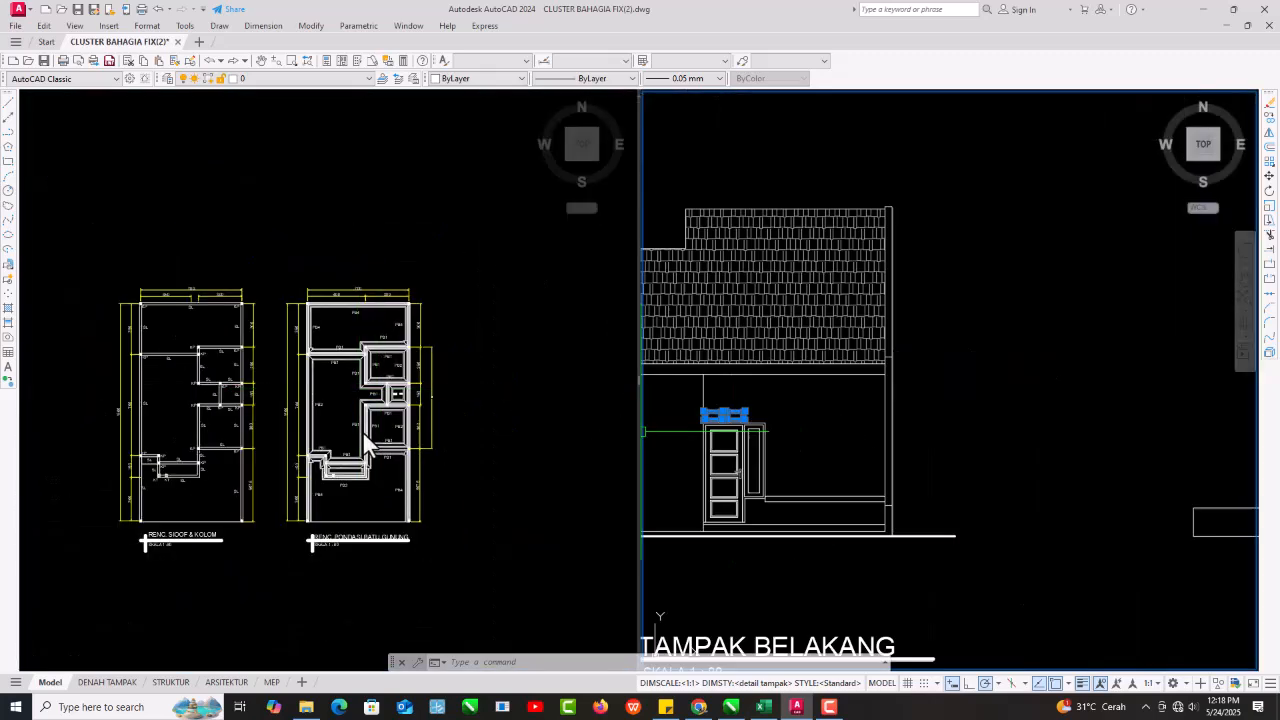
pyautogui.click(226, 682)
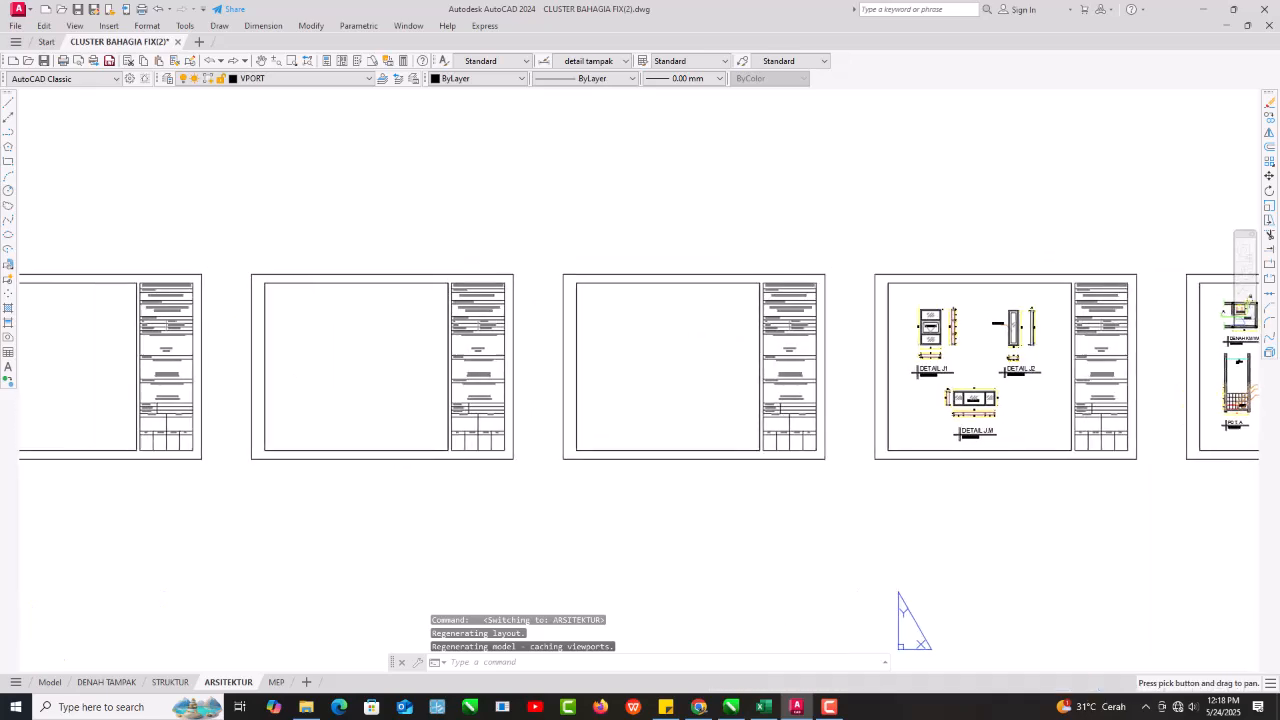
# Find the floor plan with the P1, P2, PJ1 and PJ2 door labels and count the door leaves.
pyautogui.moveTo(378, 420); pyautogui.dragTo(985, 454)
pyautogui.moveTo(395, 418); pyautogui.dragTo(999, 419)
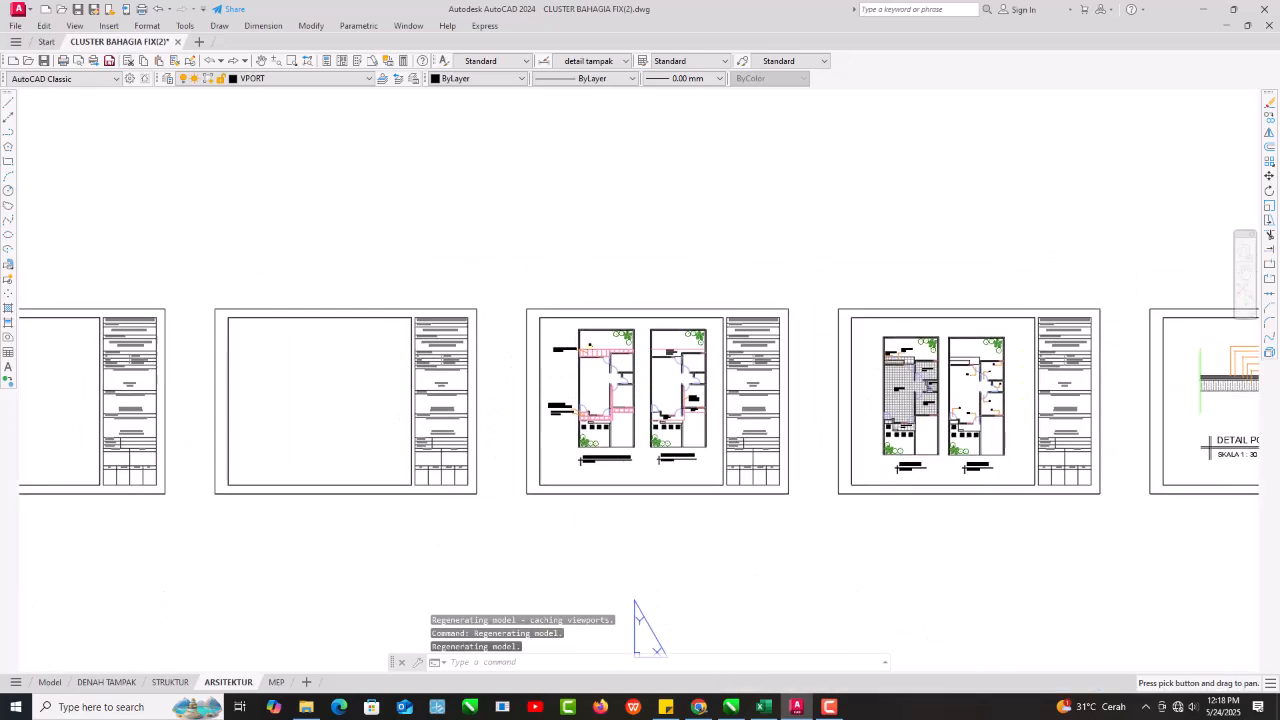
pyautogui.scroll(10, 720, 434)
pyautogui.scroll(-10, 730, 432)
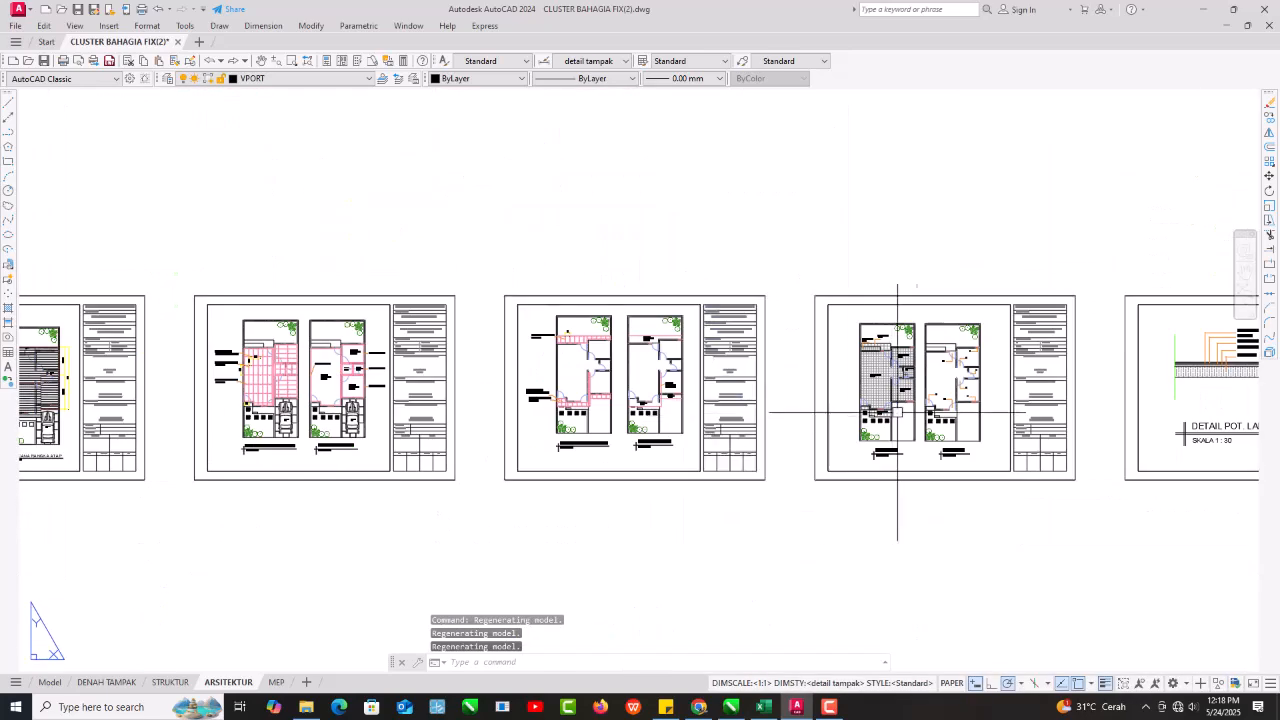
pyautogui.scroll(4, 958, 373)
pyautogui.scroll(6, 958, 373)
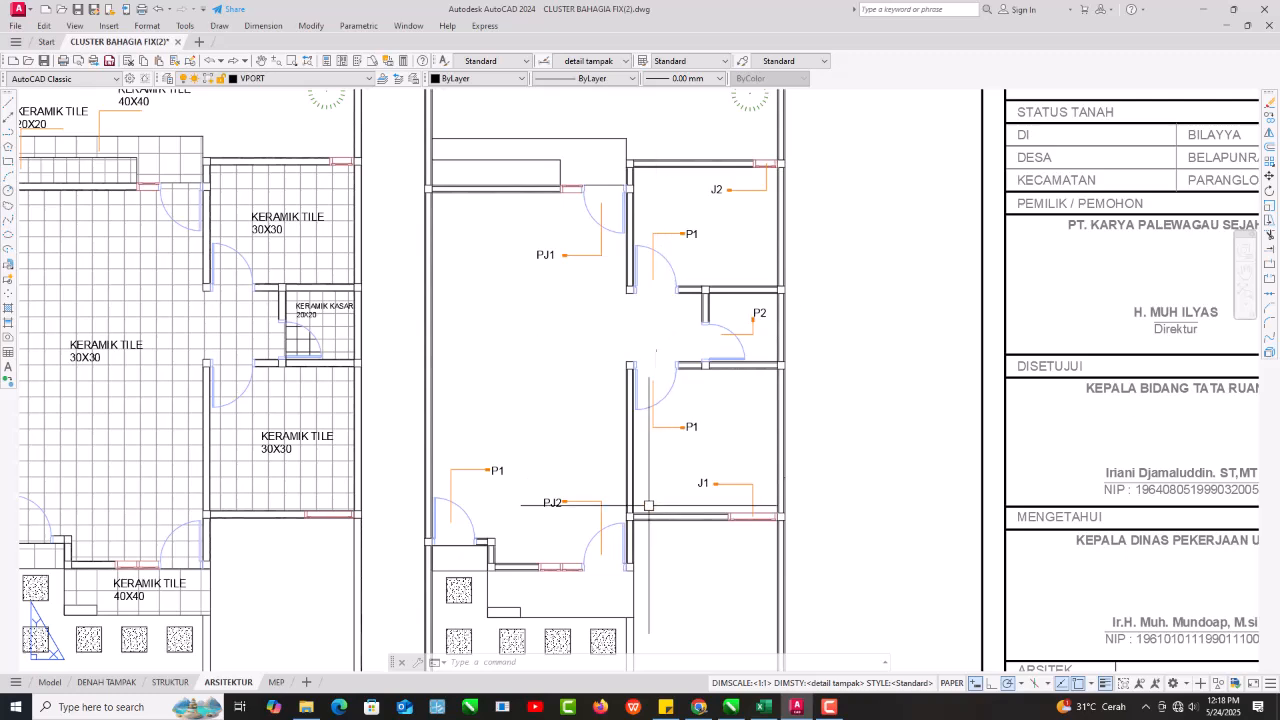
pyautogui.moveTo(643, 470); pyautogui.dragTo(714, 440)
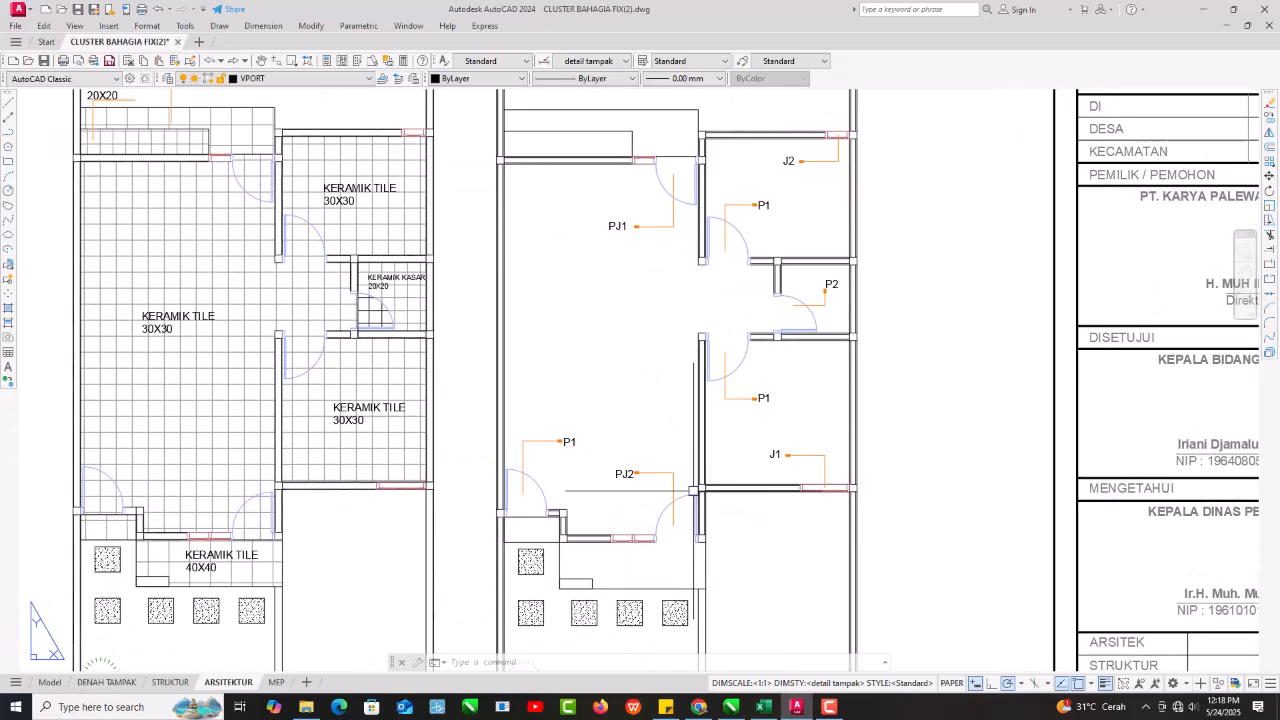
pyautogui.moveTo(693, 491); pyautogui.dragTo(659, 541)
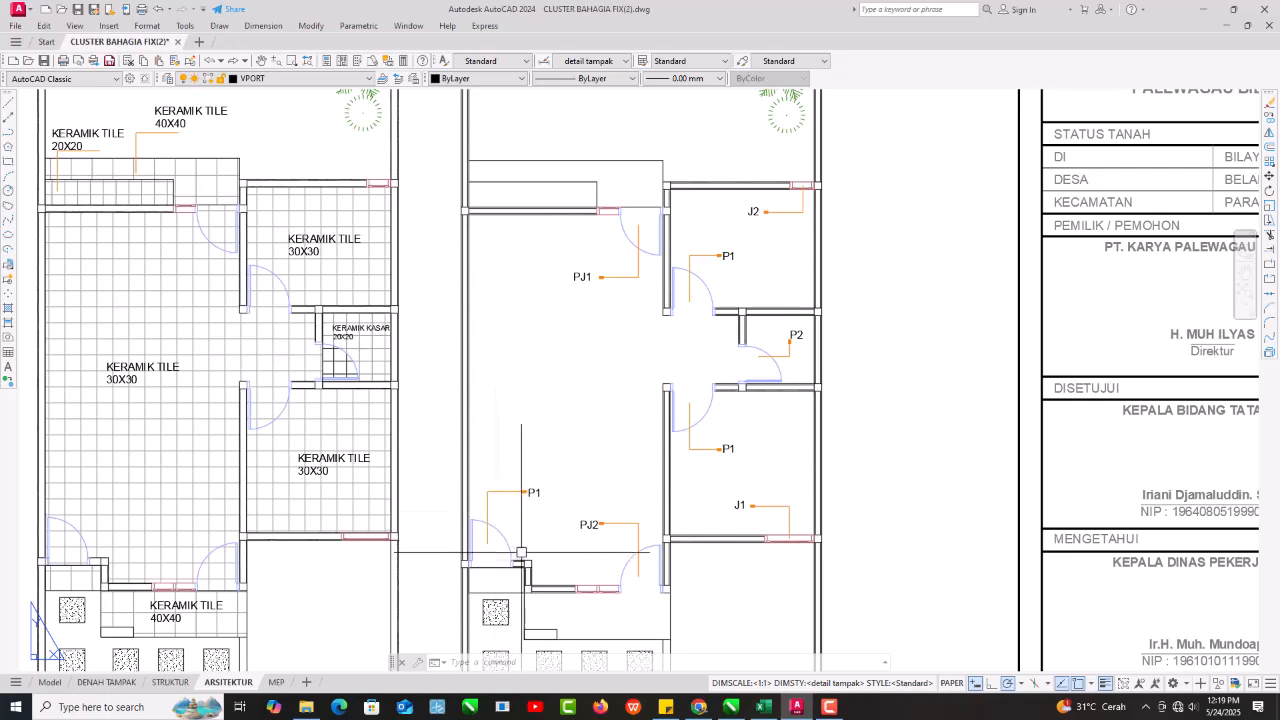
pyautogui.moveTo(523, 535)
pyautogui.mouseDown()
pyautogui.moveTo(590, 455)
pyautogui.moveTo(493, 562)
pyautogui.mouseUp()
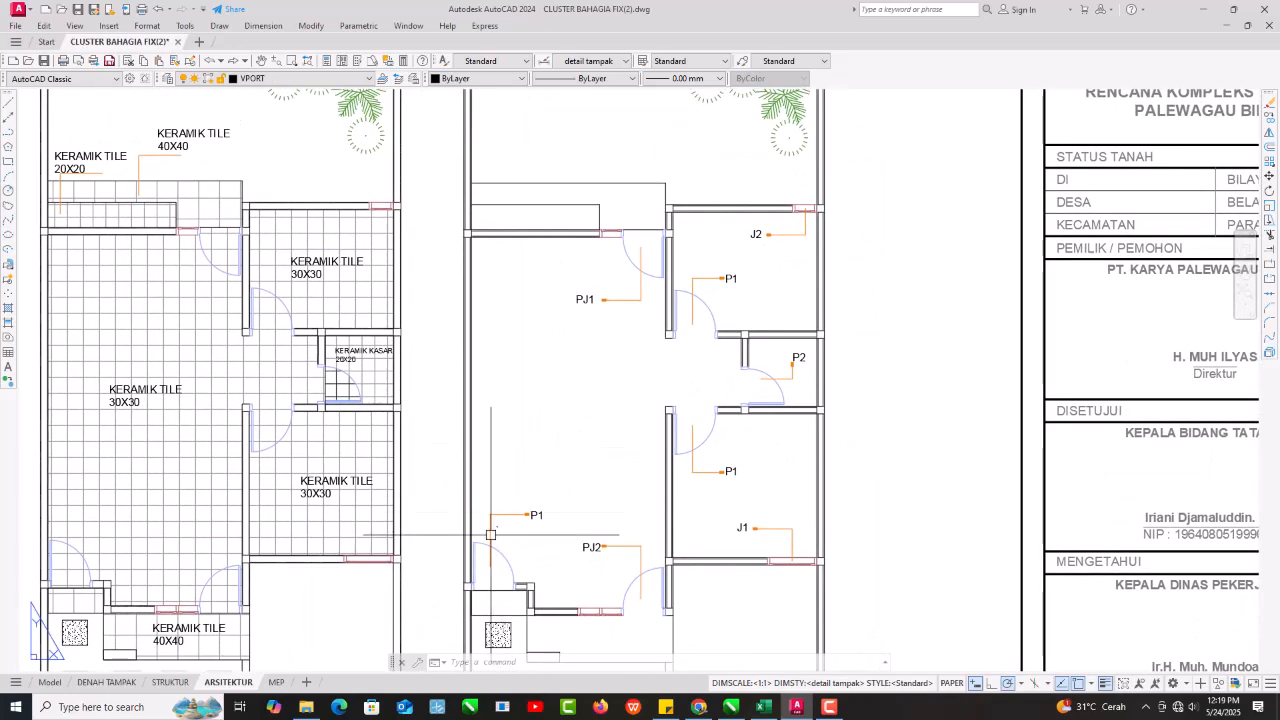
# Return to the Excel volume sheet and enter 5 as the number of door leaves in H214.
pyautogui.click(1218, 8)
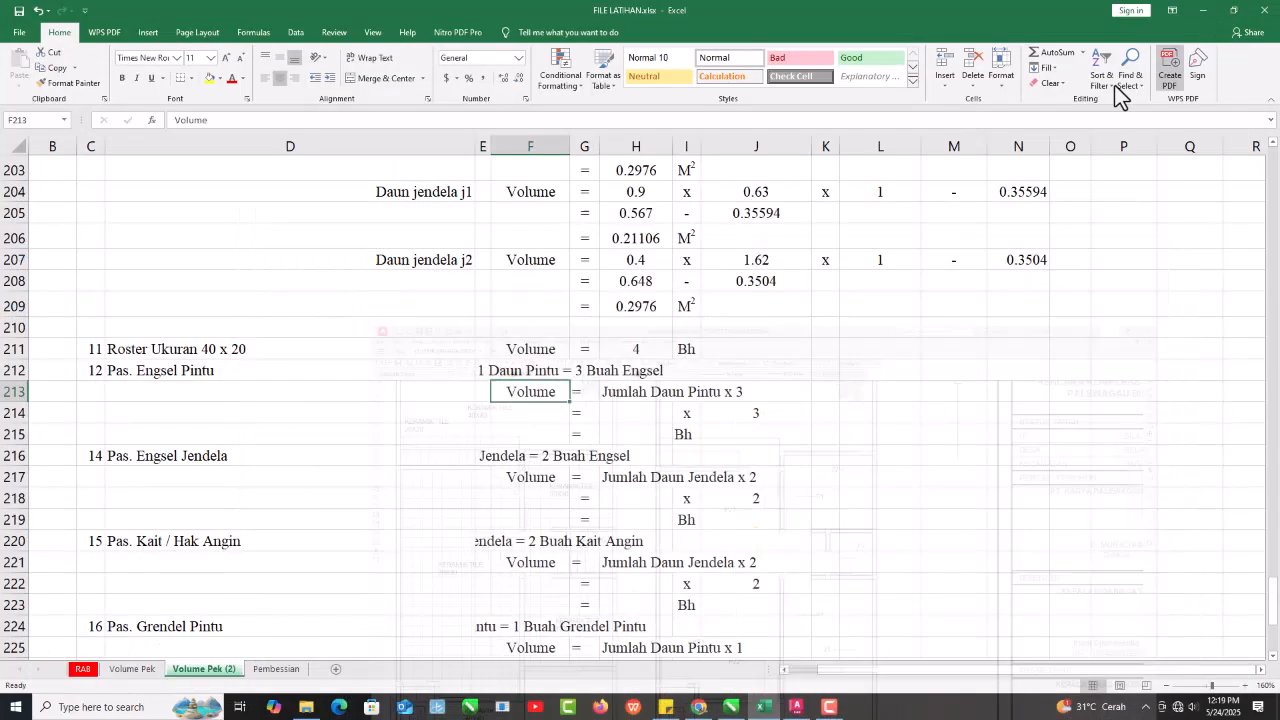
pyautogui.click(640, 407)
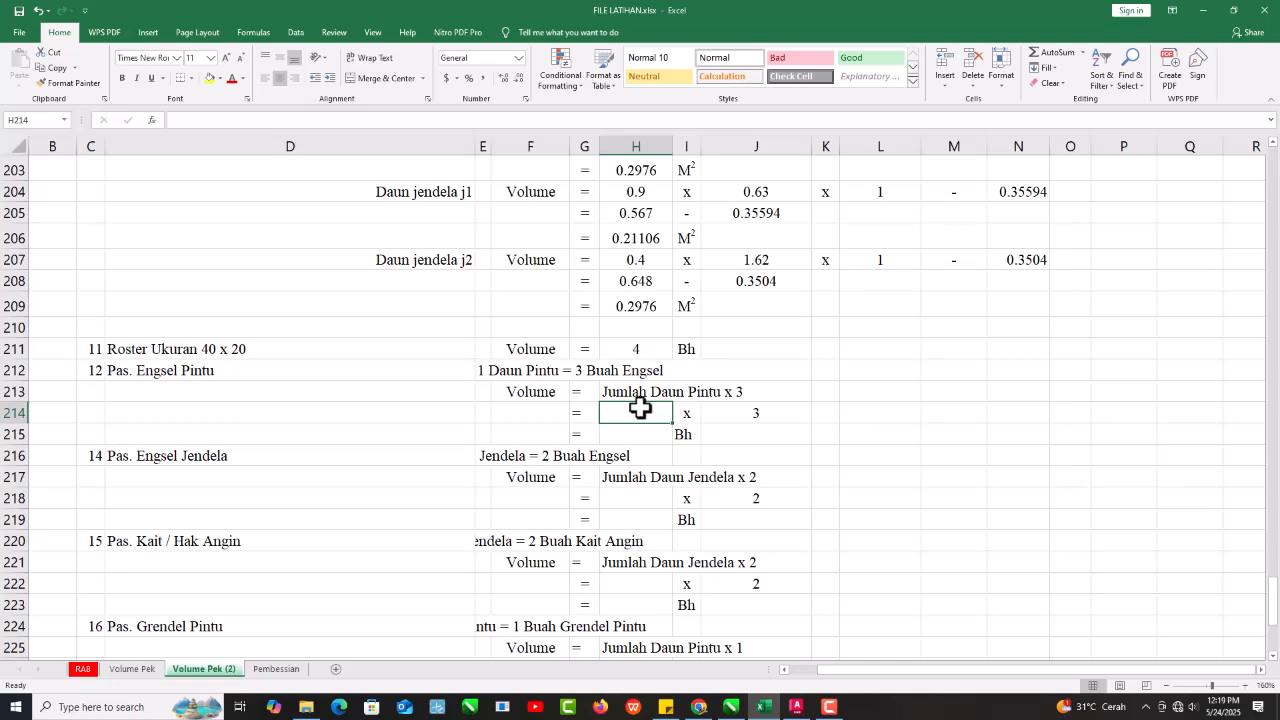
pyautogui.write('5')
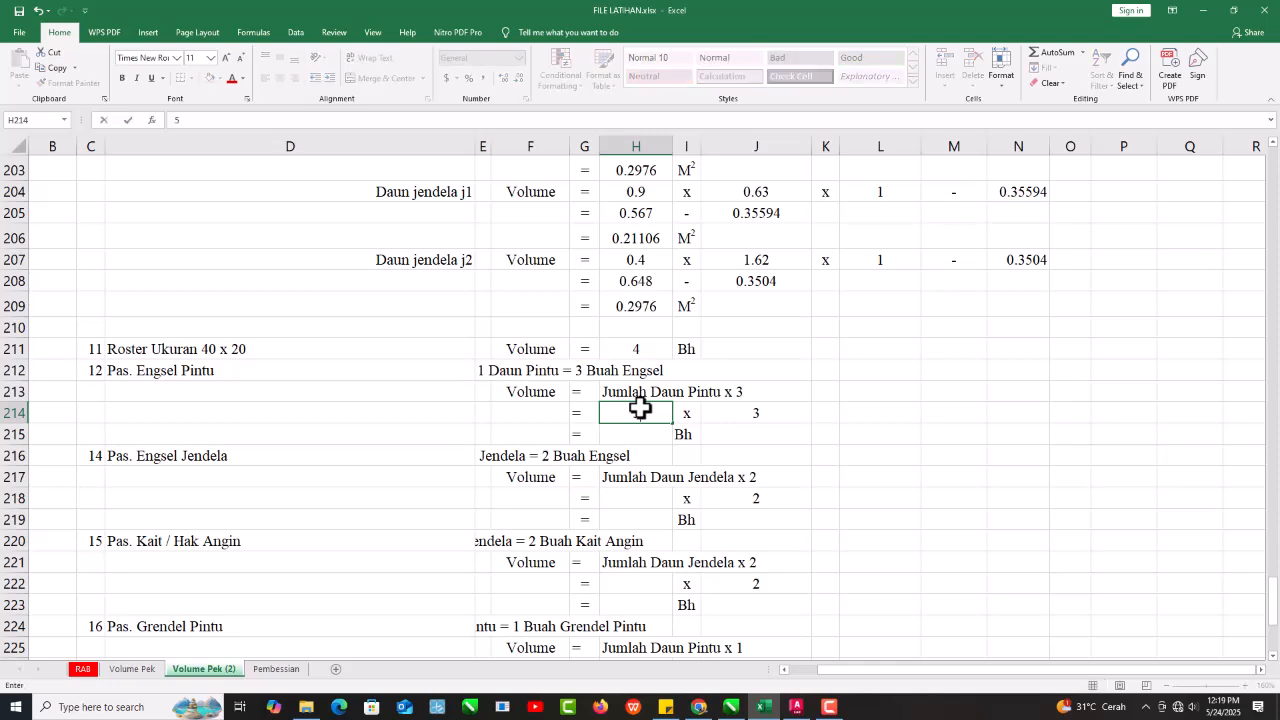
pyautogui.press('Return')
# Extend the door hinge formula label in H213 to "Jumlah Daun Pintu x 3 Engsel" and select H215.
pyautogui.press('Up')
pyautogui.press('Right')
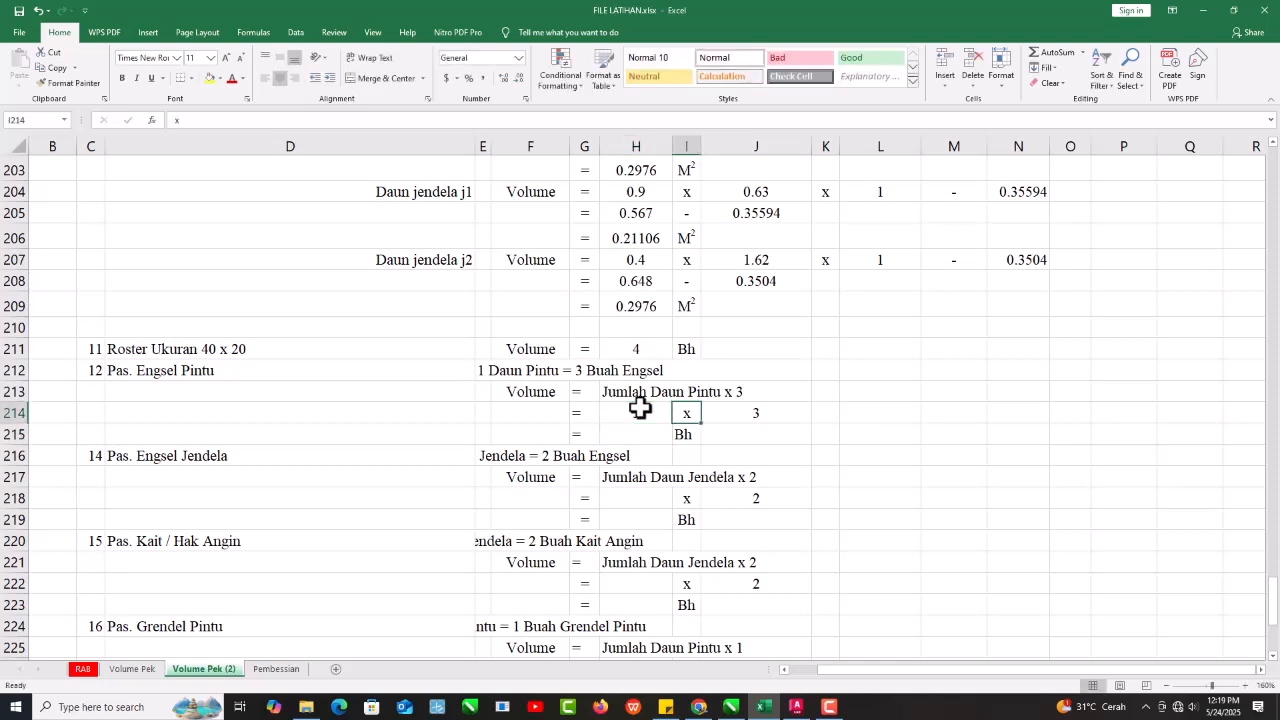
pyautogui.press('Right')
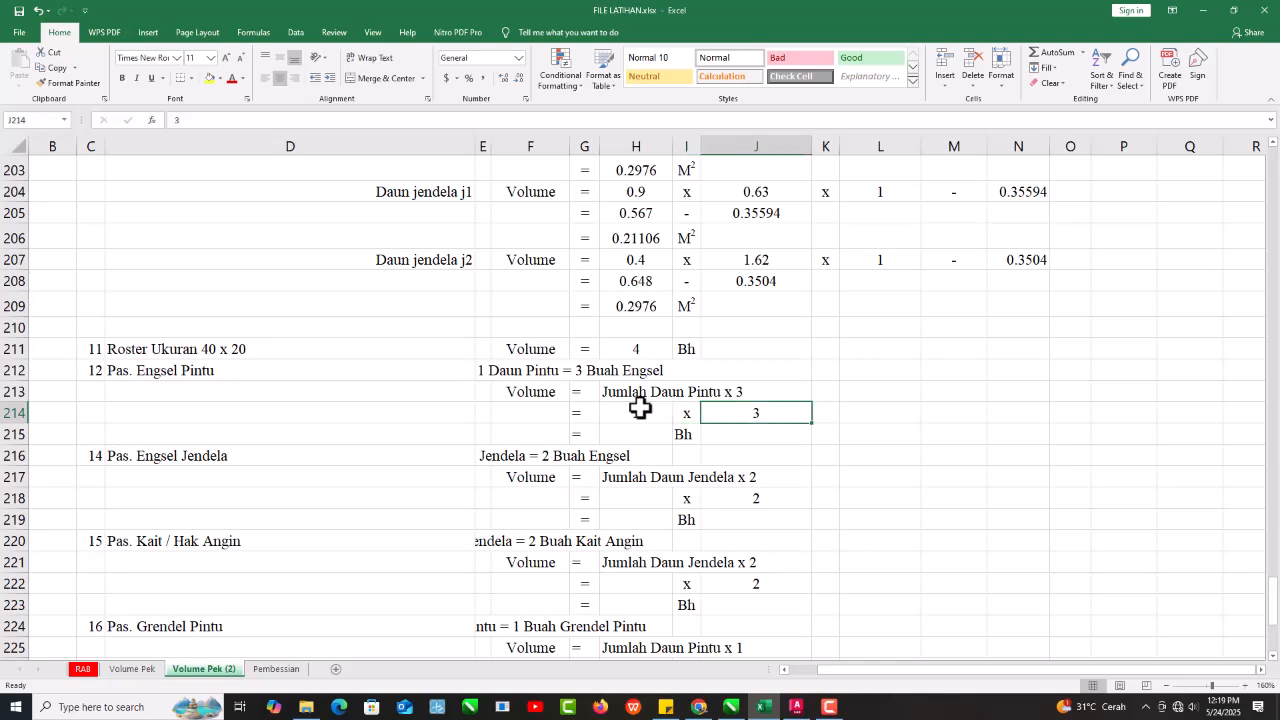
pyautogui.doubleClick(764, 391)
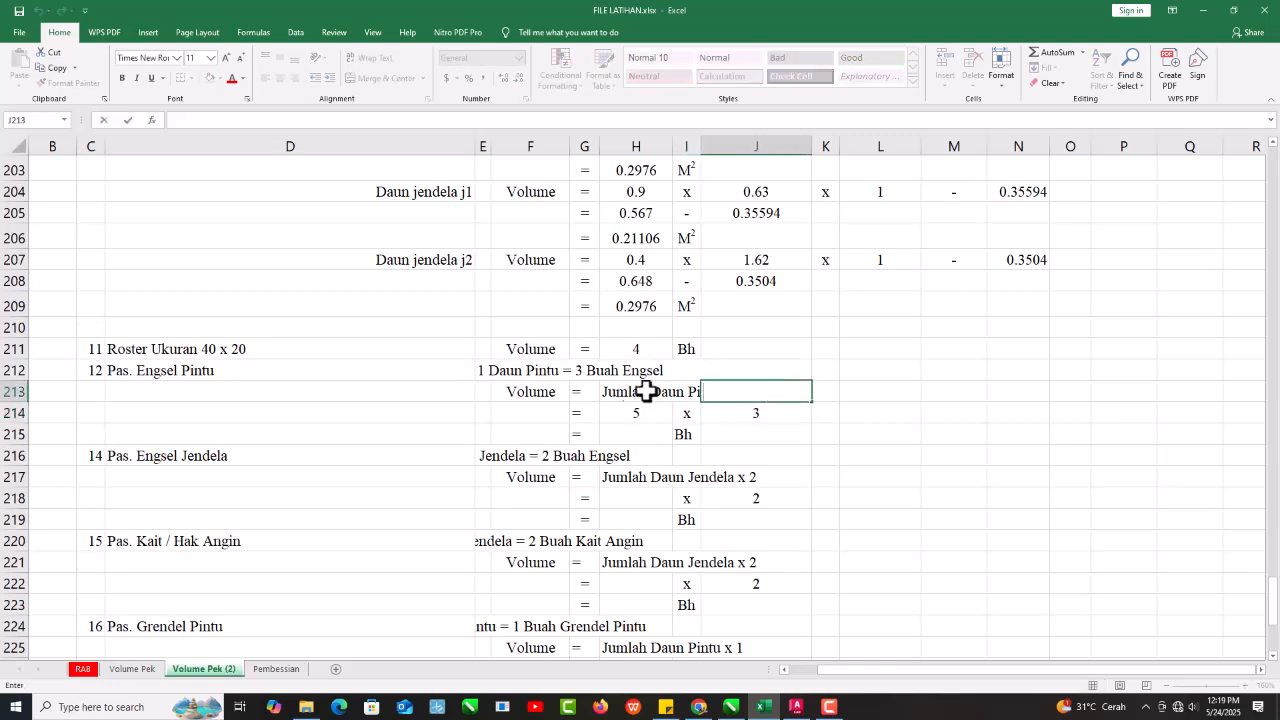
pyautogui.doubleClick(614, 391)
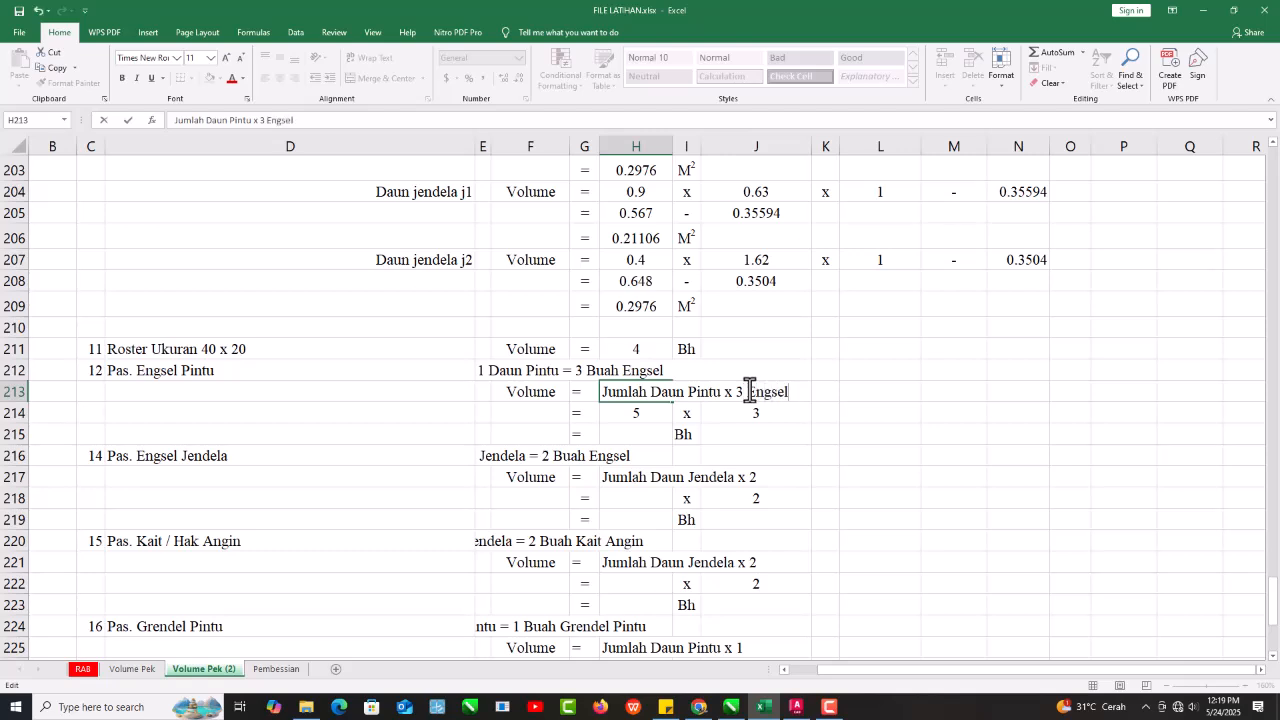
pyautogui.press('Return')
pyautogui.click(637, 437)
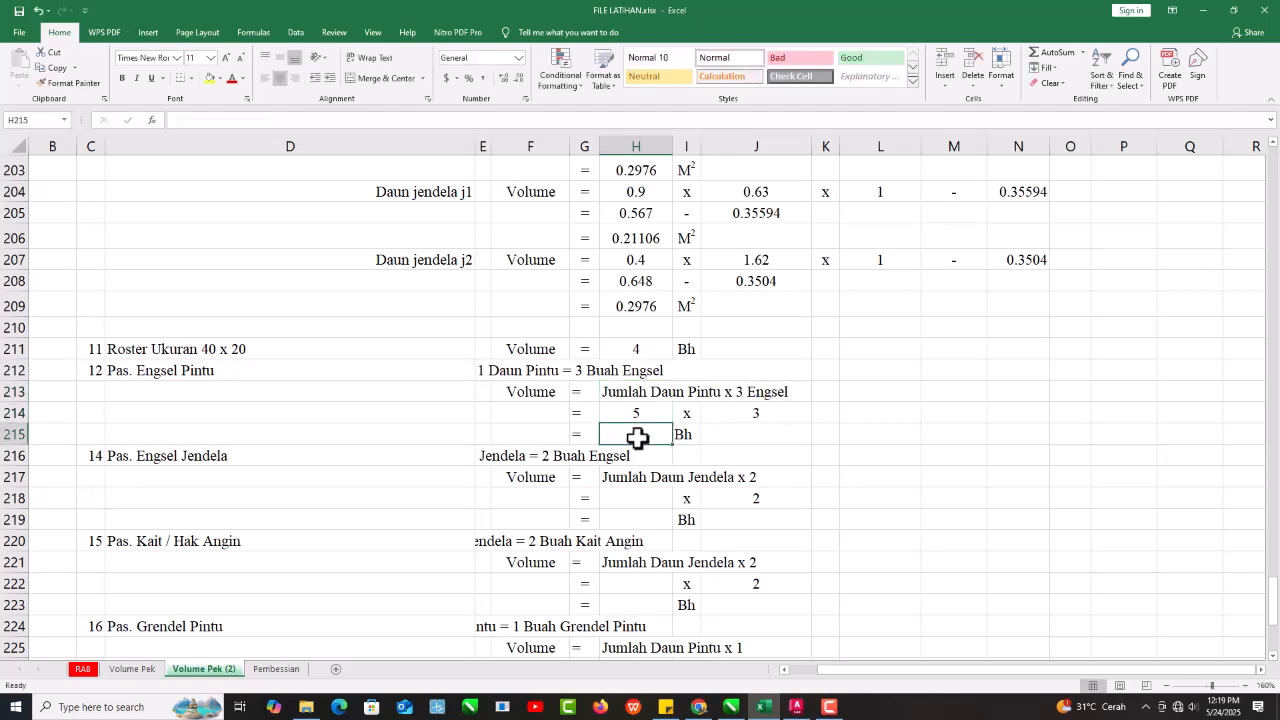
# Calculate the door hinge total in H215 as H214 multiplied by J214.
pyautogui.write('=')
pyautogui.click(659, 412)
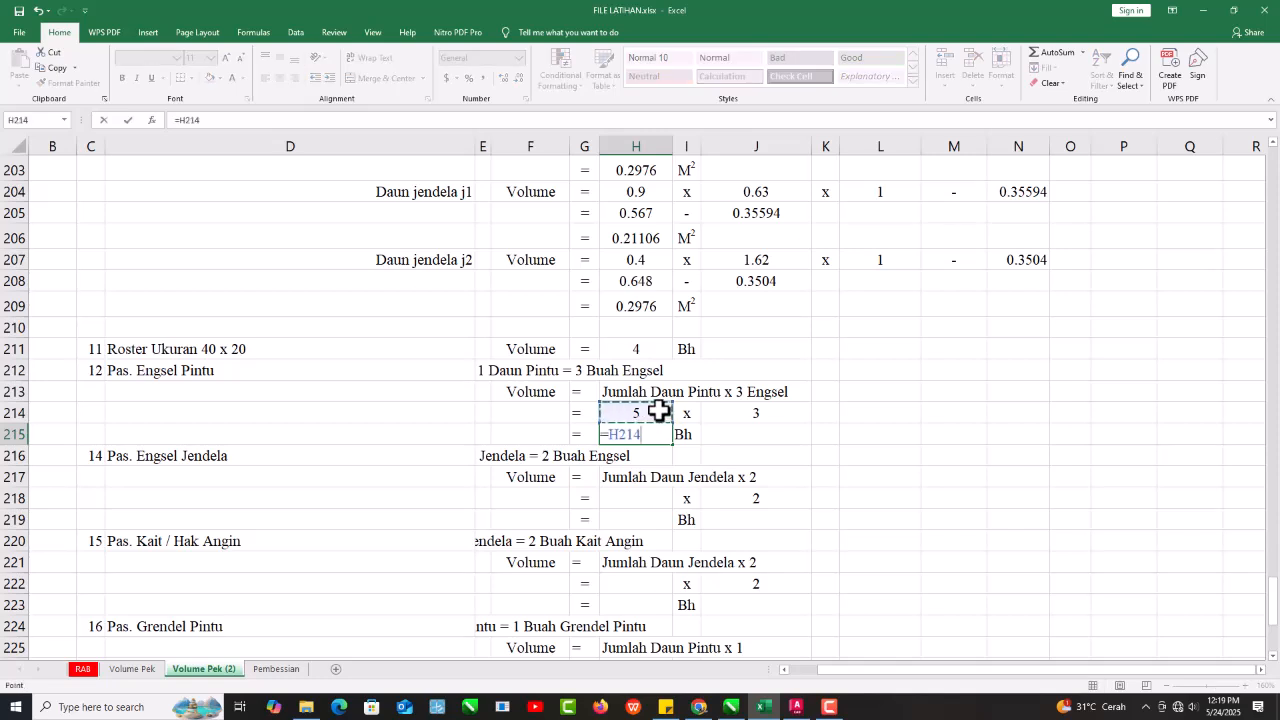
pyautogui.click(768, 415)
pyautogui.press('Return')
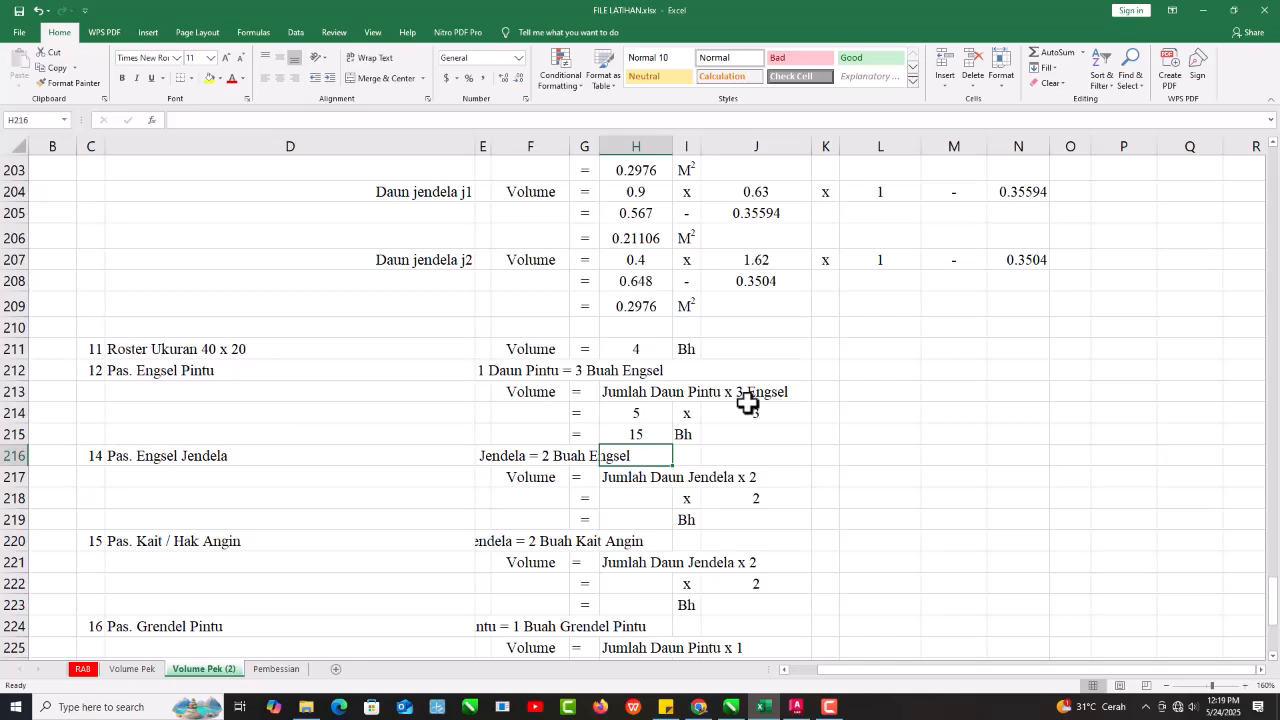
# Switch to the AutoCAD drawing and examine the window leaves at the PJ2 and J1 openings on the floor plan.
pyautogui.scroll(-1, 652, 420)
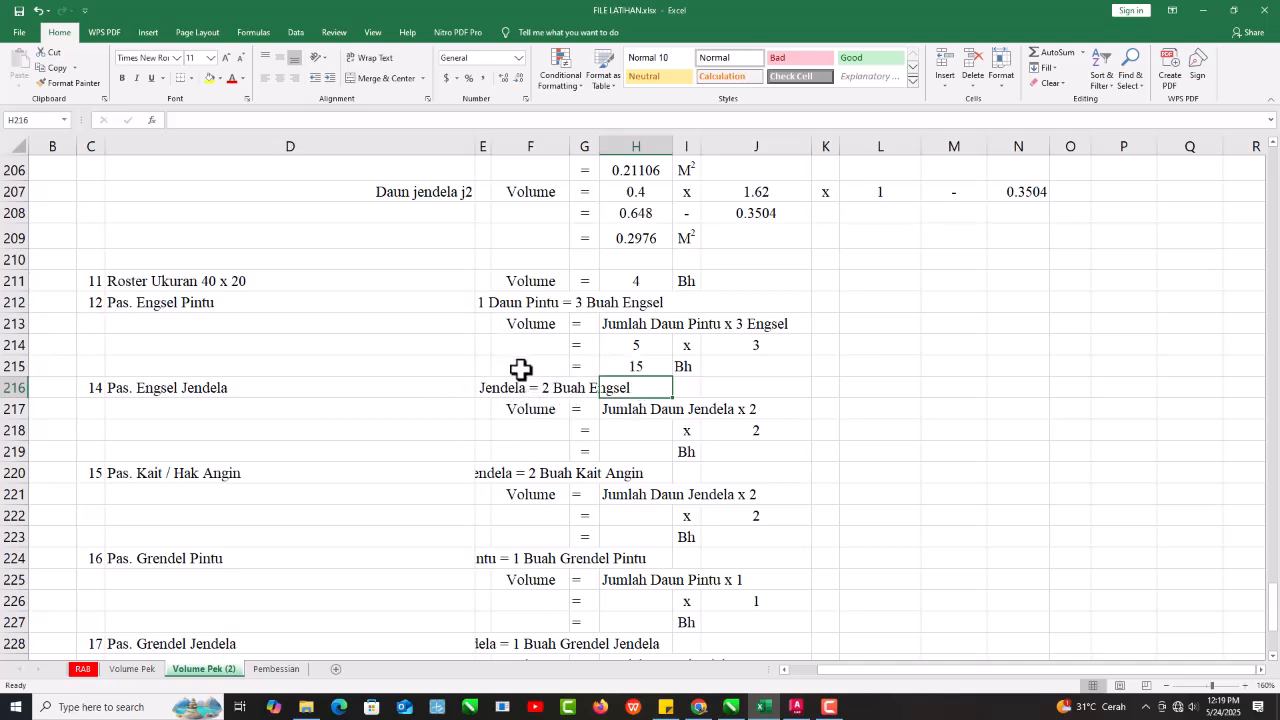
pyautogui.click(797, 707)
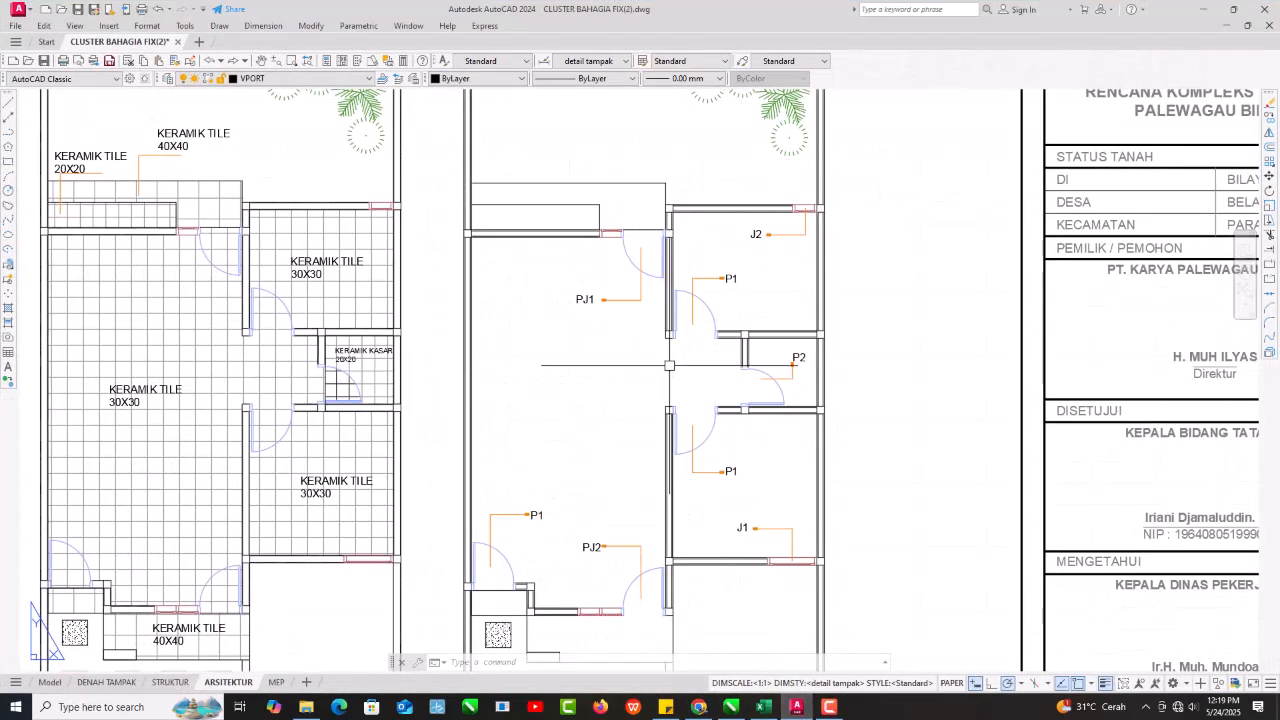
pyautogui.moveTo(652, 396); pyautogui.dragTo(721, 241)
pyautogui.moveTo(680, 453); pyautogui.dragTo(670, 489)
pyautogui.scroll(10, 670, 489)
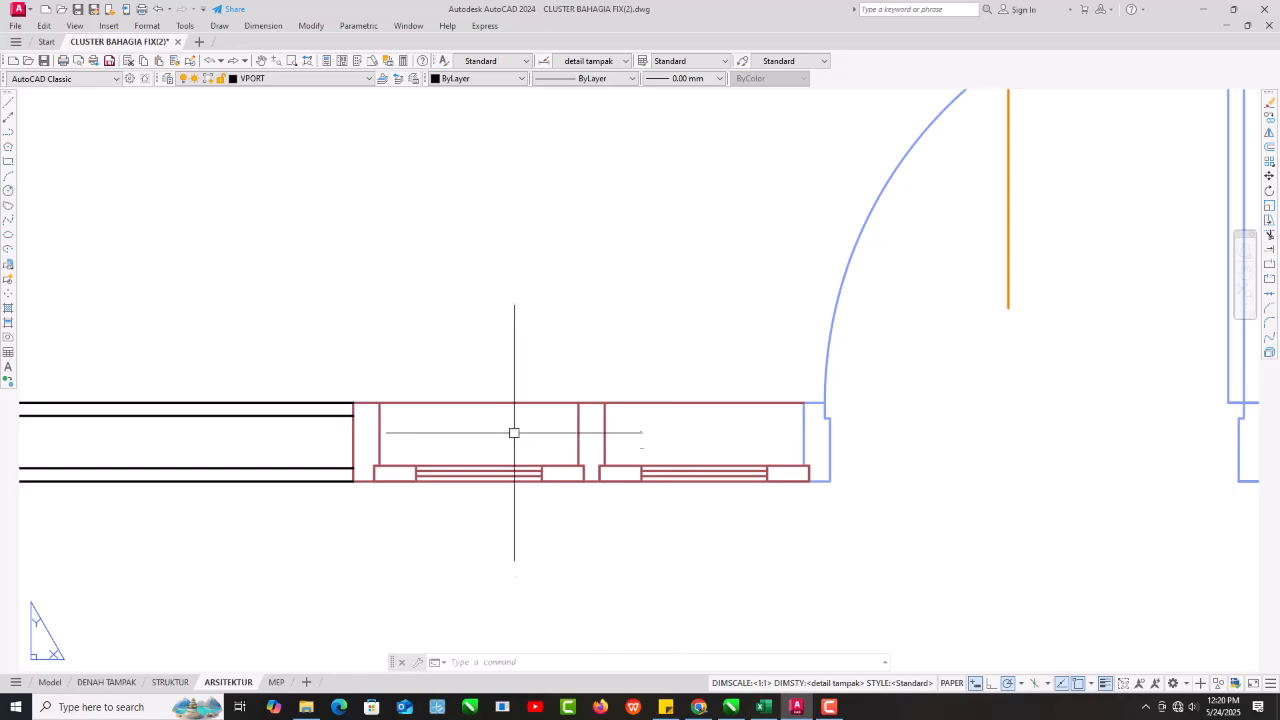
pyautogui.scroll(-10, 513, 431)
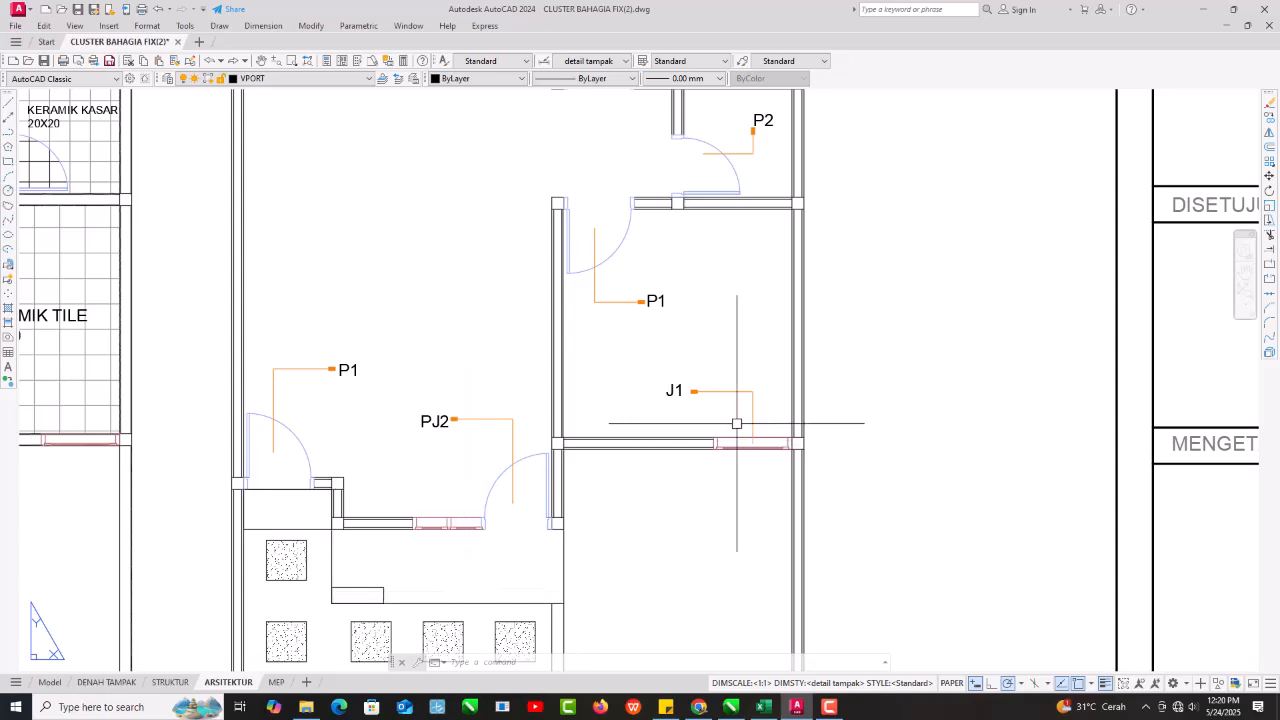
pyautogui.scroll(8, 428, 524)
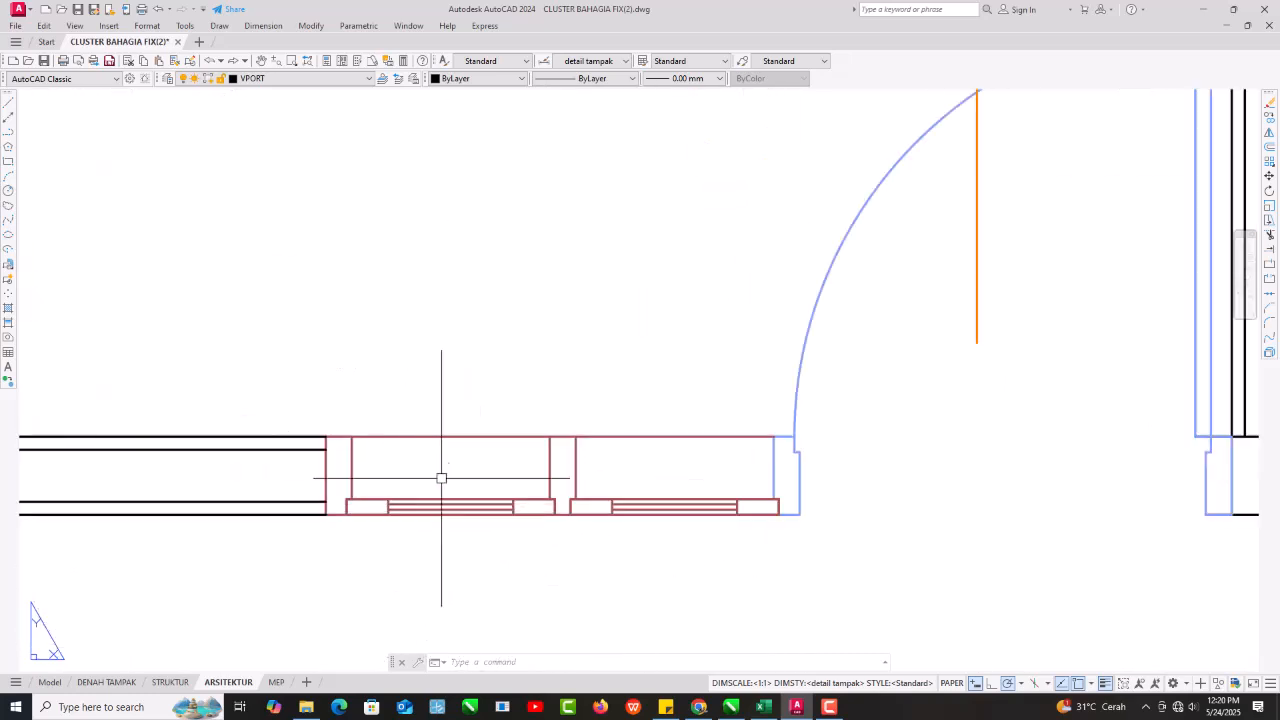
pyautogui.scroll(-5, 540, 490)
pyautogui.scroll(3, 513, 467)
pyautogui.scroll(-4, 742, 482)
# Examine the PJ1 and J2 openings and go over the whole plan to count the window leaves.
pyautogui.moveTo(695, 353); pyautogui.dragTo(682, 515)
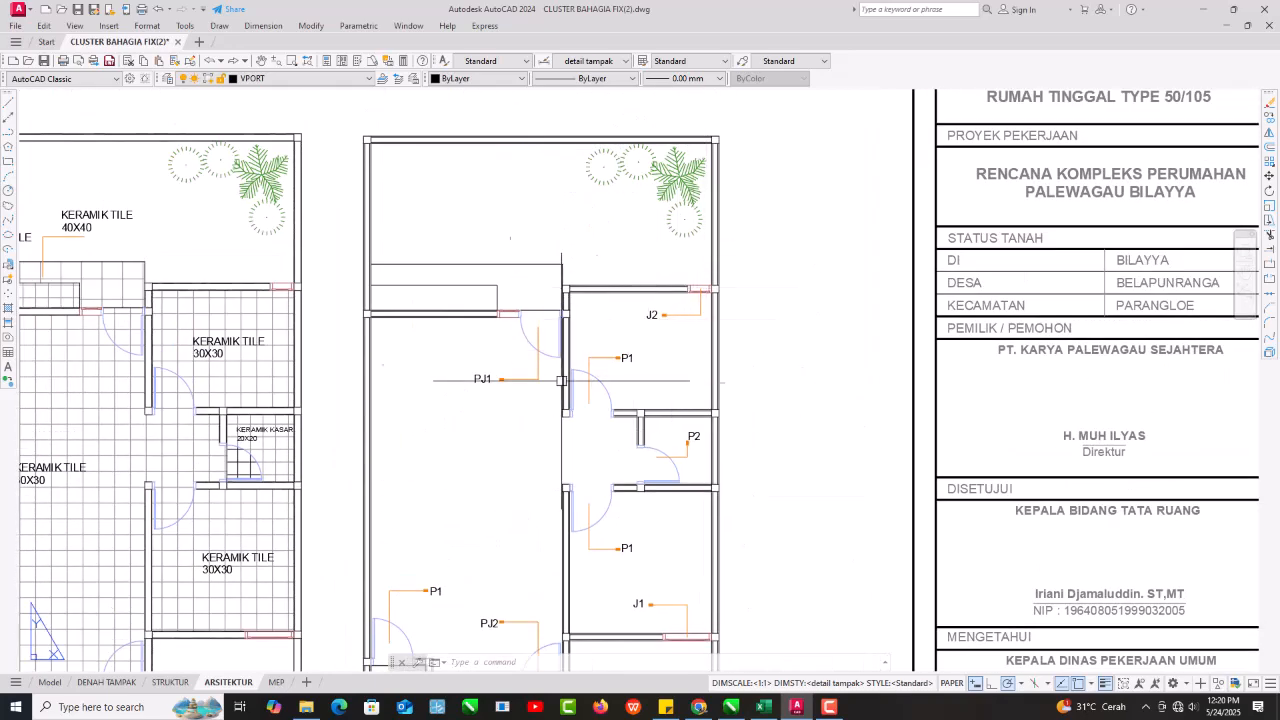
pyautogui.scroll(4, 499, 321)
pyautogui.scroll(-4, 471, 300)
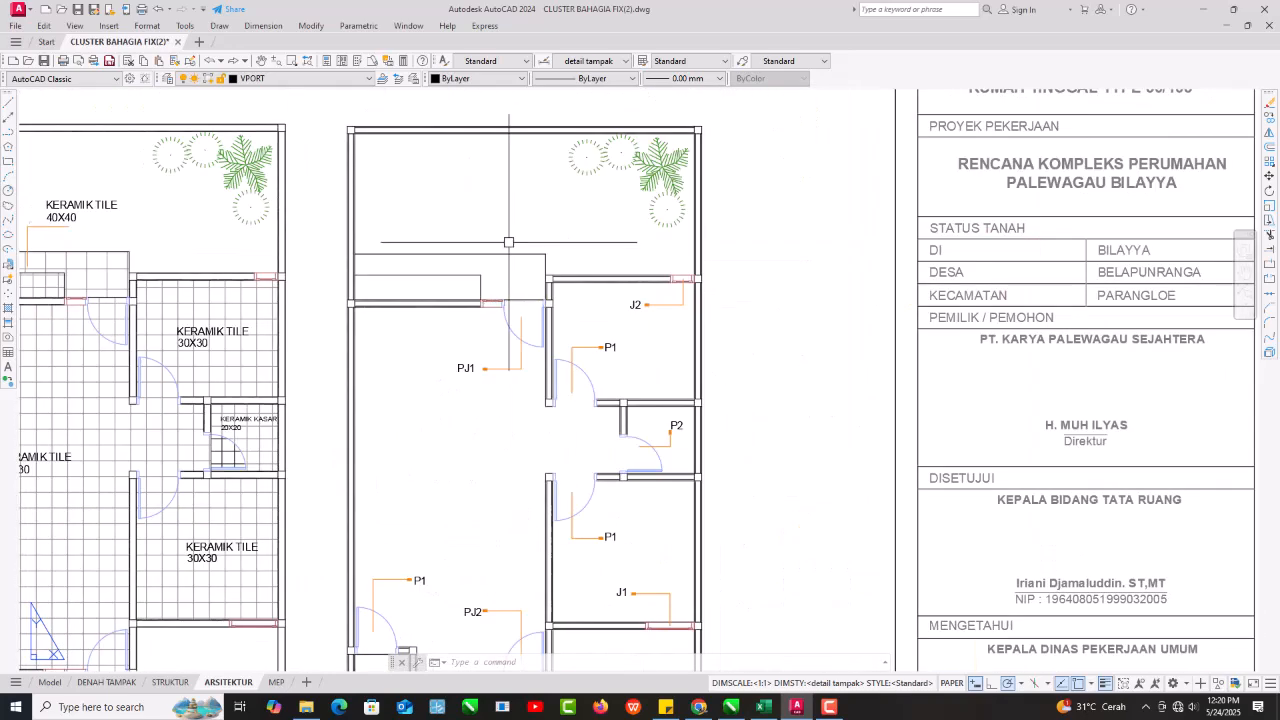
pyautogui.moveTo(509, 270); pyautogui.dragTo(537, 146)
pyautogui.moveTo(575, 281); pyautogui.dragTo(577, 218)
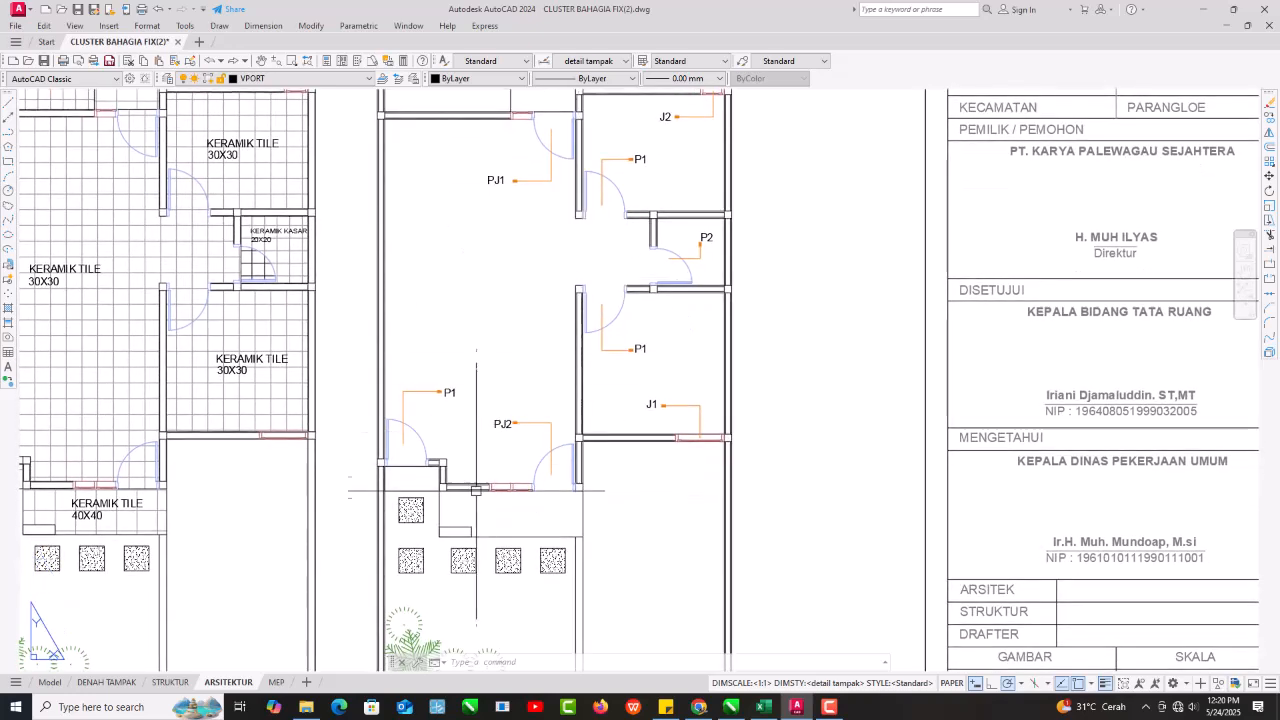
pyautogui.scroll(2, 476, 500)
pyautogui.scroll(-2, 816, 445)
pyautogui.moveTo(814, 369); pyautogui.dragTo(797, 537)
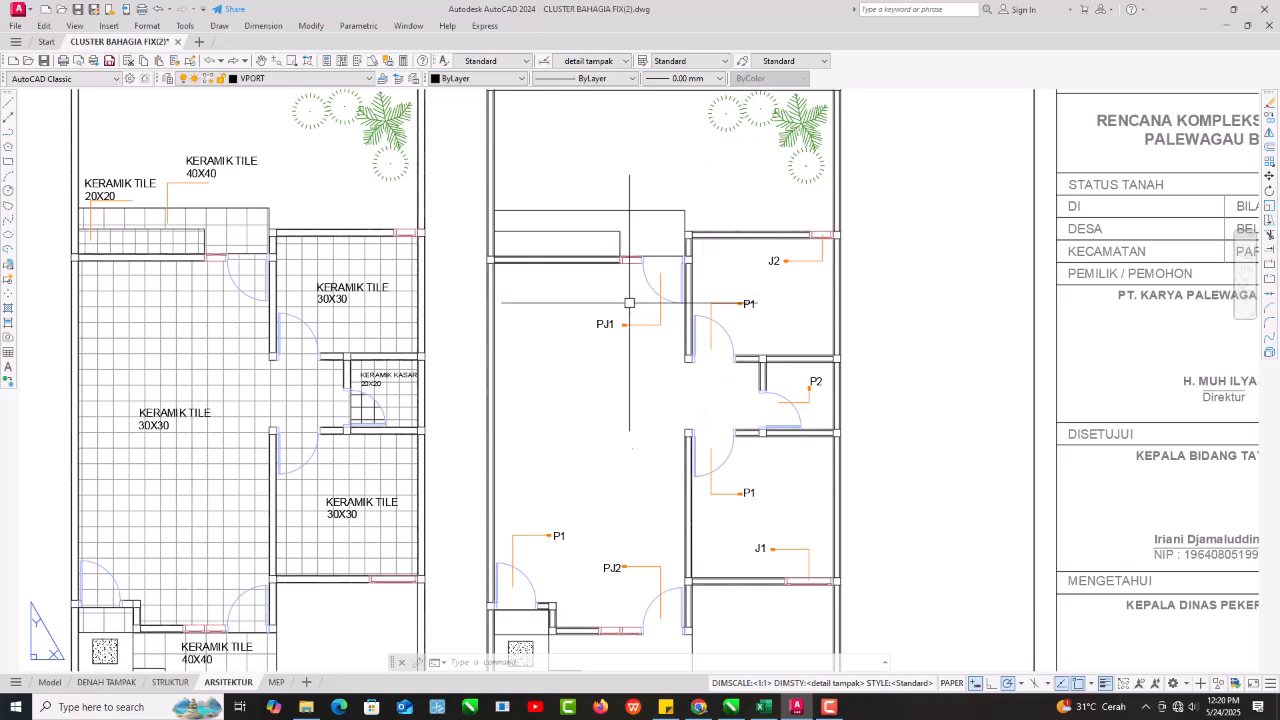
pyautogui.moveTo(624, 392); pyautogui.dragTo(635, 290)
pyautogui.moveTo(600, 375); pyautogui.dragTo(636, 307)
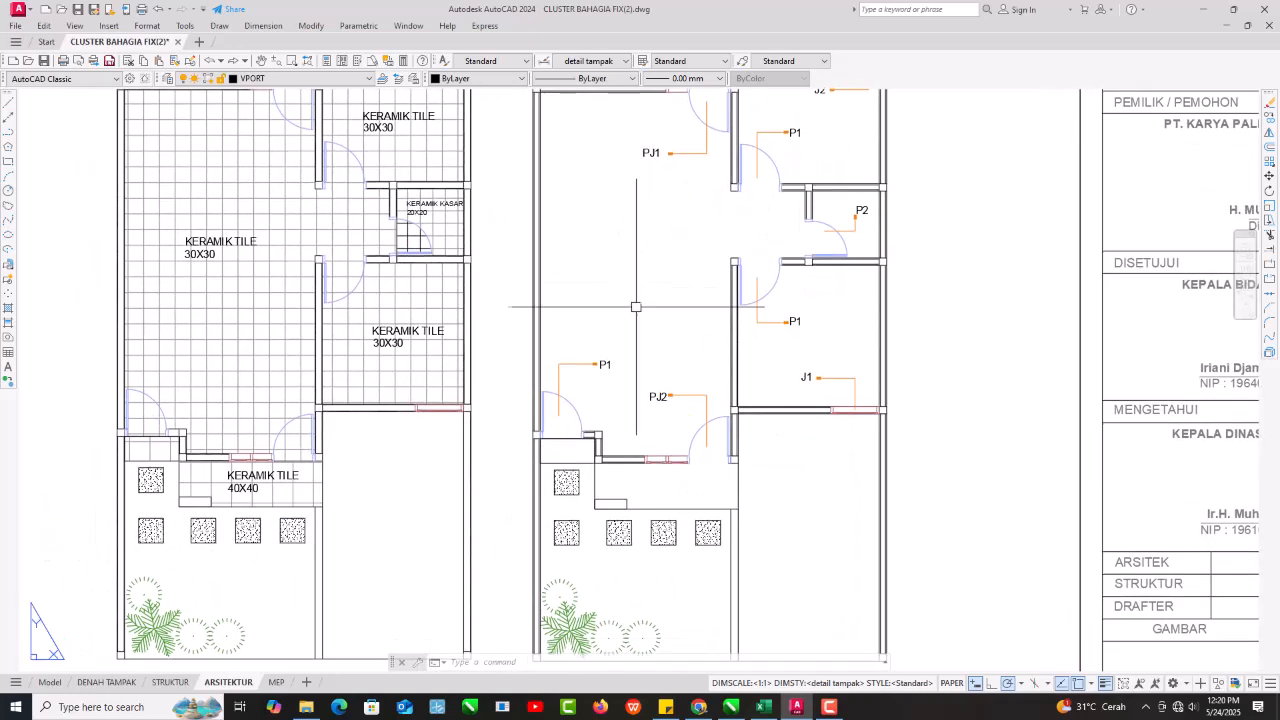
# Recheck the RENC. KUSEN plan and enter 5 as the number of window leaves in H218 of the Excel volume sheet.
pyautogui.click(1205, 10)
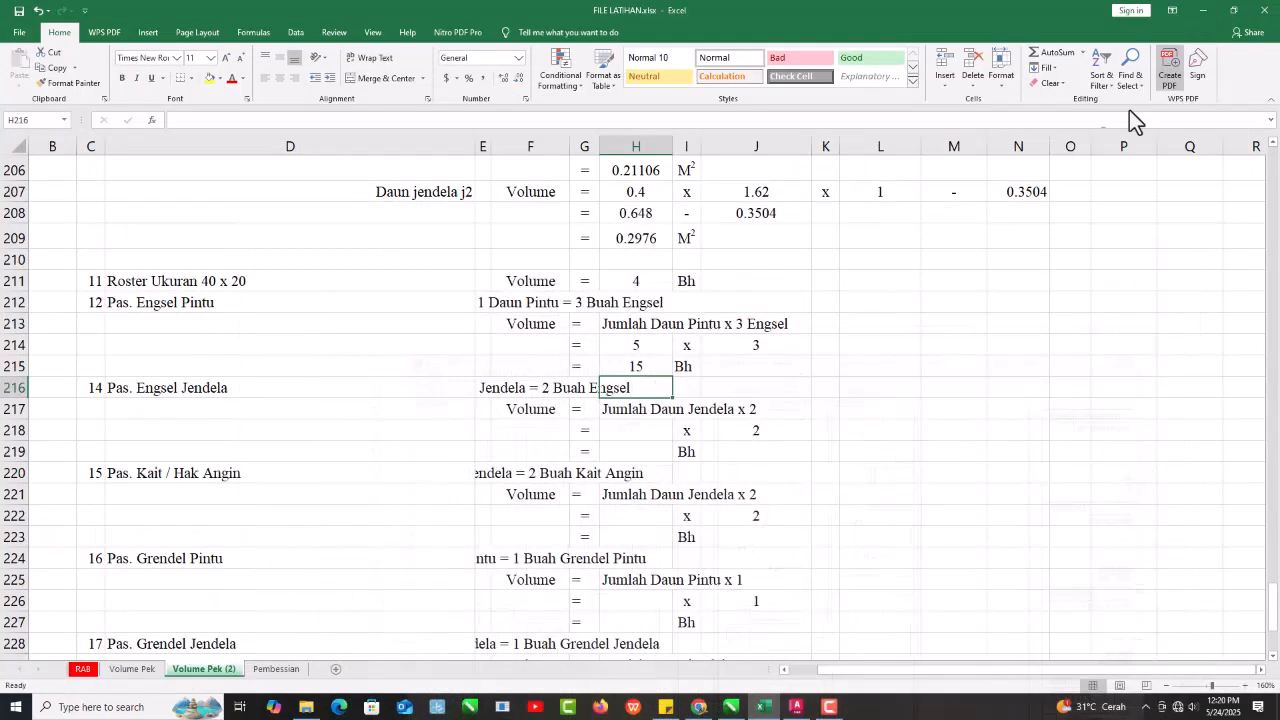
pyautogui.click(629, 431)
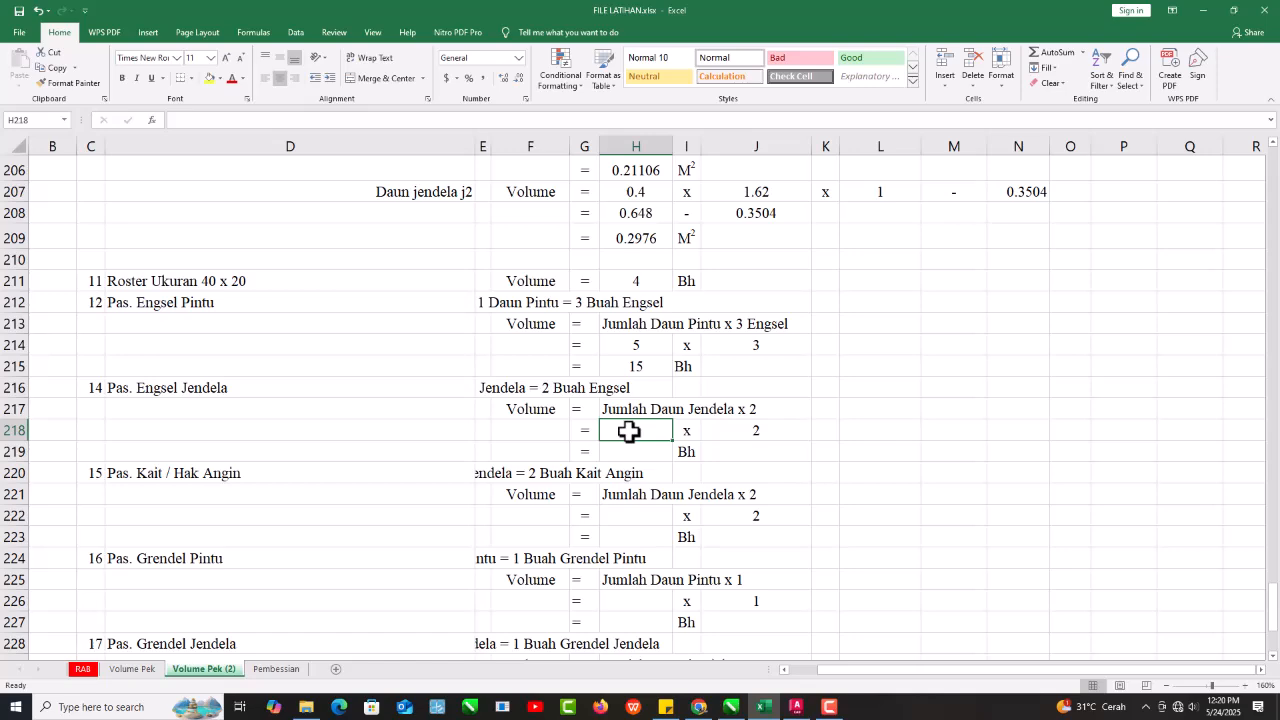
pyautogui.click(796, 707)
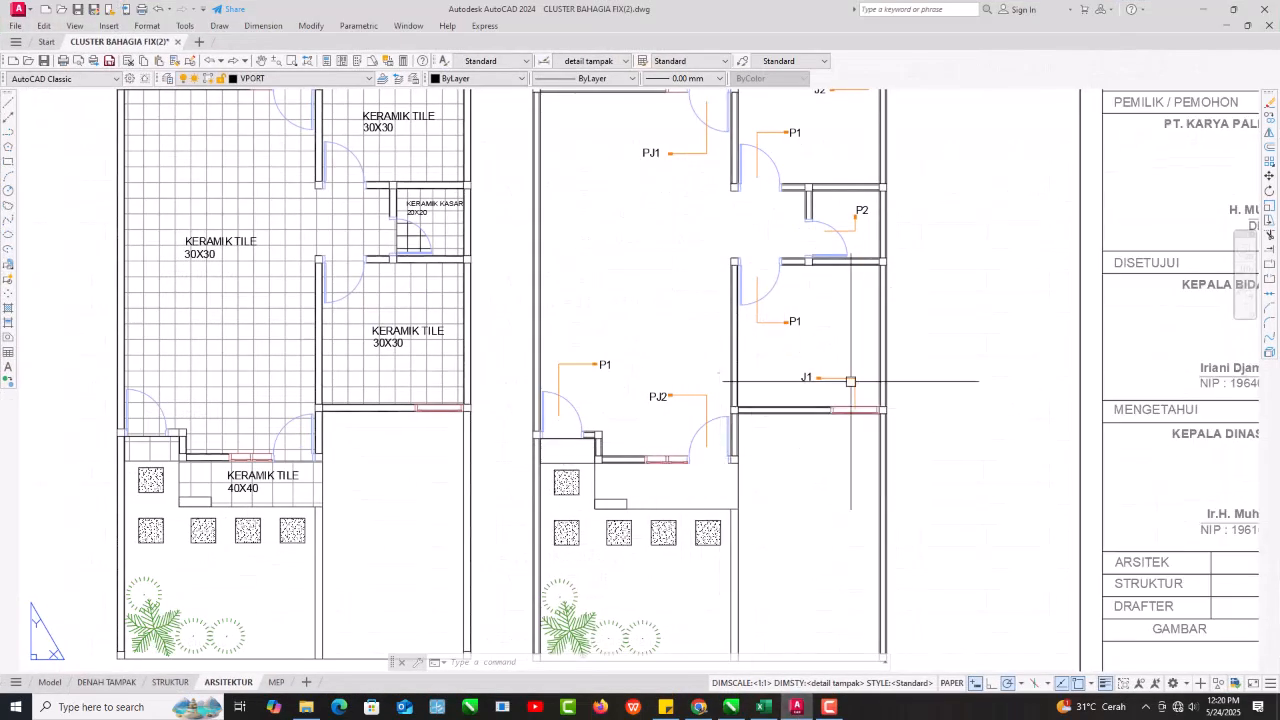
pyautogui.moveTo(862, 408); pyautogui.dragTo(868, 678)
pyautogui.scroll(-8, 702, 378)
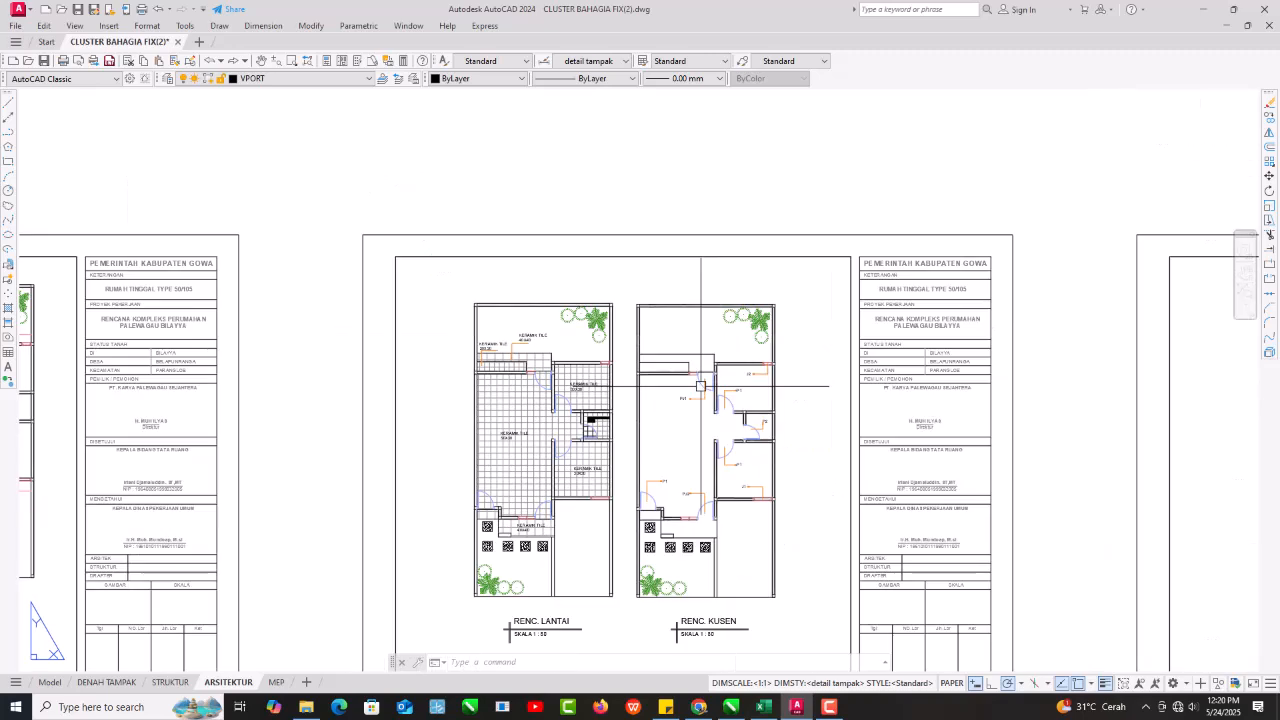
pyautogui.click(1203, 9)
pyautogui.write('5')
pyautogui.press('Return')
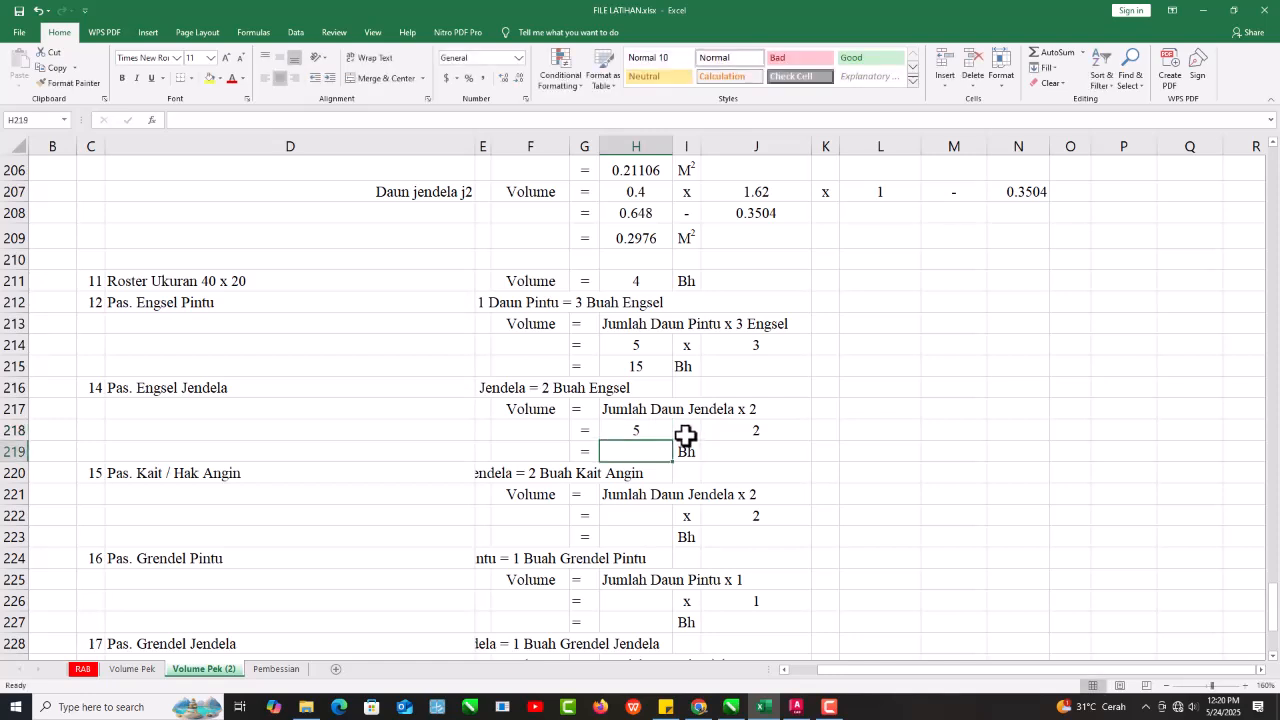
pyautogui.write('=')
pyautogui.click(640, 409)
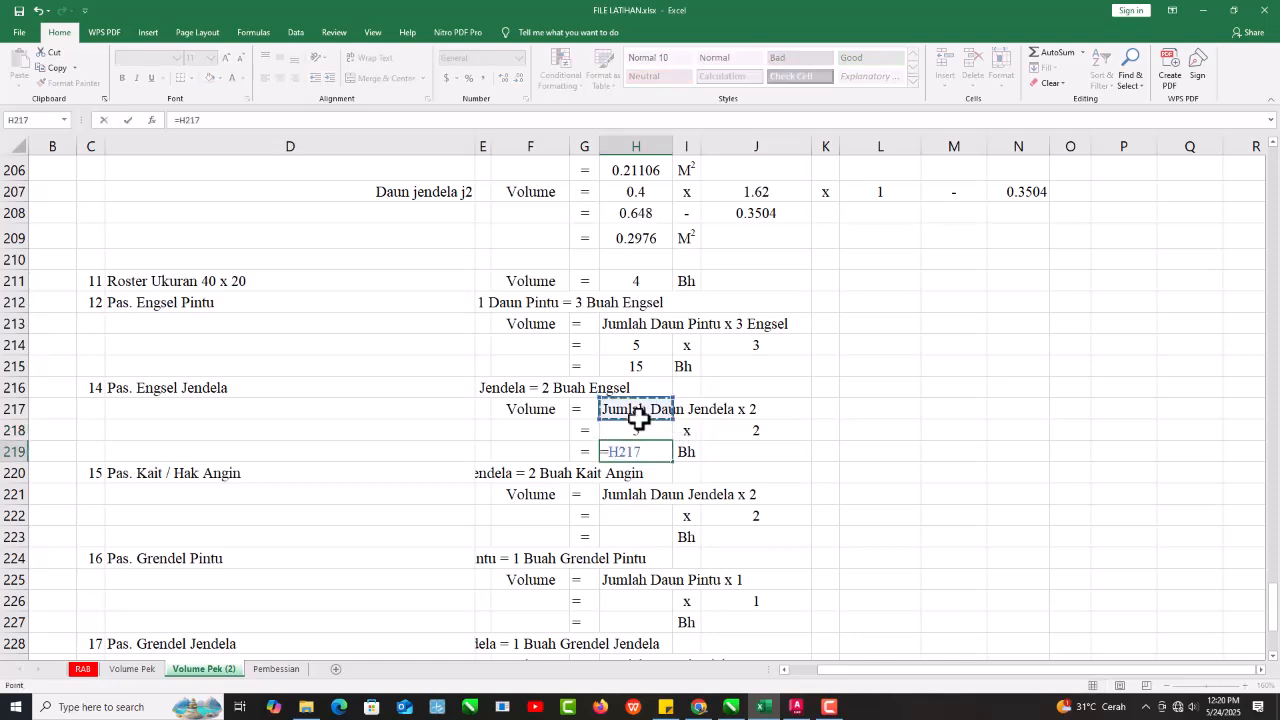
pyautogui.click(656, 429)
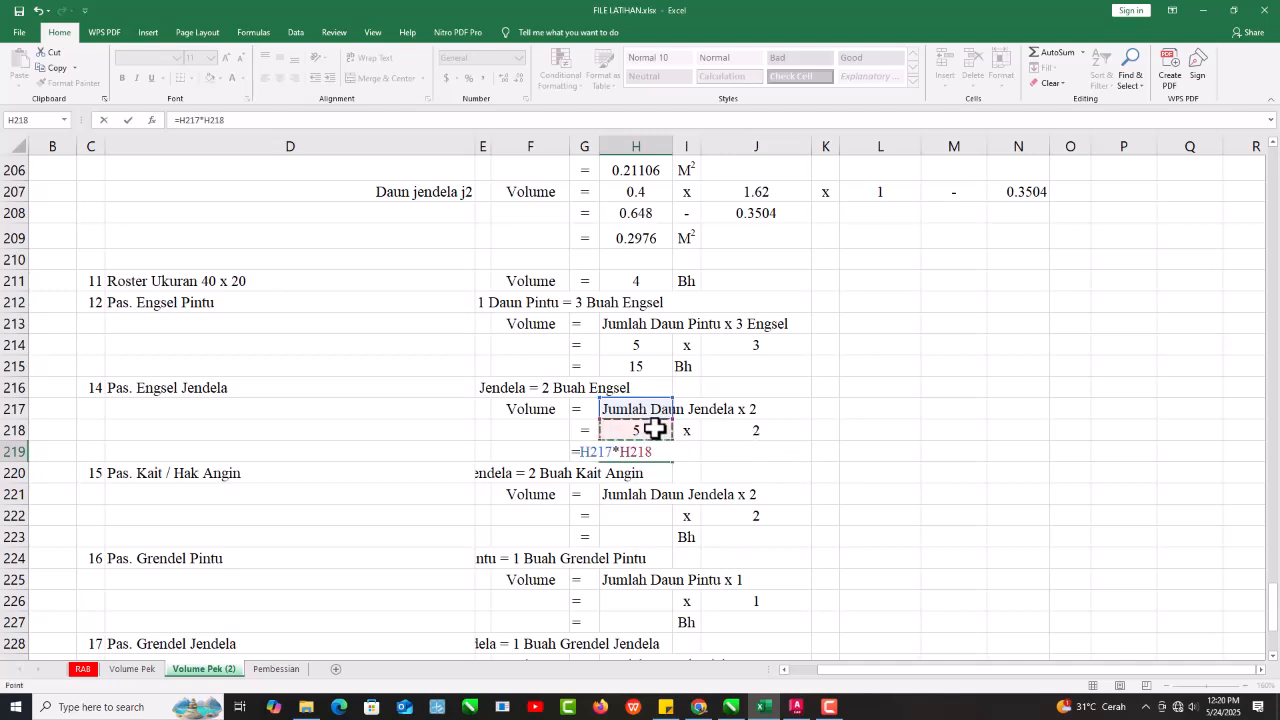
pyautogui.press('Escape')
# Calculate the window hinge total in H219 as H218 multiplied by J218.
pyautogui.write('=')
pyautogui.click(620, 427)
pyautogui.write('*')
pyautogui.click(760, 432)
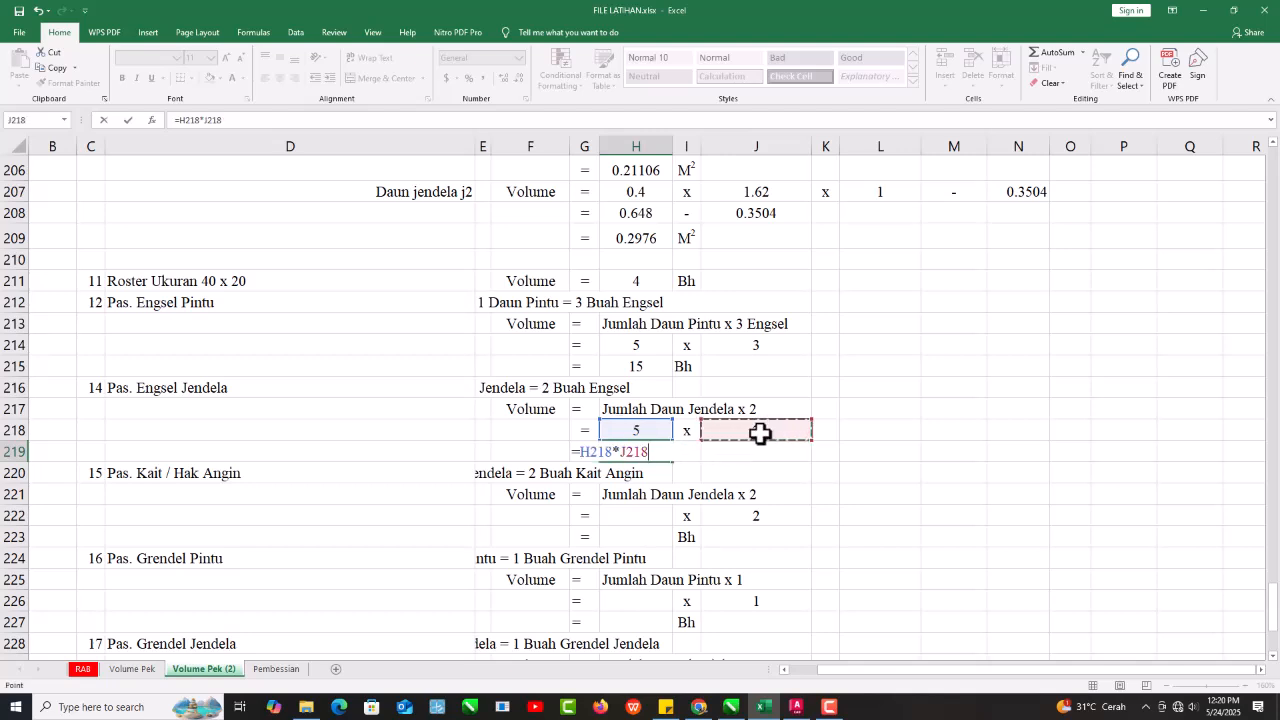
pyautogui.press('Return')
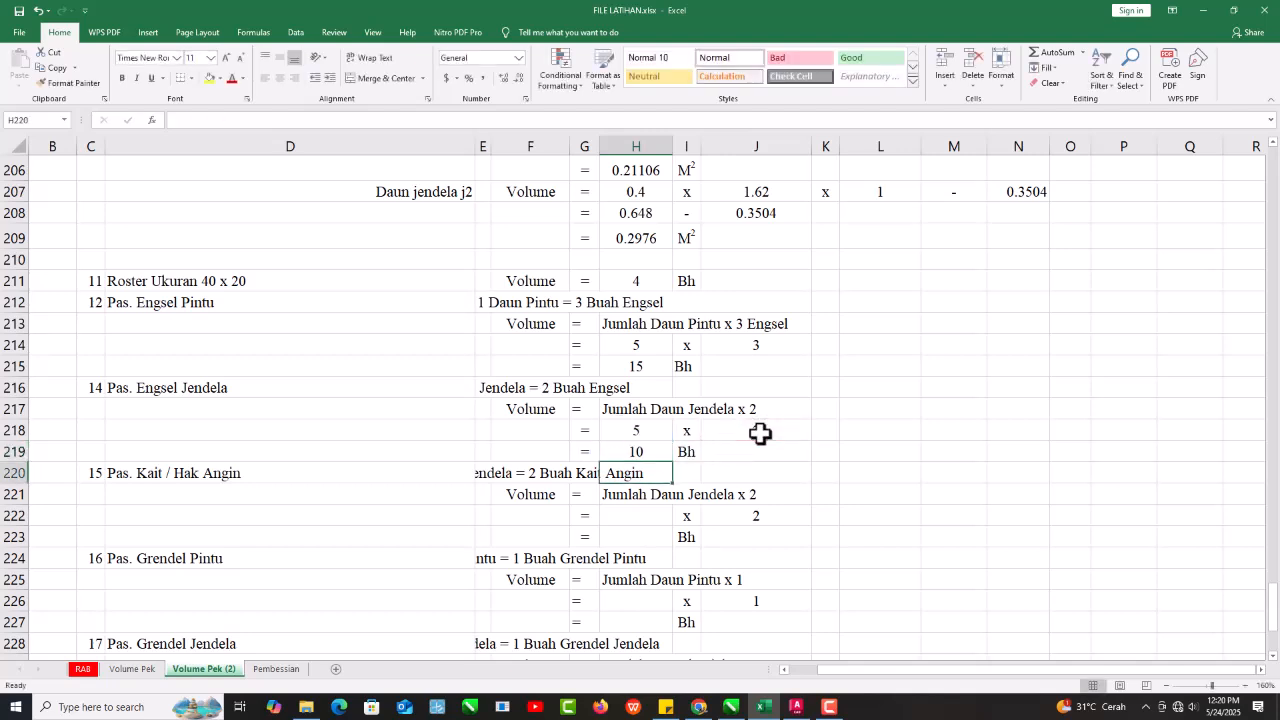
# Merge E220:J220 for the wind hook note and align its text to the left.
pyautogui.scroll(-1, 700, 433)
pyautogui.scroll(-1, 580, 410)
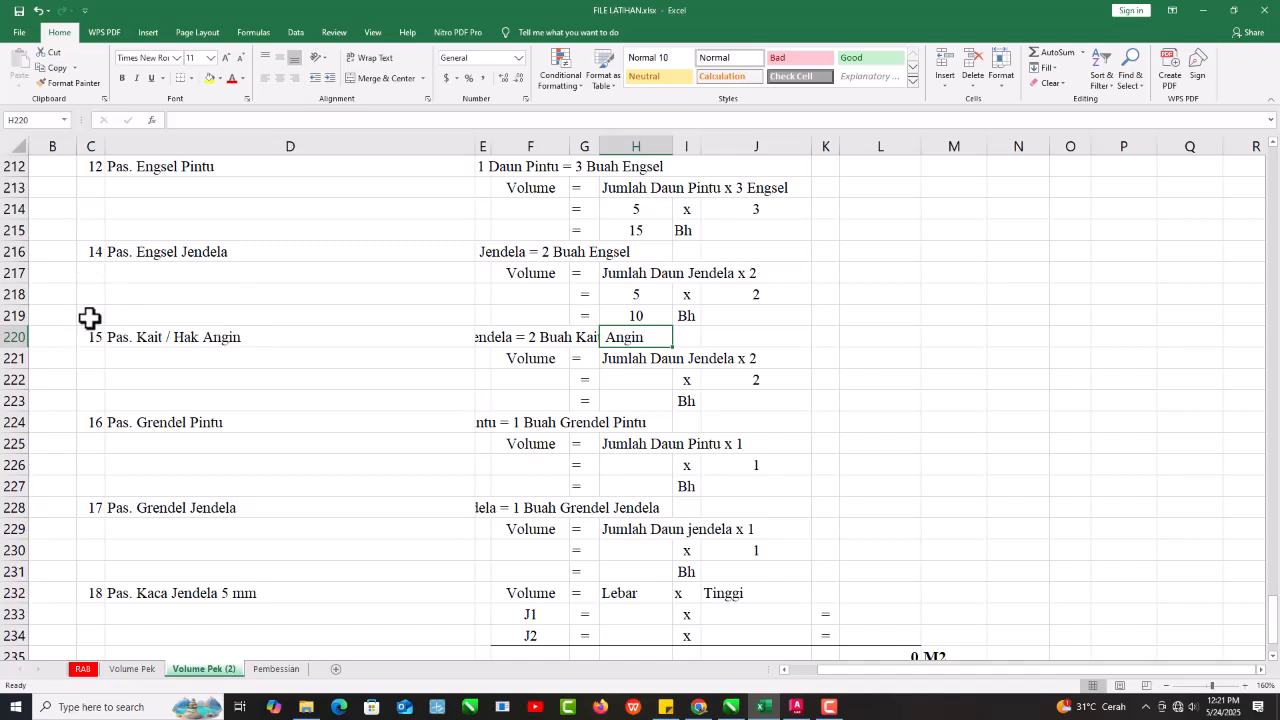
pyautogui.moveTo(491, 337); pyautogui.dragTo(757, 331)
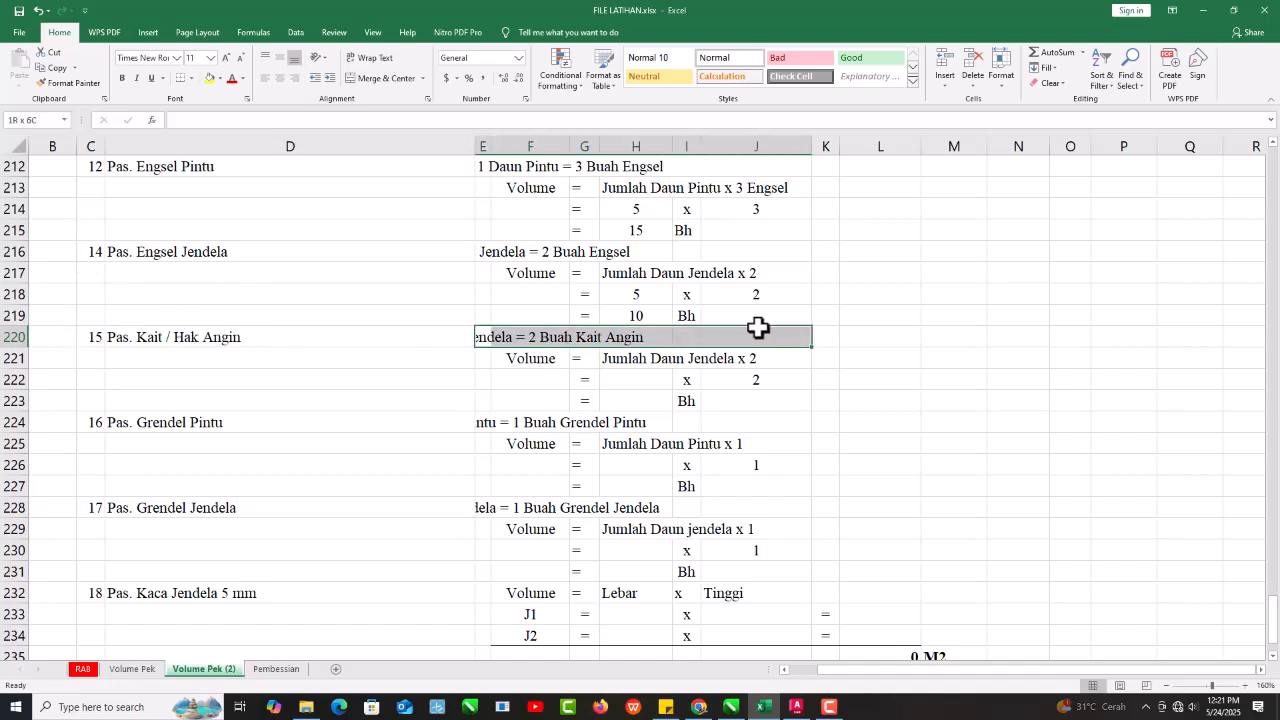
pyautogui.click(392, 80)
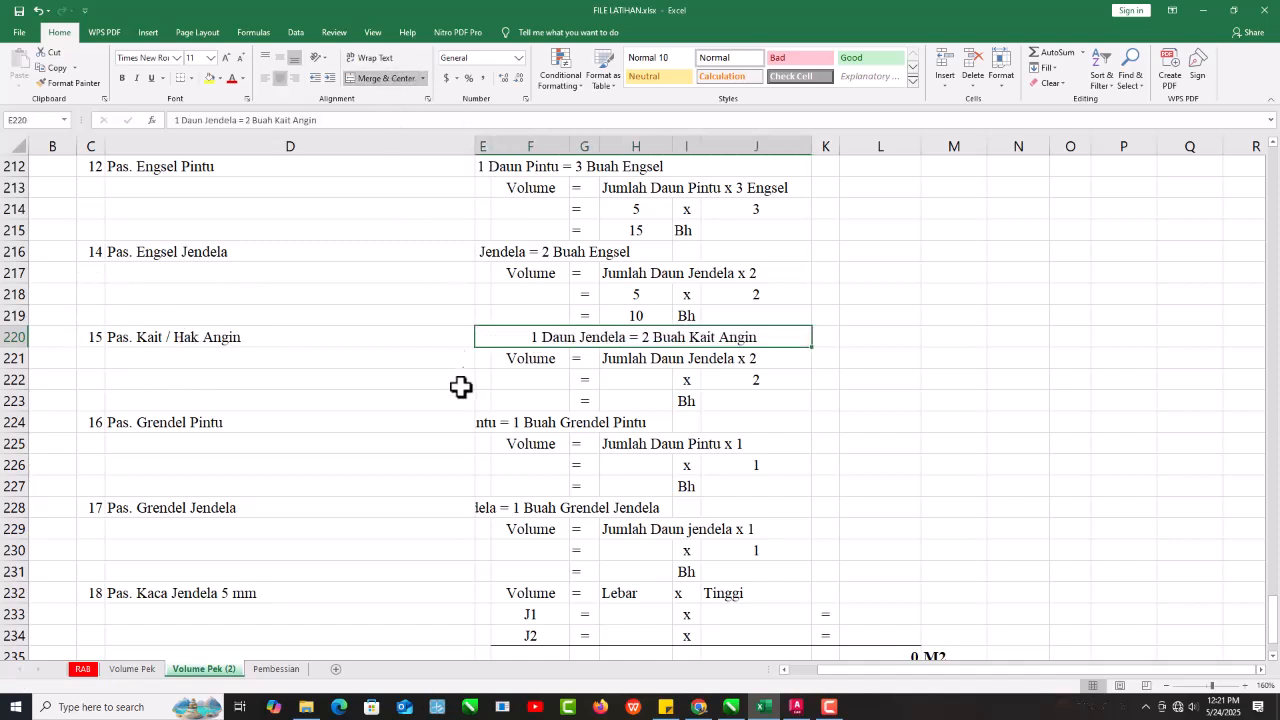
pyautogui.click(266, 80)
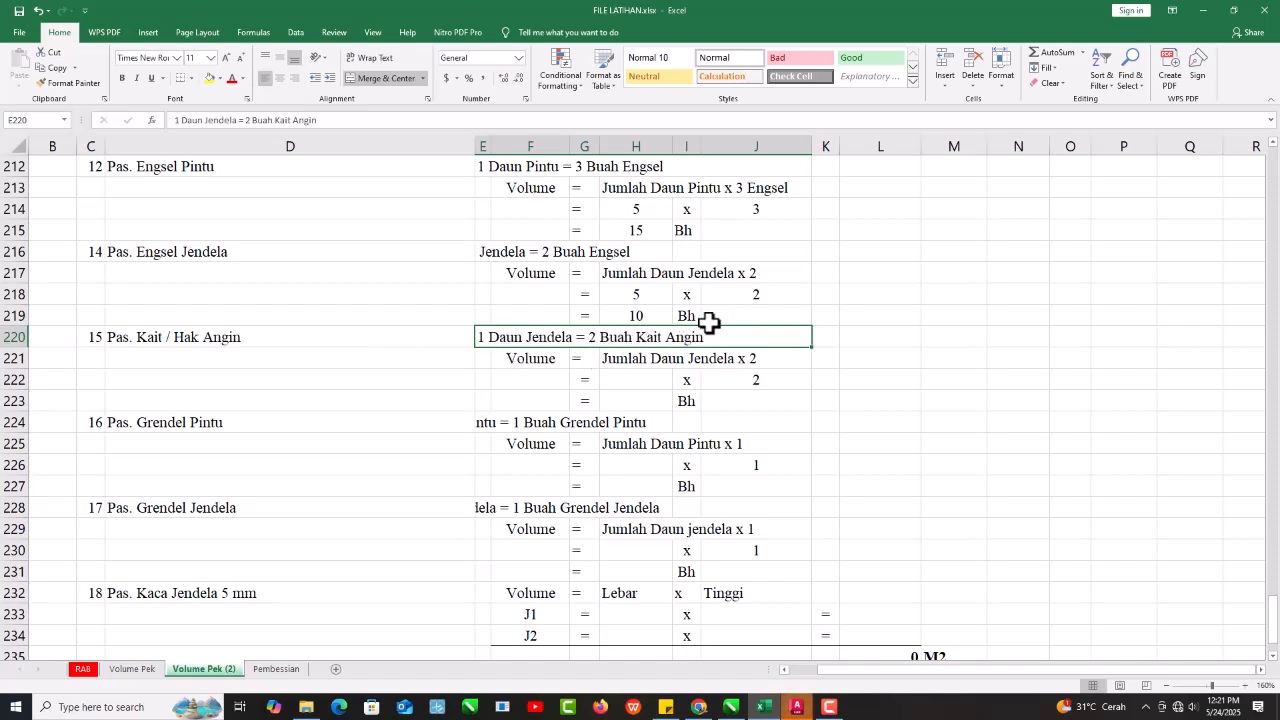
# Link H222 to the window leaf count in H218 and calculate the wind hook total in H223 as H222 multiplied by J222.
pyautogui.click(647, 387)
pyautogui.write('=')
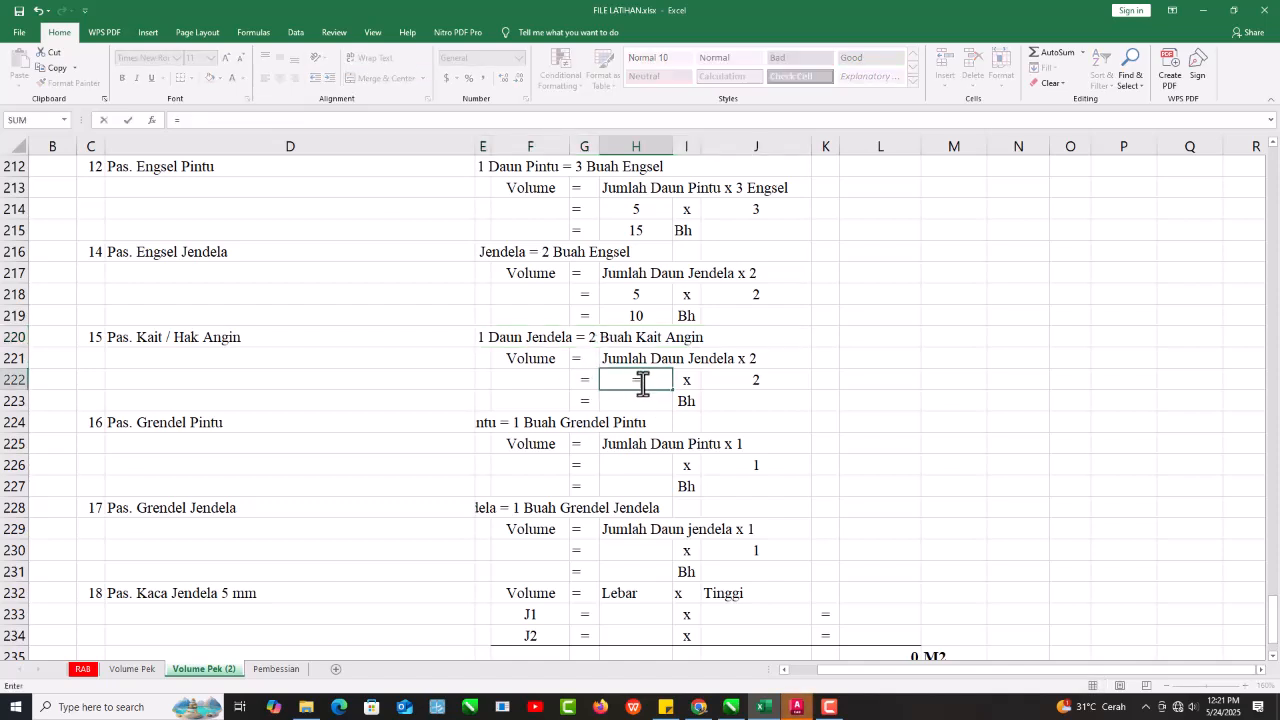
pyautogui.click(651, 296)
pyautogui.press('Return')
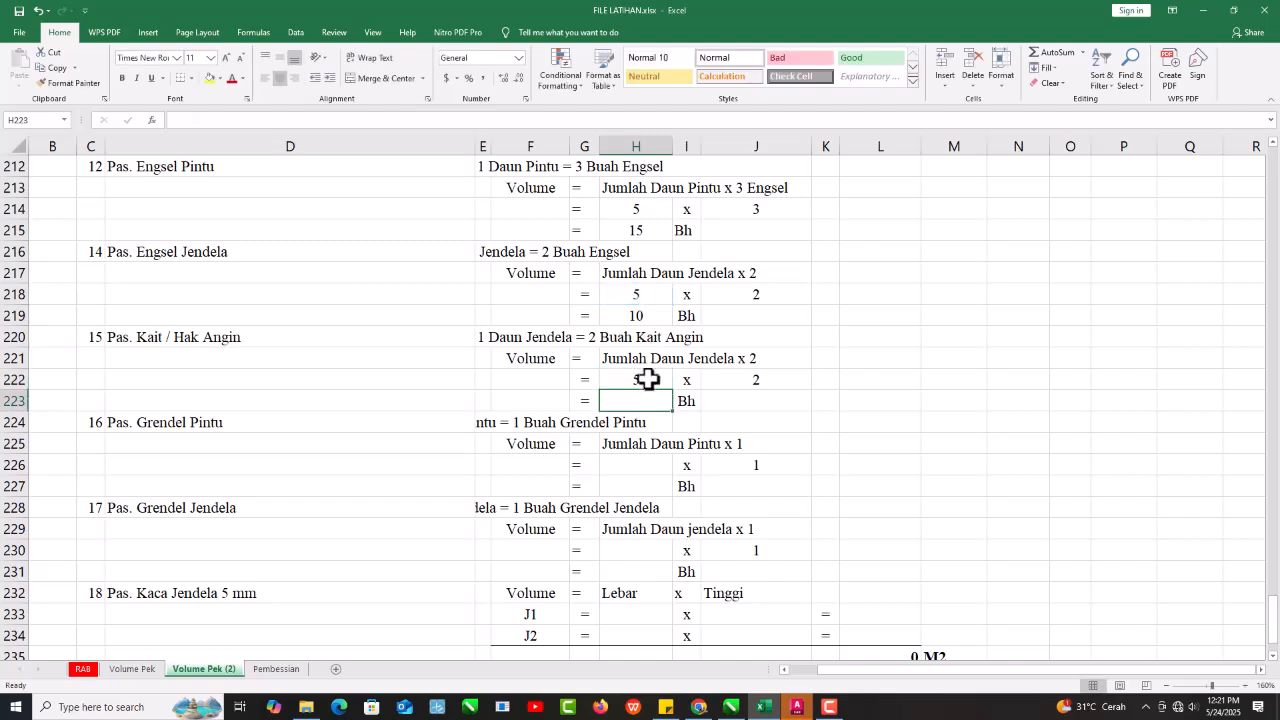
pyautogui.write('=')
pyautogui.click(644, 380)
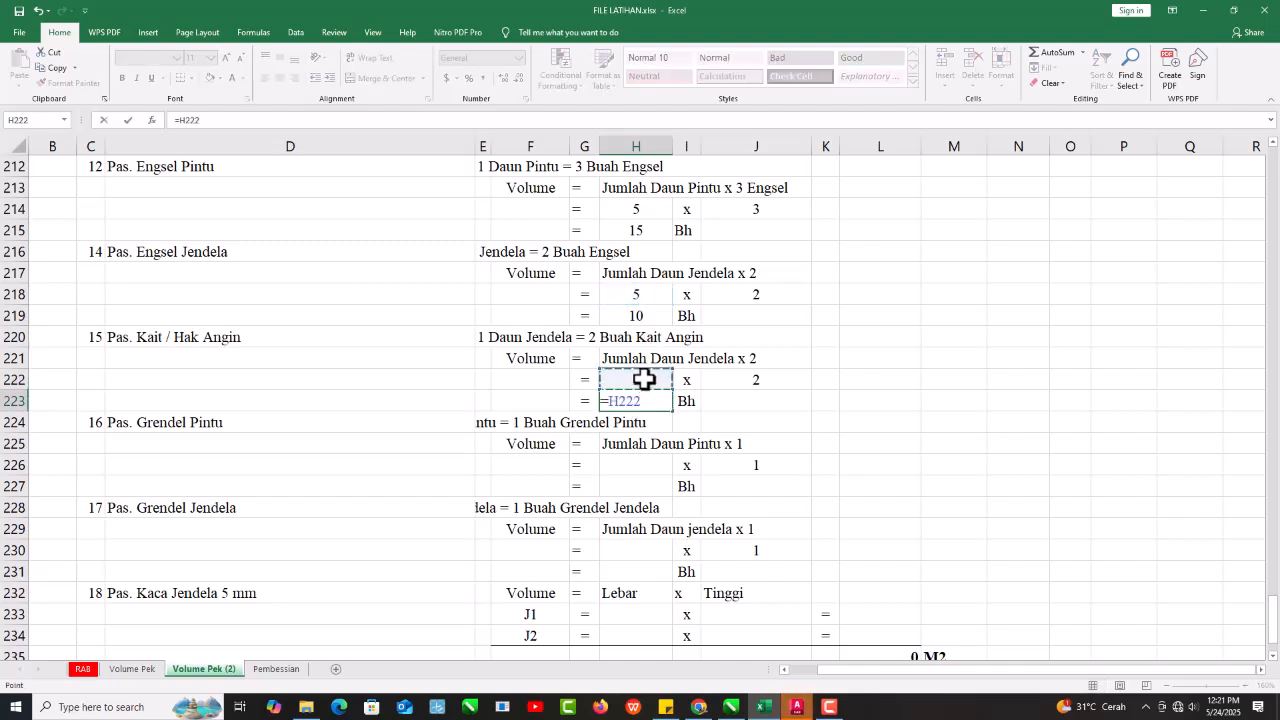
pyautogui.click(752, 379)
pyautogui.press('Return')
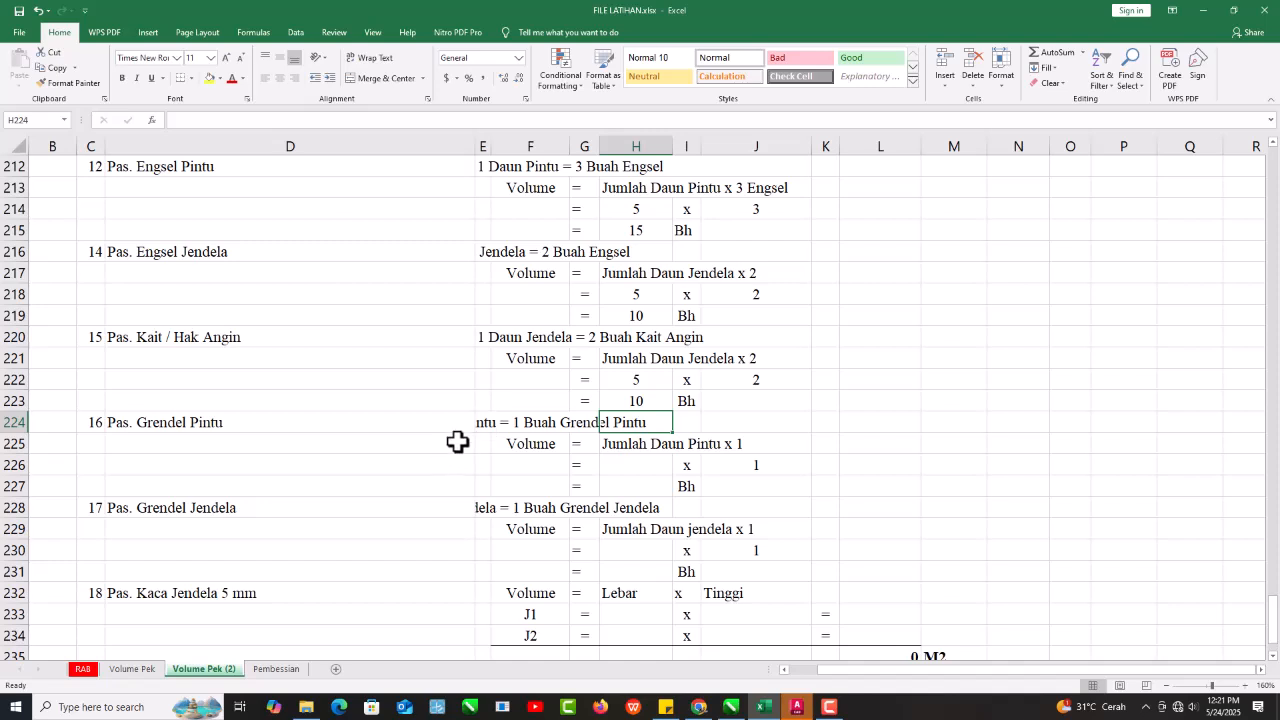
# Merge E224:J224 for the door latch note, align its text to the left and select H226.
pyautogui.moveTo(478, 424); pyautogui.dragTo(771, 422)
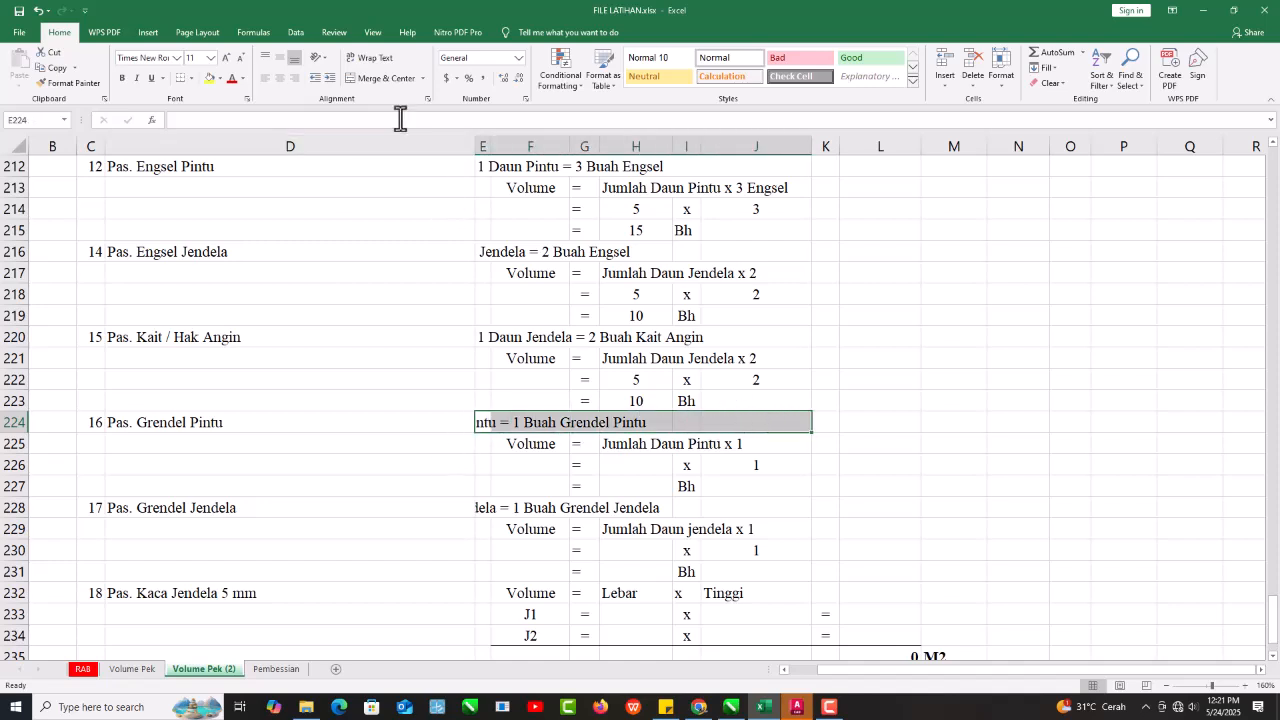
pyautogui.click(394, 82)
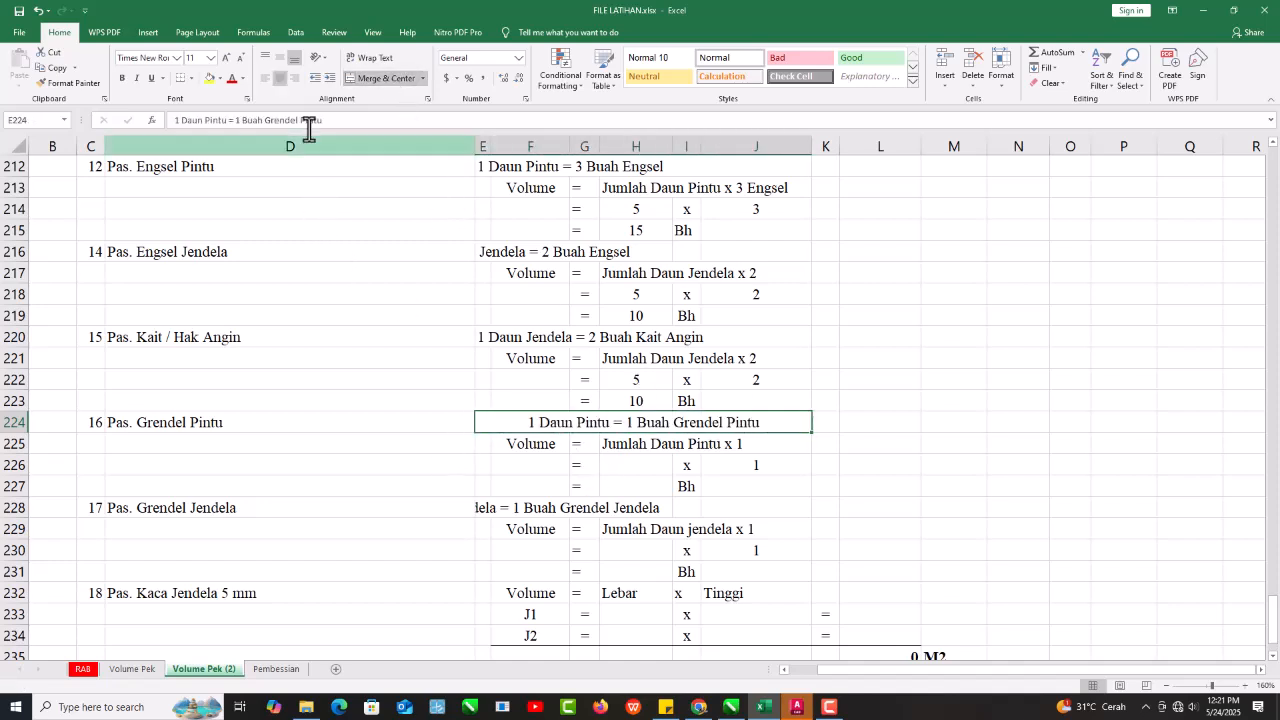
pyautogui.click(272, 80)
pyautogui.moveTo(645, 465)
pyautogui.mouseDown()
pyautogui.moveTo(646, 486)
pyautogui.moveTo(646, 463)
pyautogui.mouseUp()
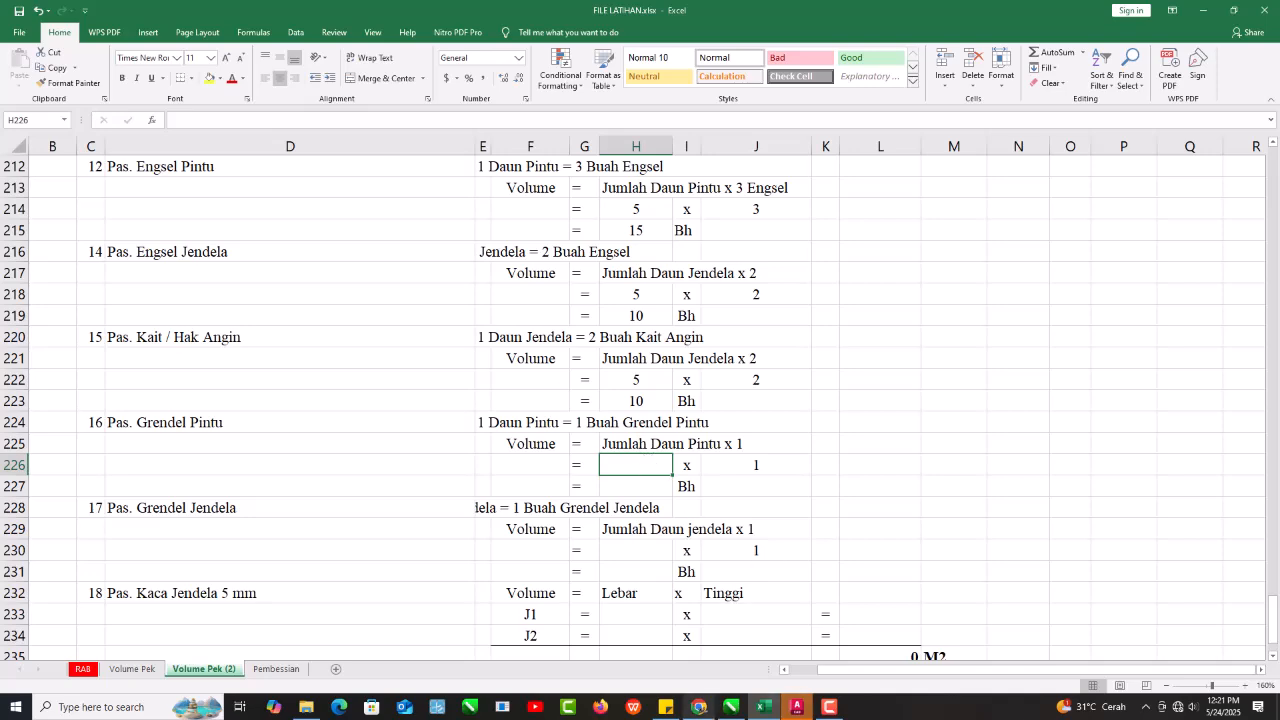
# Switch to Chrome and search Google for "grendel pintu" in the new tab.
pyautogui.click(699, 707)
pyautogui.click(193, 17)
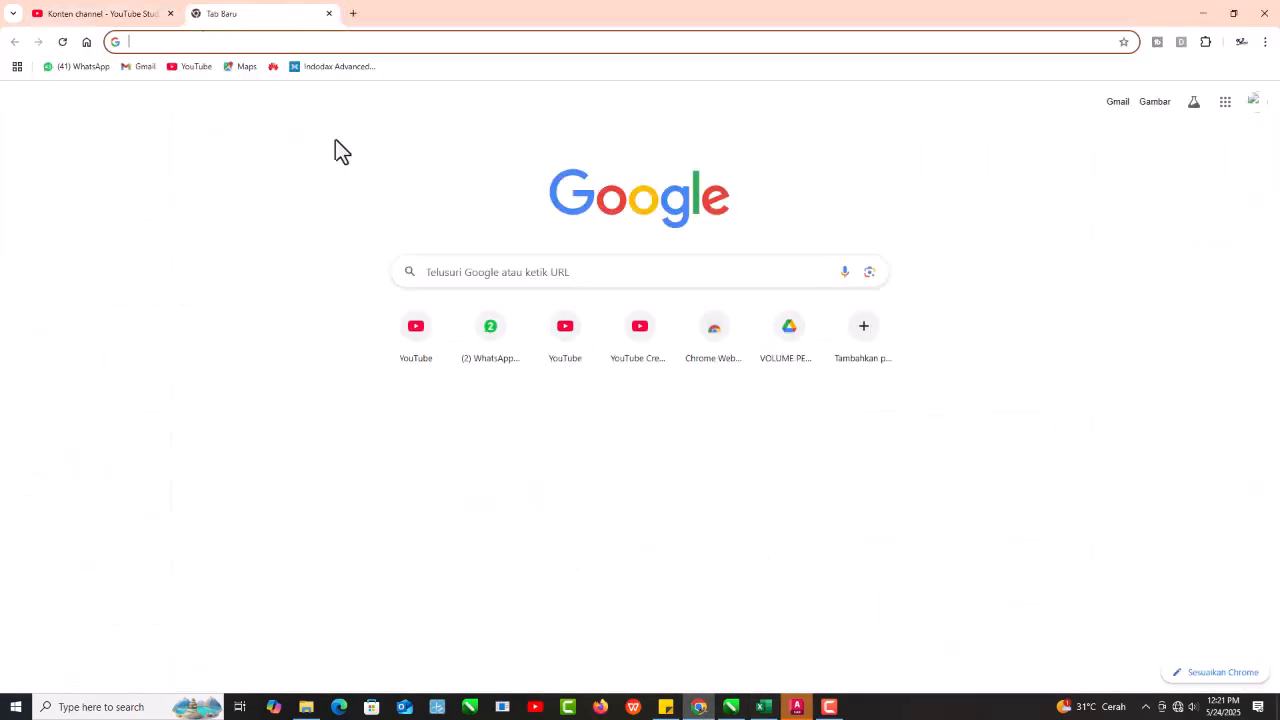
pyautogui.click(497, 283)
pyautogui.write('grendel')
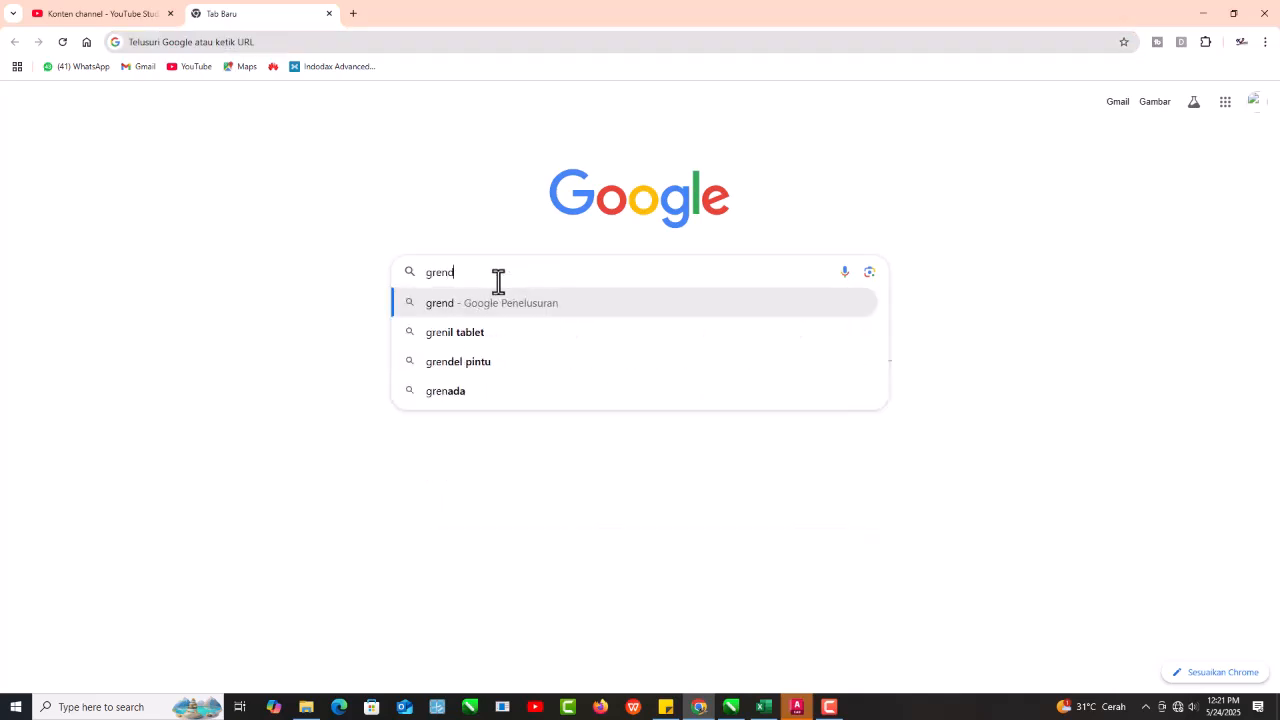
pyautogui.click(510, 330)
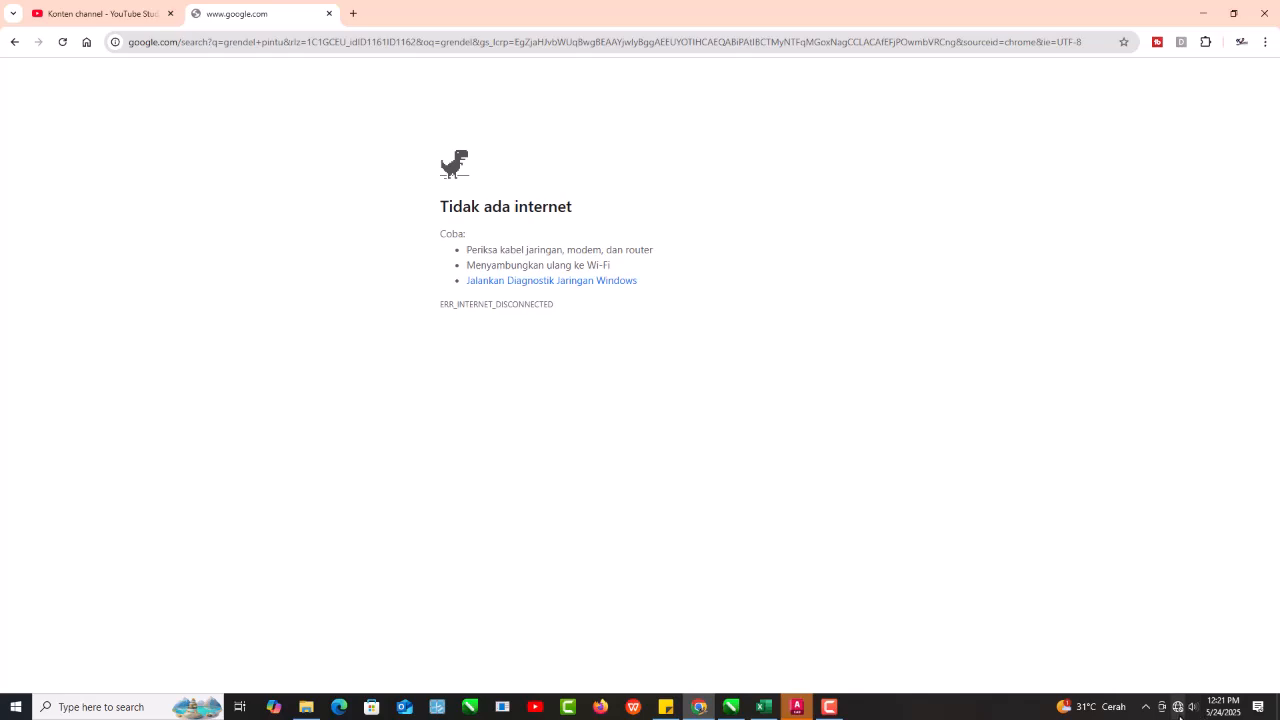
# Switch back to Excel and link the door latch count in H226 to the door leaf count in H214.
pyautogui.click(1198, 22)
pyautogui.click(397, 422)
pyautogui.moveTo(397, 422); pyautogui.dragTo(765, 480)
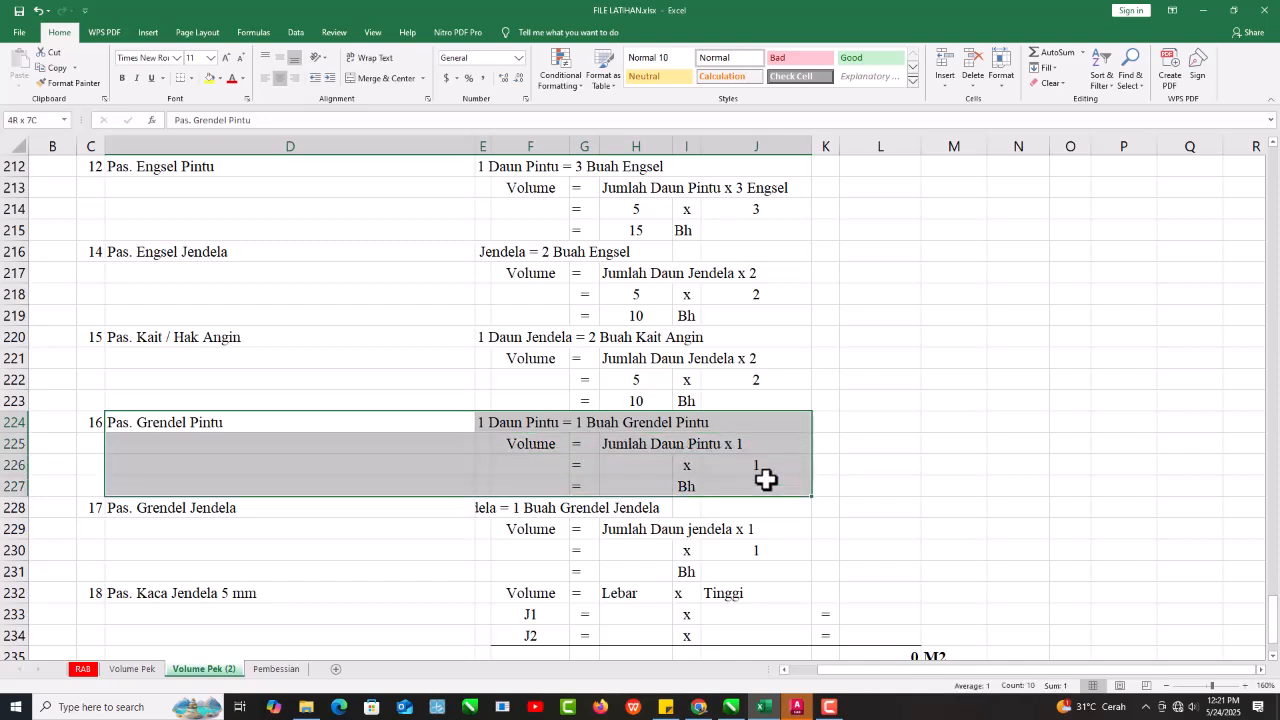
pyautogui.click(191, 420)
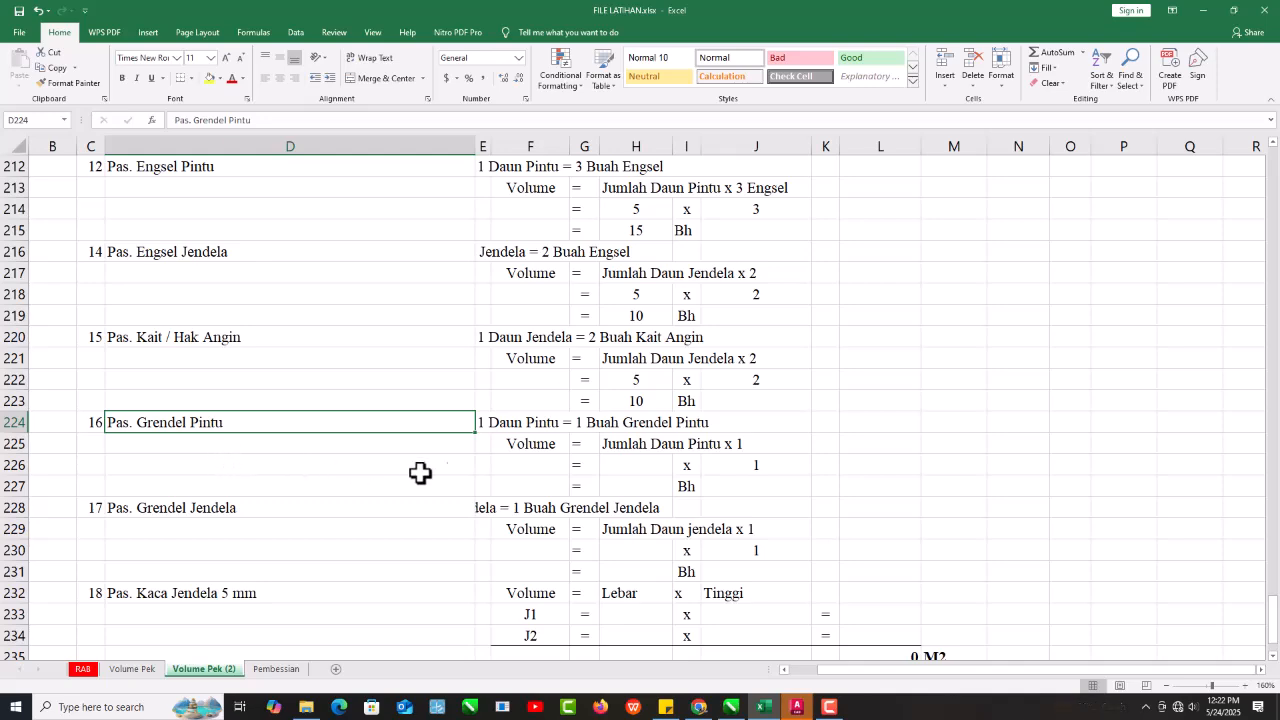
pyautogui.click(636, 467)
pyautogui.write('=')
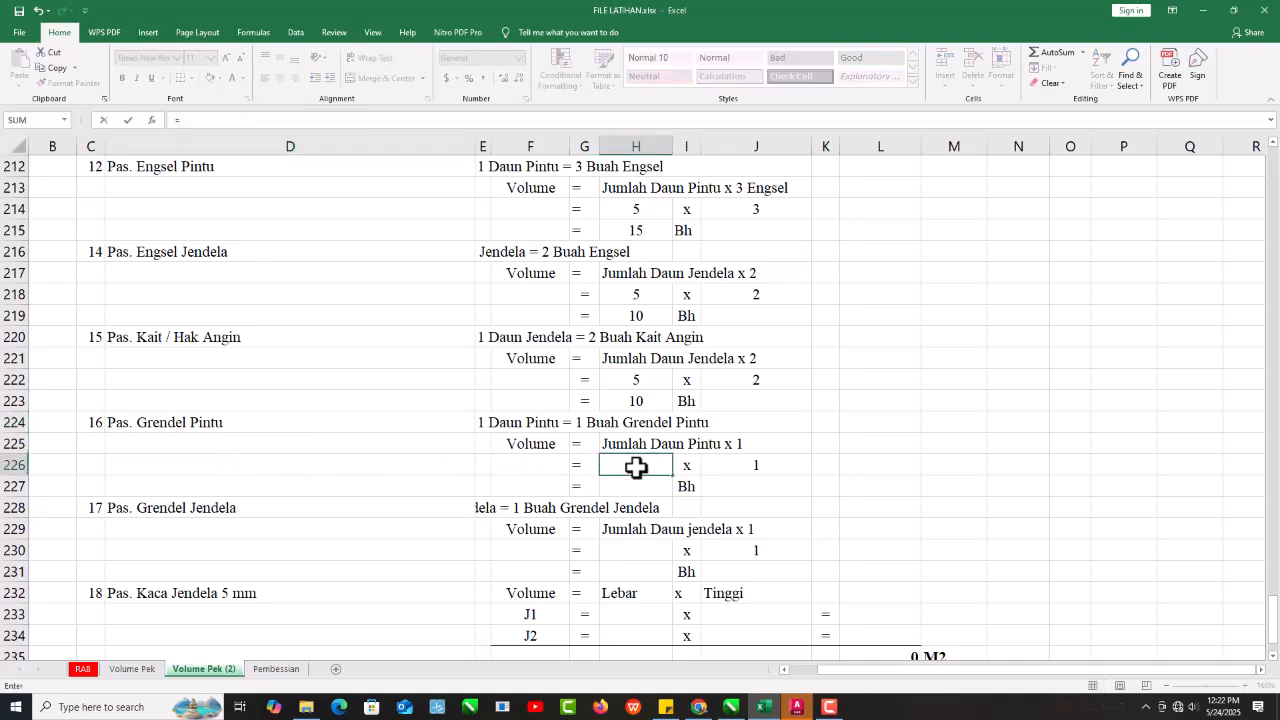
pyautogui.scroll(2, 636, 467)
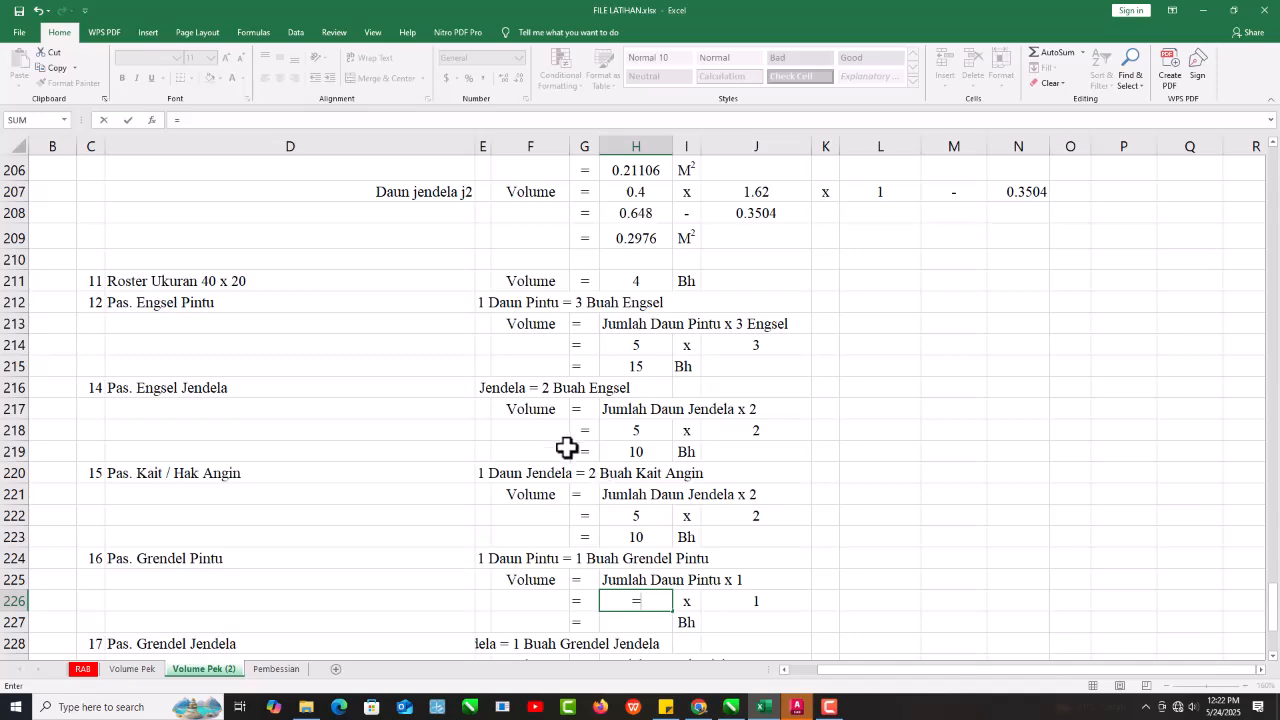
pyautogui.click(636, 345)
pyautogui.press('Return')
pyautogui.scroll(-2, 652, 390)
pyautogui.scroll(-1, 692, 460)
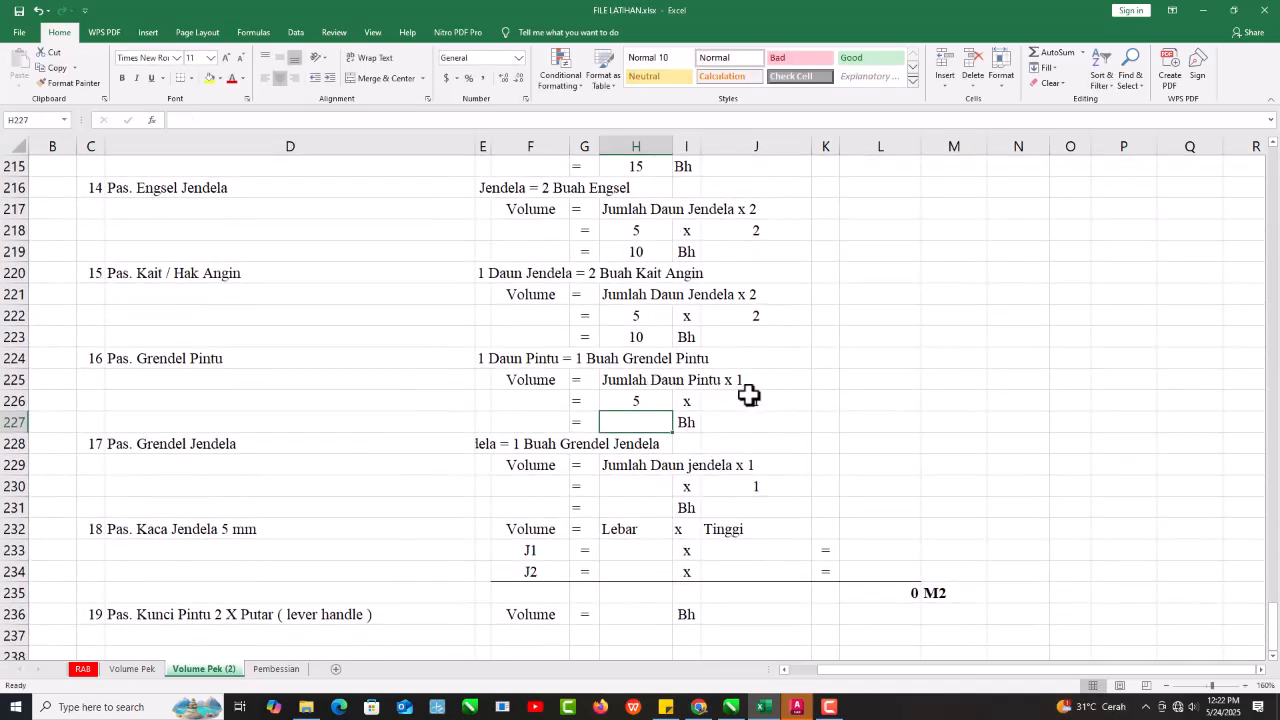
# Calculate the door latch total in H227 as H226 multiplied by J226.
pyautogui.click(718, 403)
pyautogui.click(642, 421)
pyautogui.write('=')
pyautogui.click(650, 400)
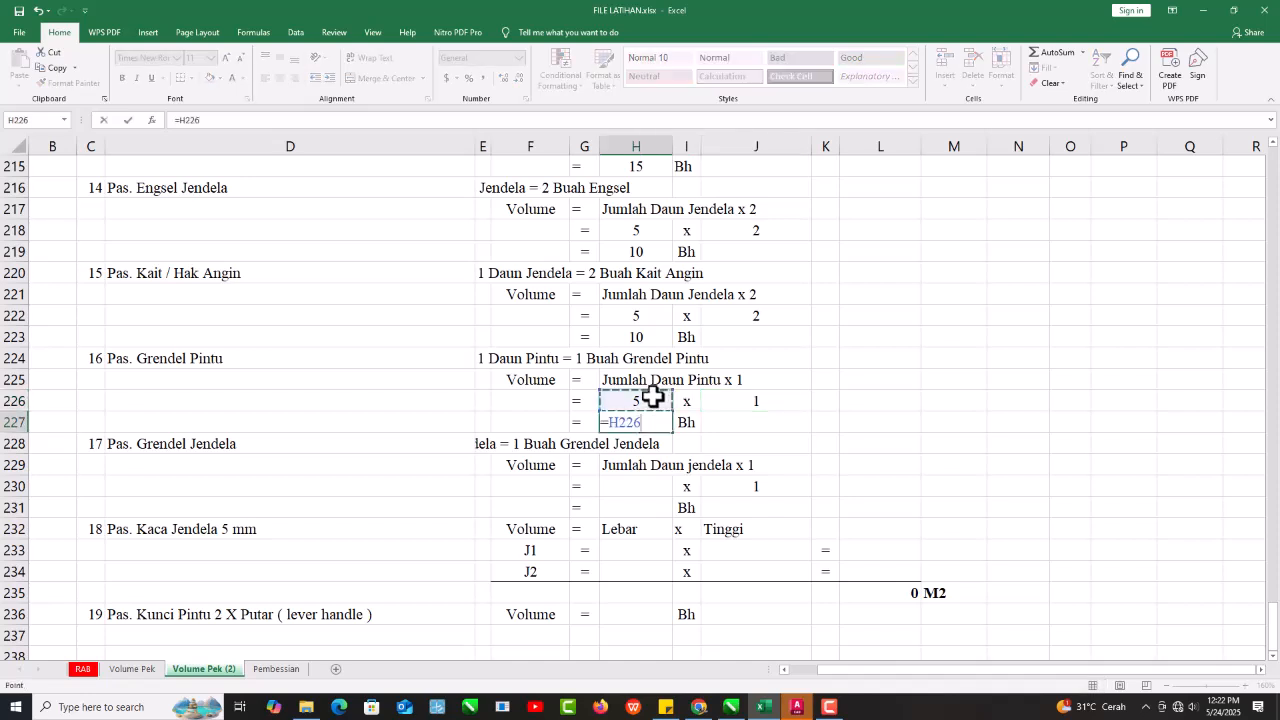
pyautogui.write('*')
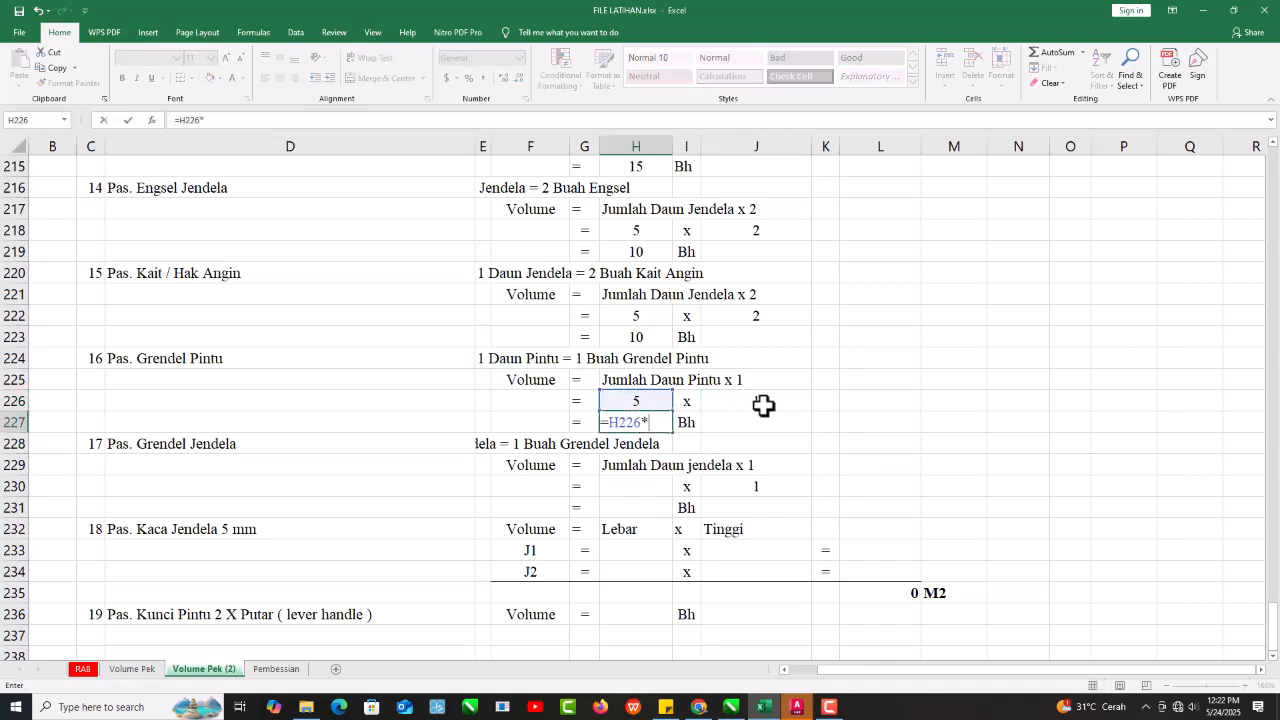
pyautogui.click(763, 403)
pyautogui.press('Return')
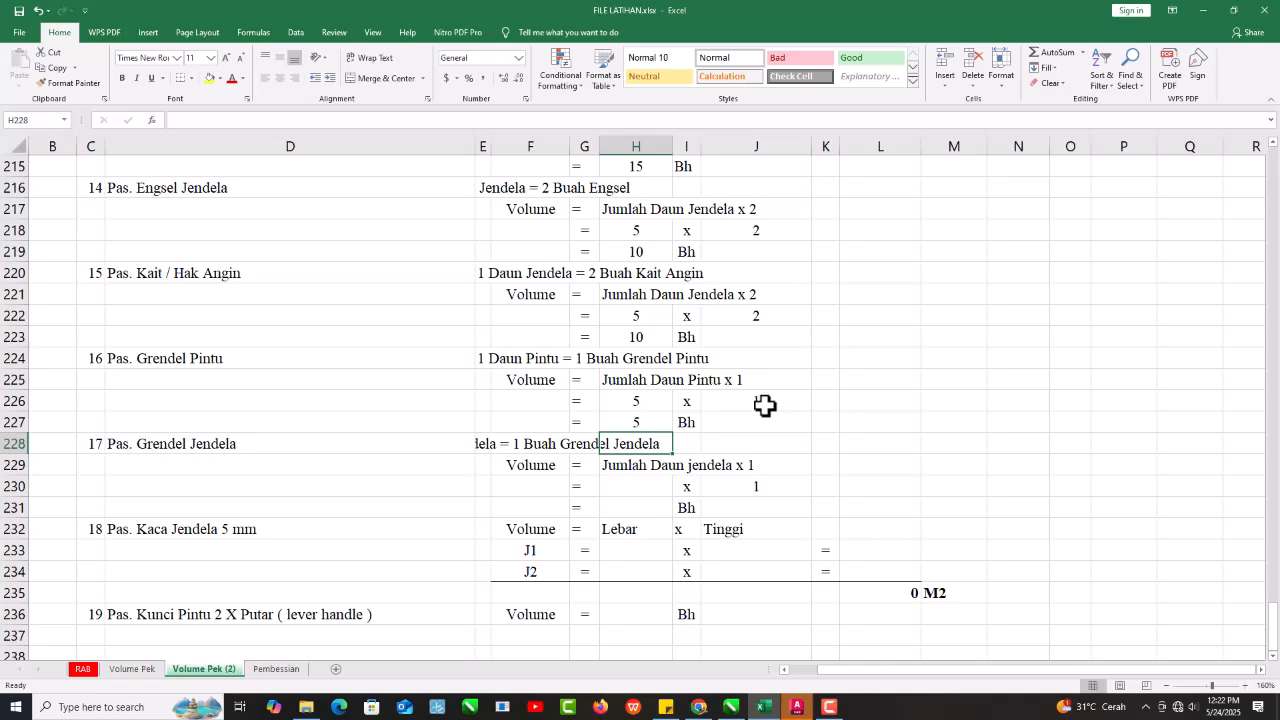
# Link the window latch count in H230 to the window leaf count in H222.
pyautogui.scroll(-1, 712, 466)
pyautogui.scroll(1, 434, 504)
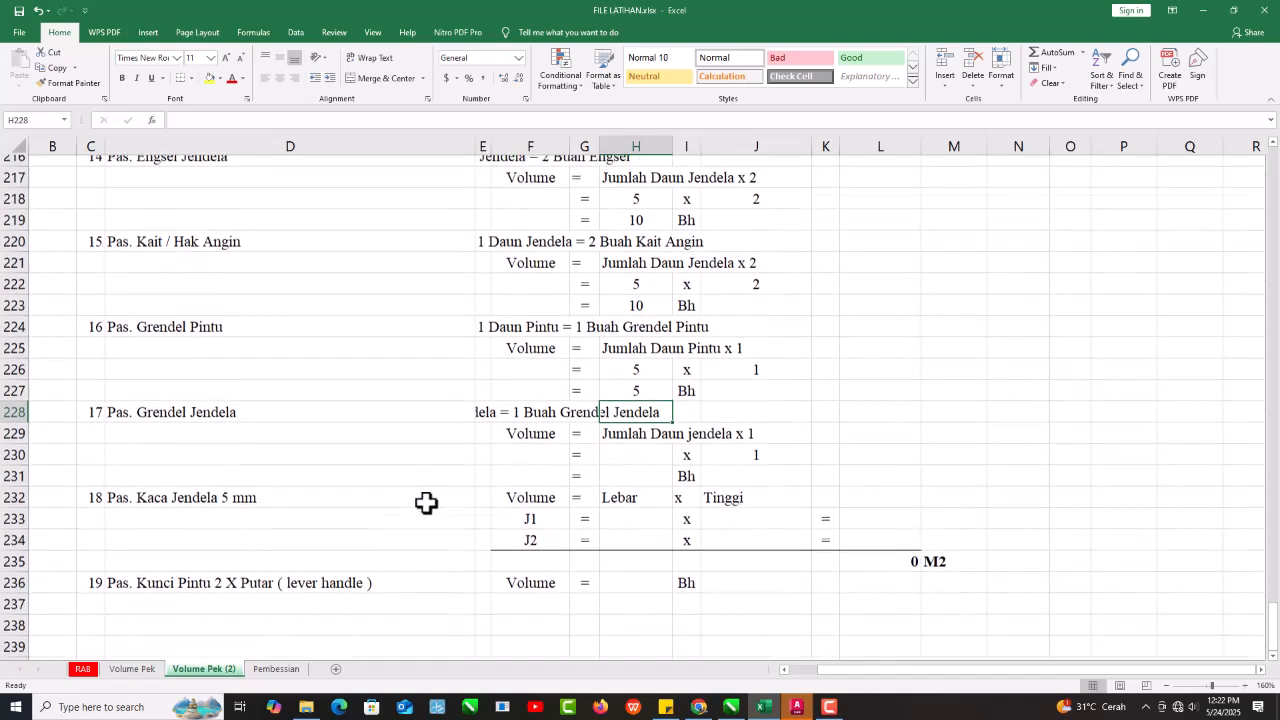
pyautogui.scroll(1, 428, 504)
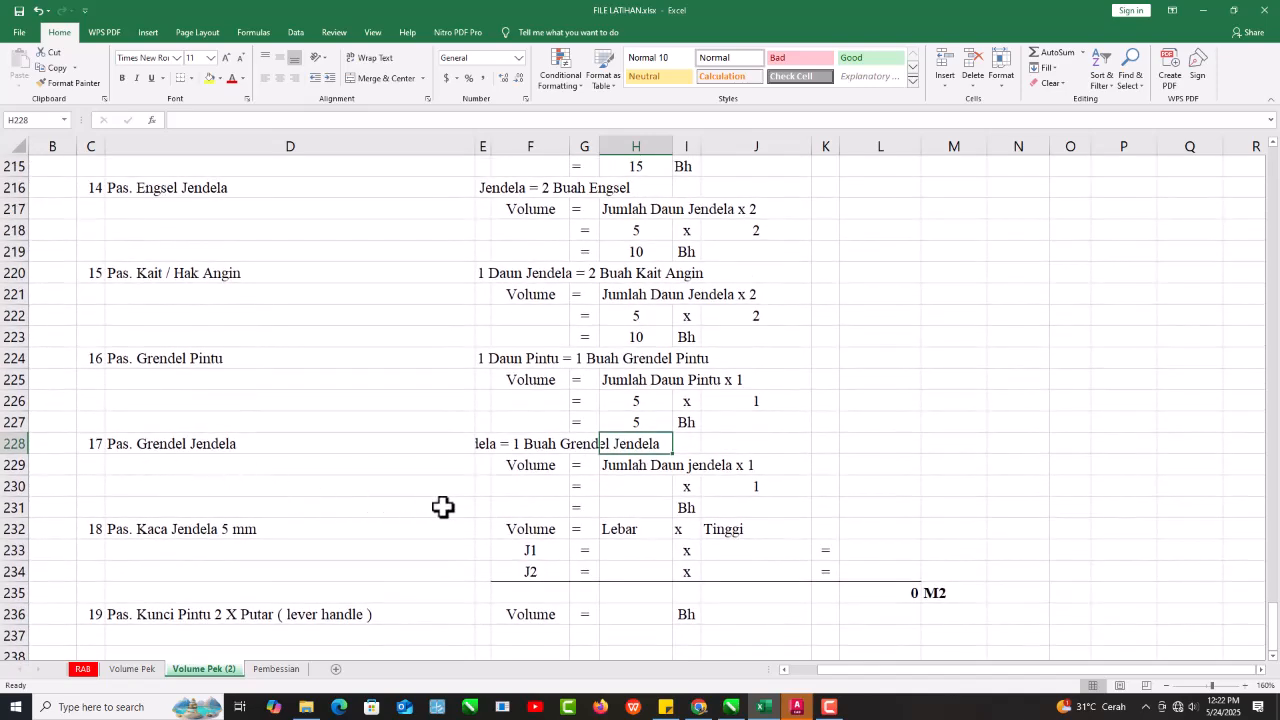
pyautogui.click(649, 484)
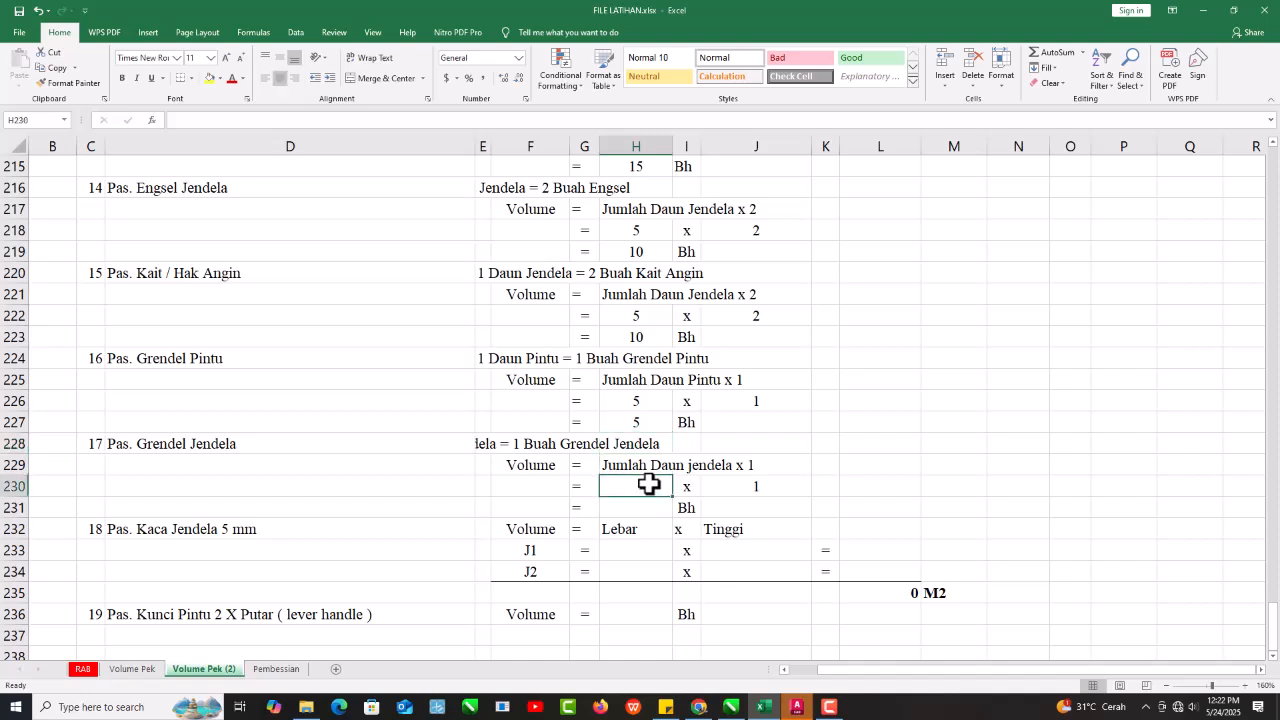
pyautogui.write('=')
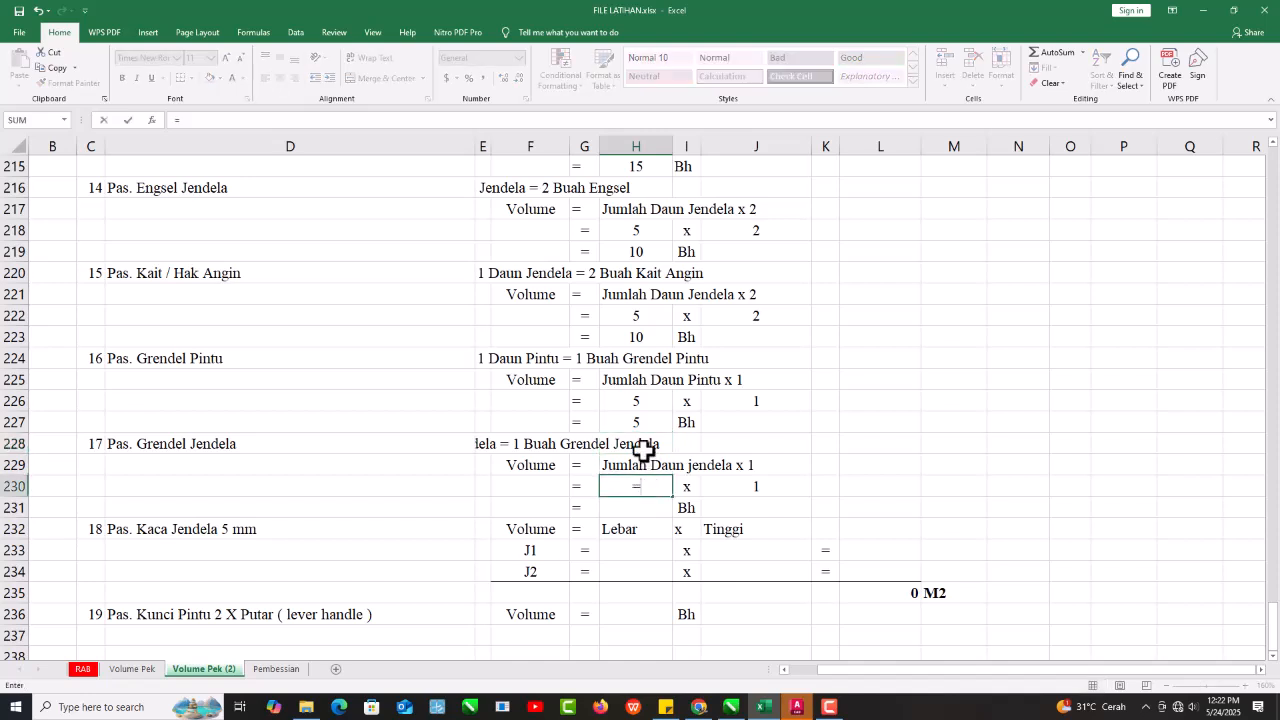
pyautogui.click(629, 314)
pyautogui.press('Return')
pyautogui.click(757, 484)
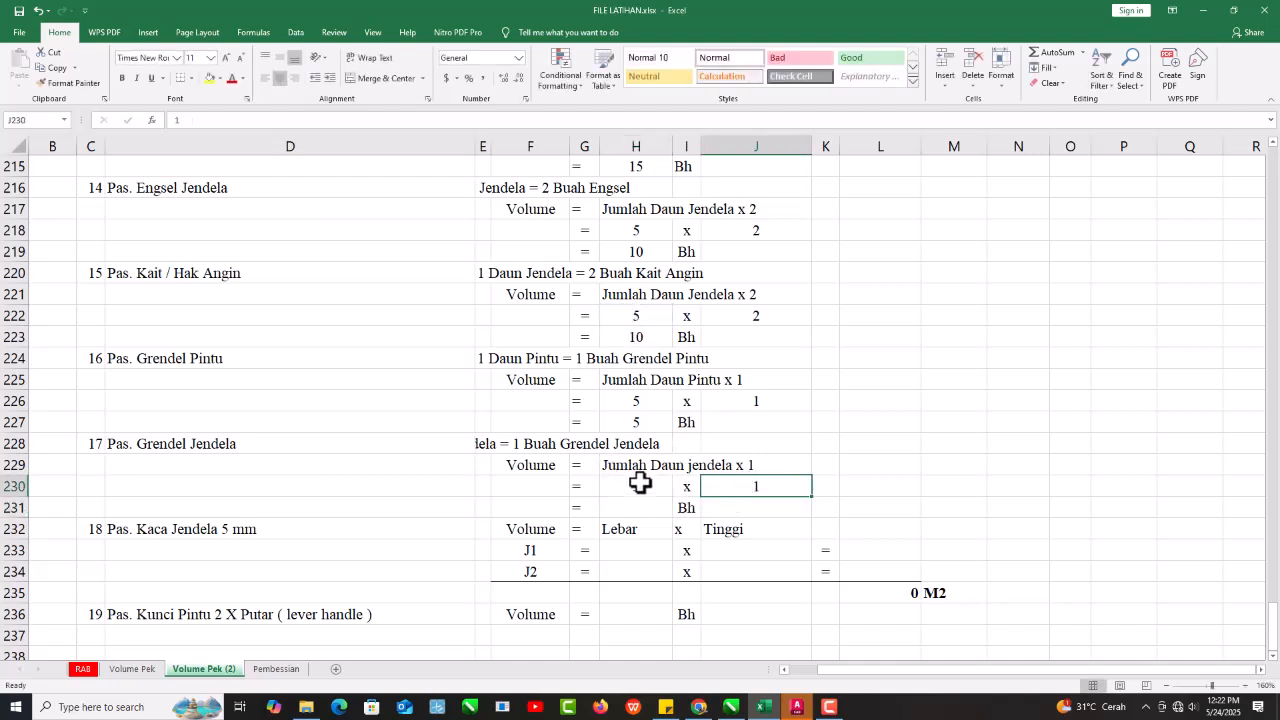
pyautogui.click(627, 524)
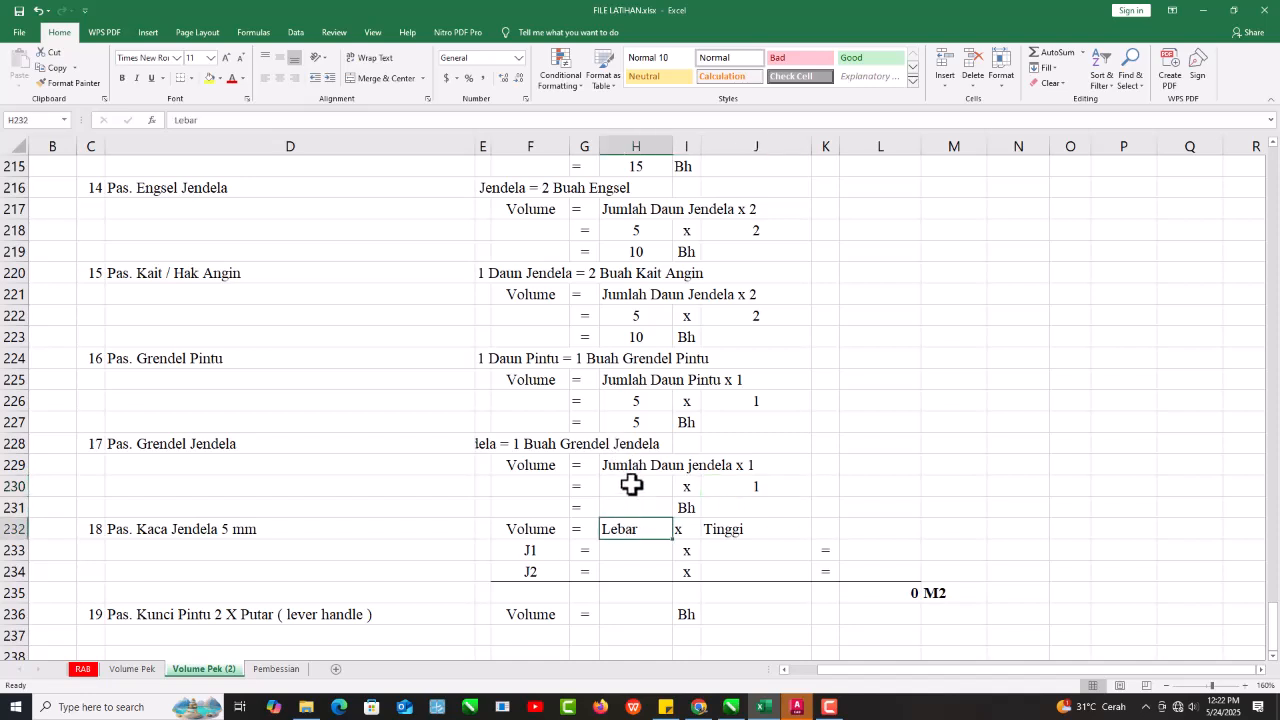
pyautogui.write('=')
pyautogui.click(647, 485)
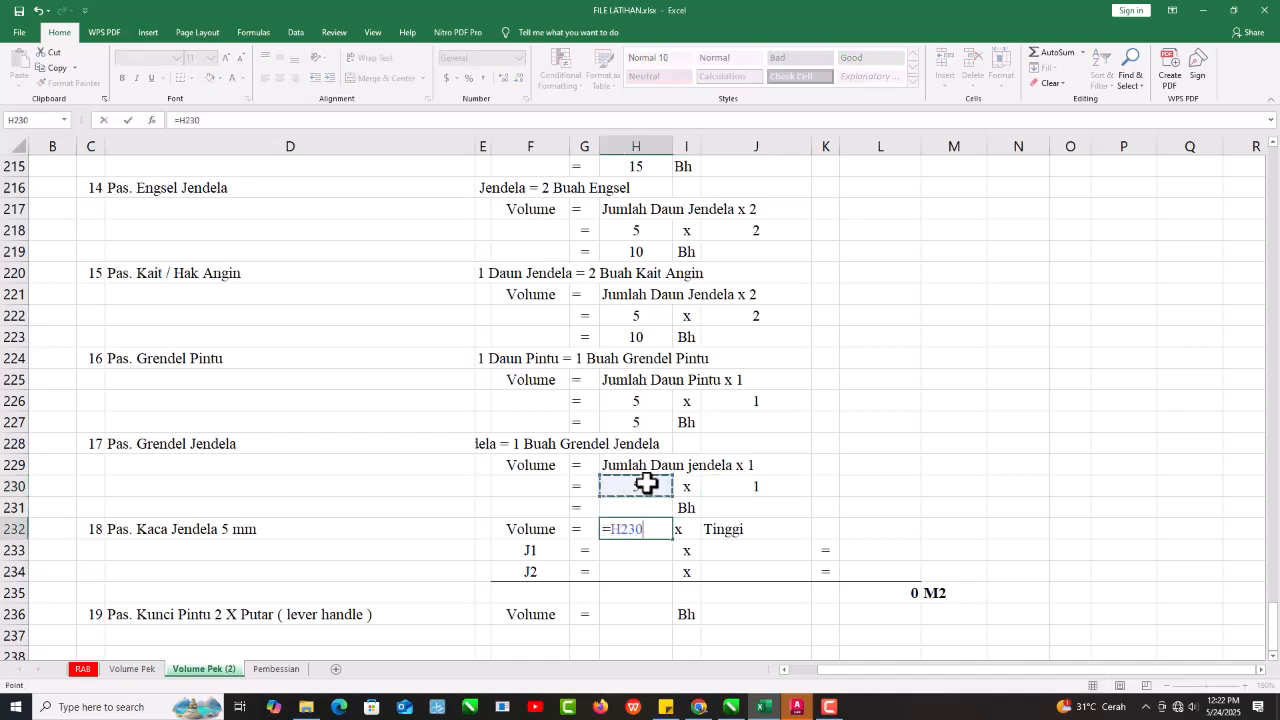
pyautogui.click(770, 479)
pyautogui.press('Escape')
# Calculate the window latch total in H231 as H230 multiplied by J230.
pyautogui.click(648, 509)
pyautogui.write('=')
pyautogui.click(635, 486)
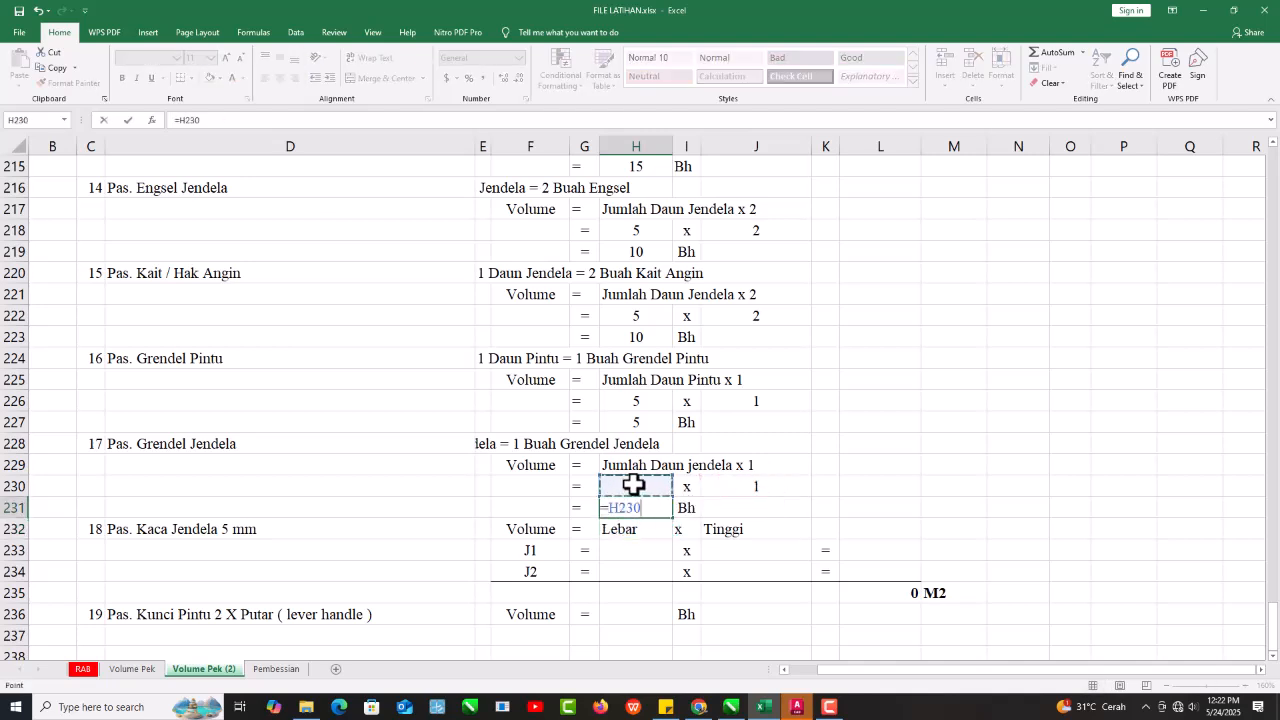
pyautogui.write('*')
pyautogui.click(749, 485)
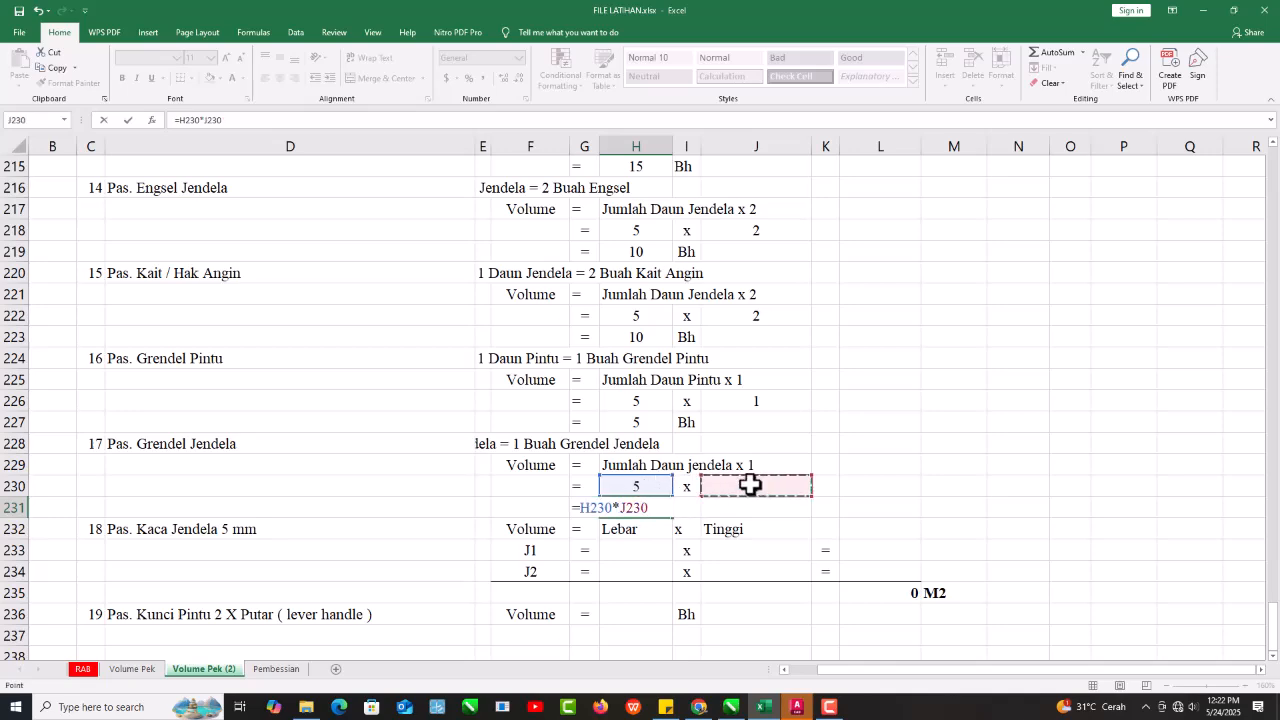
pyautogui.press('Return')
# Examine the glass volume formulas of the window leaves in N198, N201, N204 and N207.
pyautogui.scroll(-2, 750, 484)
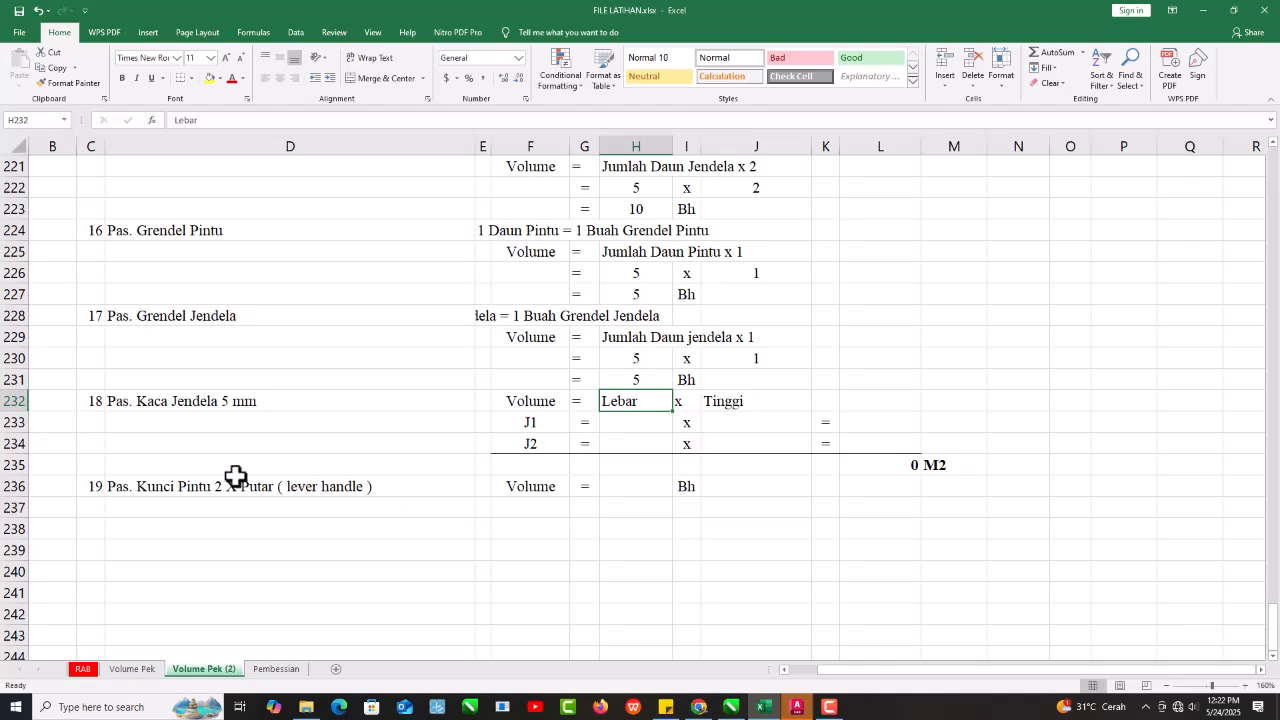
pyautogui.scroll(11, 486, 470)
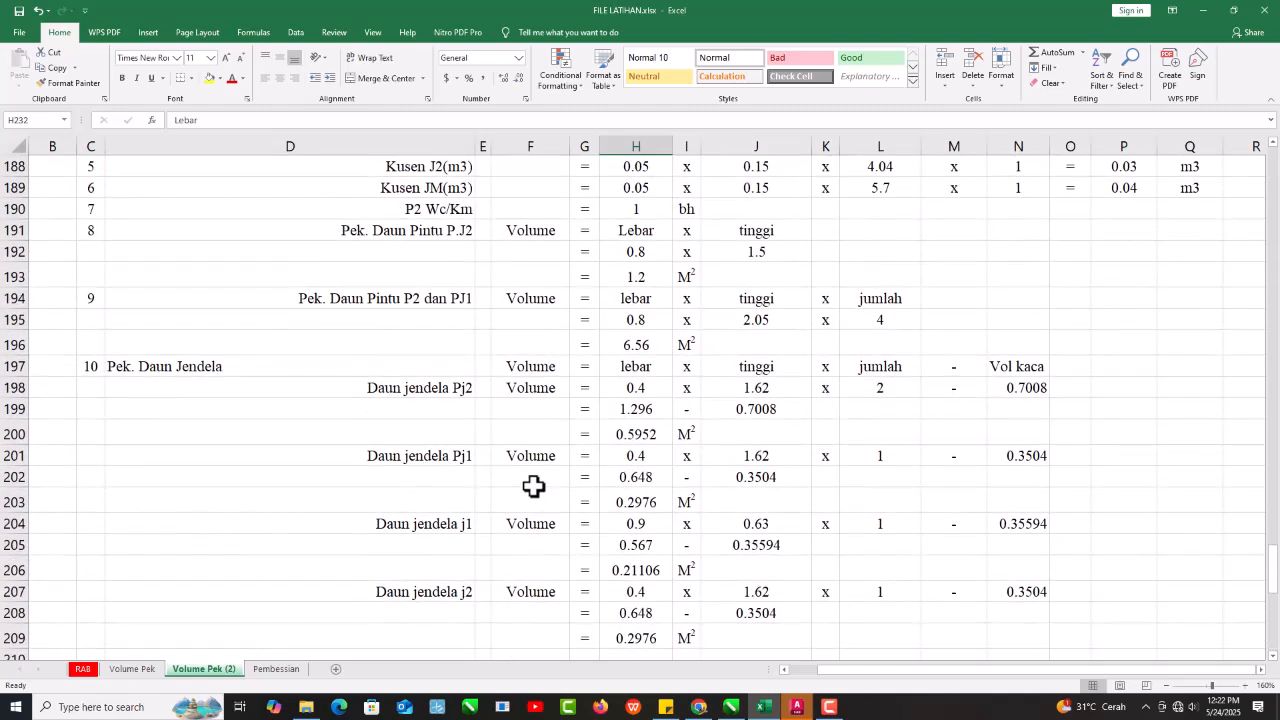
pyautogui.scroll(-1, 533, 486)
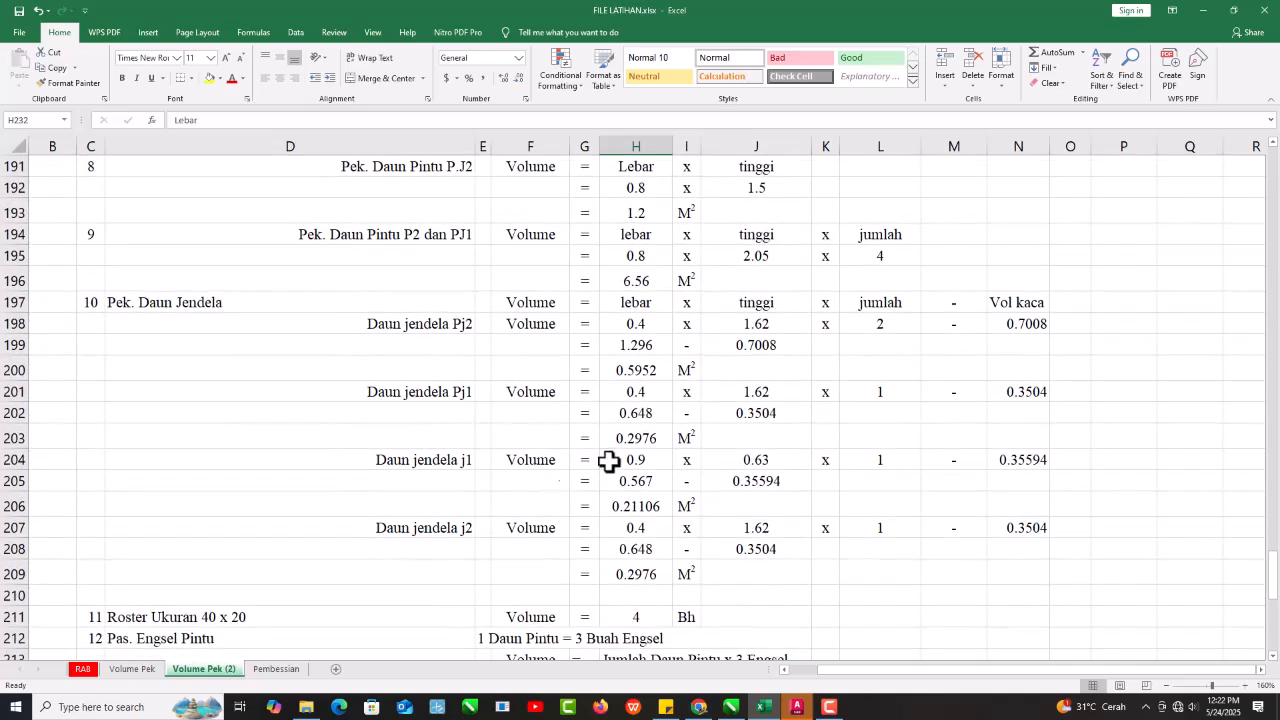
pyautogui.click(1027, 331)
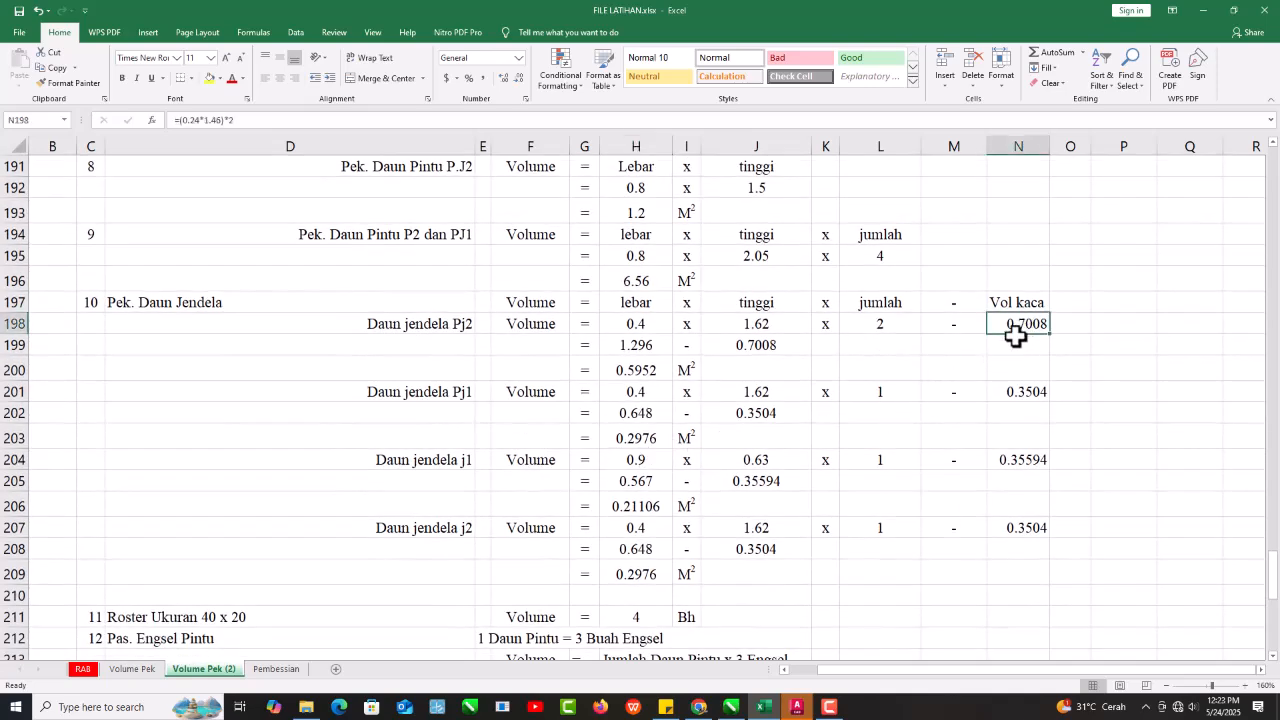
pyautogui.doubleClick(1017, 401)
pyautogui.doubleClick(1018, 394)
pyautogui.click(1030, 325)
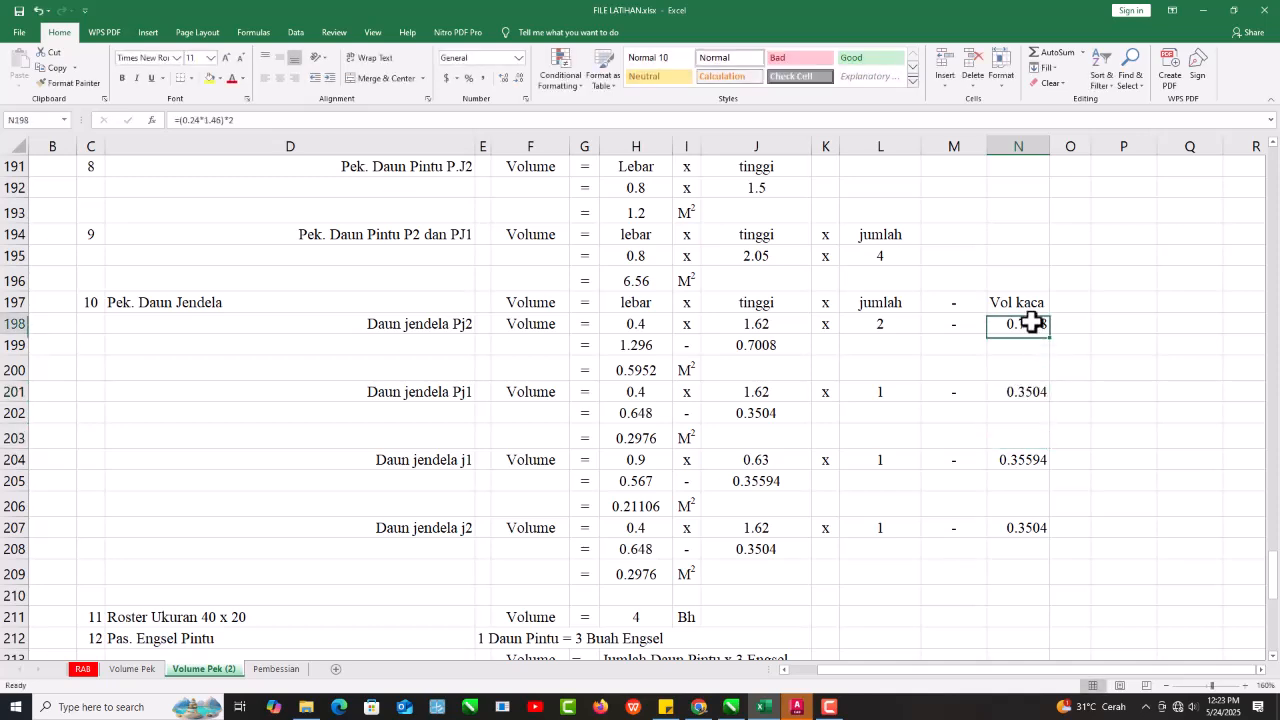
pyautogui.doubleClick(1030, 324)
pyautogui.click(1037, 386)
pyautogui.doubleClick(1034, 385)
pyautogui.press('Escape')
pyautogui.doubleClick(1027, 460)
pyautogui.press('Escape')
pyautogui.doubleClick(1027, 528)
pyautogui.press('Escape')
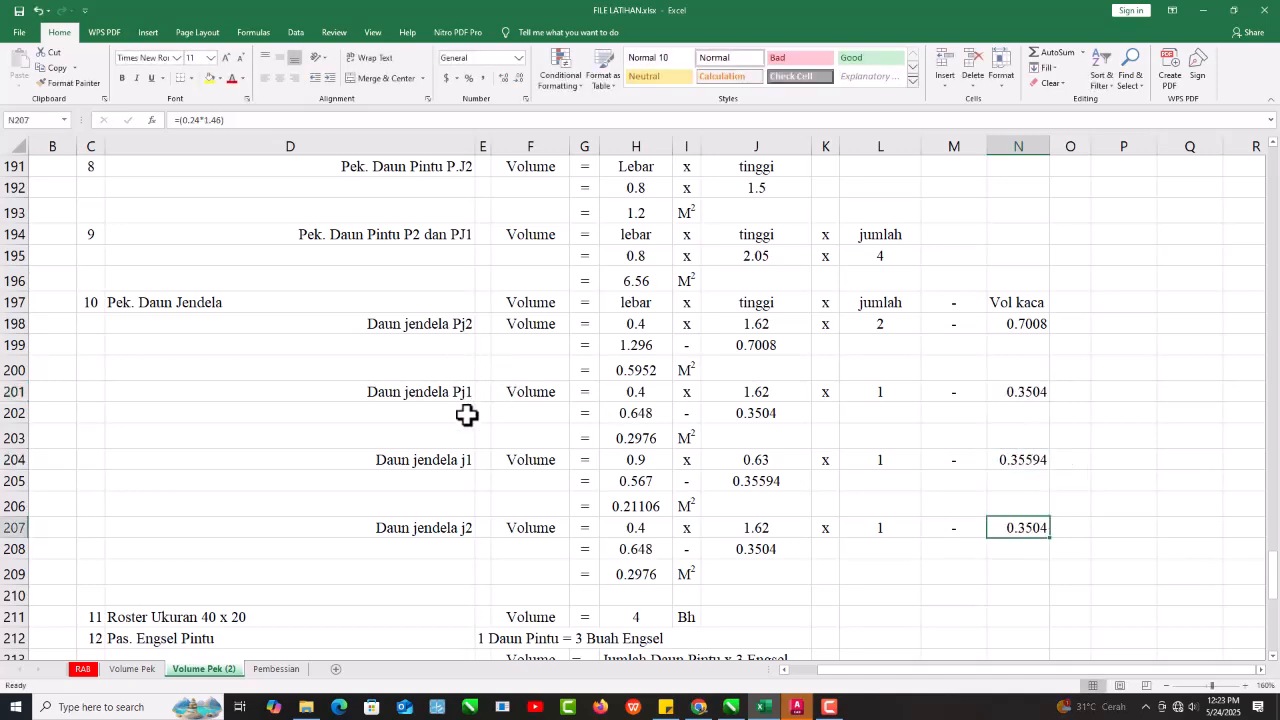
# Clear the contents of H233:M235 in the 5 mm window glass section.
pyautogui.scroll(-9, 466, 414)
pyautogui.scroll(-5, 489, 515)
pyautogui.scroll(3, 491, 474)
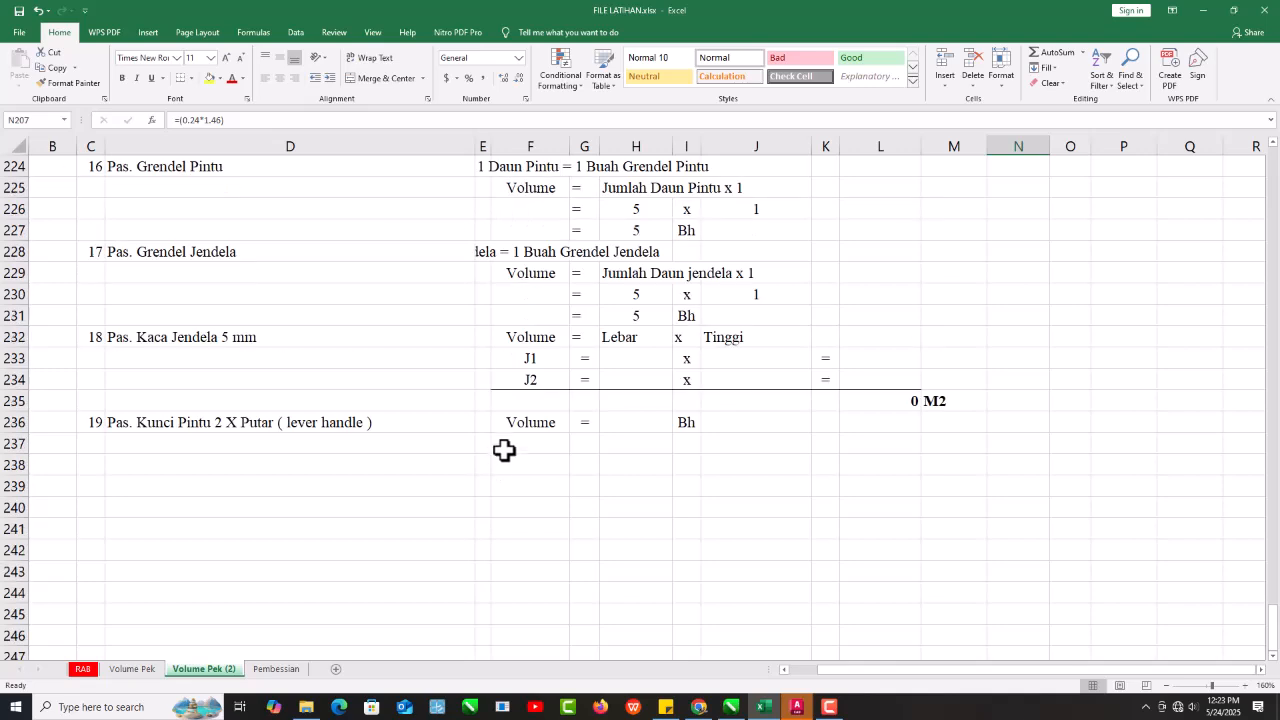
pyautogui.moveTo(666, 363); pyautogui.dragTo(940, 410)
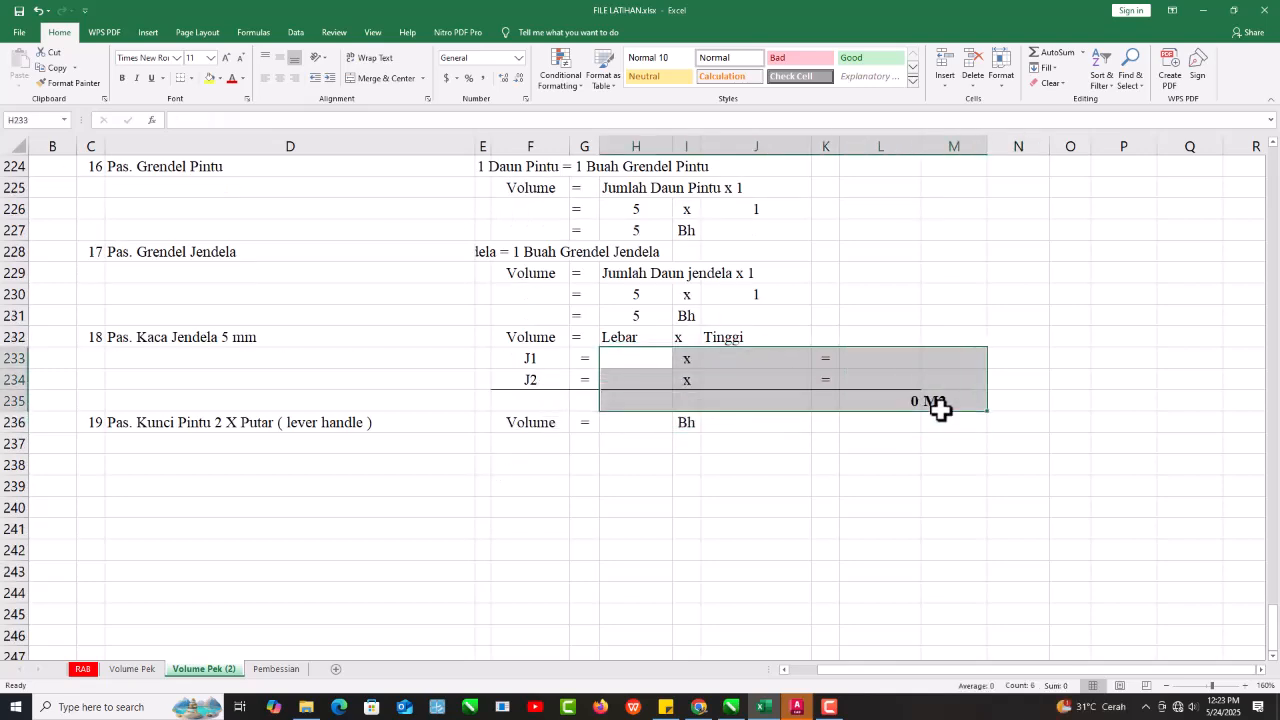
pyautogui.press('Delete')
# Insert four blank rows above row 235, between the window glass and door lock items.
pyautogui.click(194, 462)
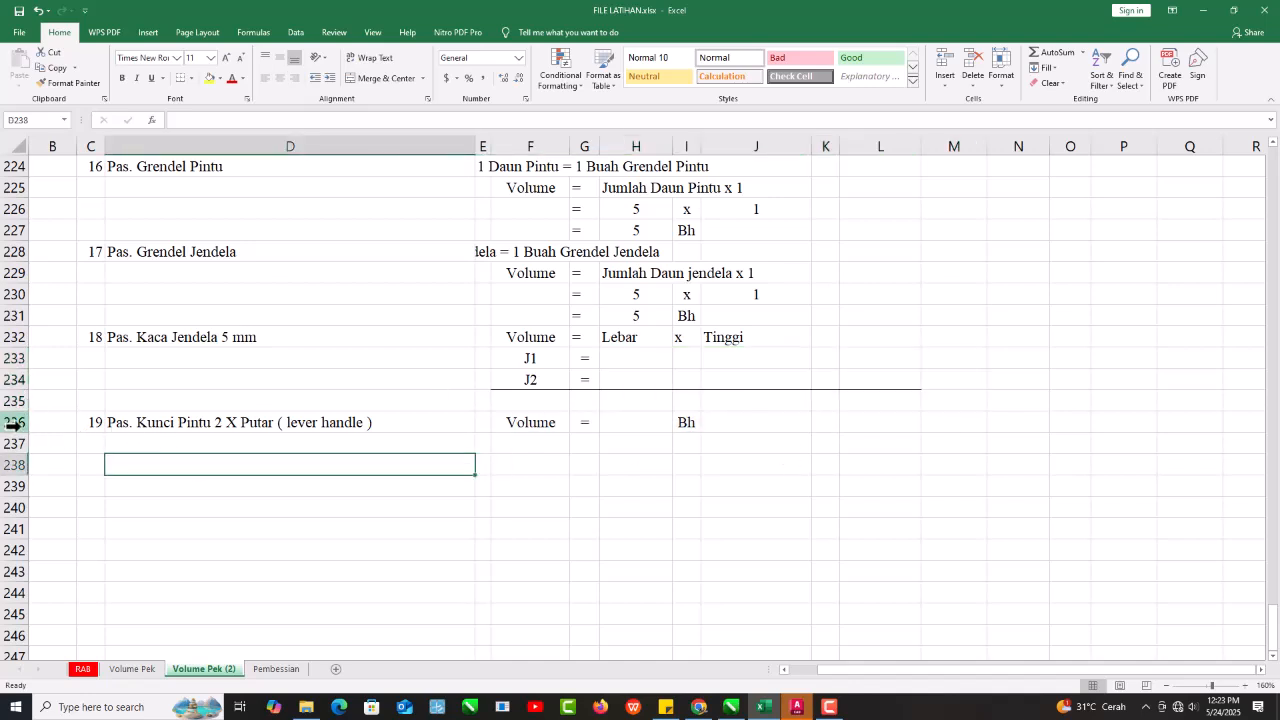
pyautogui.moveTo(12, 401); pyautogui.dragTo(8, 462)
pyautogui.rightClick(8, 462)
pyautogui.click(55, 550)
pyautogui.click(530, 490)
# Change the window glass labels in F233 and F234 to PJ1 and PJ2.
pyautogui.scroll(1, 538, 388)
pyautogui.scroll(10, 538, 388)
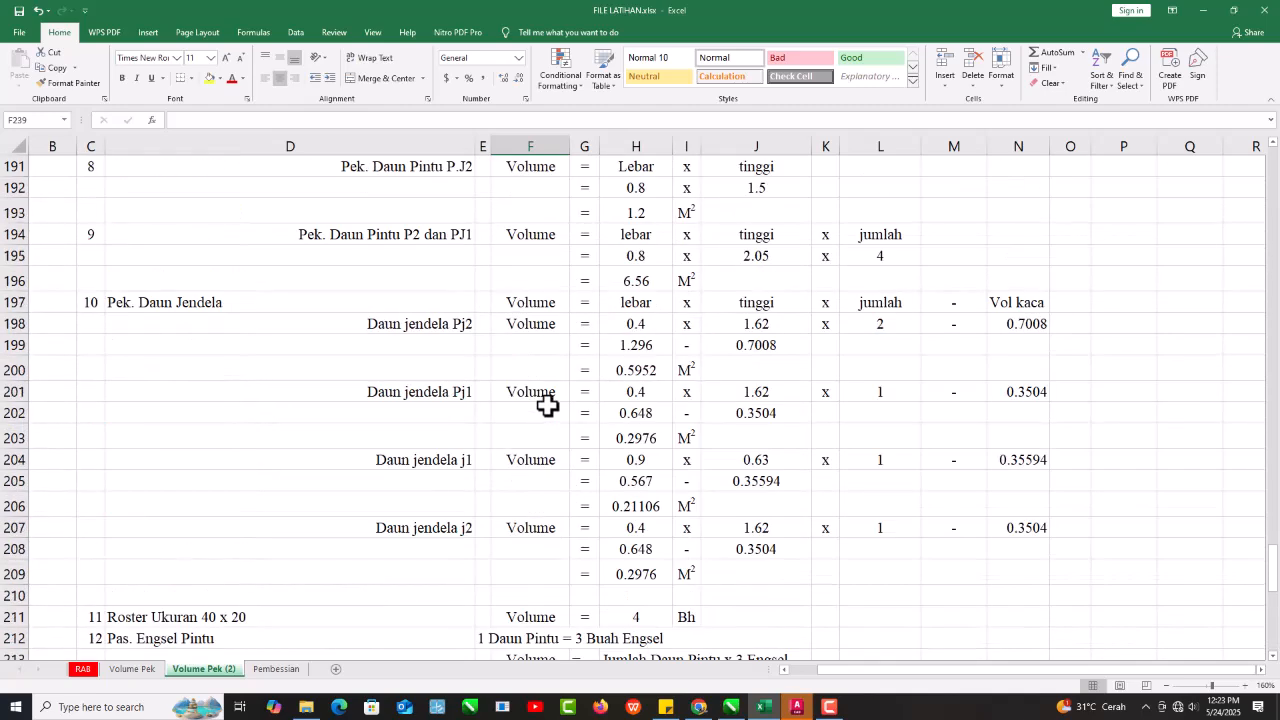
pyautogui.scroll(-11, 547, 396)
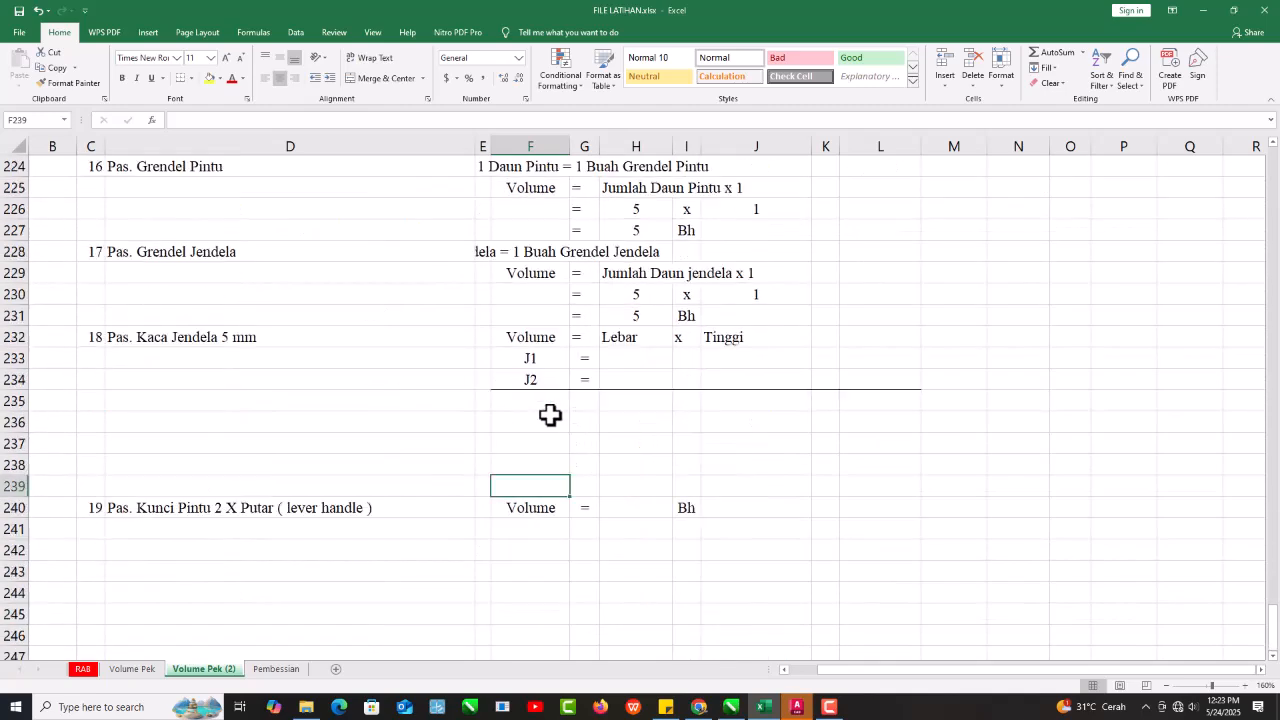
pyautogui.click(533, 357)
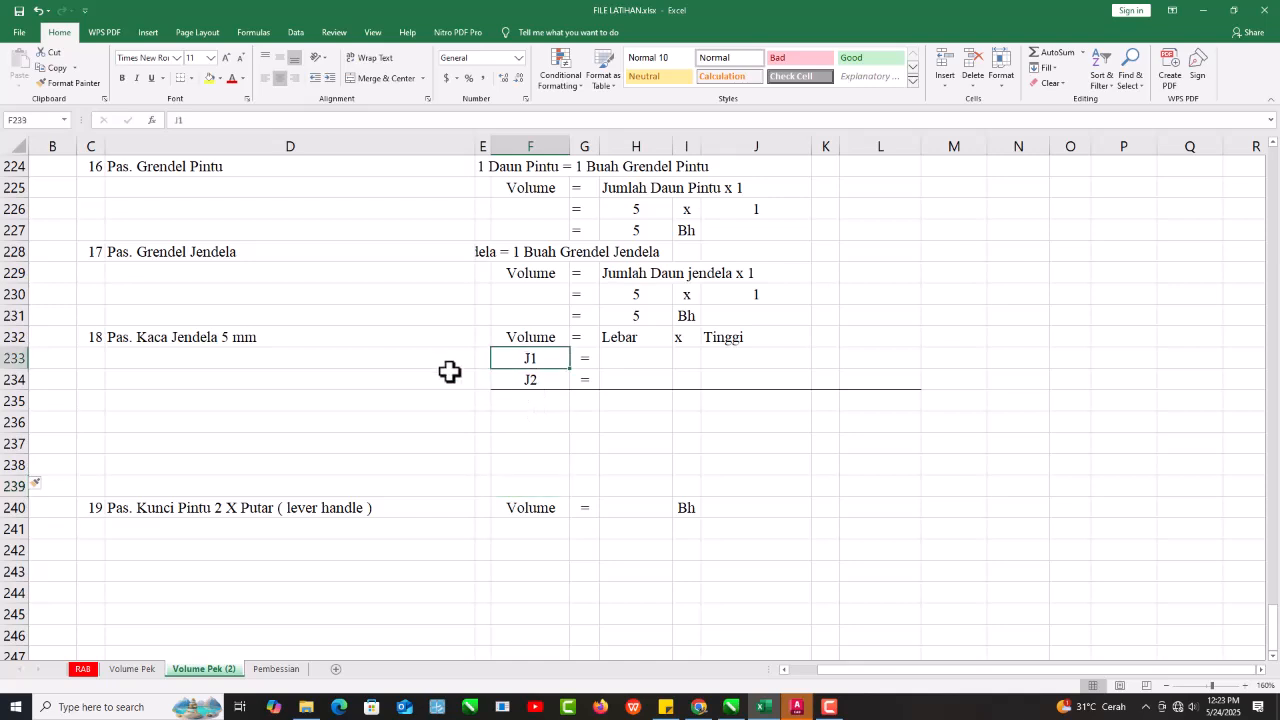
pyautogui.doubleClick(521, 356)
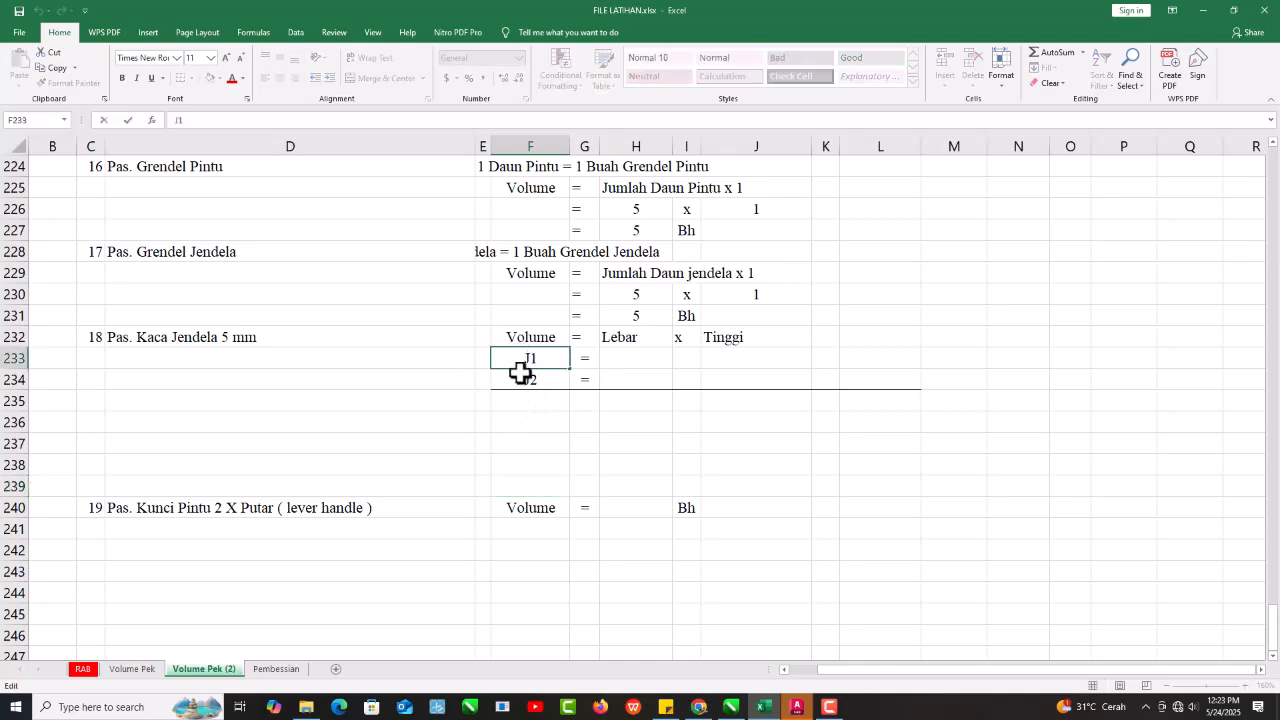
pyautogui.write('P')
pyautogui.press('Return')
pyautogui.doubleClick(520, 377)
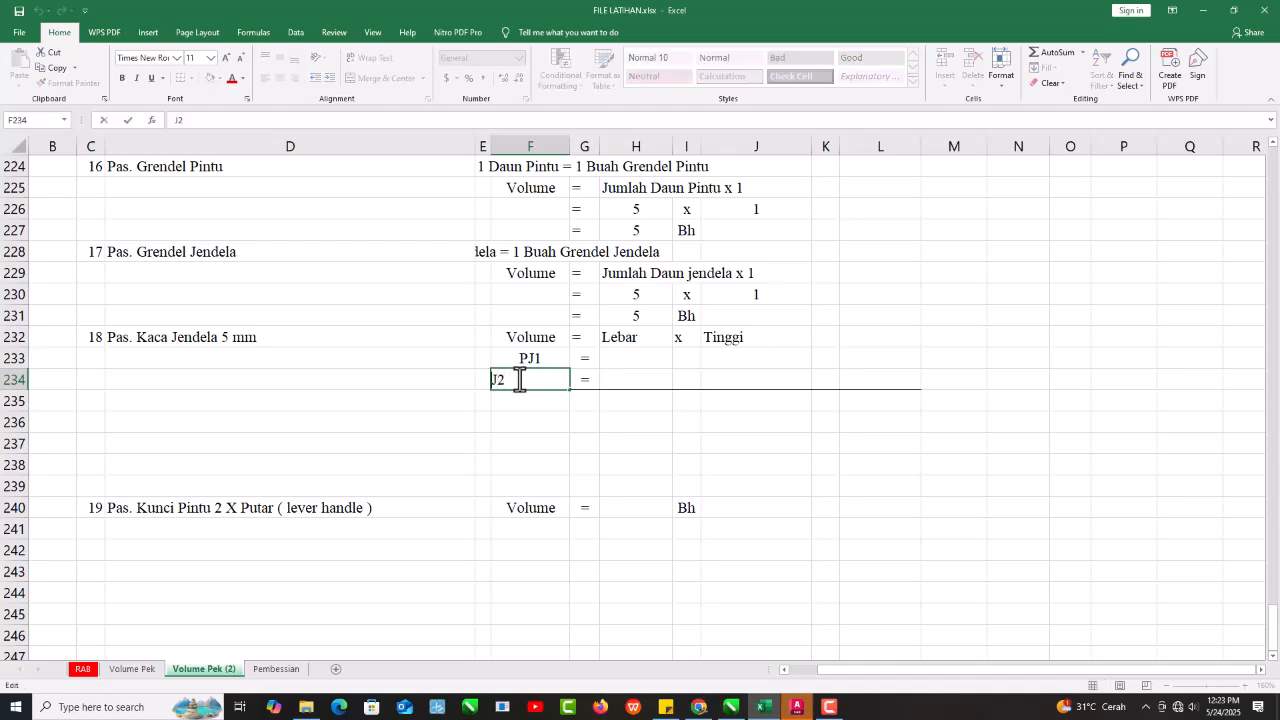
pyautogui.press('Return')
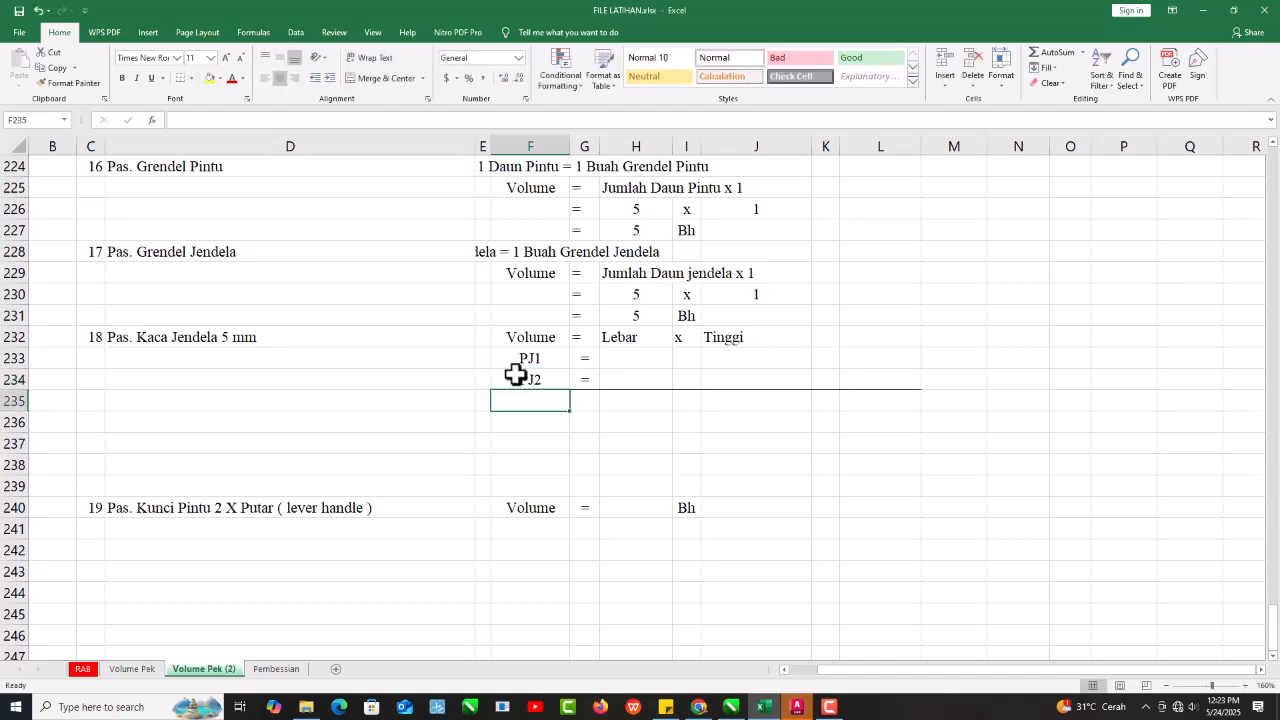
# Check the window leaf types in item 10 and enter the label J1 in F235.
pyautogui.scroll(11, 522, 370)
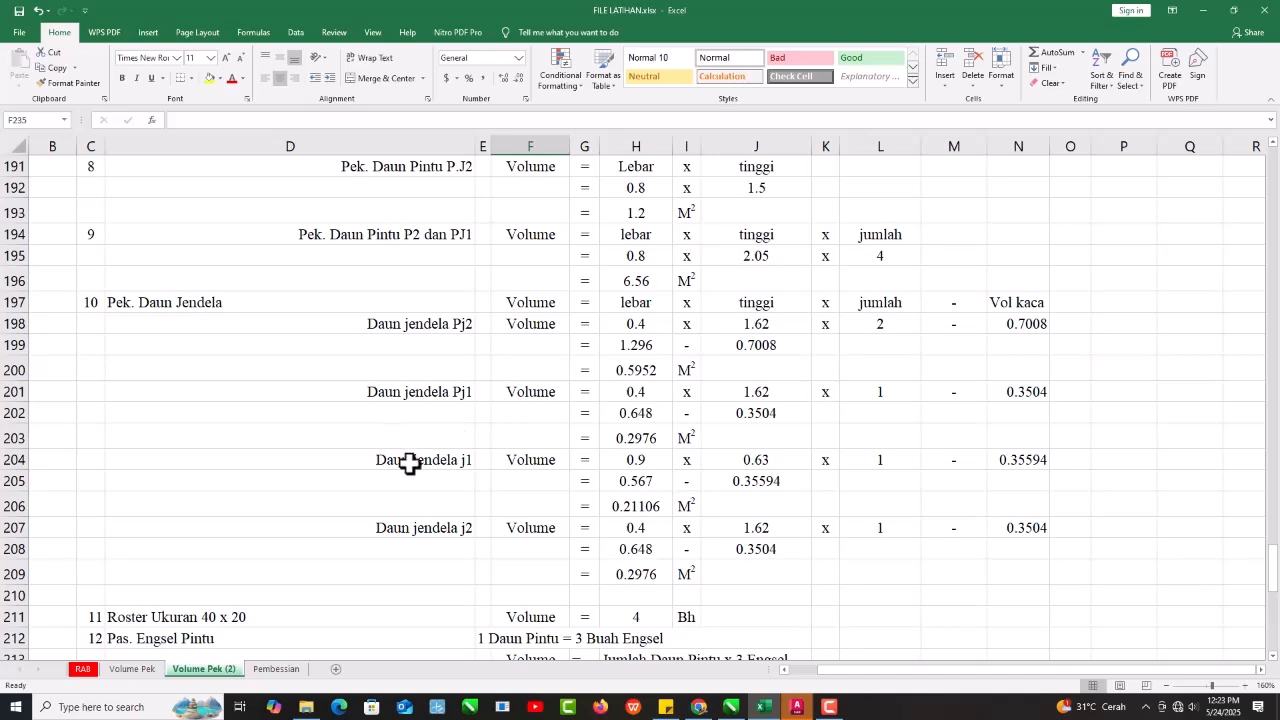
pyautogui.scroll(-4, 440, 480)
pyautogui.scroll(-8, 475, 502)
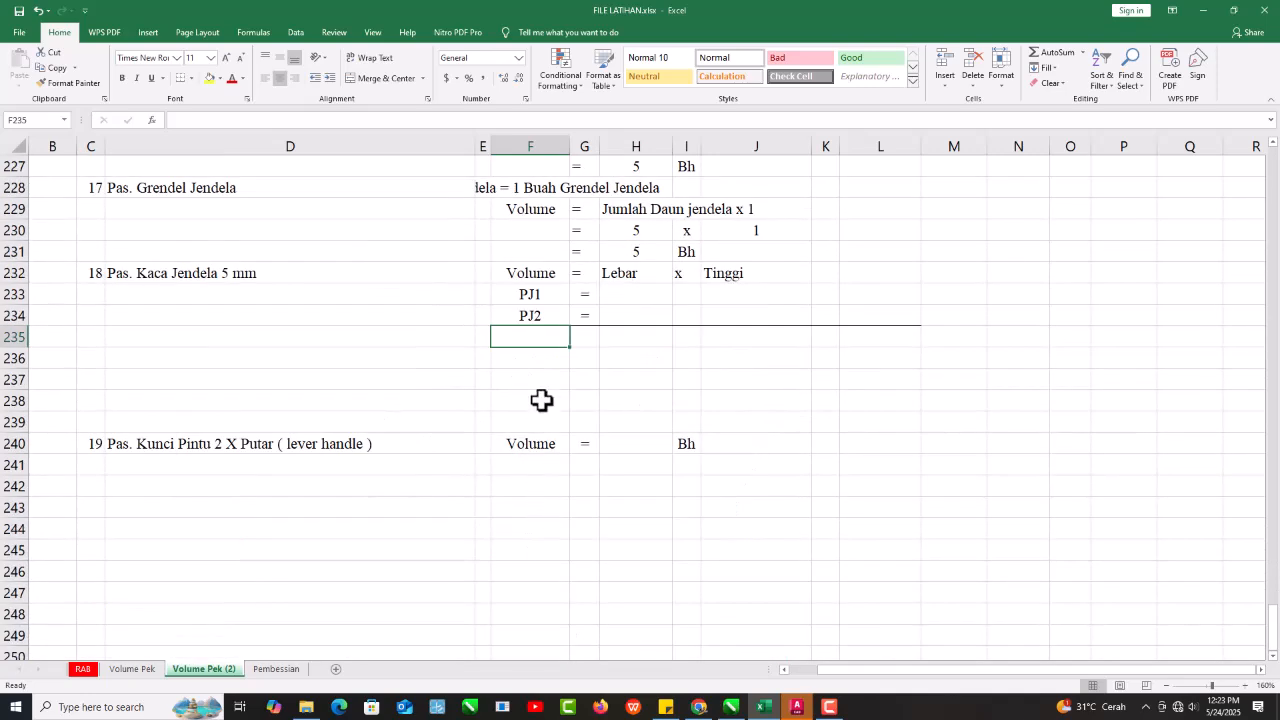
pyautogui.write('J')
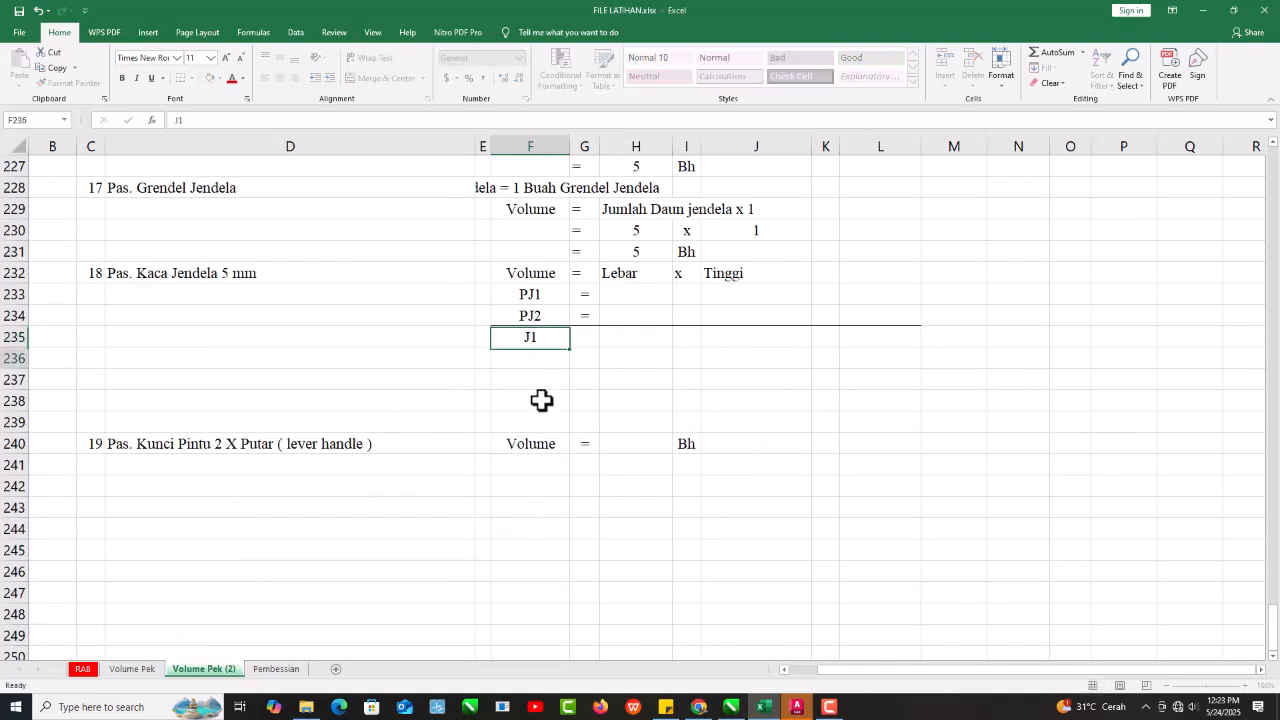
# Enter the label J2 in F236 below J1 in the window glass section.
pyautogui.write('1')
pyautogui.press('Return')
pyautogui.write('J')
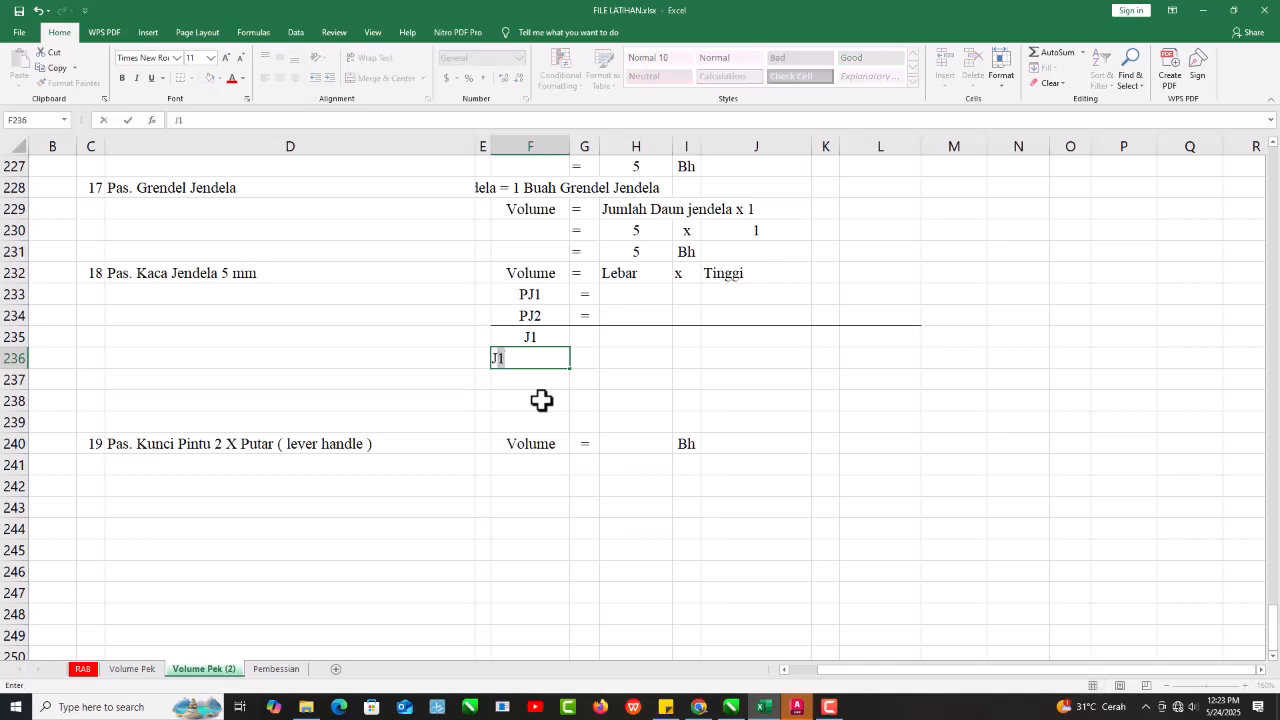
pyautogui.write('3')
pyautogui.press('Return')
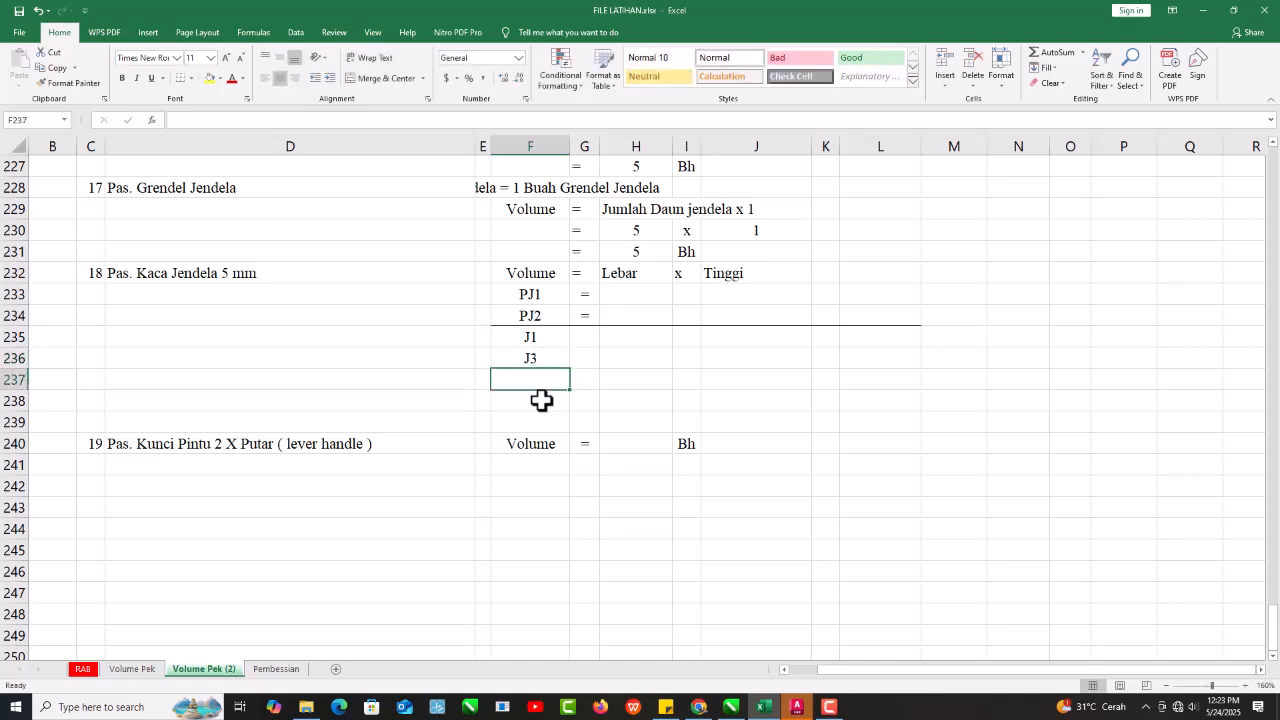
pyautogui.doubleClick(545, 359)
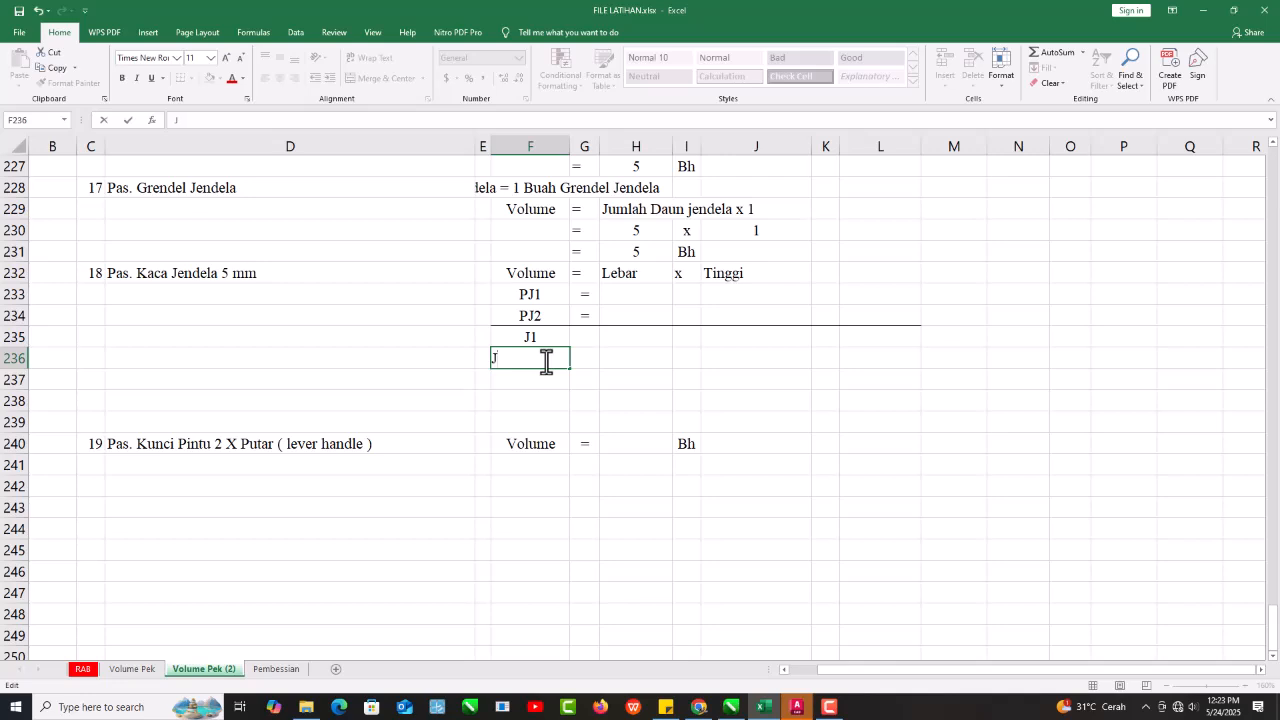
pyautogui.write('2')
pyautogui.press('Return')
# Copy the equals sign from G234 down to G235 and G236.
pyautogui.click(582, 312)
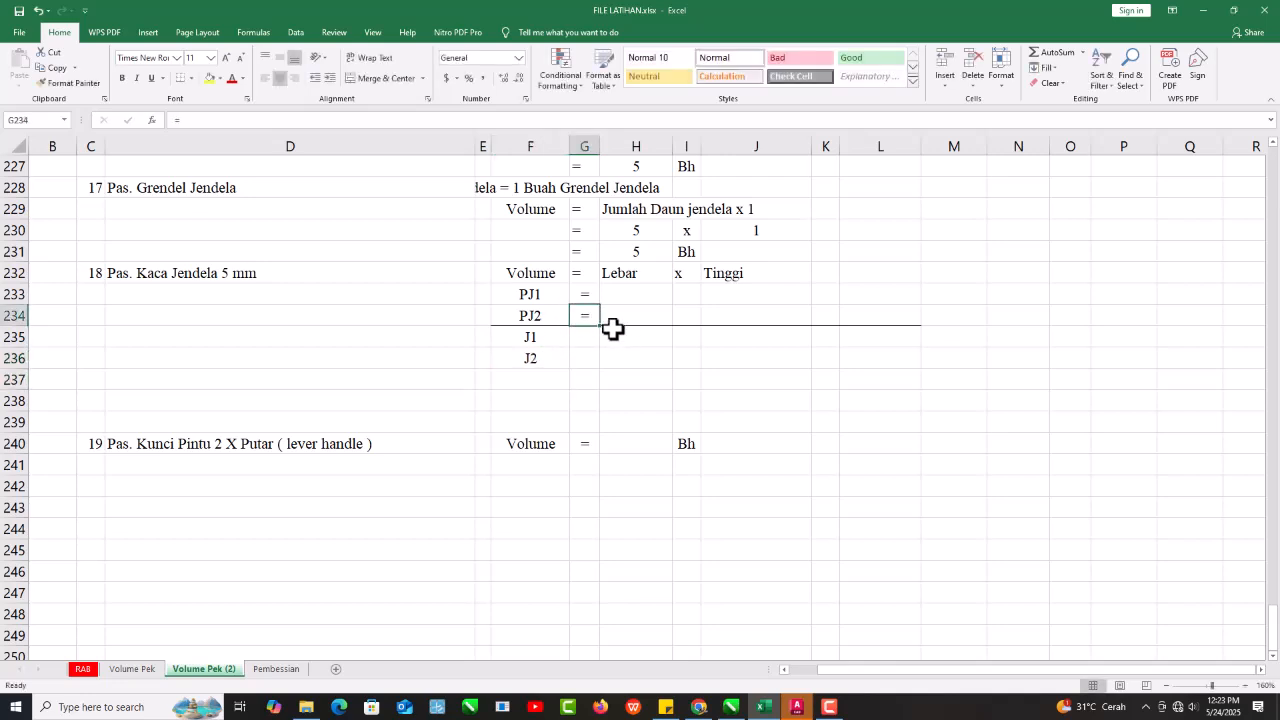
pyautogui.moveTo(598, 326); pyautogui.dragTo(600, 366)
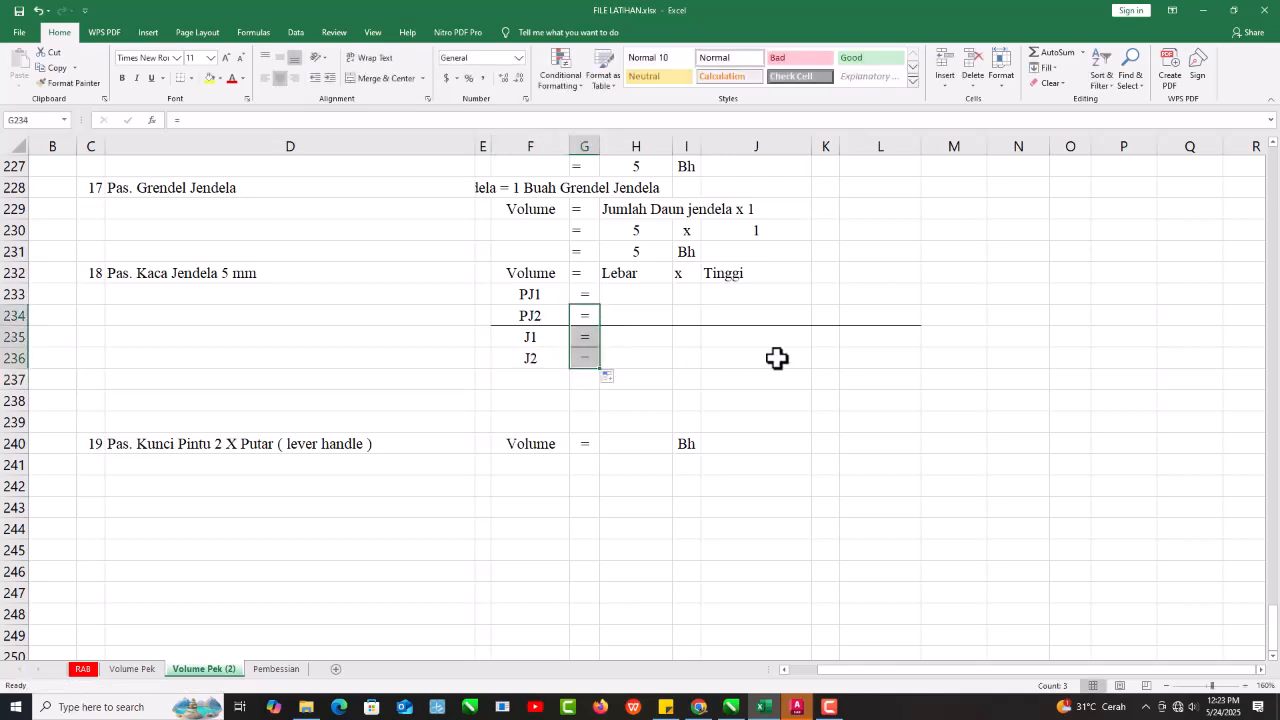
pyautogui.click(776, 357)
# Clear the Volume = Lebar x Tinggi header from row 232 of the 5 mm window glass item.
pyautogui.moveTo(617, 274); pyautogui.dragTo(788, 286)
pyautogui.press('Delete')
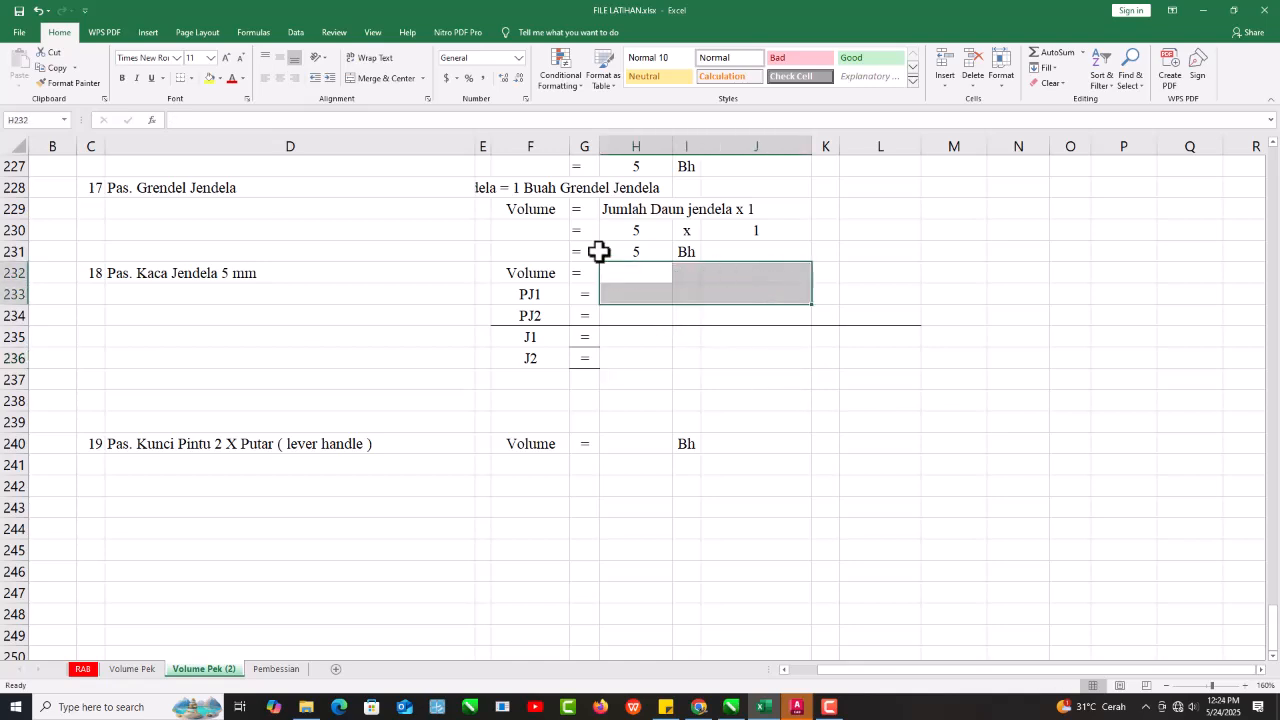
pyautogui.moveTo(514, 271); pyautogui.dragTo(572, 273)
pyautogui.press('Delete')
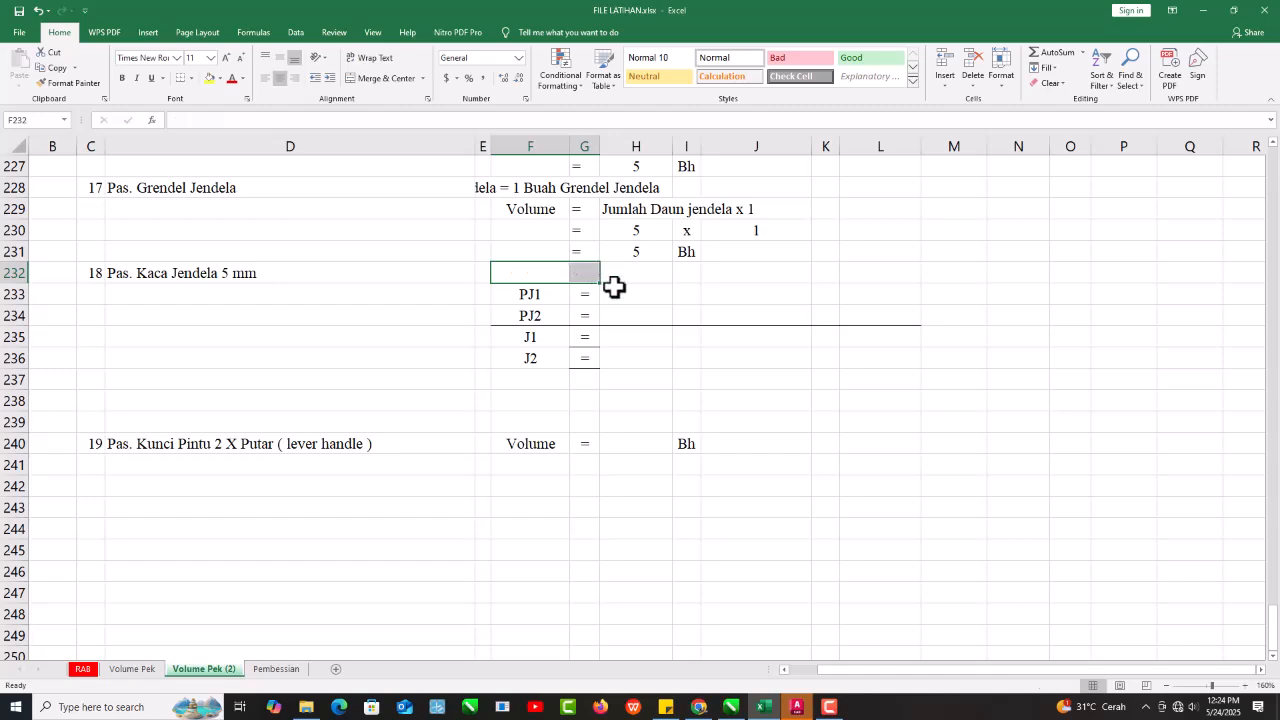
# Link the PJ1 glass volume in H233 to the Vol kaca value in N198.
pyautogui.click(627, 296)
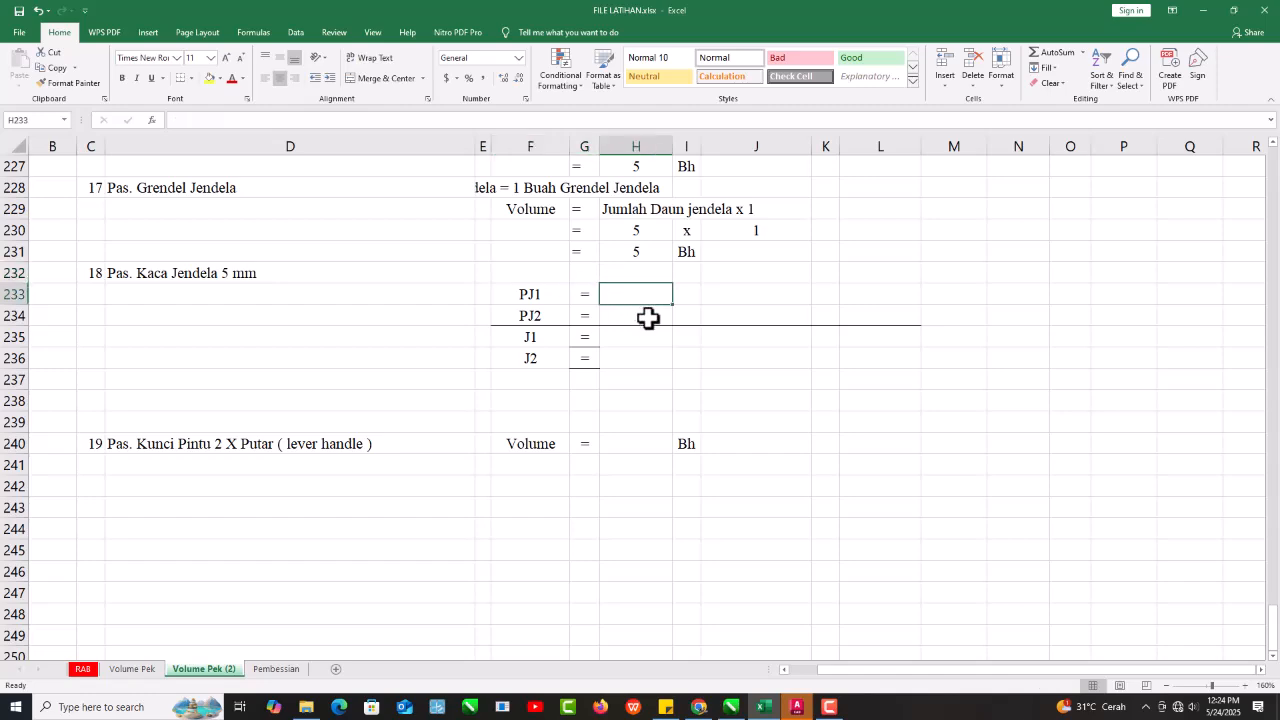
pyautogui.write('=')
pyautogui.scroll(12, 629, 364)
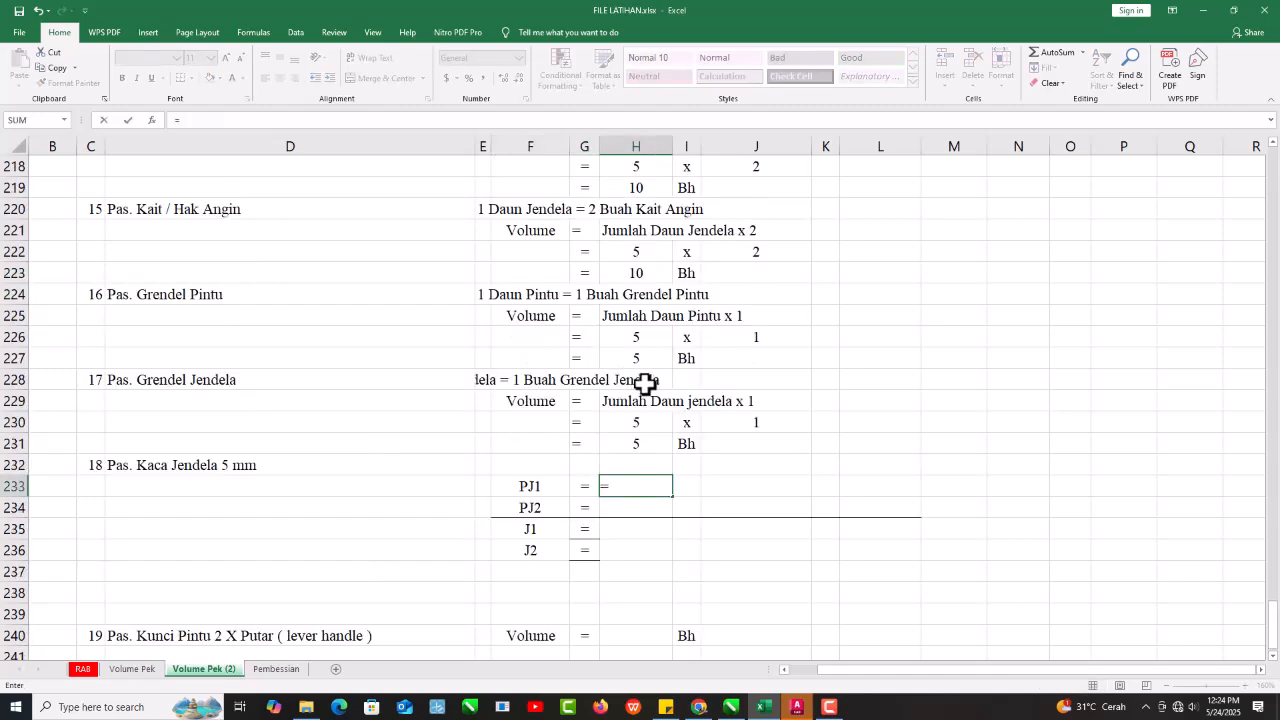
pyautogui.click(1024, 323)
pyautogui.press('Return')
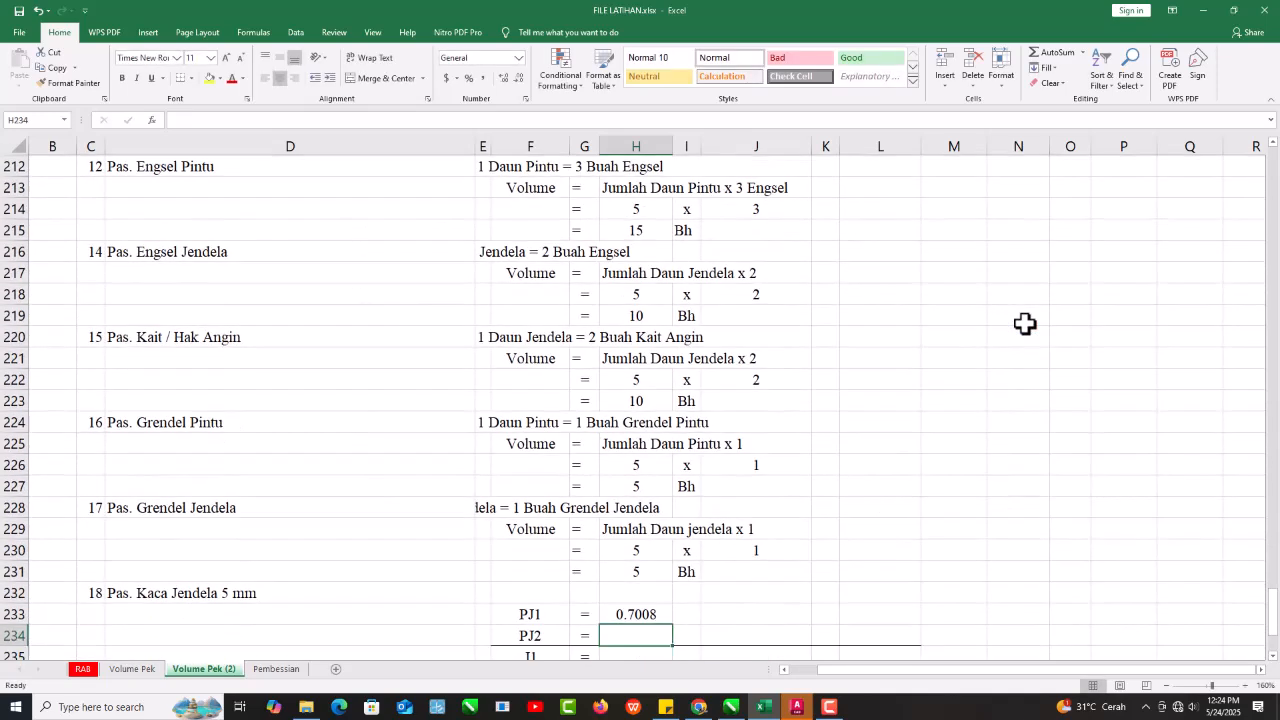
pyautogui.write('=')
pyautogui.scroll(6, 910, 450)
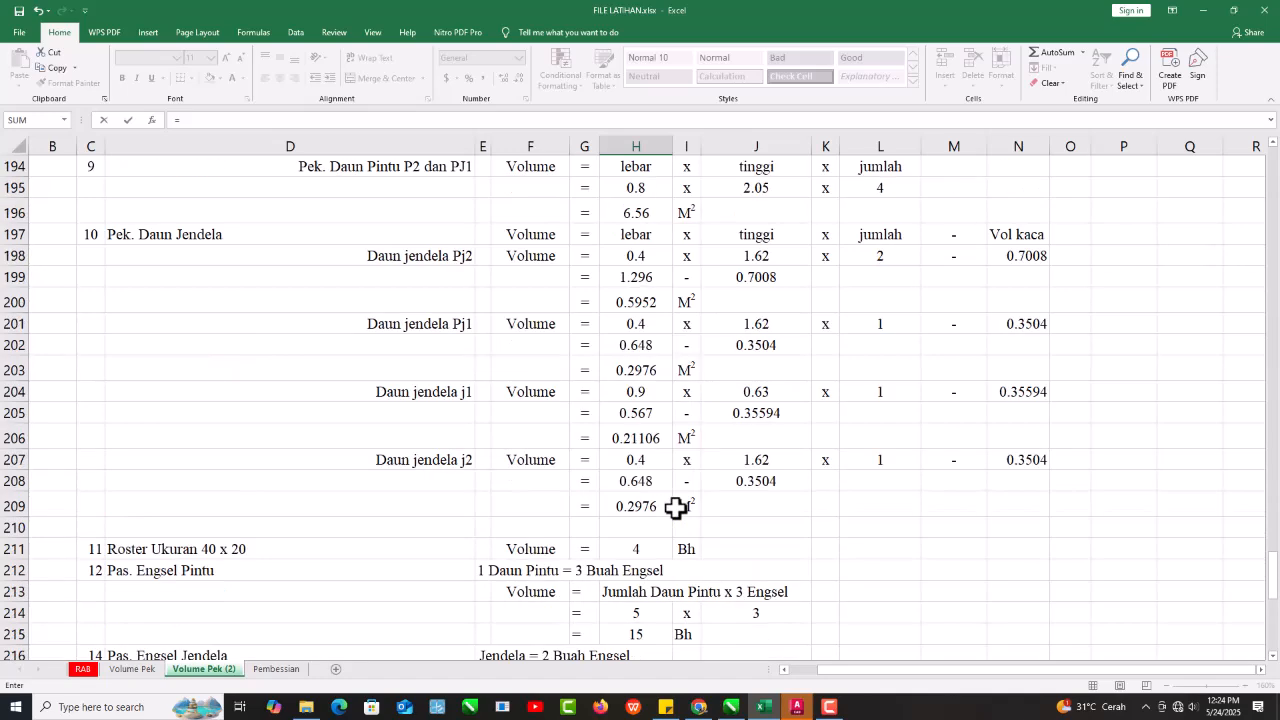
pyautogui.scroll(1, 675, 507)
pyautogui.scroll(-6, 863, 429)
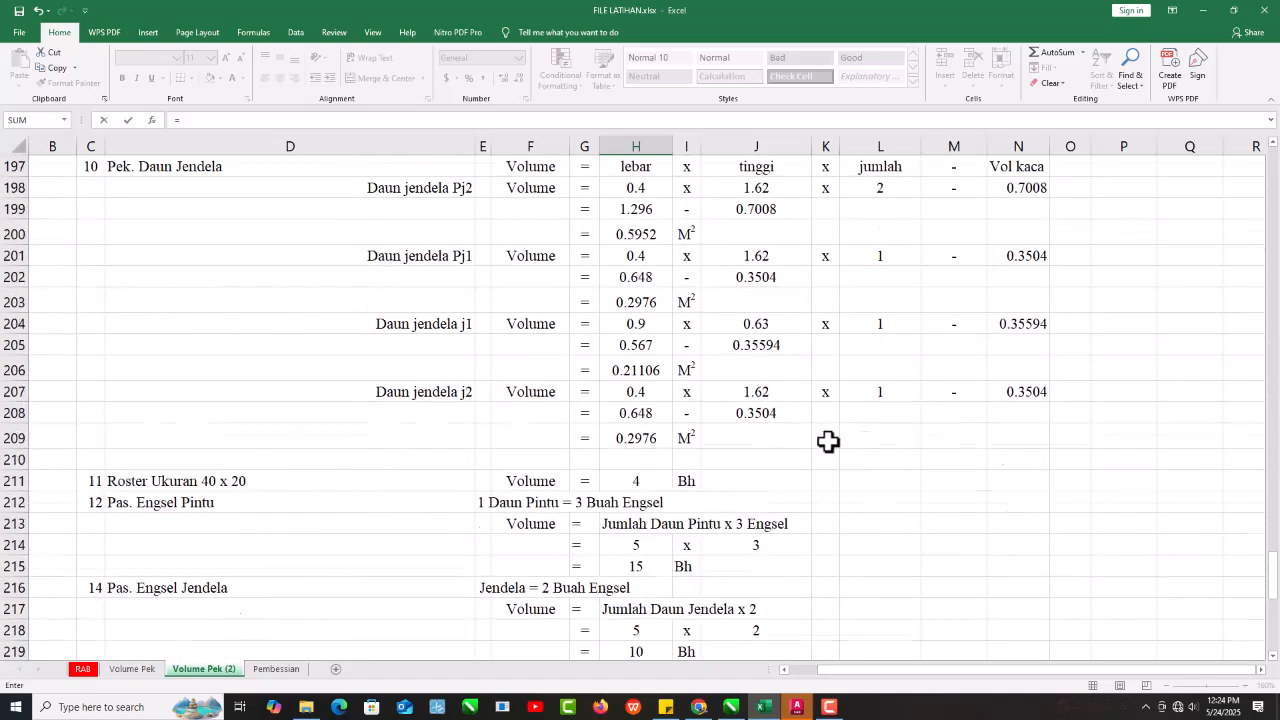
pyautogui.press('Escape')
# Link the PJ1 glass volume in H233 to N201 and the PJ2 glass volume in H234 to N198.
pyautogui.click(648, 426)
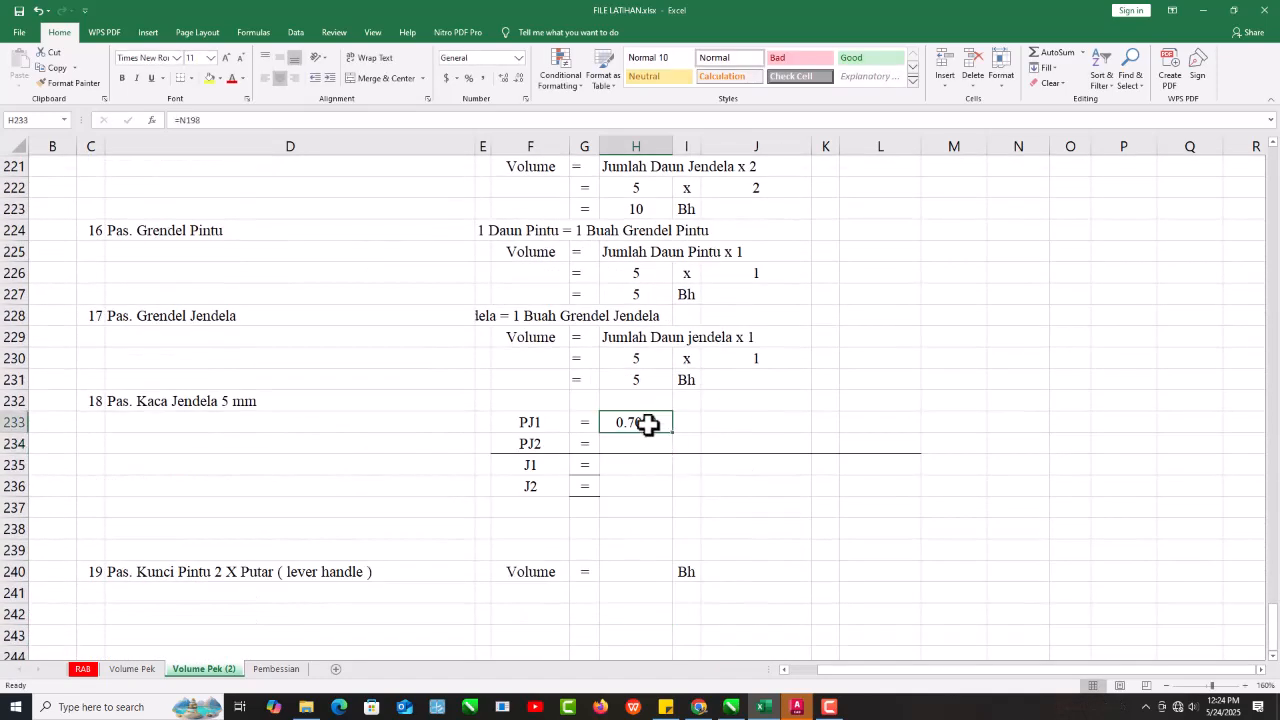
pyautogui.write('=')
pyautogui.scroll(12, 703, 463)
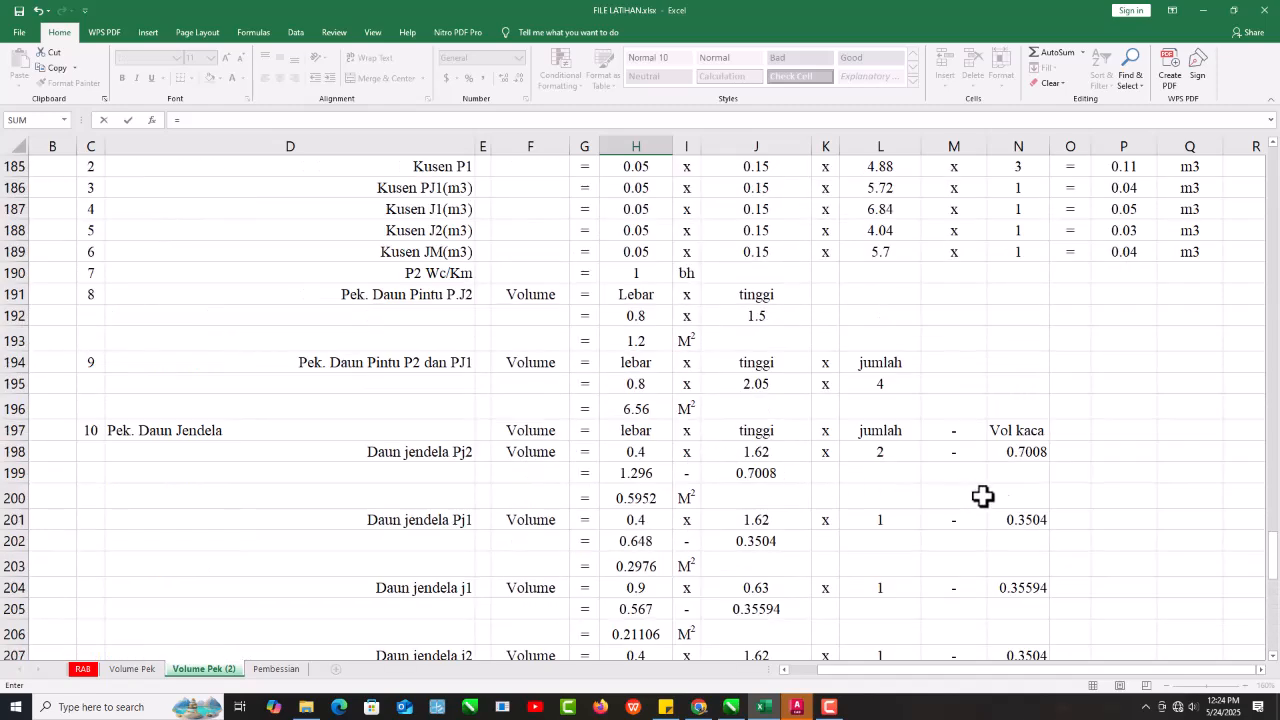
pyautogui.click(1030, 520)
pyautogui.press('Return')
pyautogui.write('=')
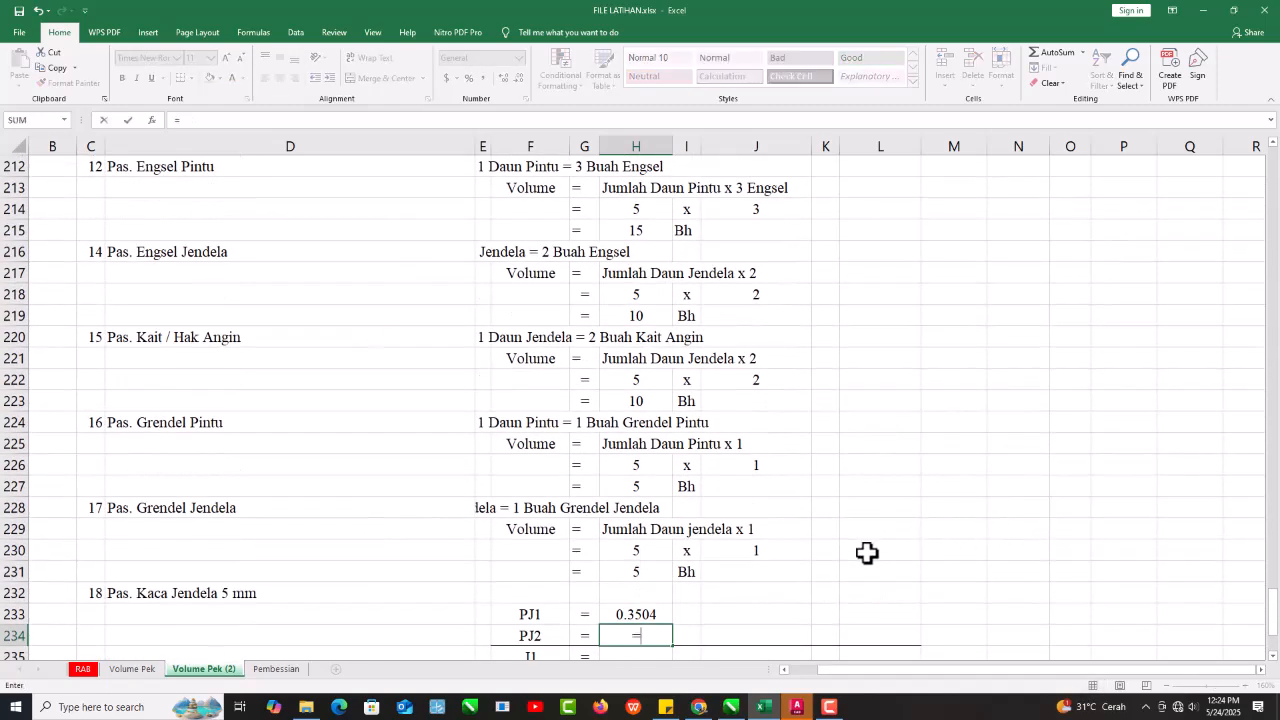
pyautogui.scroll(8, 680, 494)
pyautogui.click(1032, 386)
pyautogui.press('Return')
# Link the J1 glass volume in H235 to N204 and the J2 glass volume in H236 to N207.
pyautogui.write('=')
pyautogui.scroll(8, 806, 472)
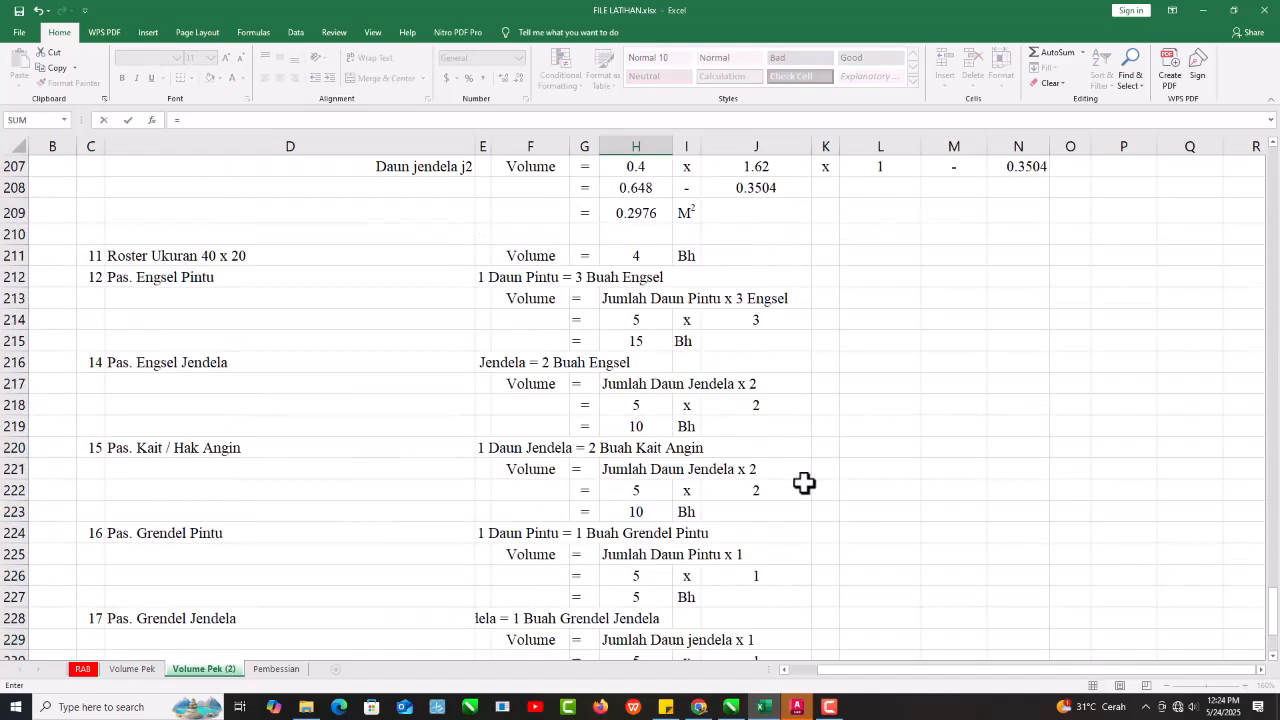
pyautogui.click(1020, 303)
pyautogui.press('Return')
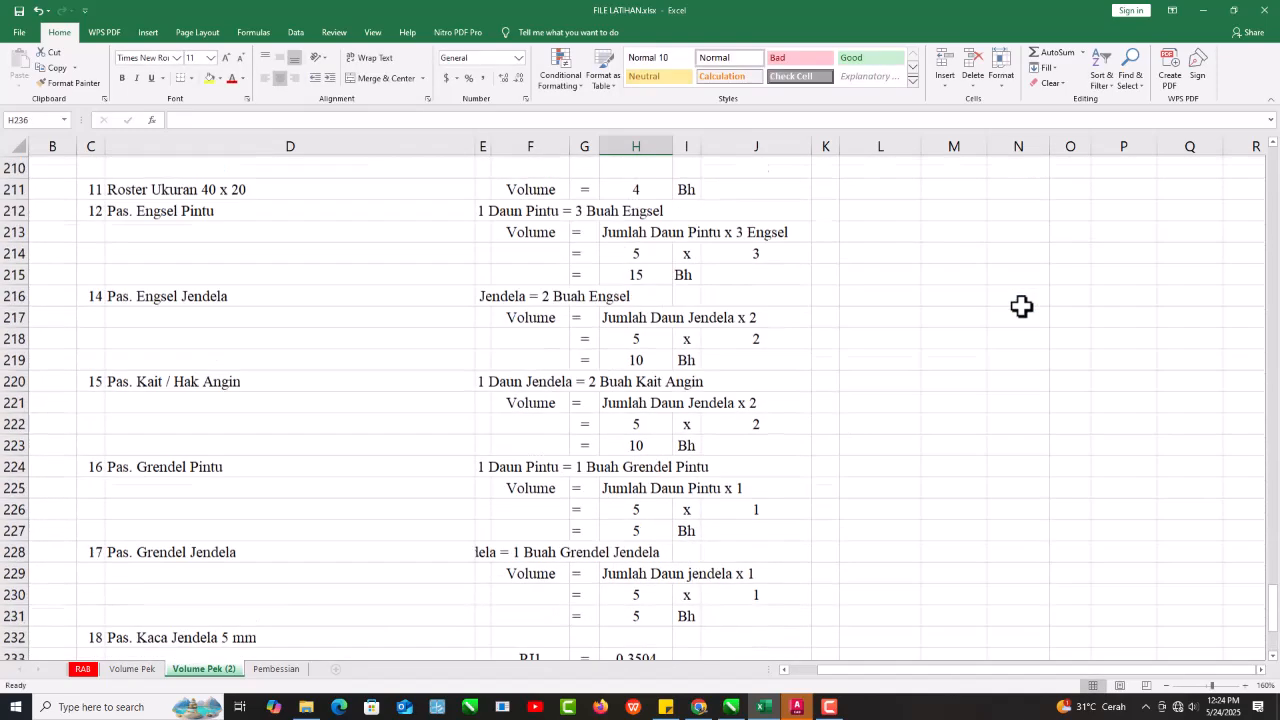
pyautogui.write('=')
pyautogui.scroll(2, 894, 446)
pyautogui.scroll(4, 894, 446)
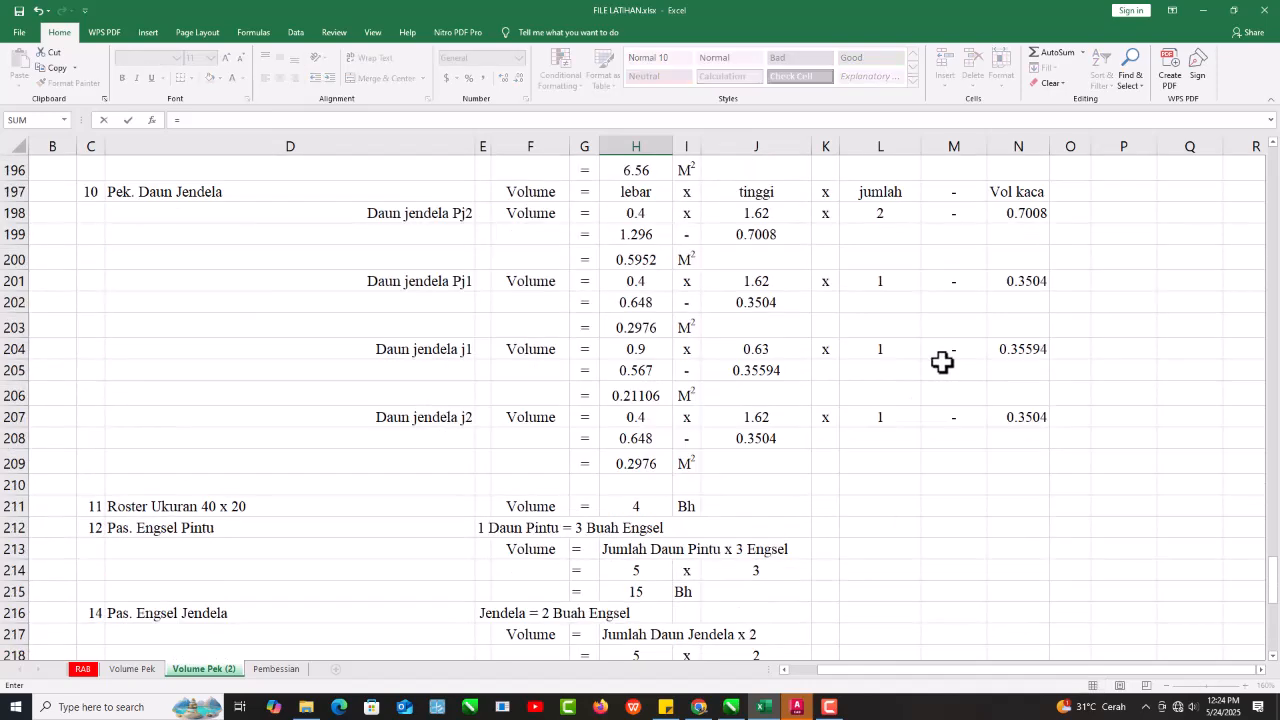
pyautogui.click(1028, 415)
pyautogui.press('Return')
# Compare the Vol kaca values in column N of item 10 with the glass volumes listed in item 18.
pyautogui.scroll(11, 890, 420)
pyautogui.scroll(-3, 1011, 363)
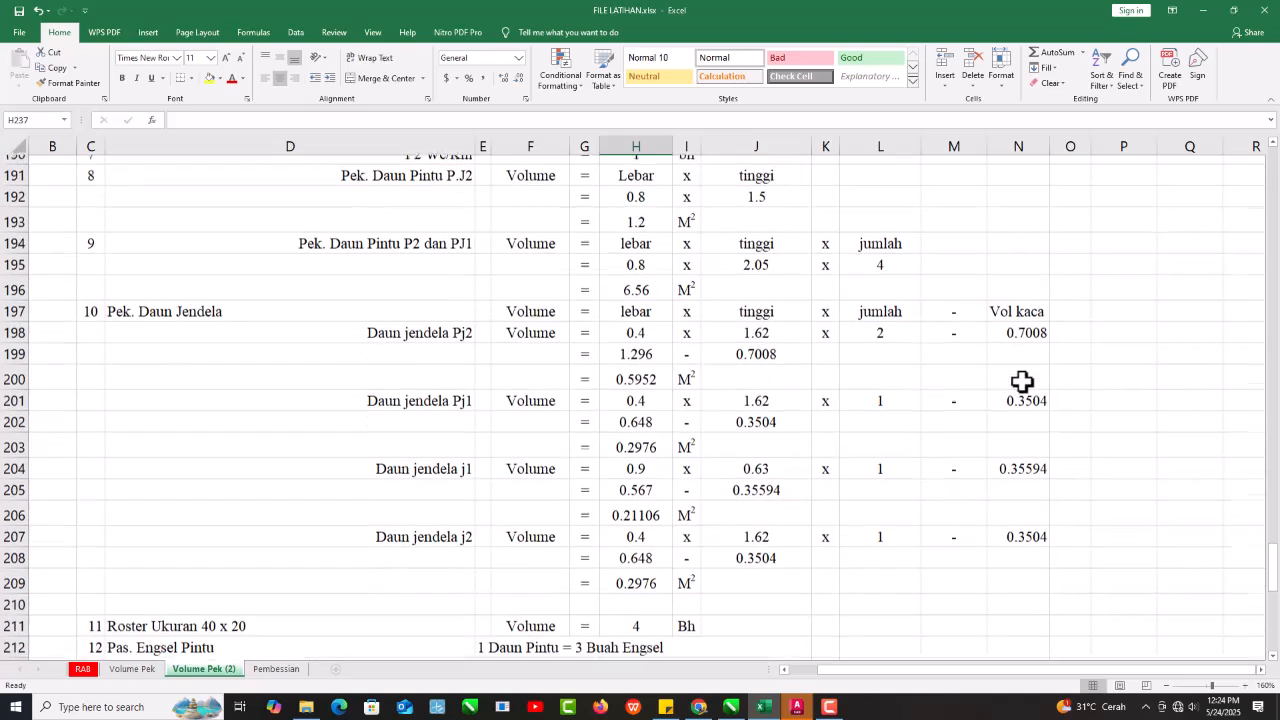
pyautogui.moveTo(1022, 322); pyautogui.dragTo(1014, 537)
pyautogui.scroll(-10, 983, 500)
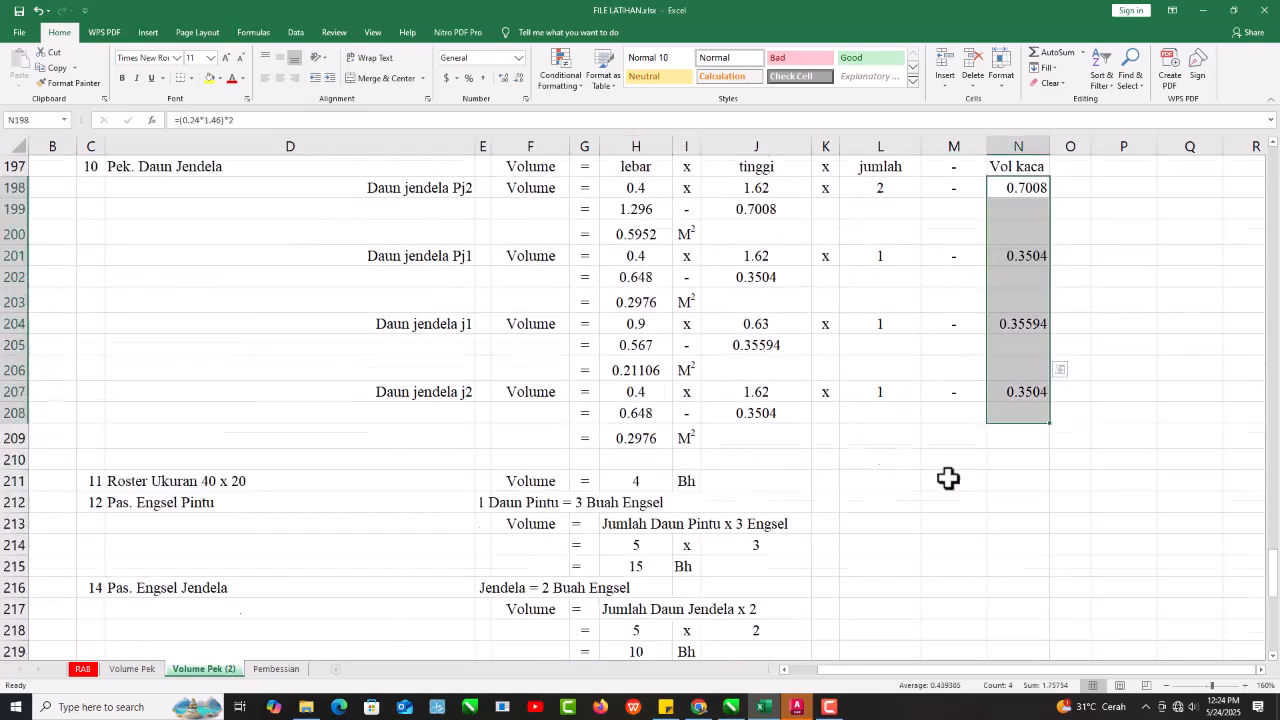
pyautogui.scroll(-1, 916, 449)
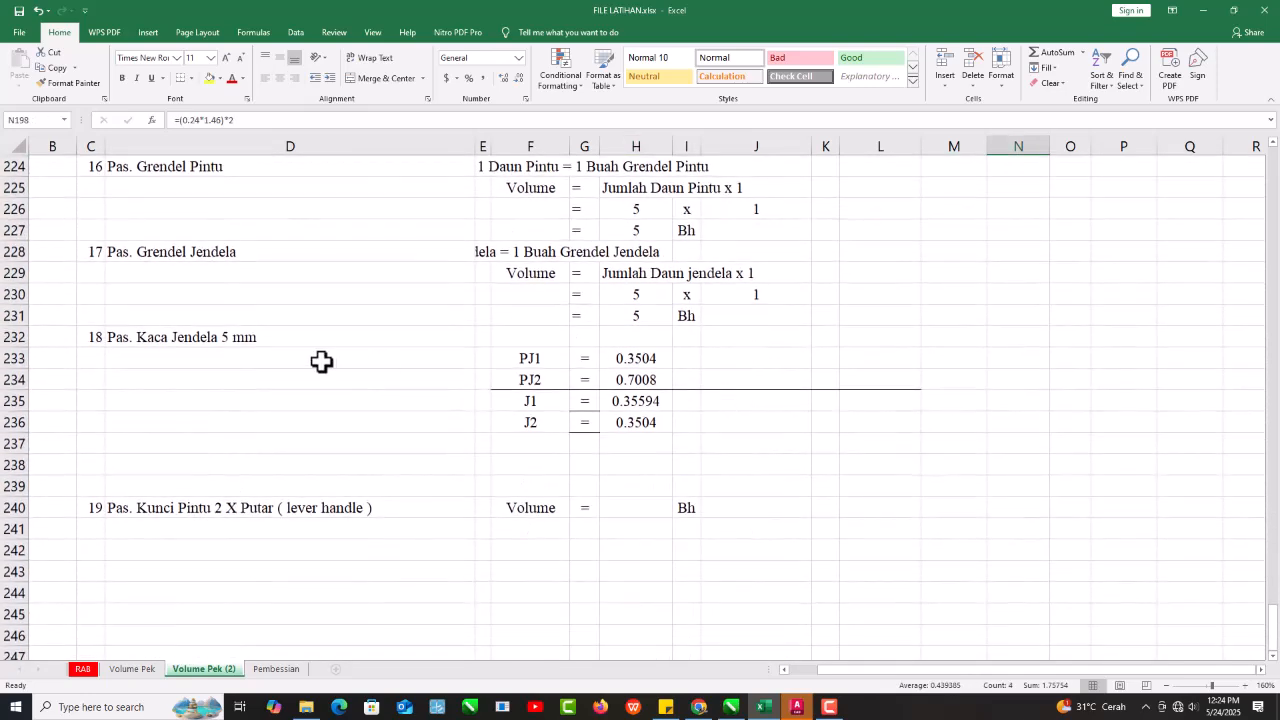
pyautogui.click(731, 445)
# Enter the unit m2 in I233 and I234 and fill the unit series down to I236.
pyautogui.click(689, 355)
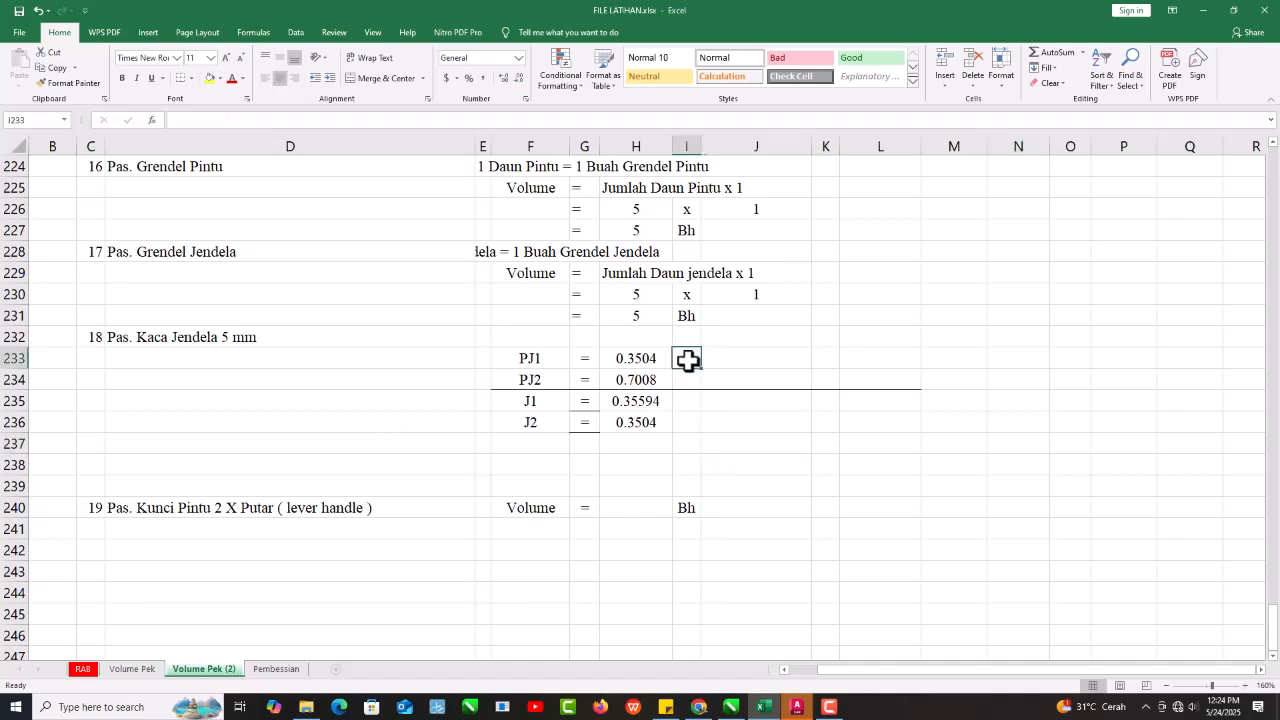
pyautogui.write('m2')
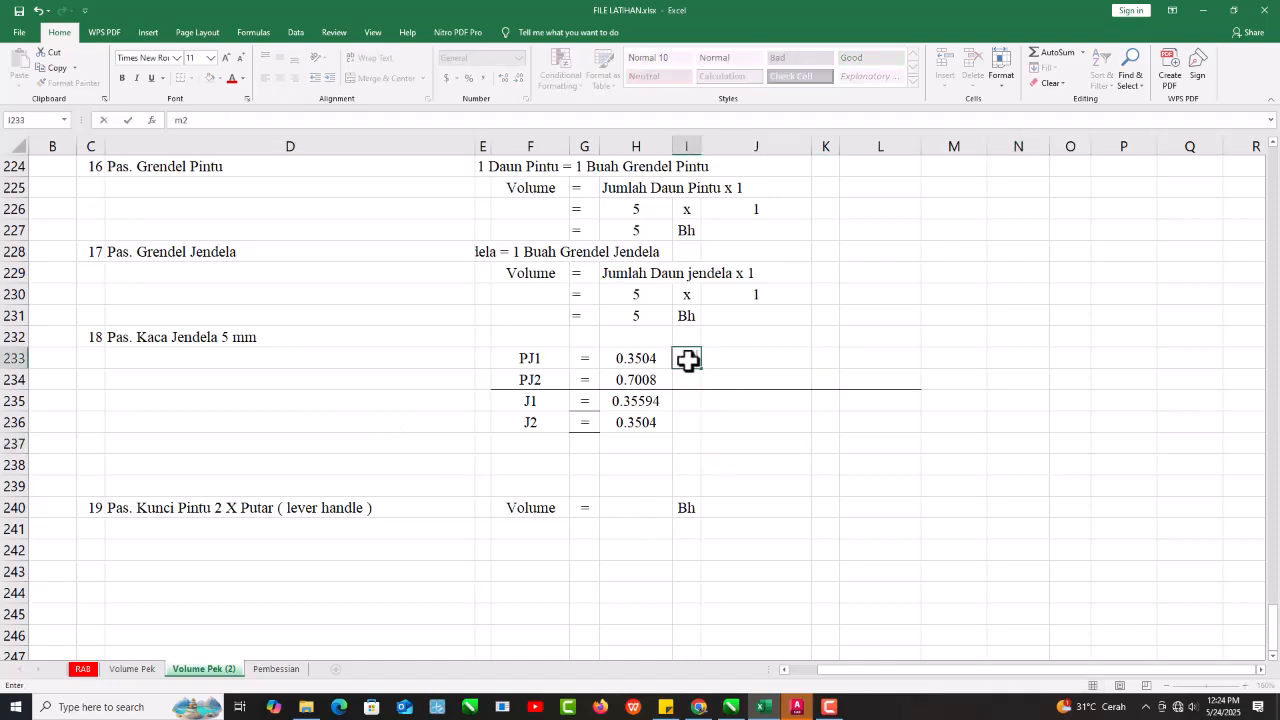
pyautogui.press('Return')
pyautogui.press('Return')
pyautogui.click(689, 360)
pyautogui.click(695, 382)
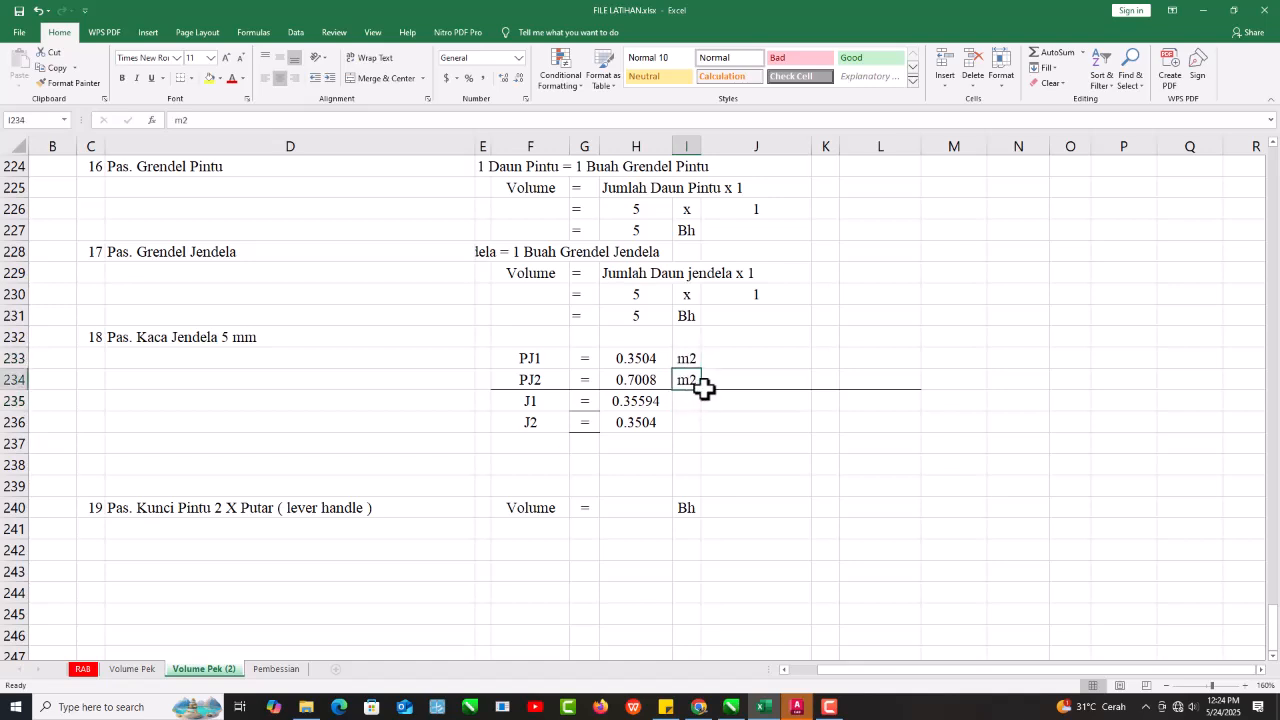
pyautogui.moveTo(703, 391); pyautogui.dragTo(700, 430)
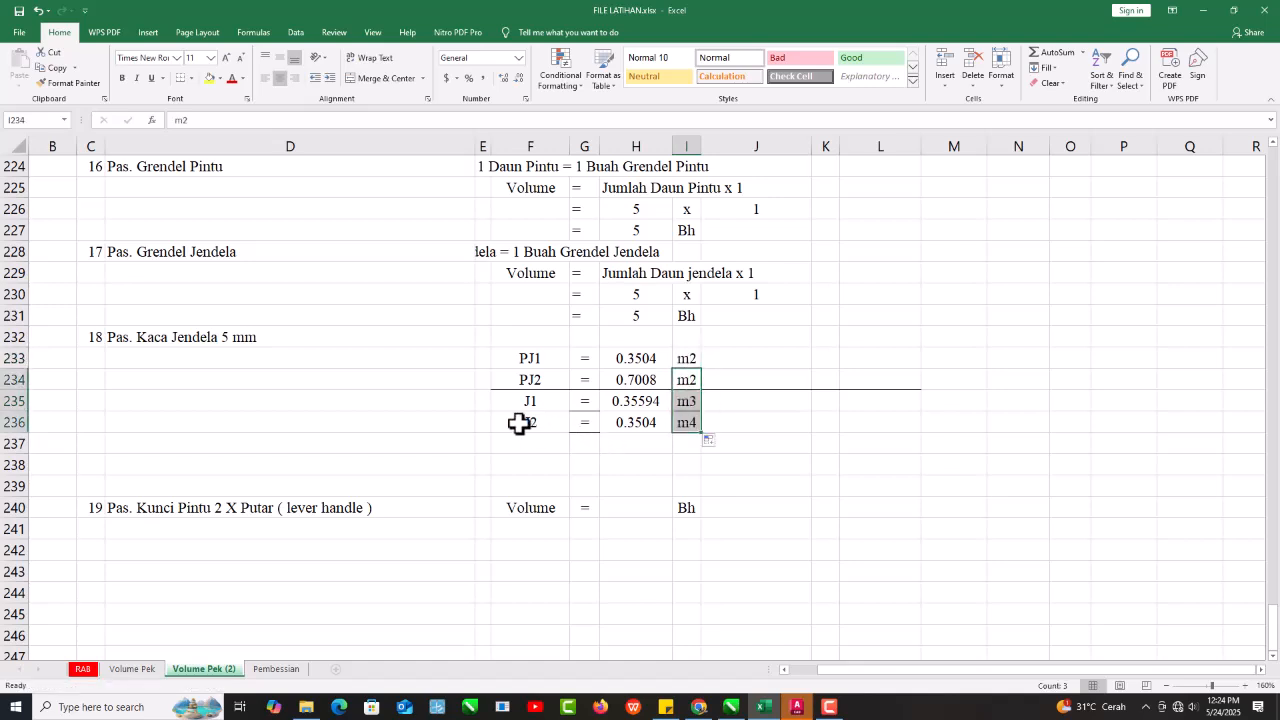
# Add a bottom border line under the J2 row across F236:I236.
pyautogui.moveTo(514, 423); pyautogui.dragTo(692, 420)
pyautogui.rightClick(684, 422)
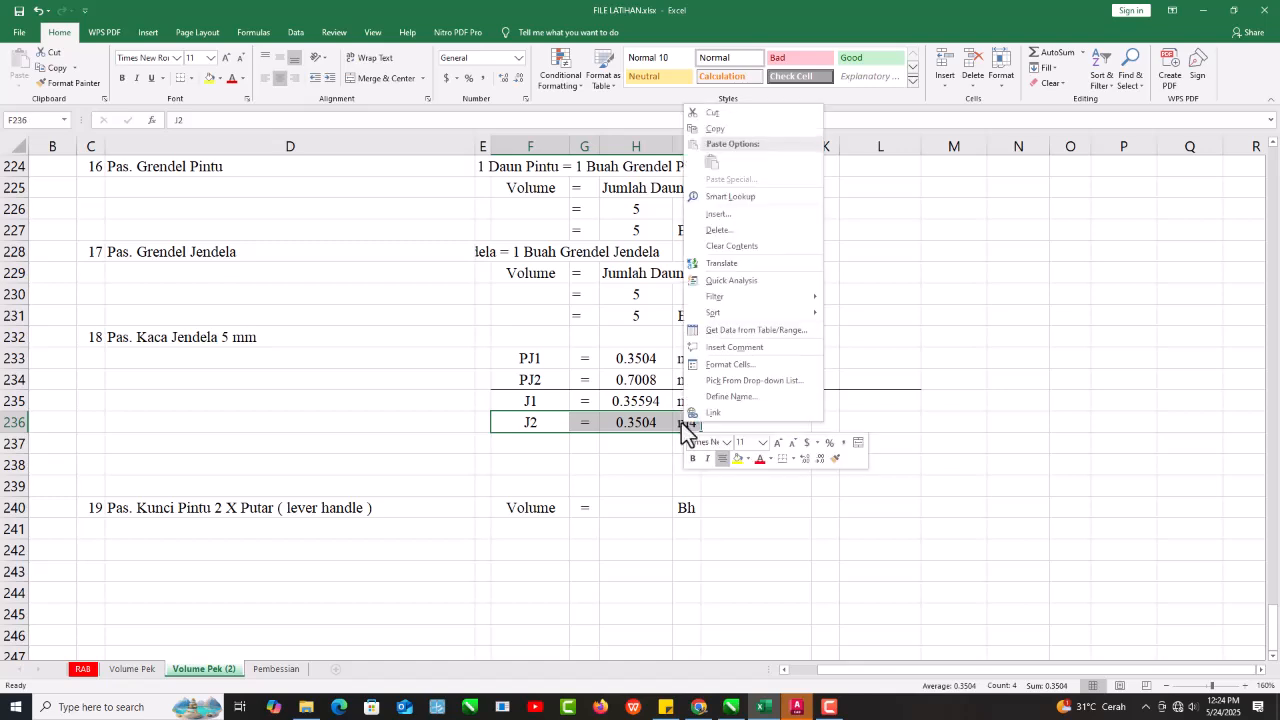
pyautogui.click(722, 368)
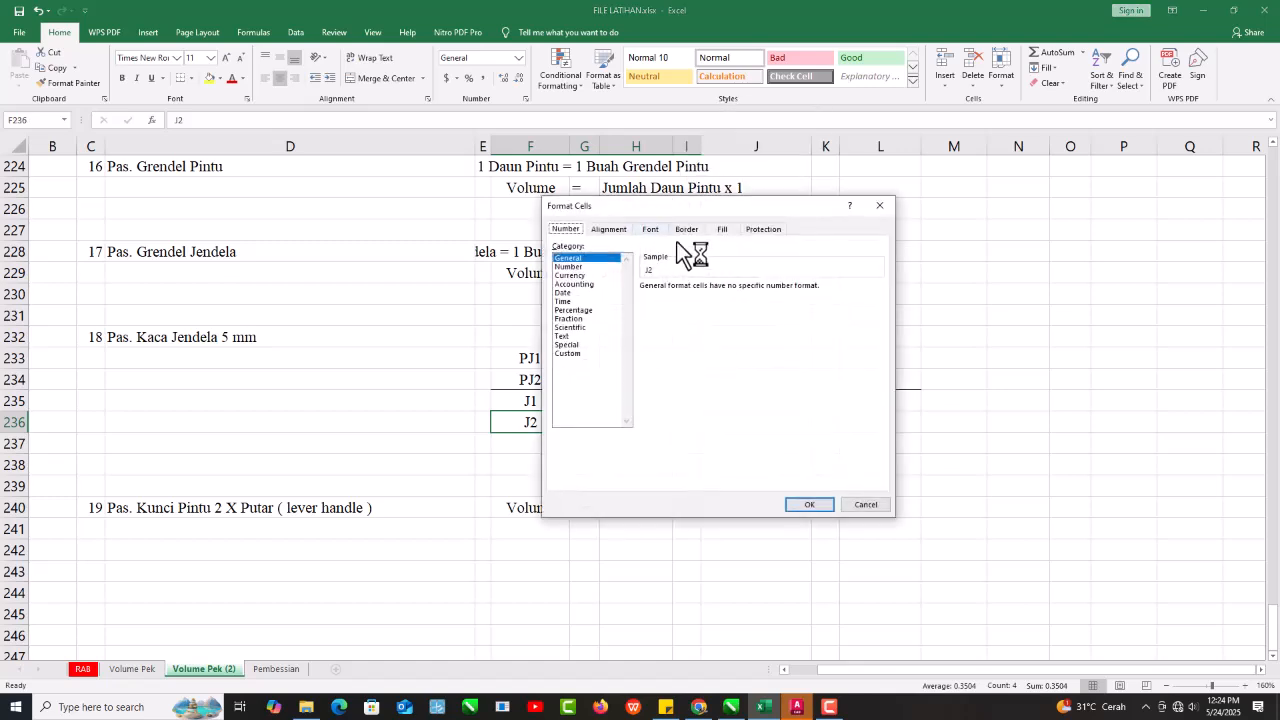
pyautogui.click(688, 229)
pyautogui.click(610, 314)
pyautogui.click(721, 369)
pyautogui.click(810, 504)
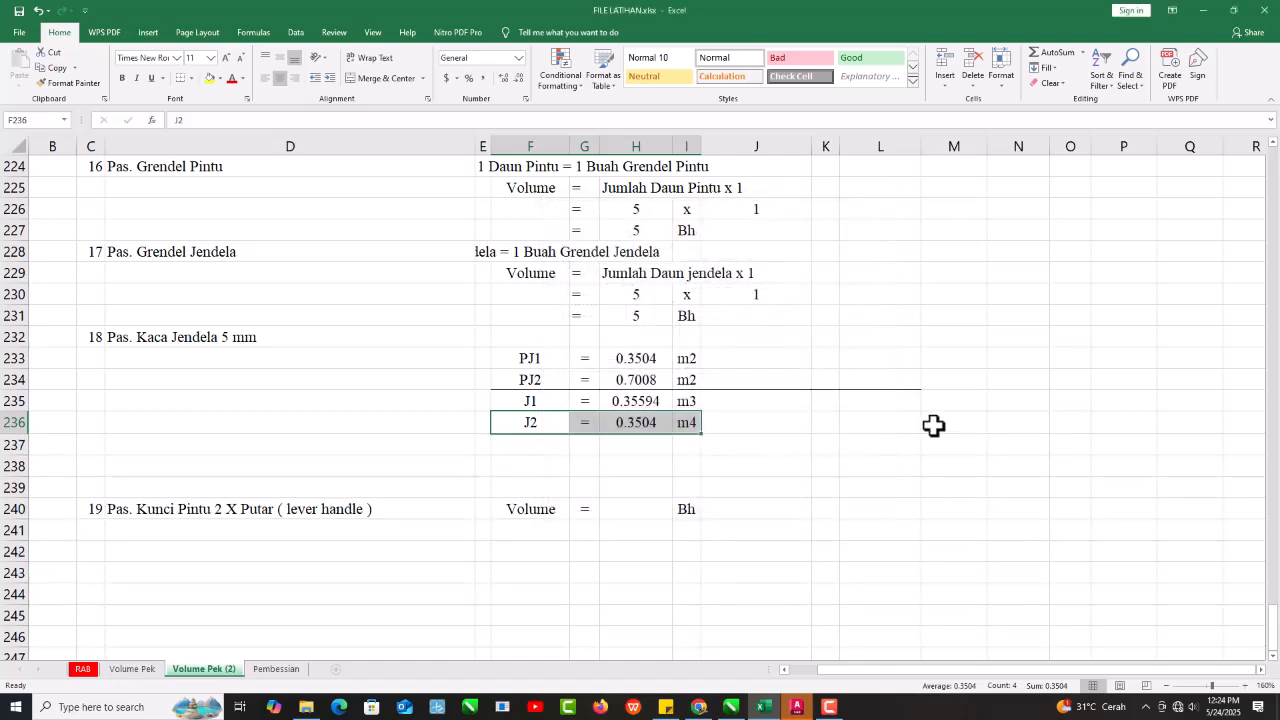
pyautogui.click(931, 426)
# Total the window glass volumes H233:H236 with a SUM formula in H237.
pyautogui.click(640, 444)
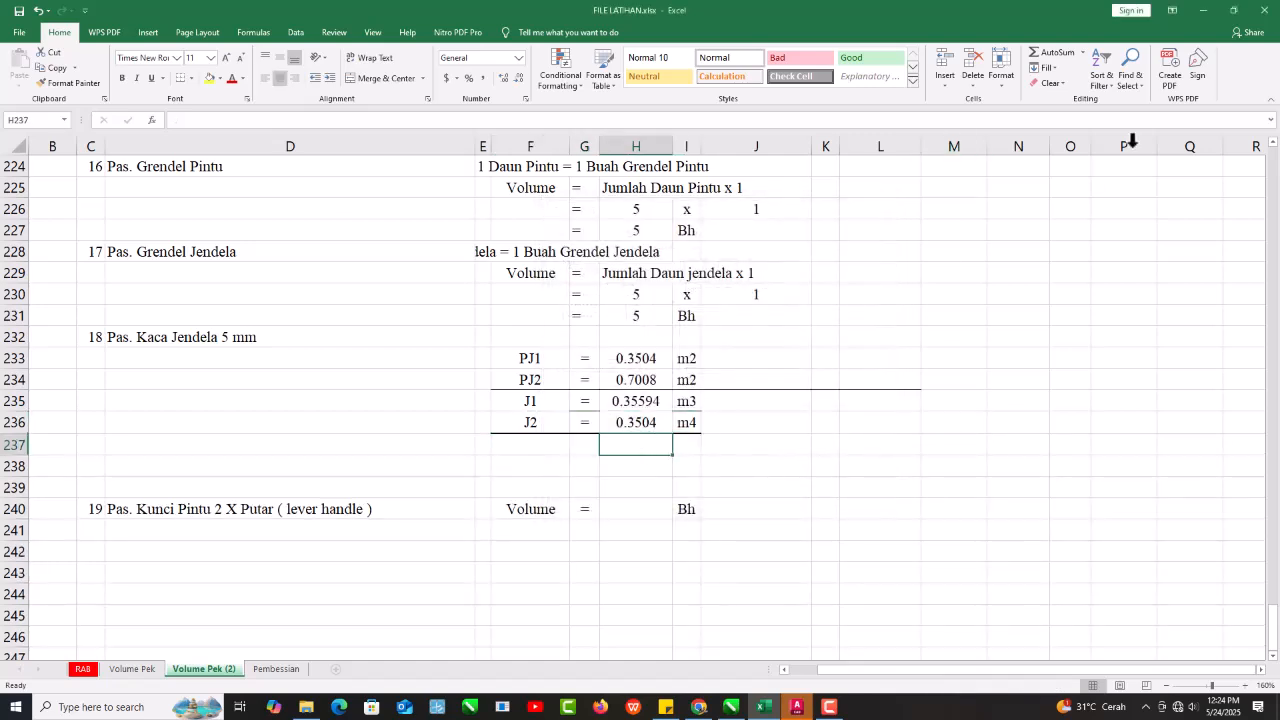
pyautogui.click(1082, 55)
pyautogui.click(1076, 70)
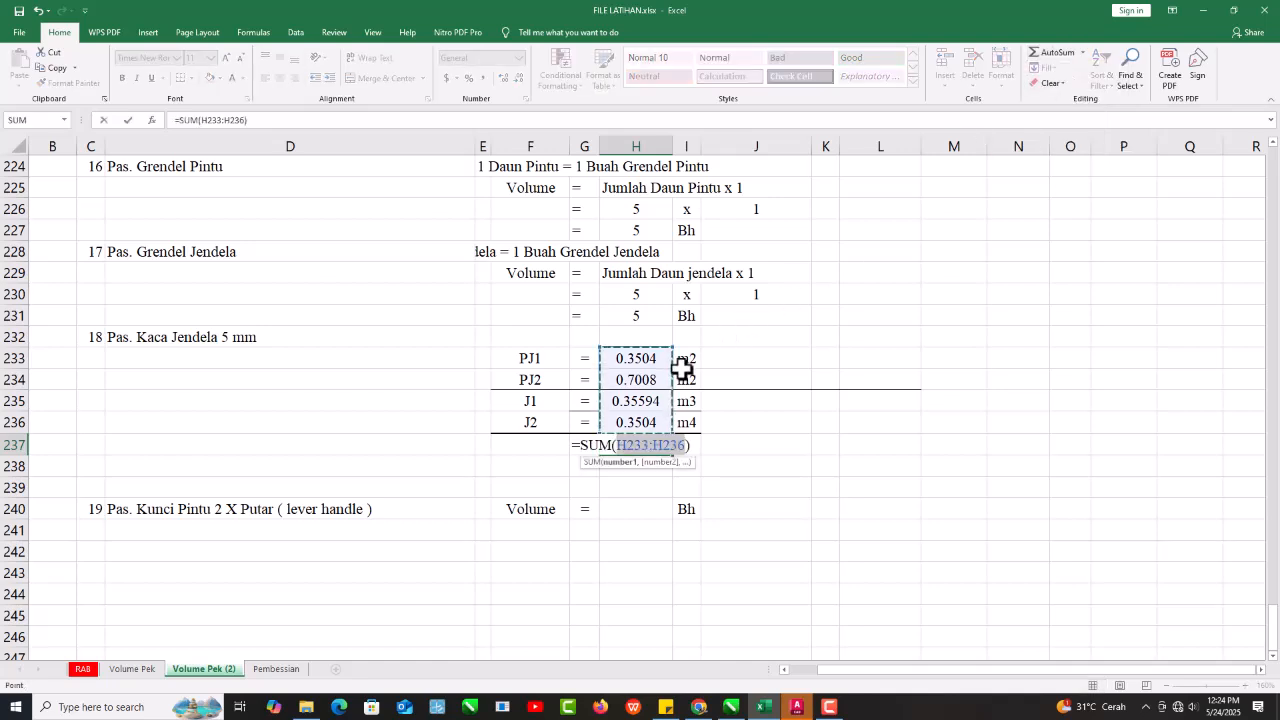
pyautogui.press('Return')
# Fill I234:I236 with identical copies of the m2 unit from I233.
pyautogui.press('Up')
pyautogui.press('Right')
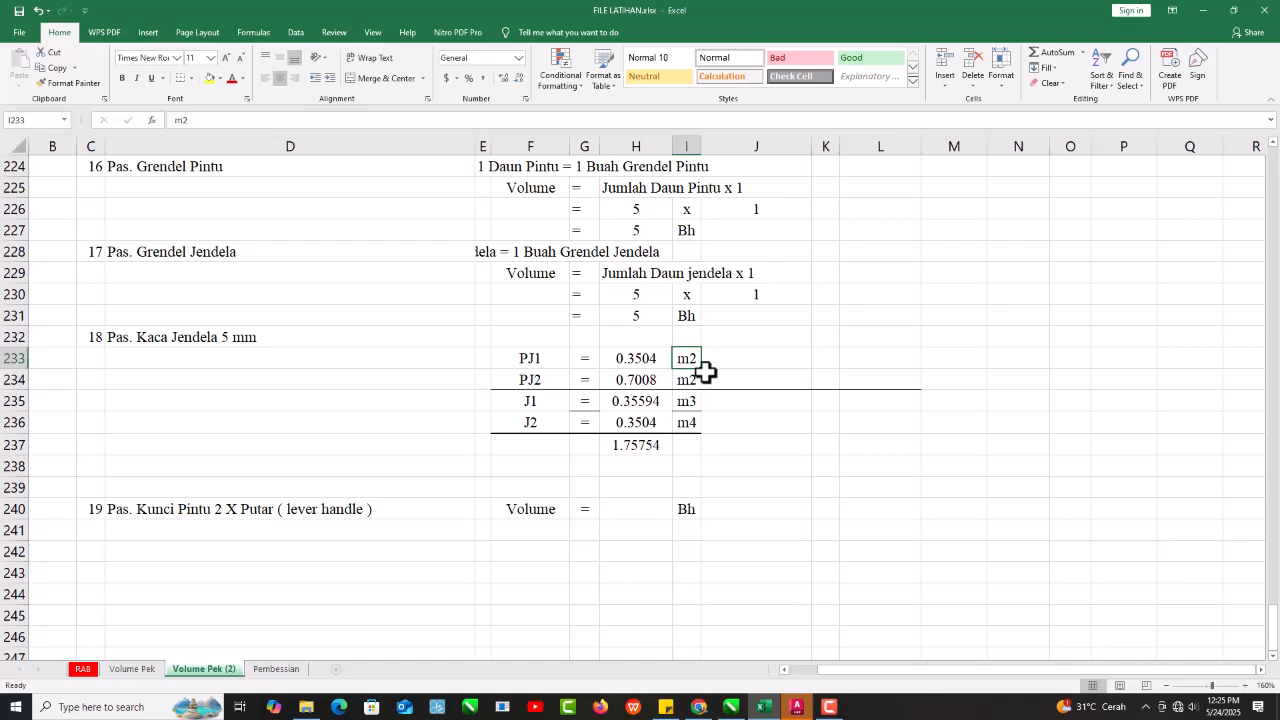
pyautogui.moveTo(703, 370); pyautogui.dragTo(700, 430)
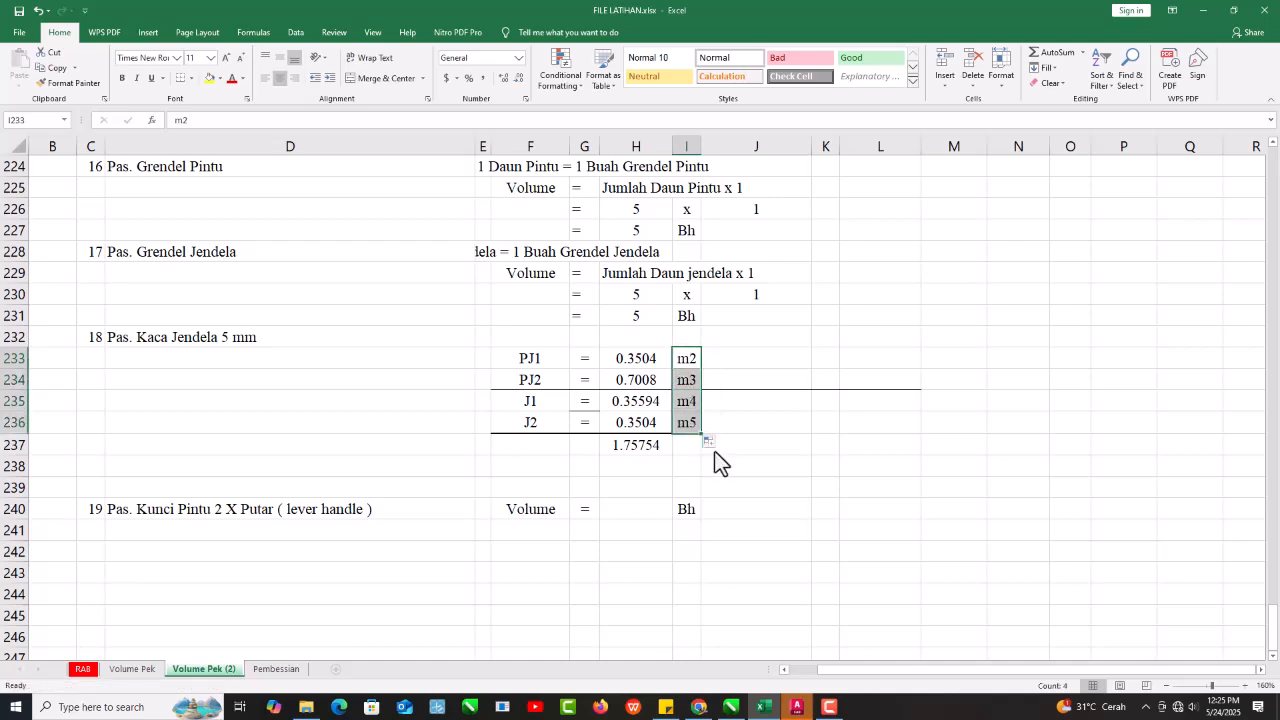
pyautogui.click(717, 453)
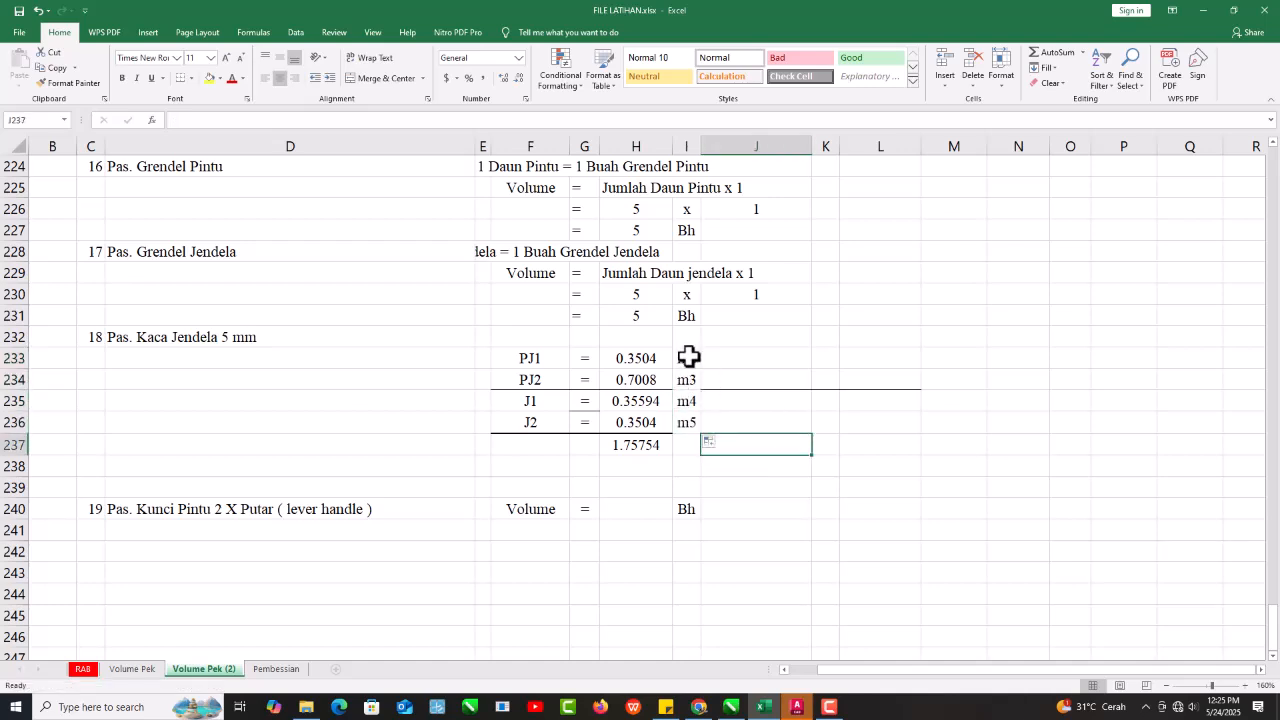
pyautogui.click(708, 445)
pyautogui.click(735, 462)
# Enter the unit m2 in I237 beside the window glass total.
pyautogui.click(682, 445)
pyautogui.write('m2')
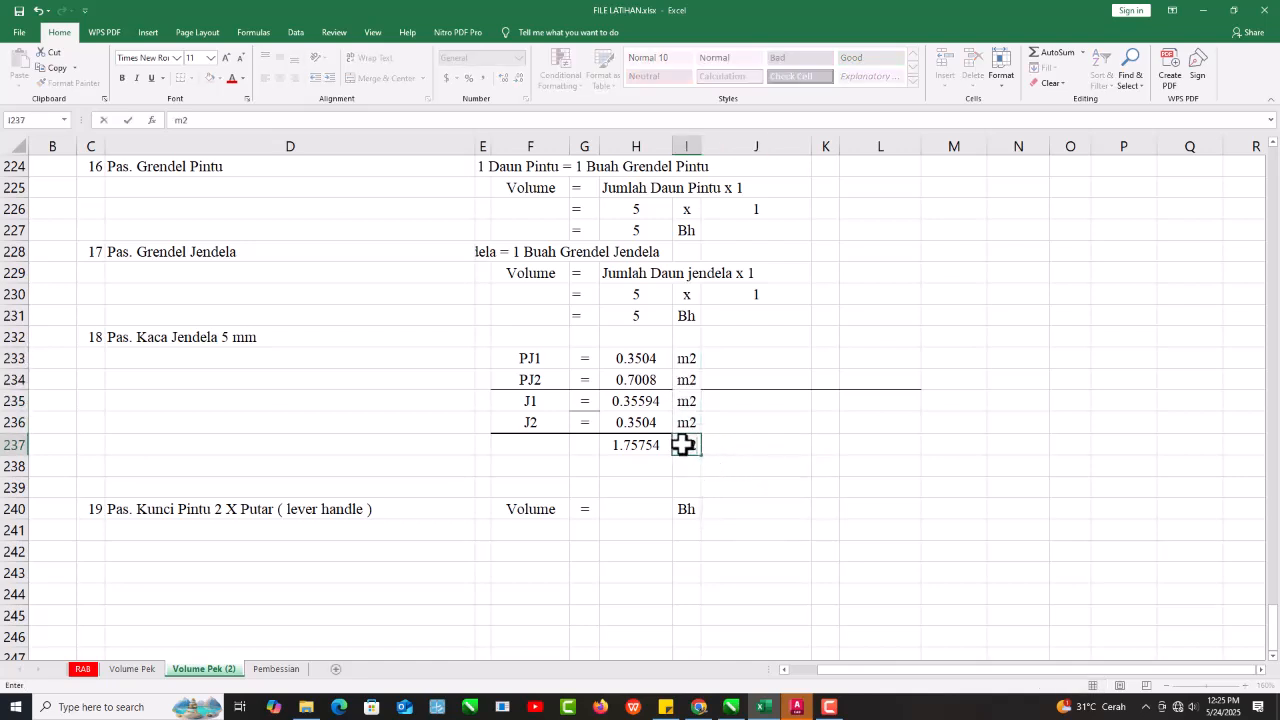
pyautogui.press('Return')
pyautogui.click(527, 446)
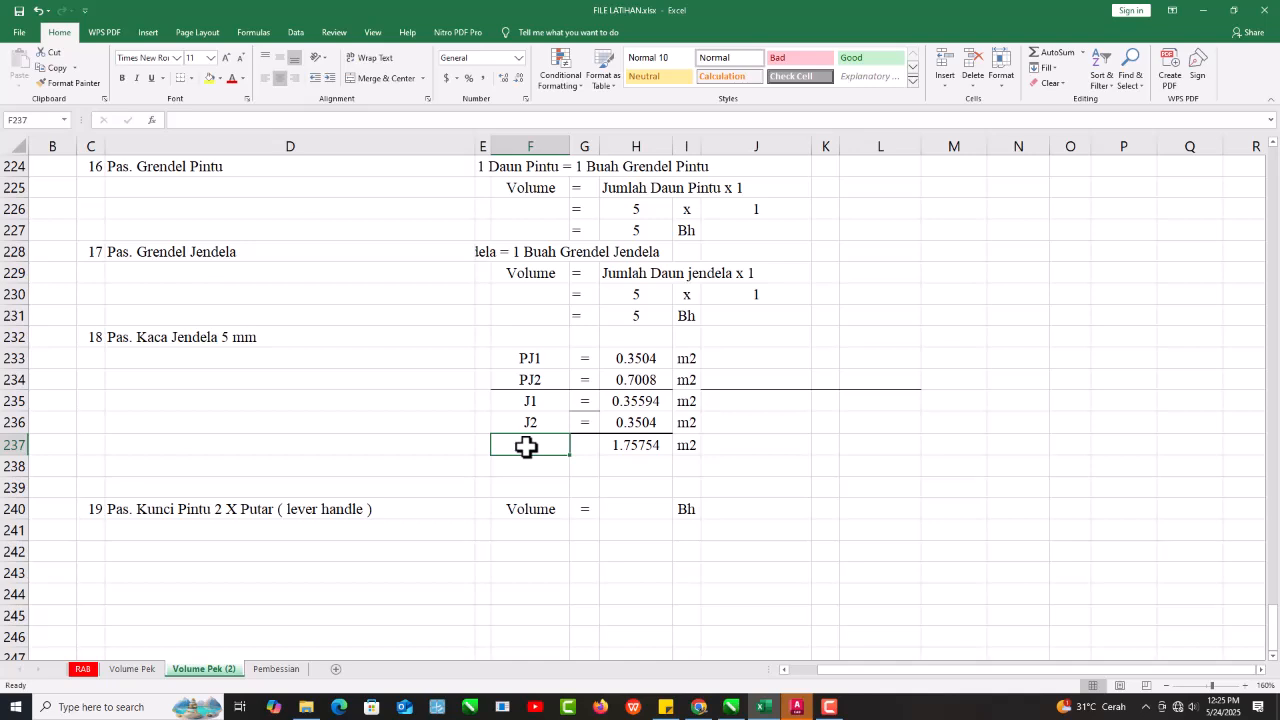
# Label the glass total row "Total V Kaca" in F237, add "=" in G237, and widen column F to fit the label.
pyautogui.write('Total')
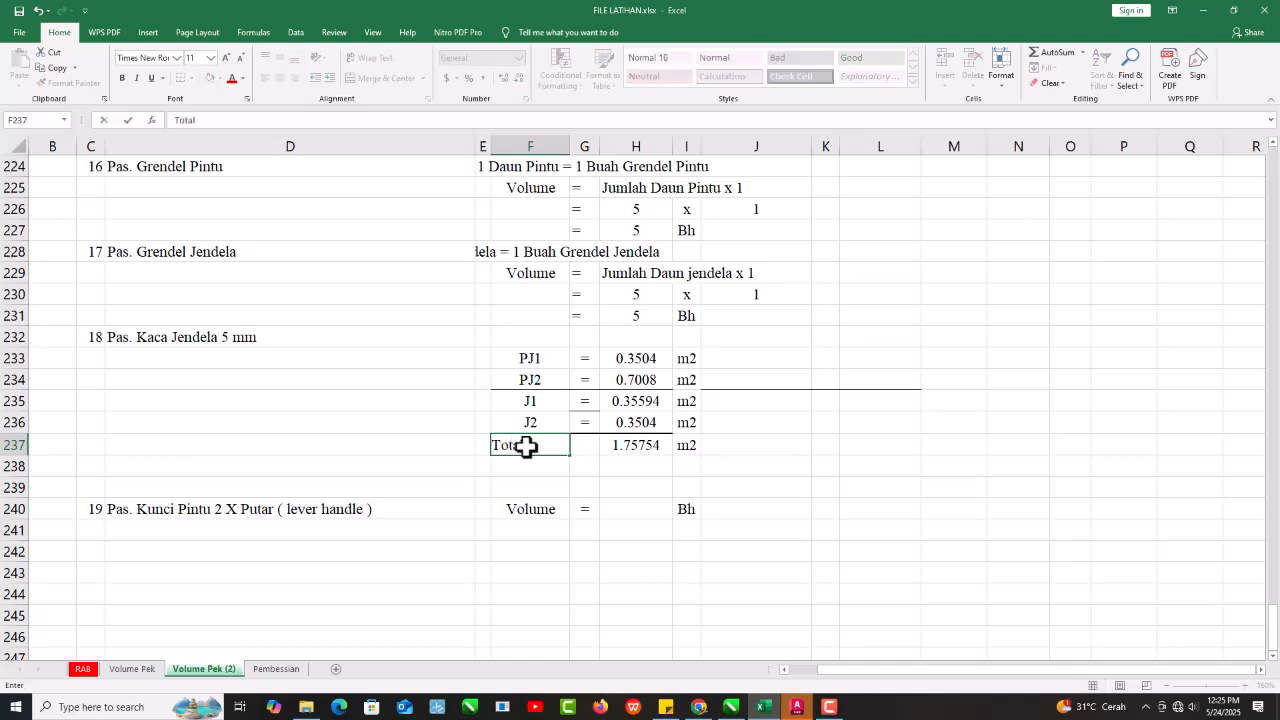
pyautogui.write(' V Kaca')
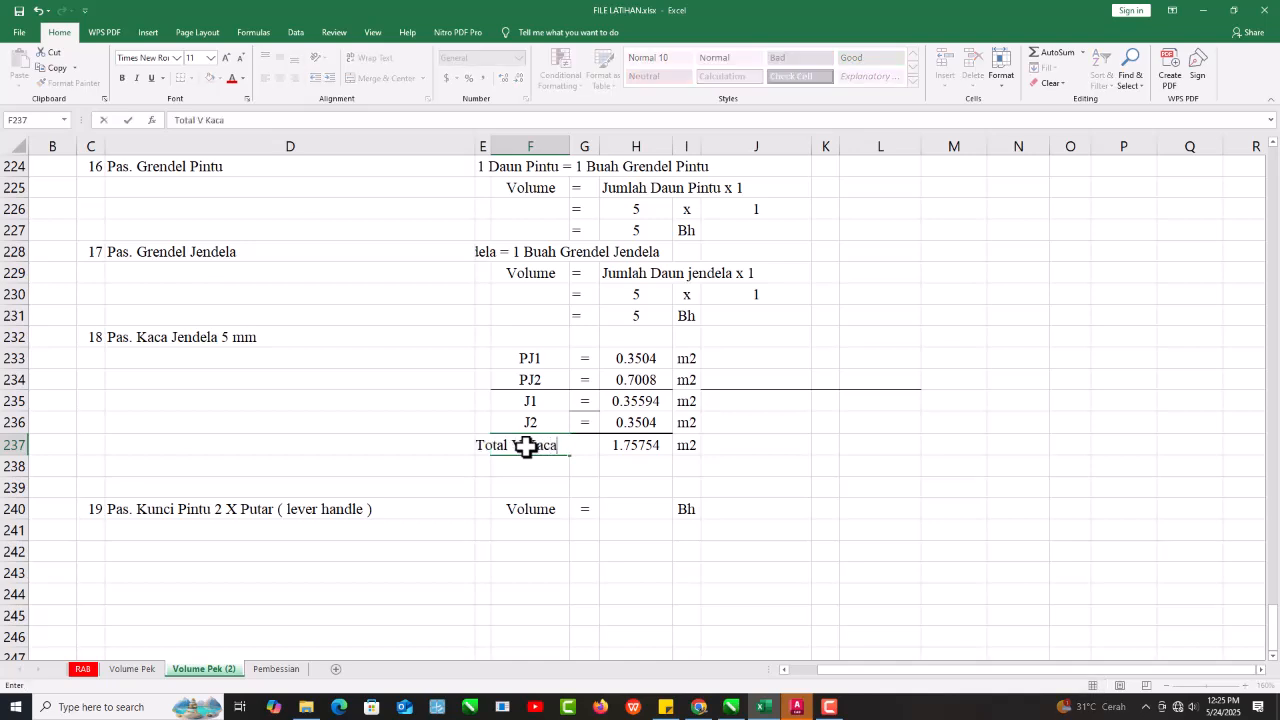
pyautogui.press('Return')
pyautogui.click(592, 442)
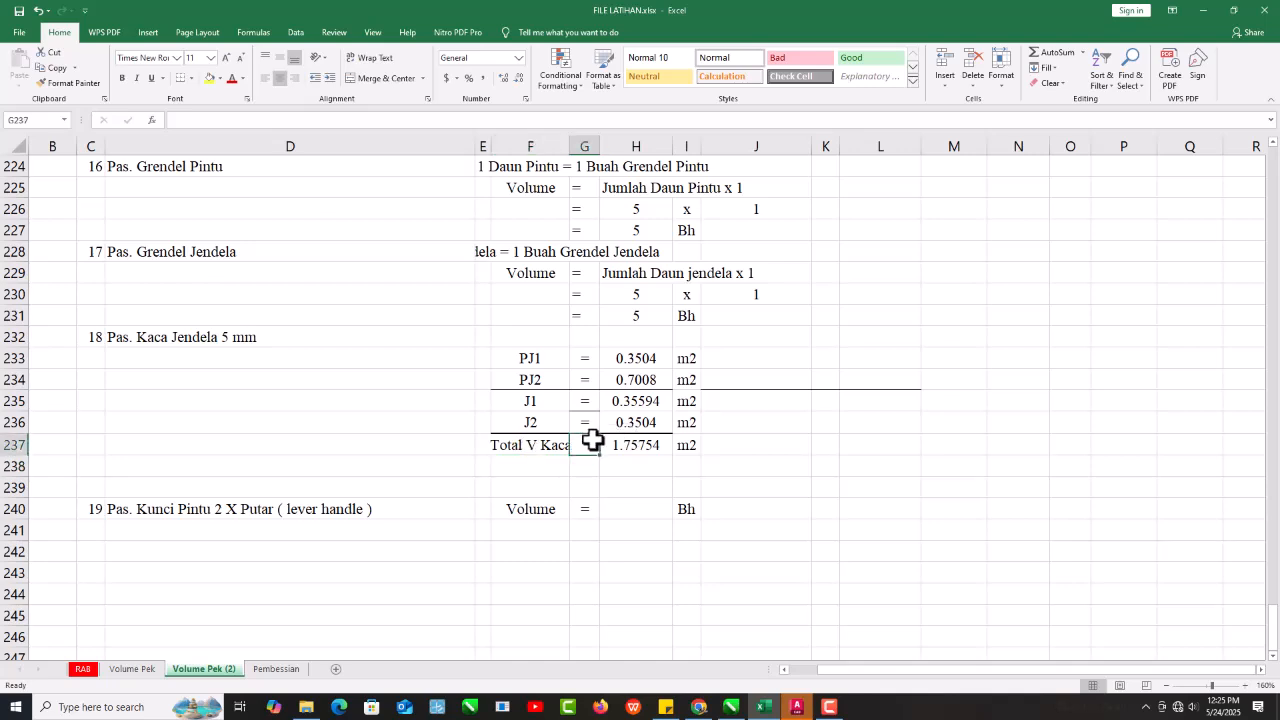
pyautogui.write("'=")
pyautogui.press('Return')
pyautogui.moveTo(570, 144); pyautogui.dragTo(579, 143)
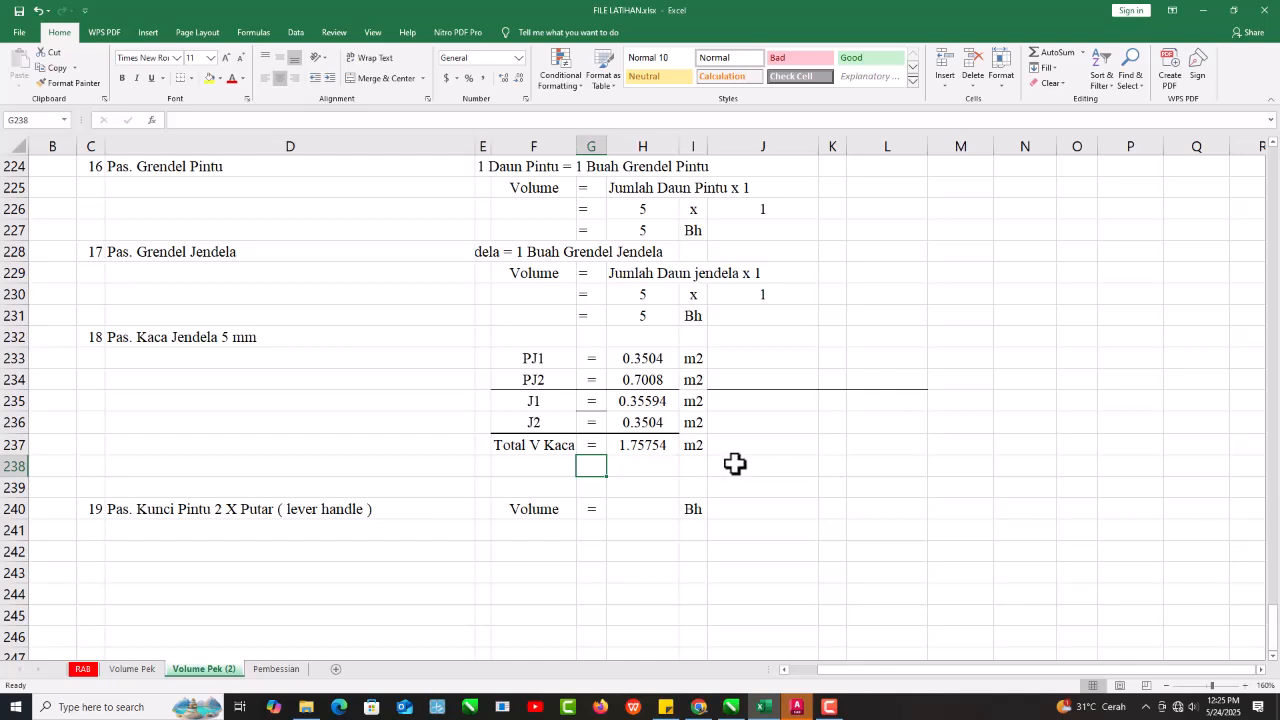
# Format the glass total in H237 and the window glass volumes in H233:H236 to two decimal places.
pyautogui.click(644, 440)
pyautogui.click(518, 78)
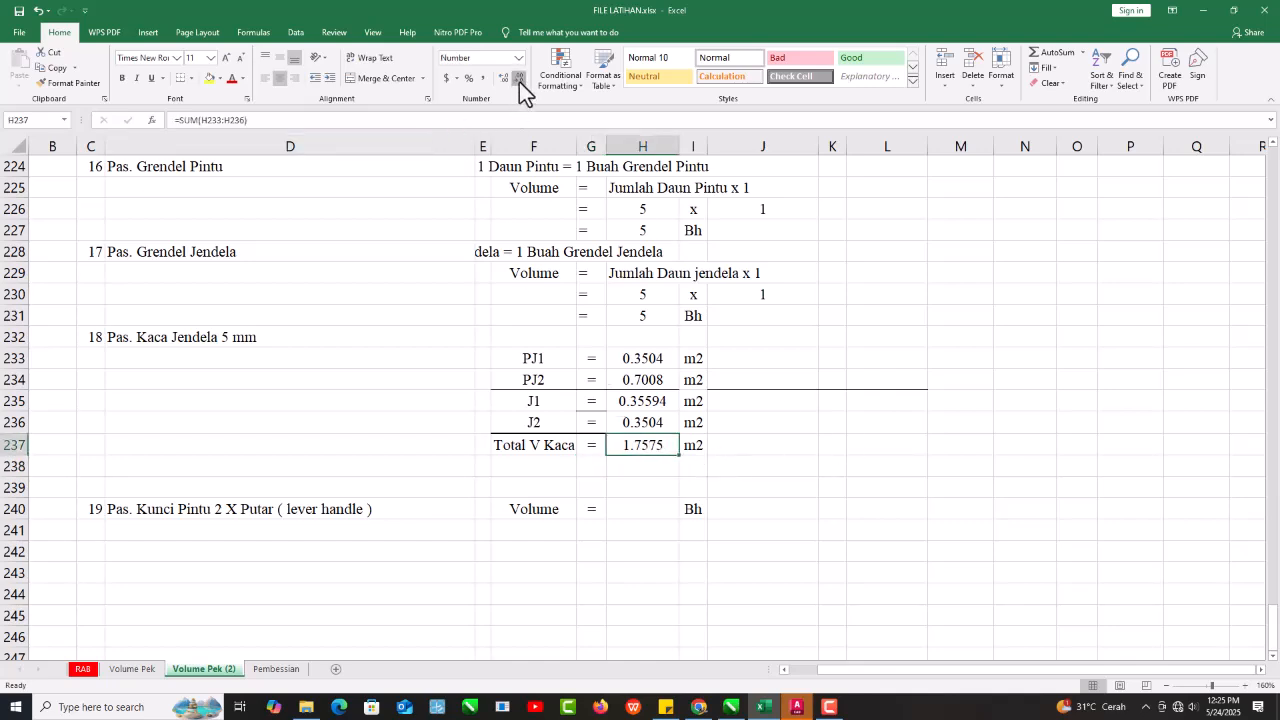
pyautogui.click(519, 82)
pyautogui.click(799, 441)
pyautogui.moveTo(646, 361); pyautogui.dragTo(644, 420)
pyautogui.click(523, 77)
pyautogui.click(523, 77)
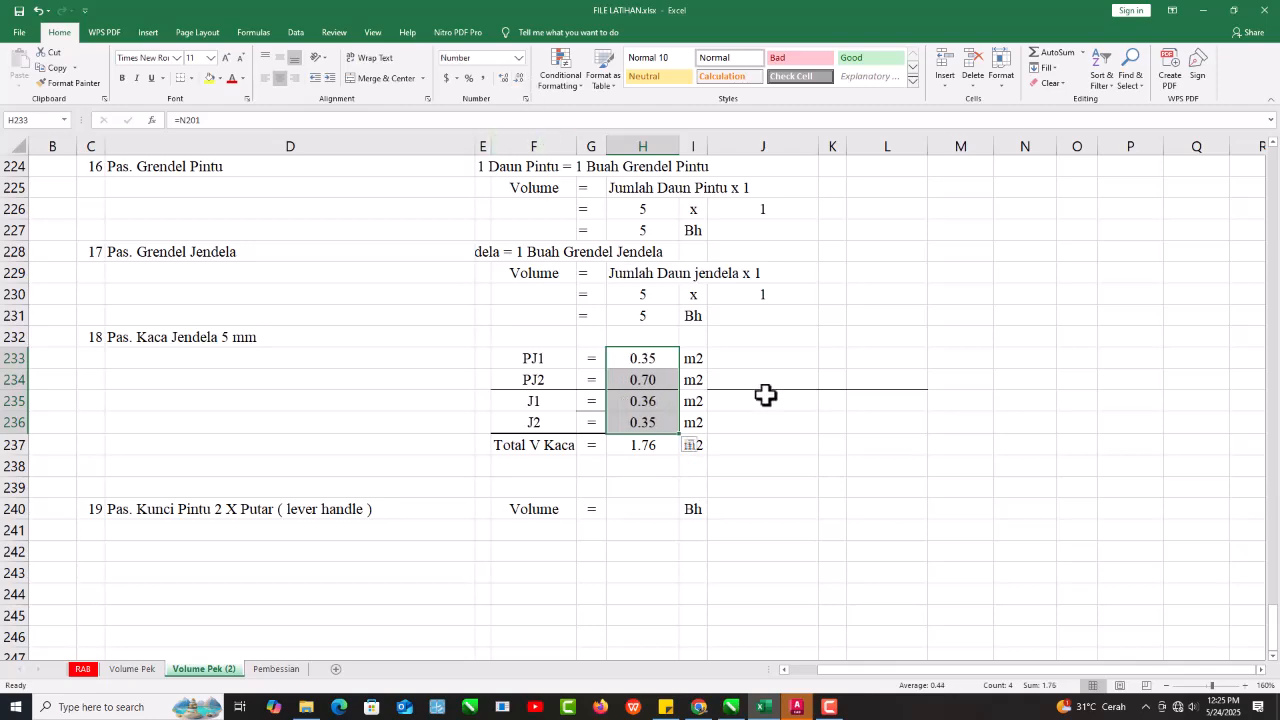
pyautogui.click(836, 505)
# Set the lever handle door lock volume in H240 to reference the door leaf count in H214.
pyautogui.scroll(2, 129, 534)
pyautogui.scroll(-2, 131, 540)
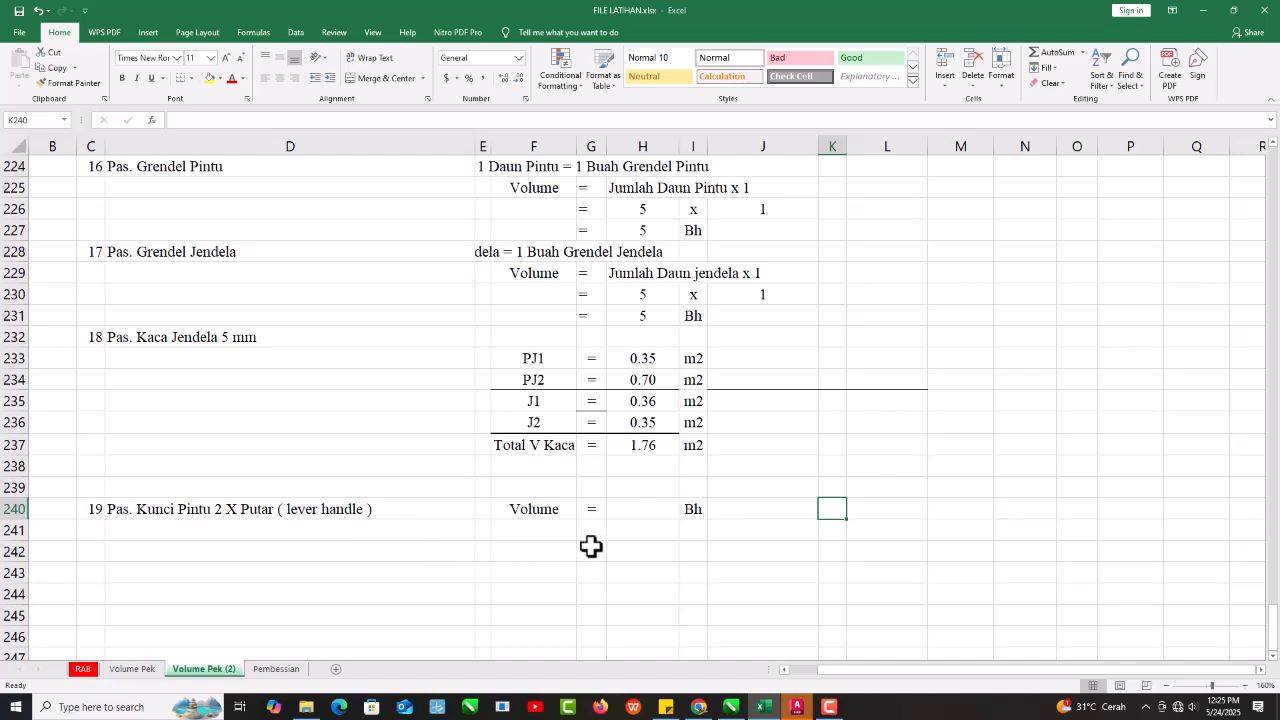
pyautogui.click(650, 517)
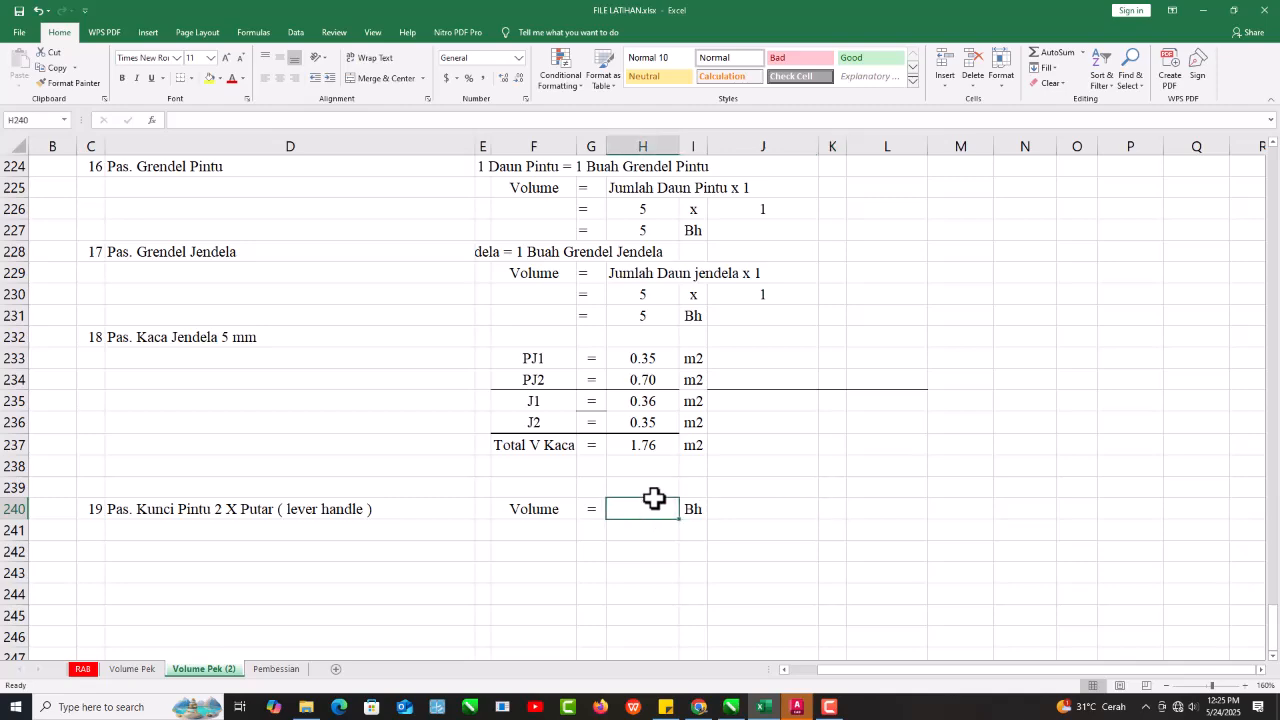
pyautogui.write('=')
pyautogui.scroll(6, 615, 500)
pyautogui.scroll(2, 597, 490)
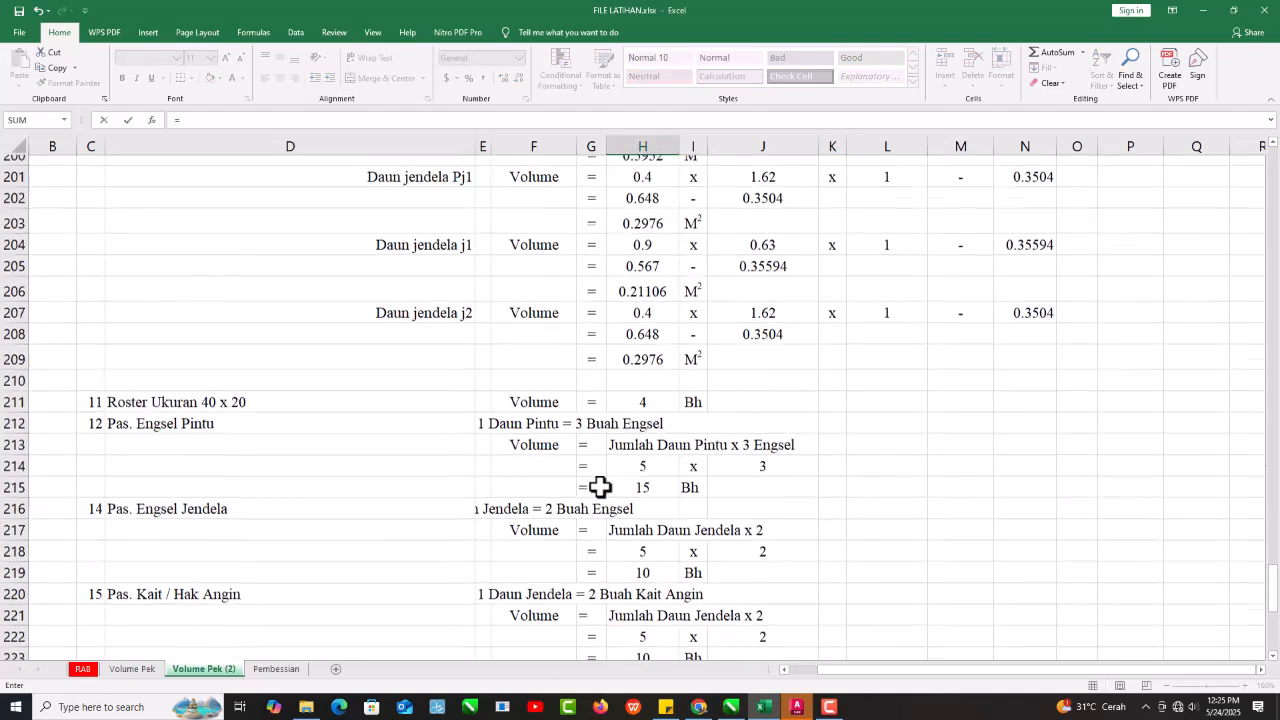
pyautogui.scroll(-1, 640, 480)
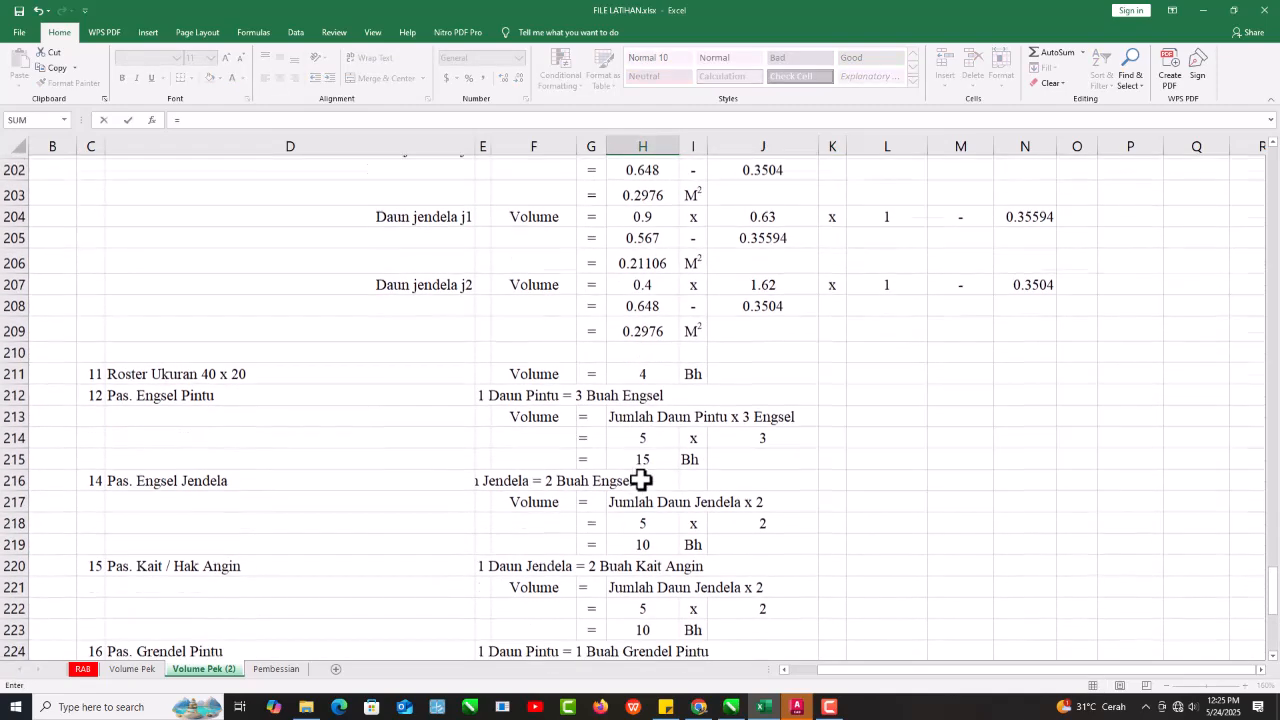
pyautogui.click(648, 410)
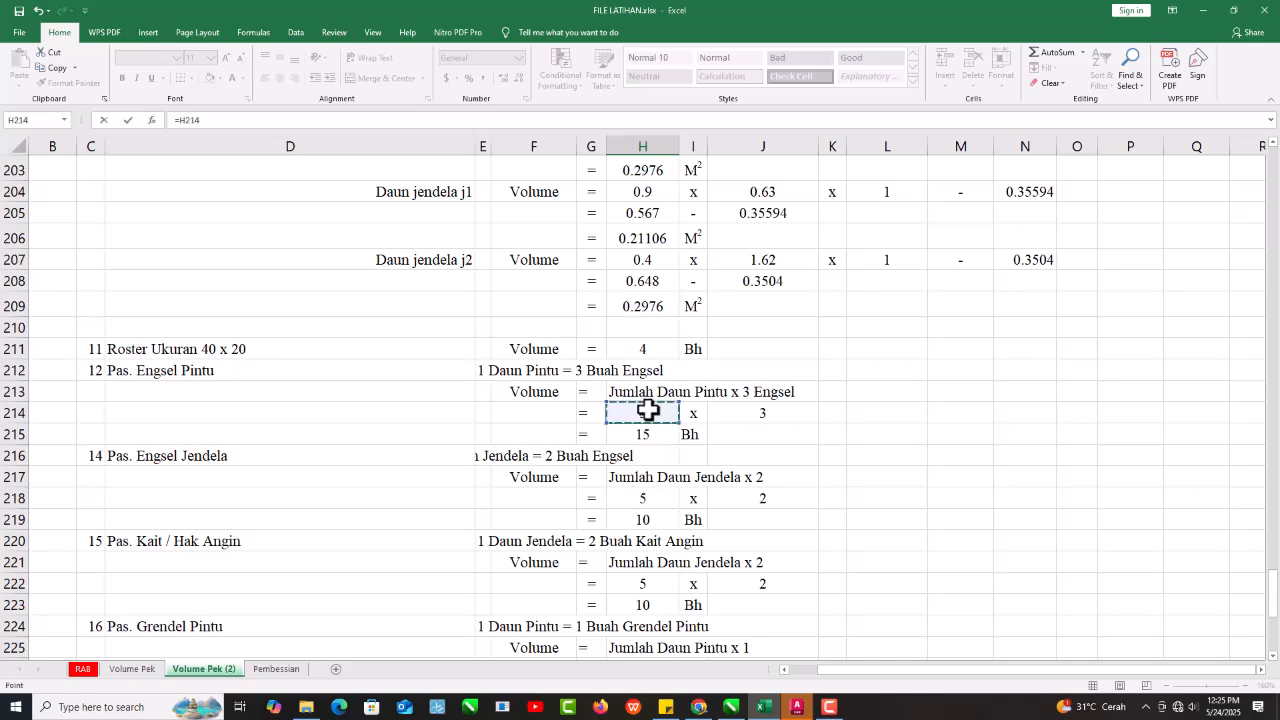
pyautogui.press('Return')
# Number a new section VI in cell B45 of the RAB sheet, below the wall and plaster section.
pyautogui.scroll(9, 163, 460)
pyautogui.scroll(-11, 175, 450)
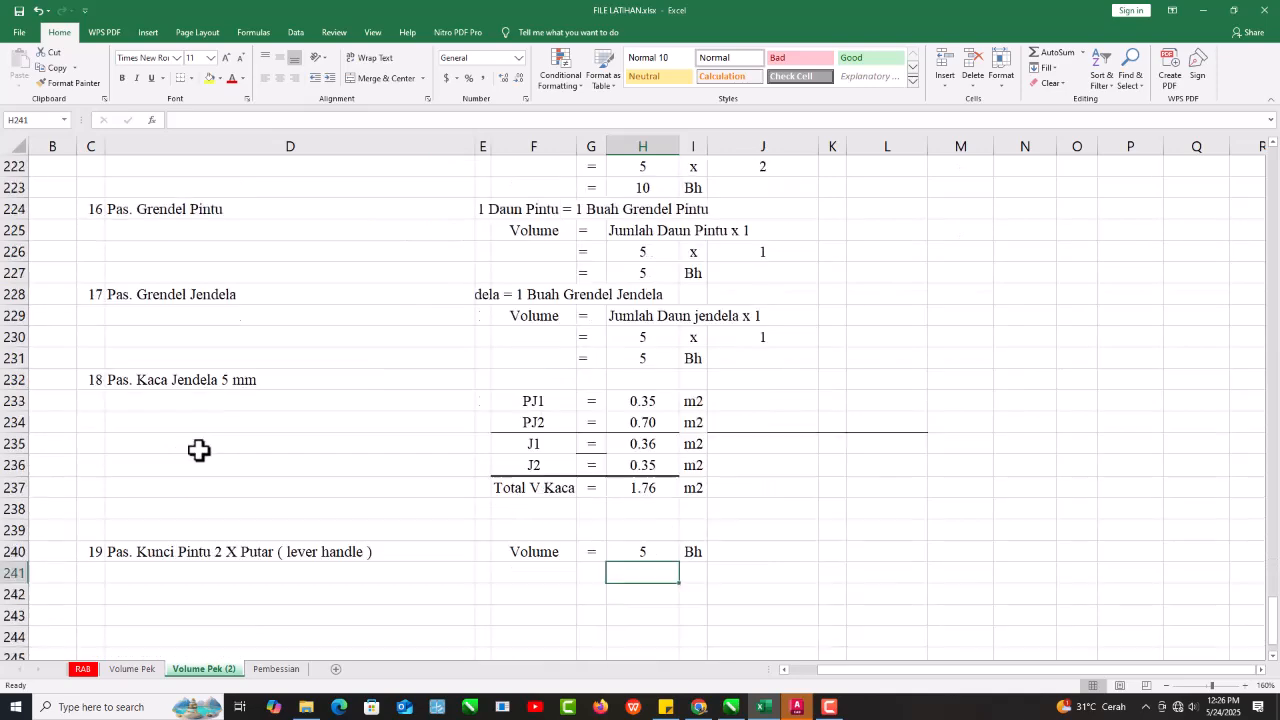
pyautogui.scroll(19, 290, 390)
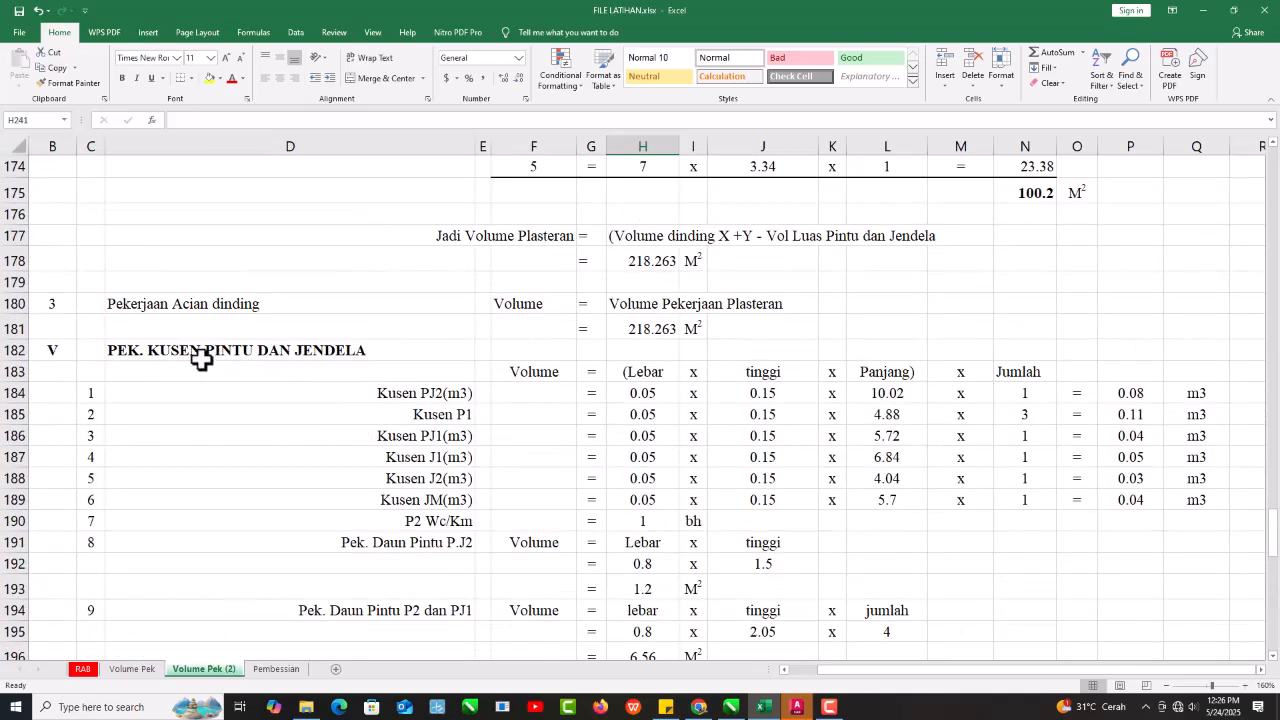
pyautogui.scroll(-2, 312, 349)
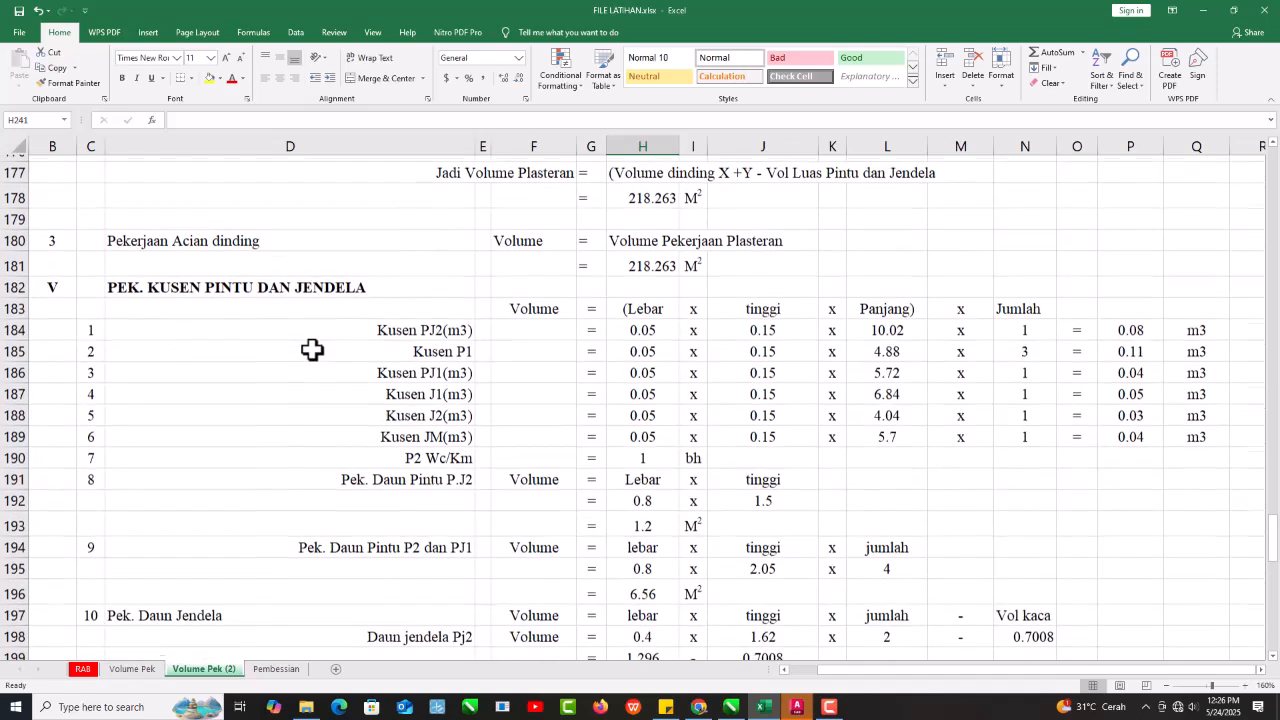
pyautogui.scroll(1, 312, 349)
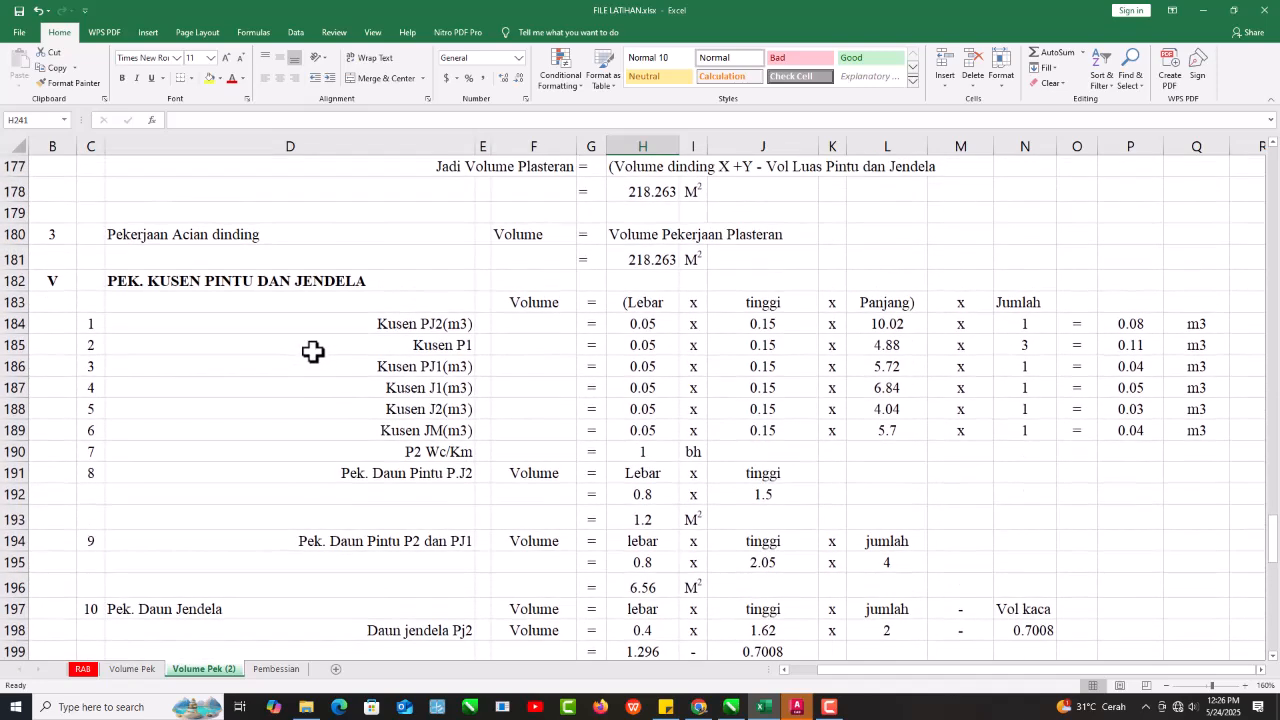
pyautogui.click(80, 670)
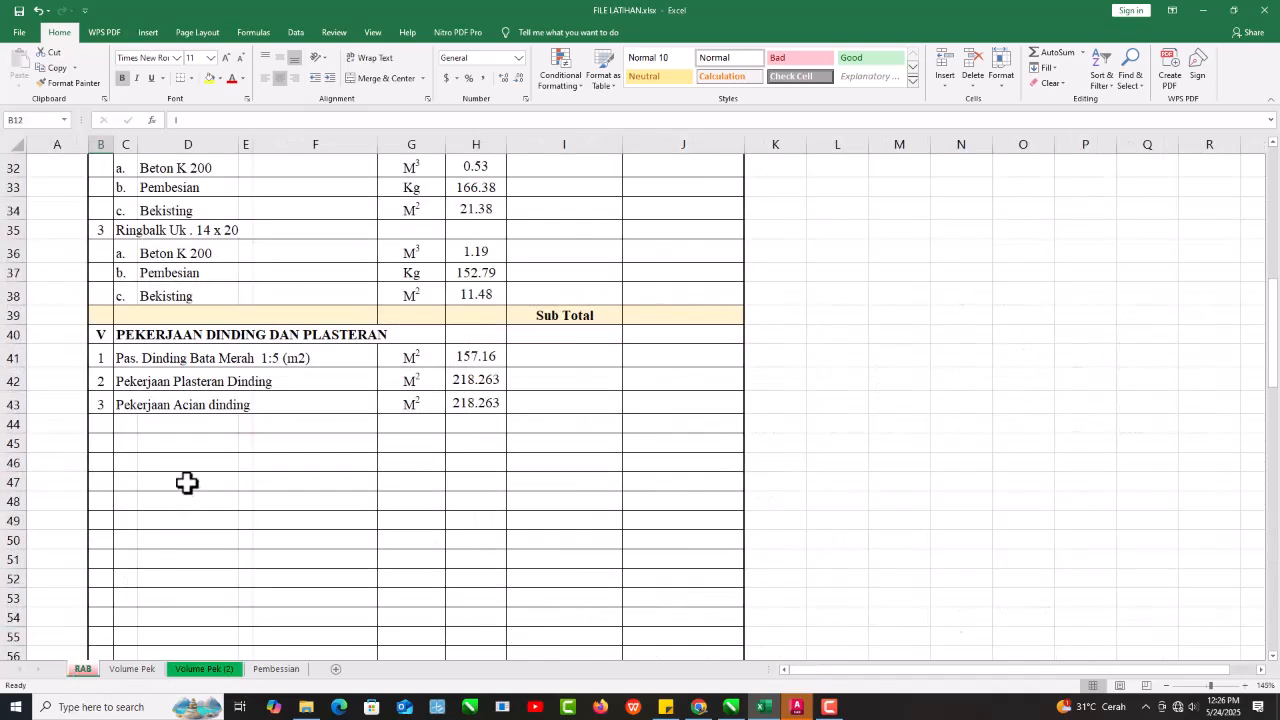
pyautogui.click(100, 441)
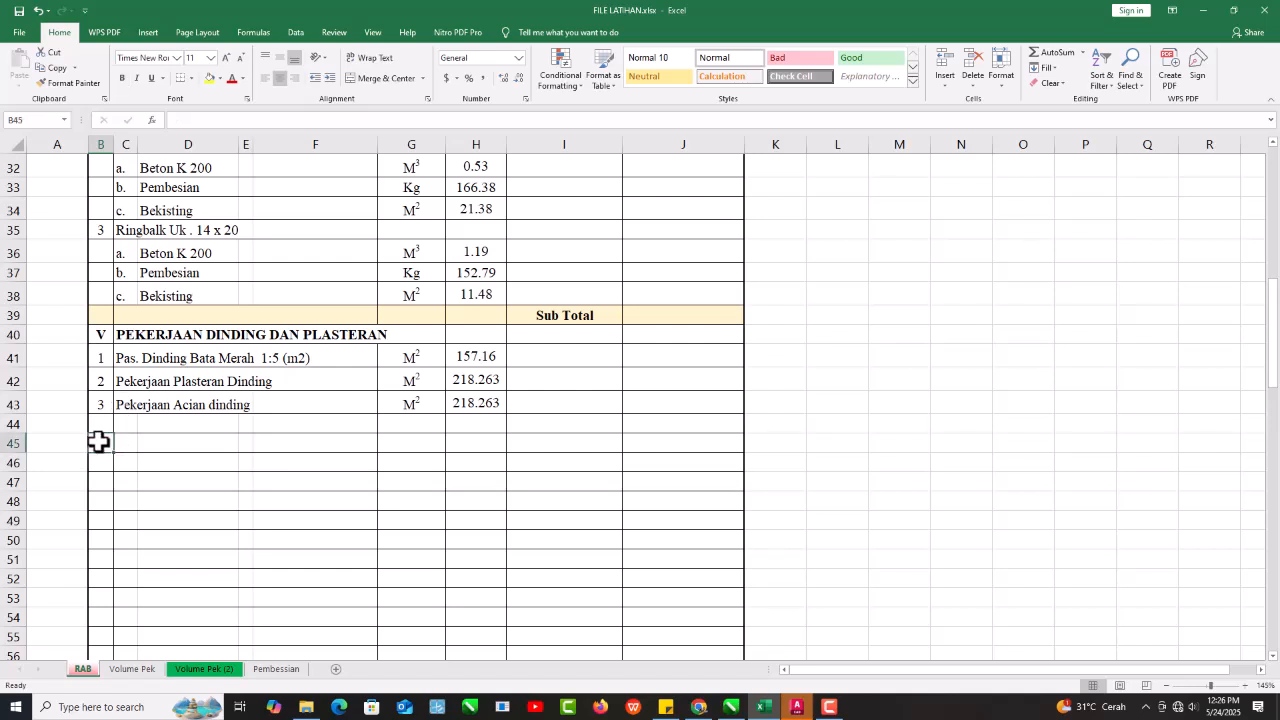
pyautogui.write('VI')
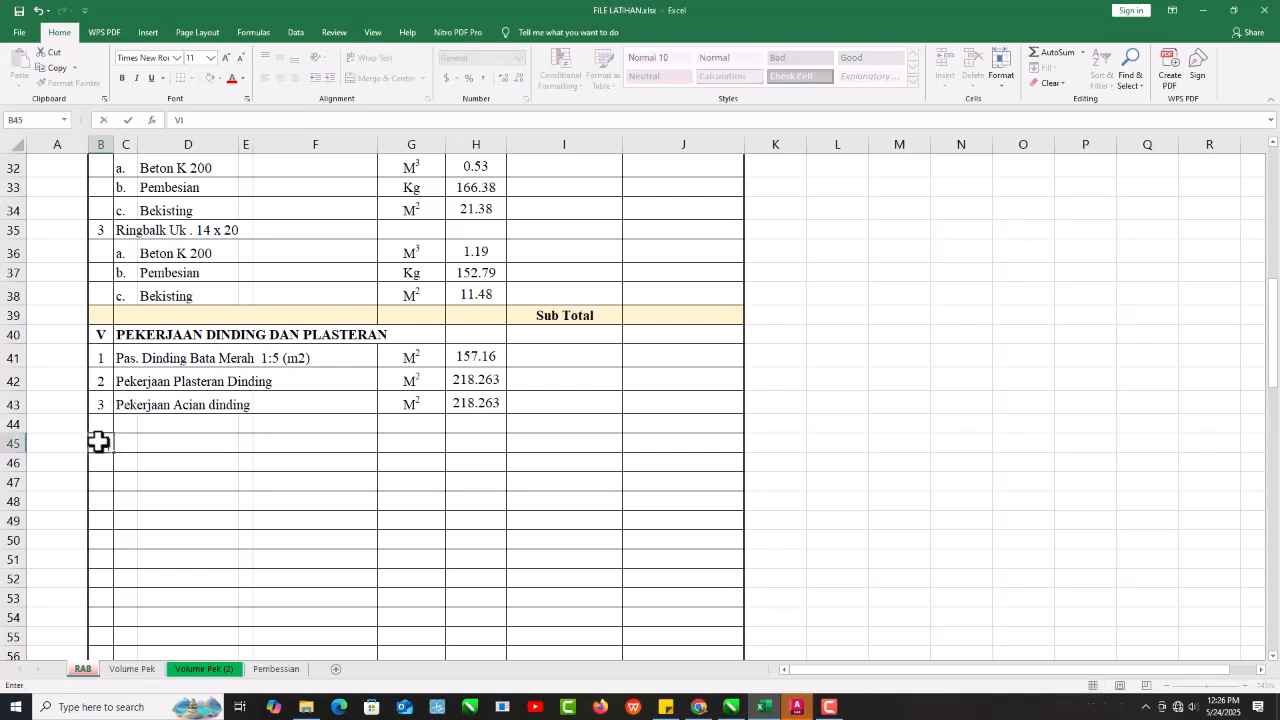
pyautogui.press('Return')
# Link the section VI title in C45 to the heading PEK. KUSEN PINTU DAN JENDELA in D182 of Volume Pek (2).
pyautogui.press('Up')
pyautogui.press('Right')
pyautogui.write('=')
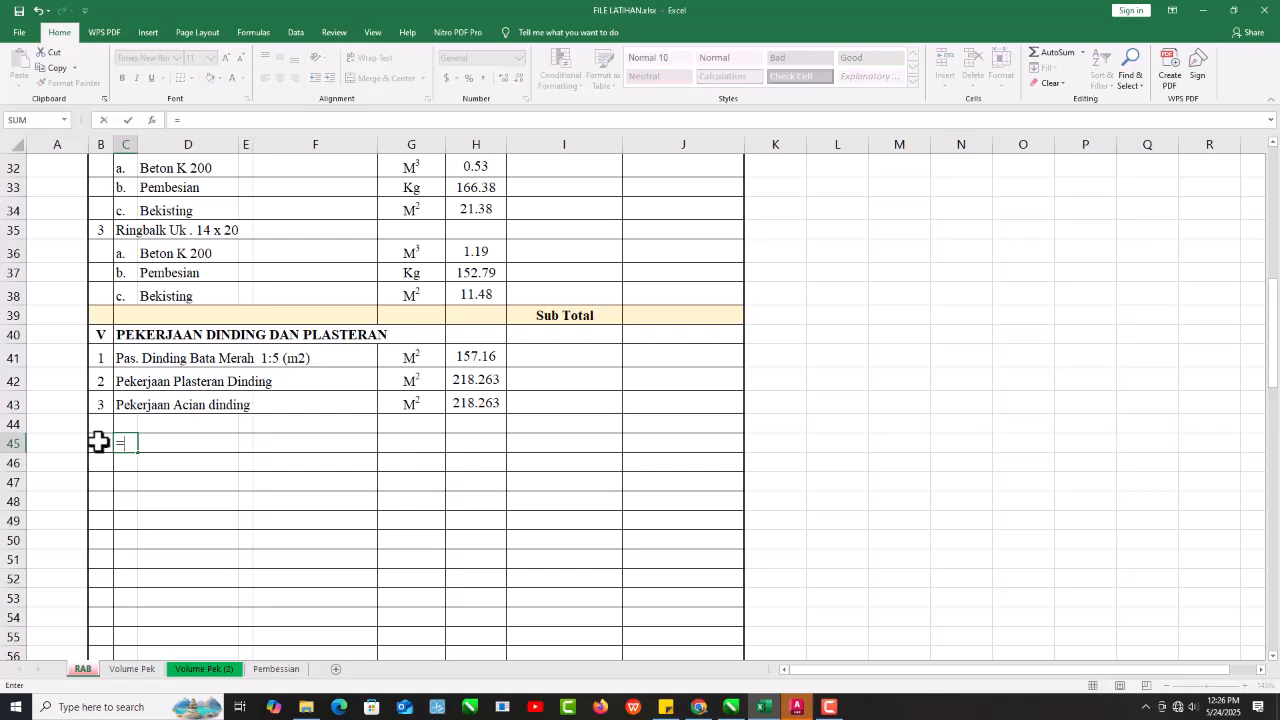
pyautogui.click(214, 668)
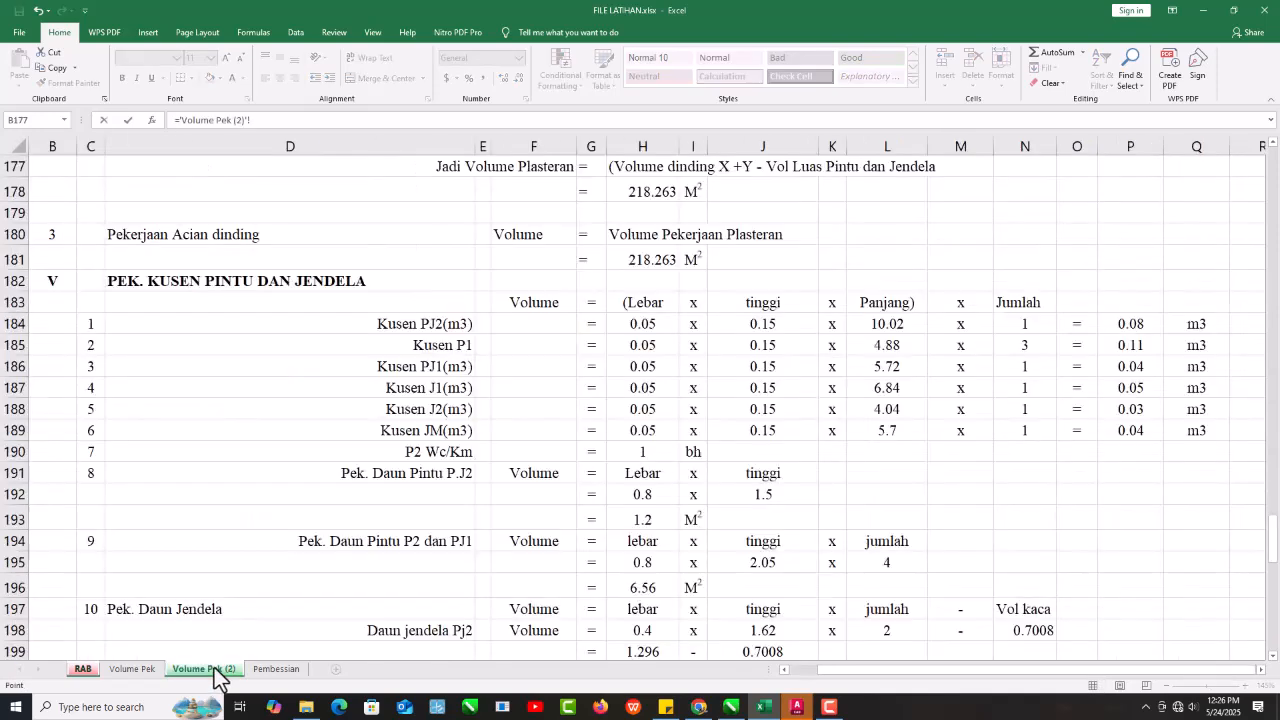
pyautogui.scroll(13, 219, 477)
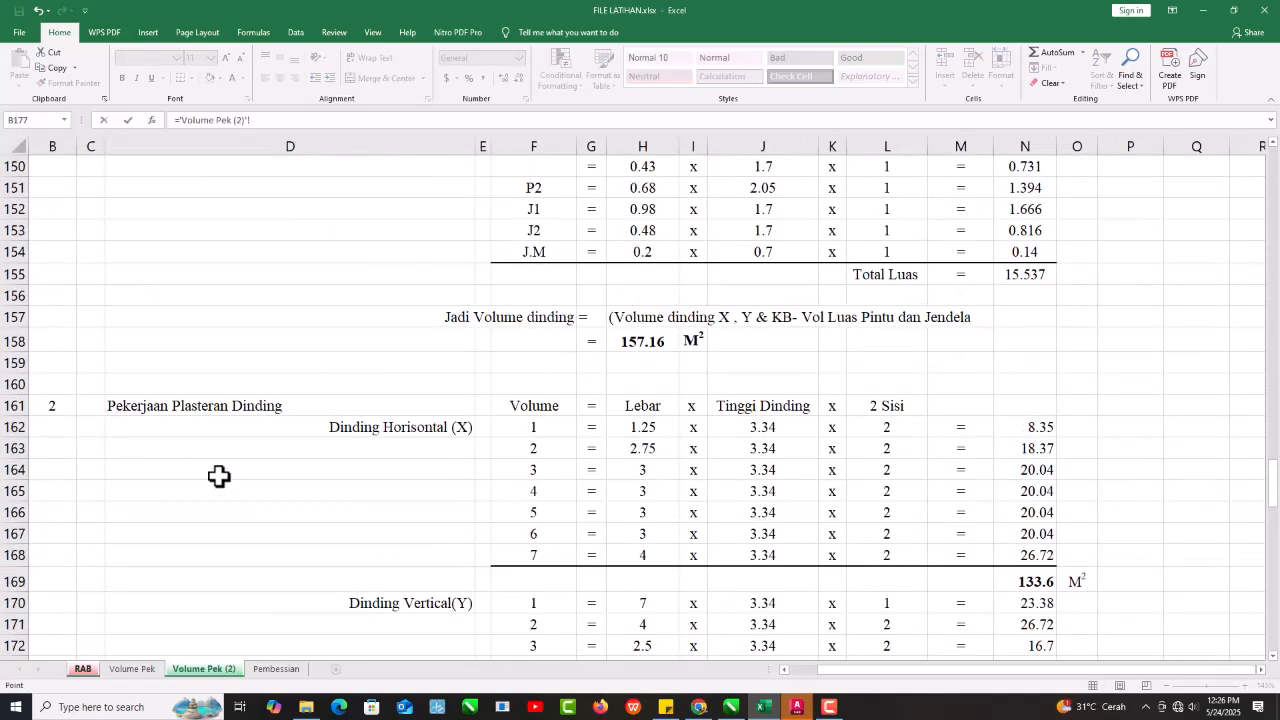
pyautogui.scroll(-11, 219, 477)
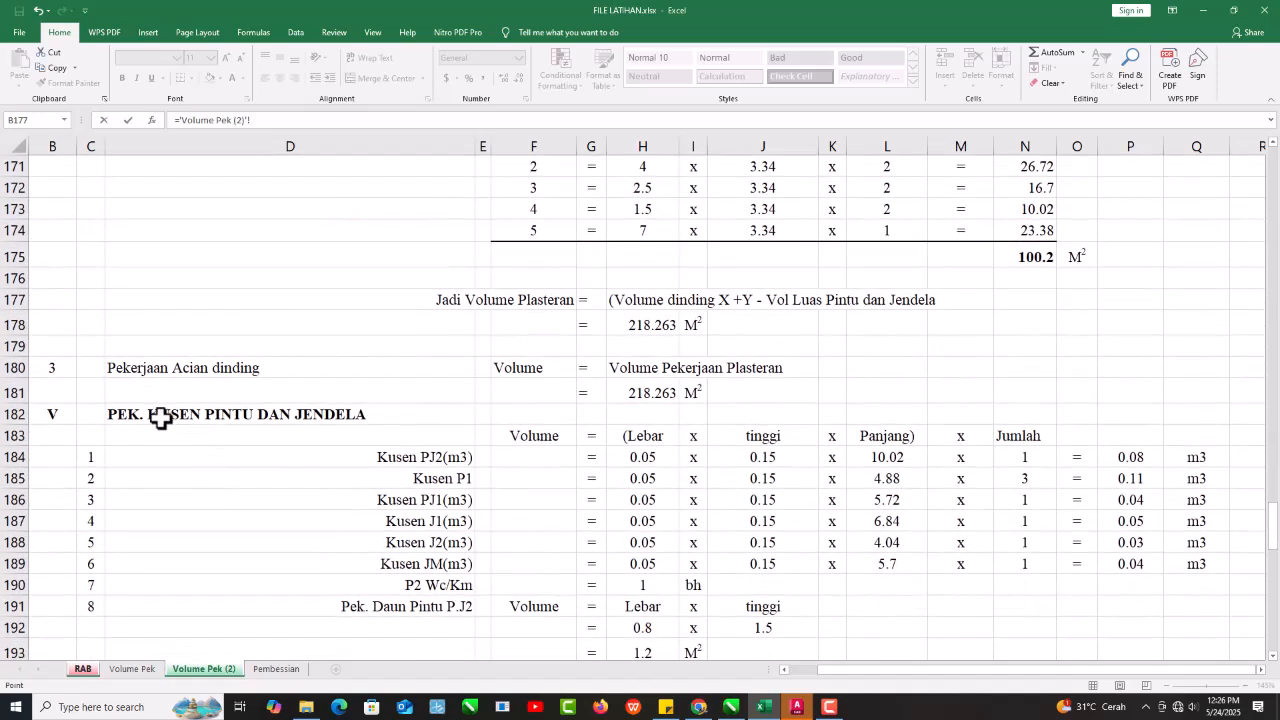
pyautogui.click(130, 412)
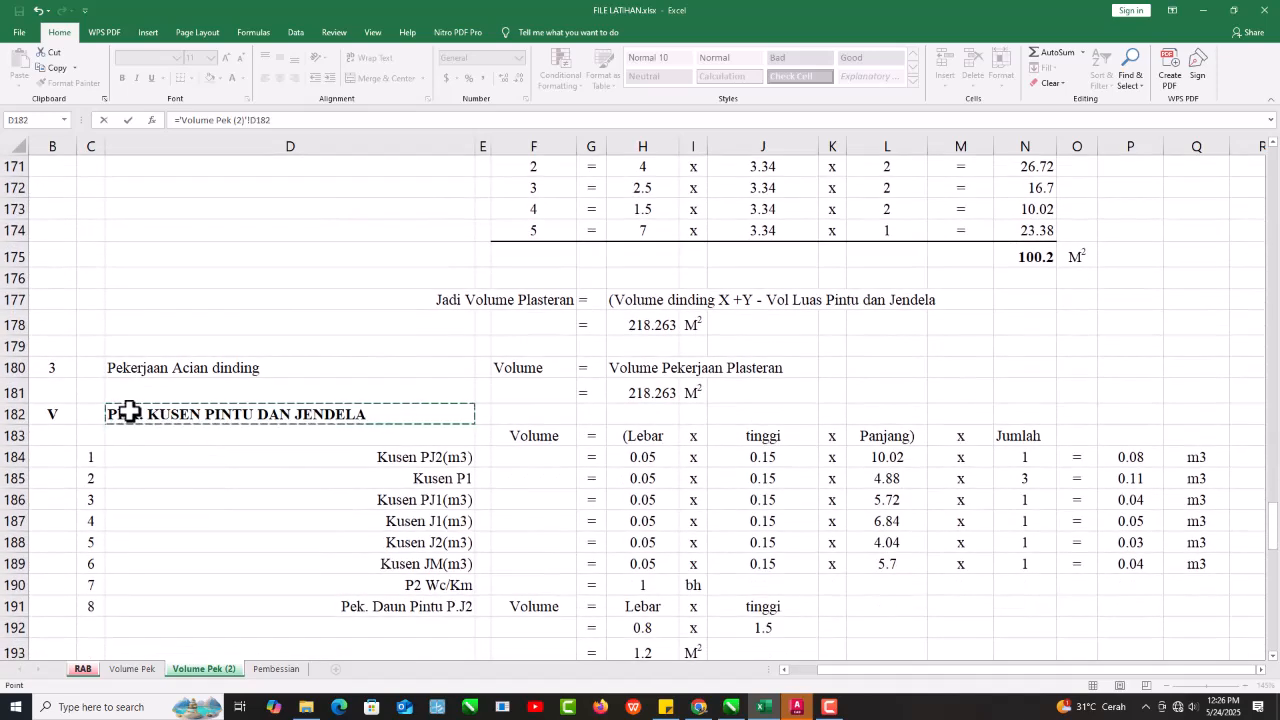
pyautogui.press('Return')
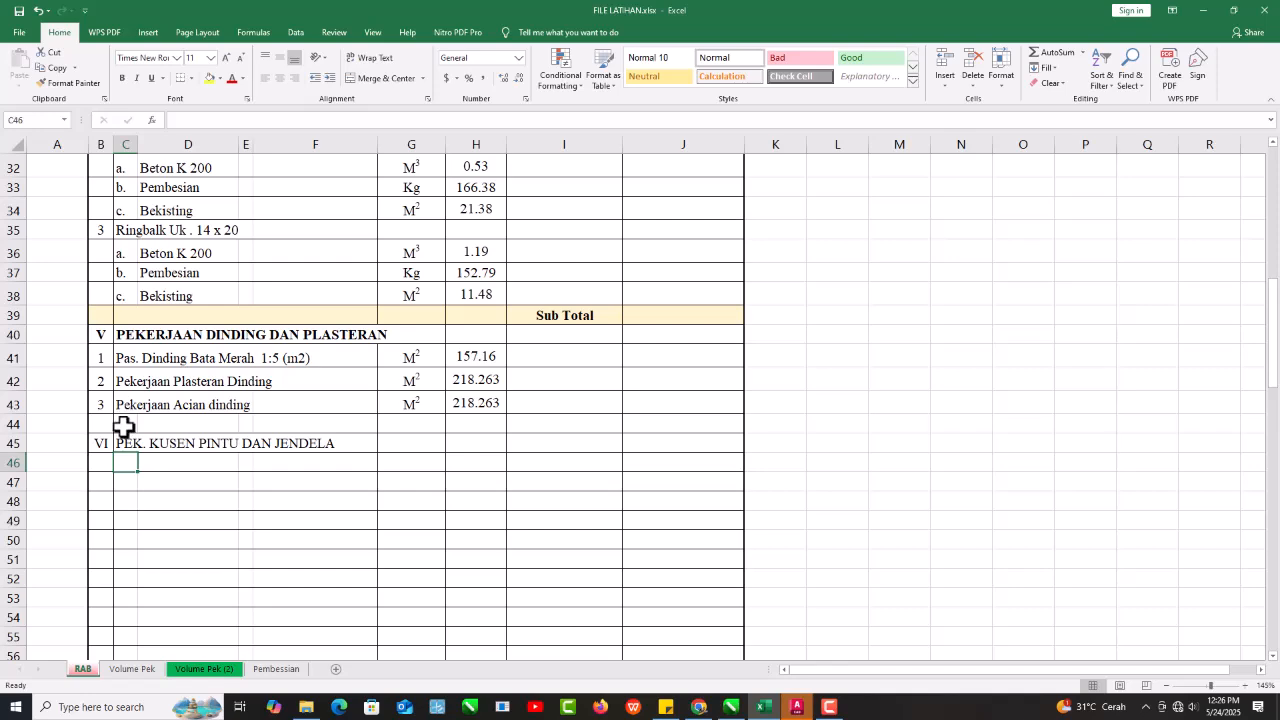
# Link the first item name in C46 to Kusen PJ2(m3) in D184 of Volume Pek (2).
pyautogui.write('=')
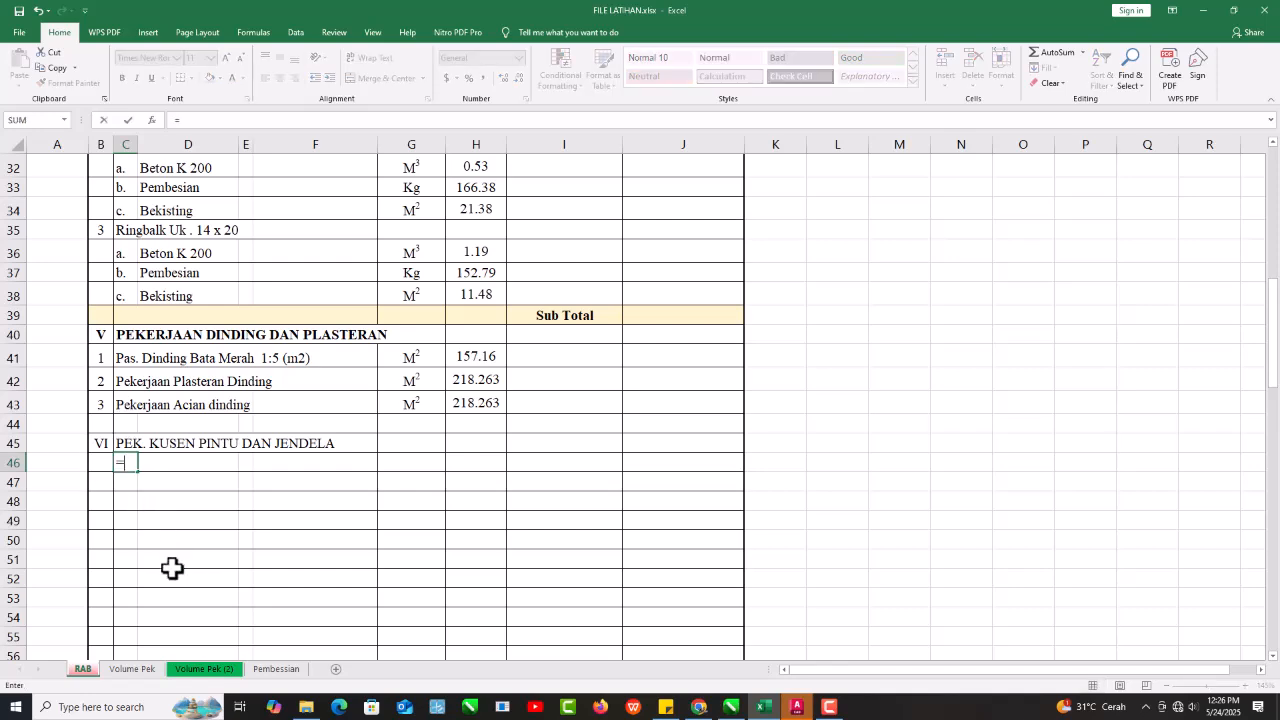
pyautogui.click(204, 669)
pyautogui.scroll(-2, 220, 586)
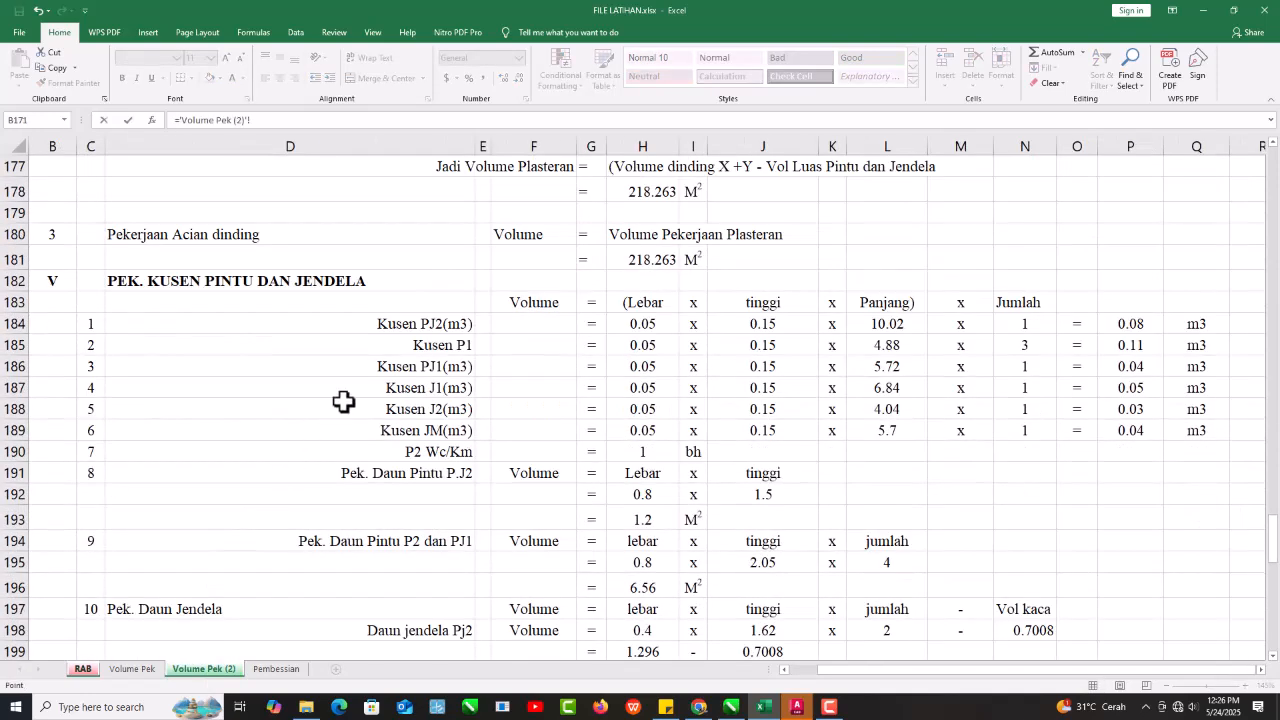
pyautogui.click(415, 325)
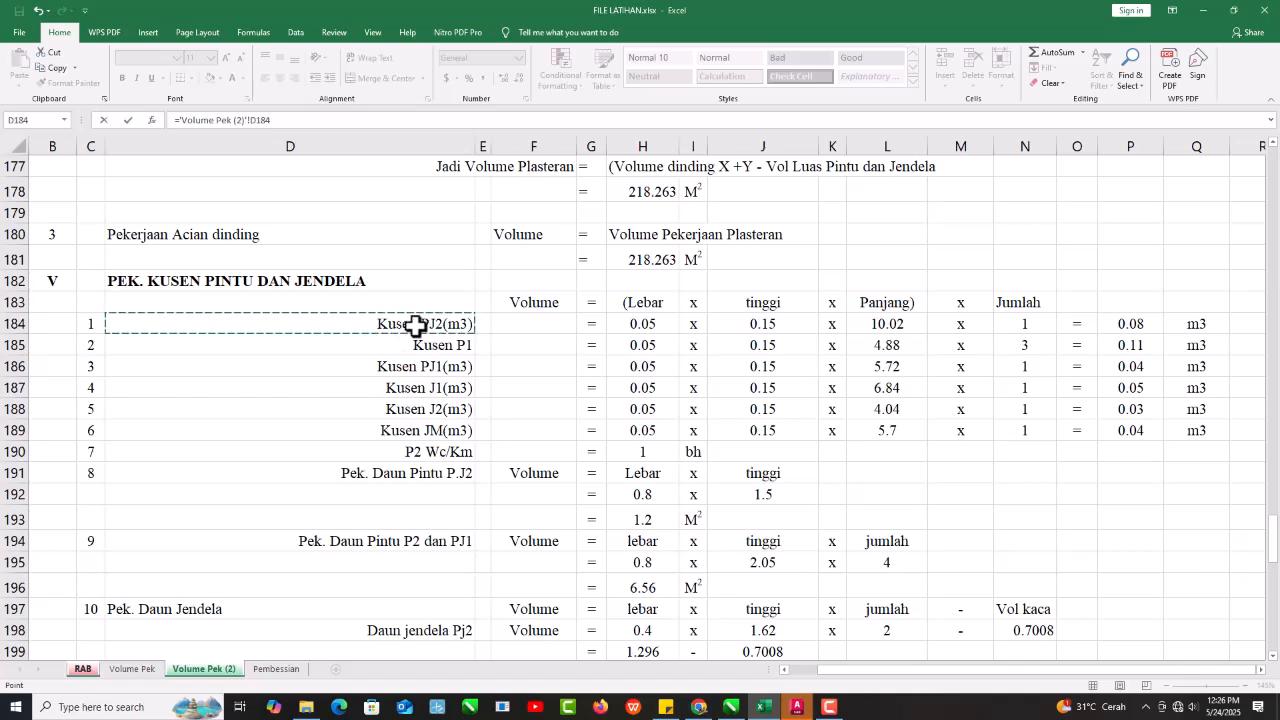
pyautogui.press('Return')
# Fill the item name formula from C46 down through C53, leaving C54 cleared of its surplus copy.
pyautogui.scroll(-2, 143, 360)
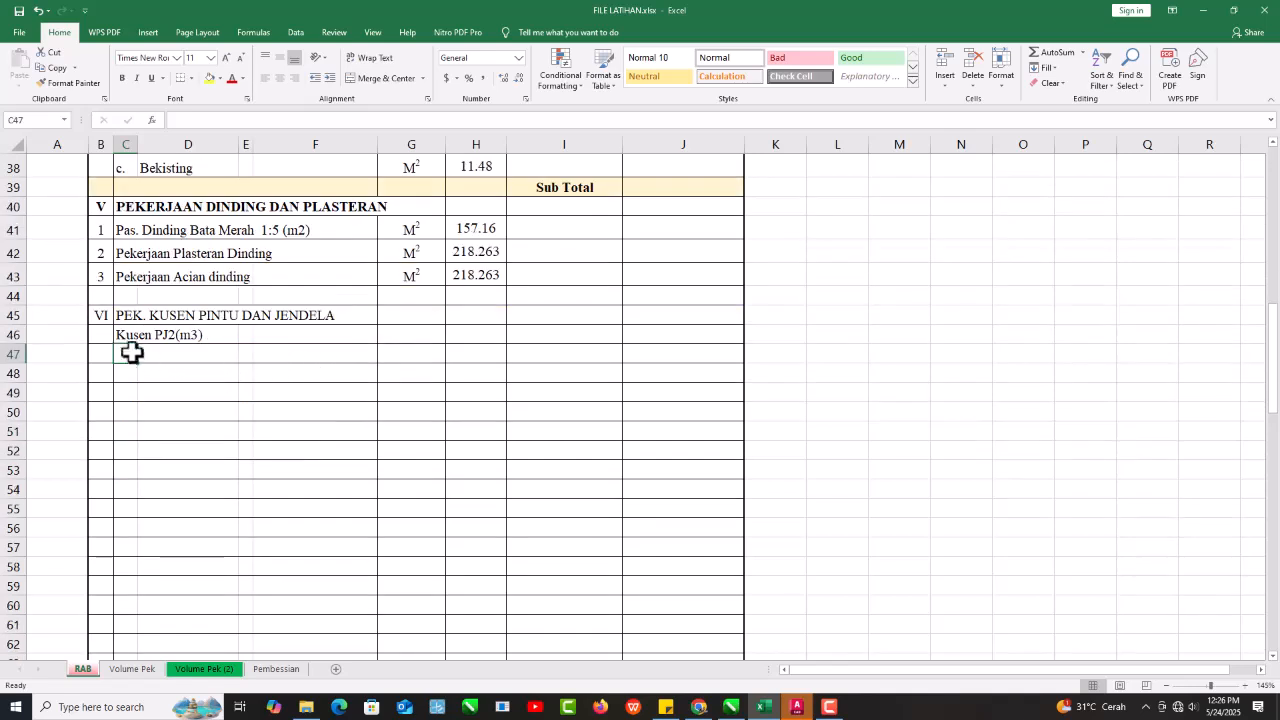
pyautogui.click(129, 336)
pyautogui.moveTo(139, 346); pyautogui.dragTo(127, 499)
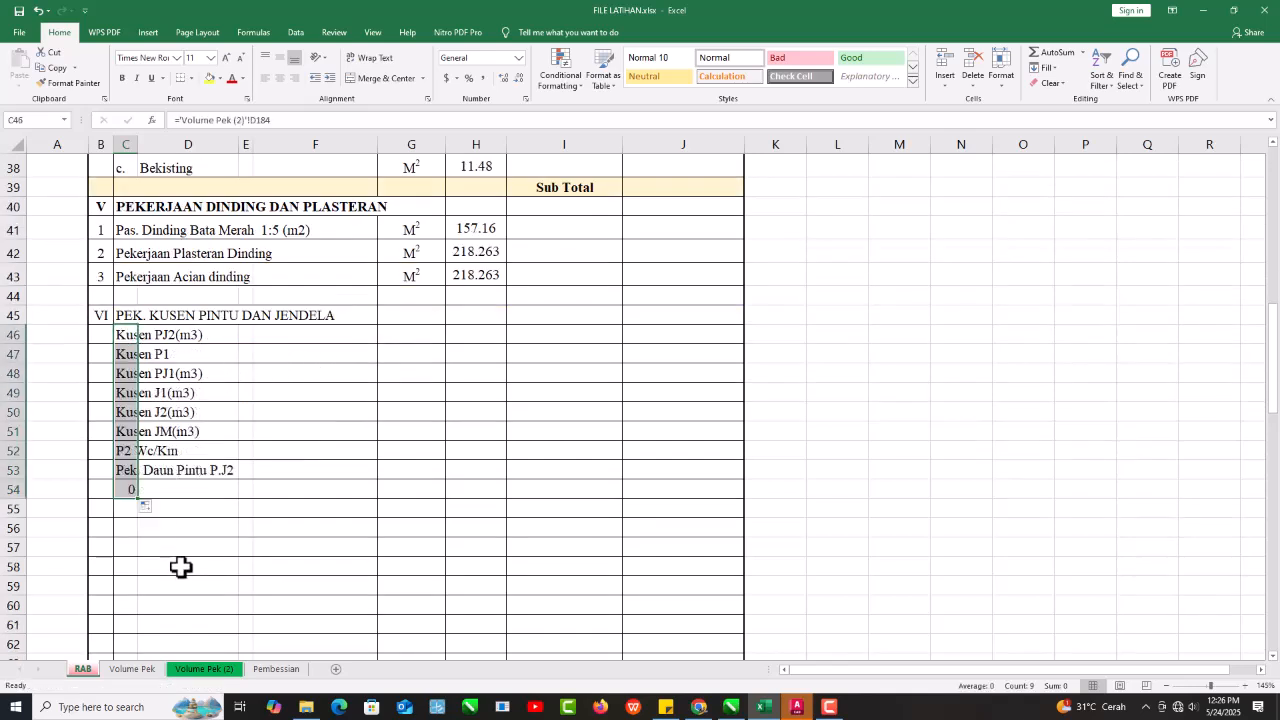
pyautogui.click(127, 488)
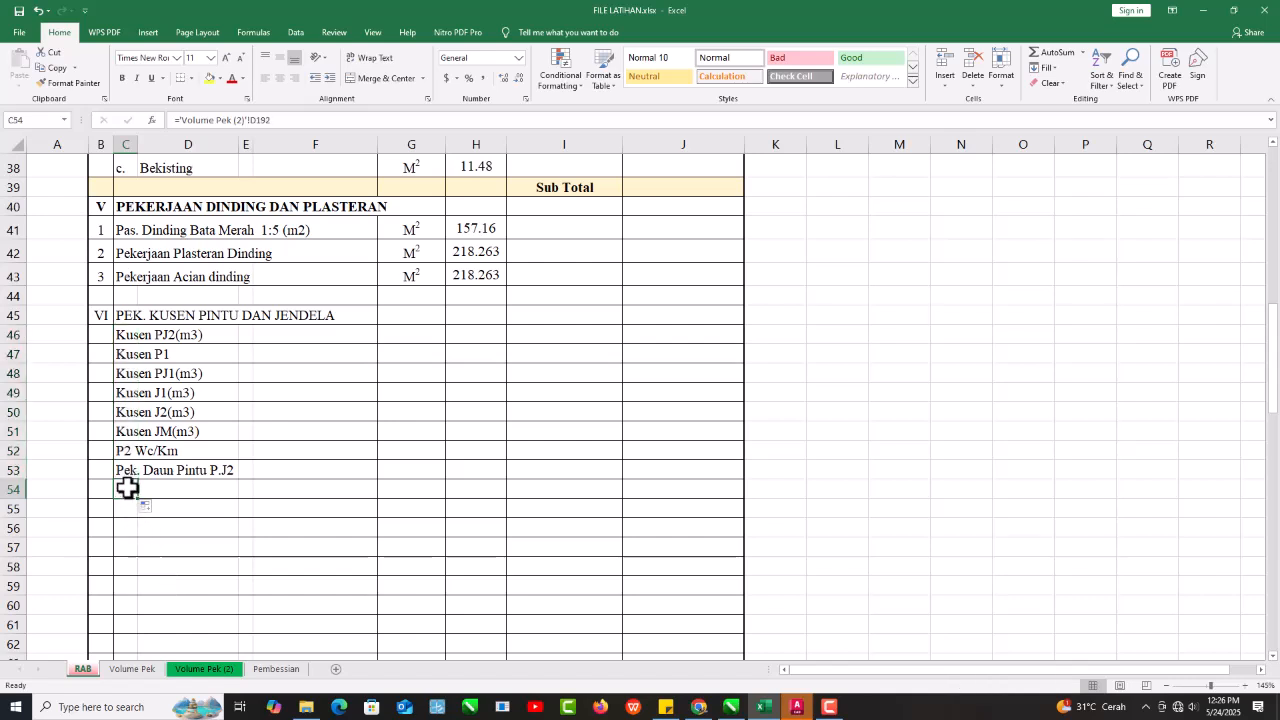
pyautogui.press('Delete')
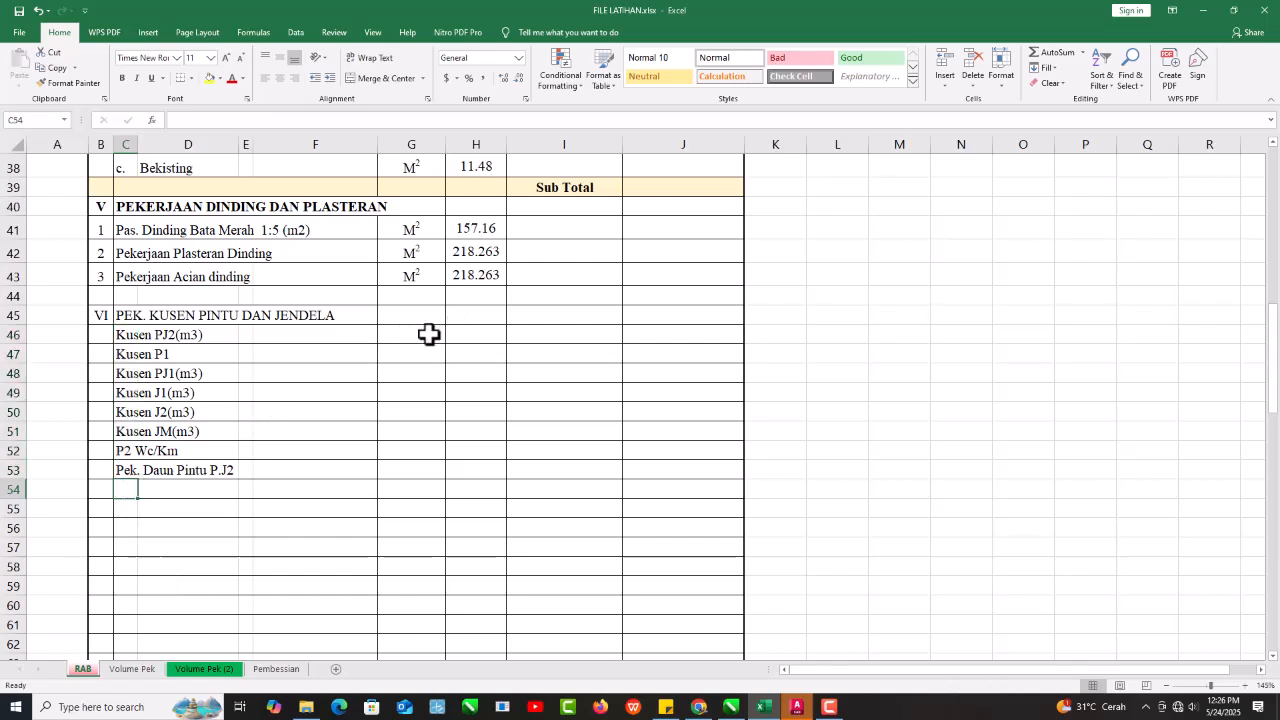
# Link the Kusen PJ2 volume in H46 to cell P184 of Volume Pek (2).
pyautogui.click(465, 337)
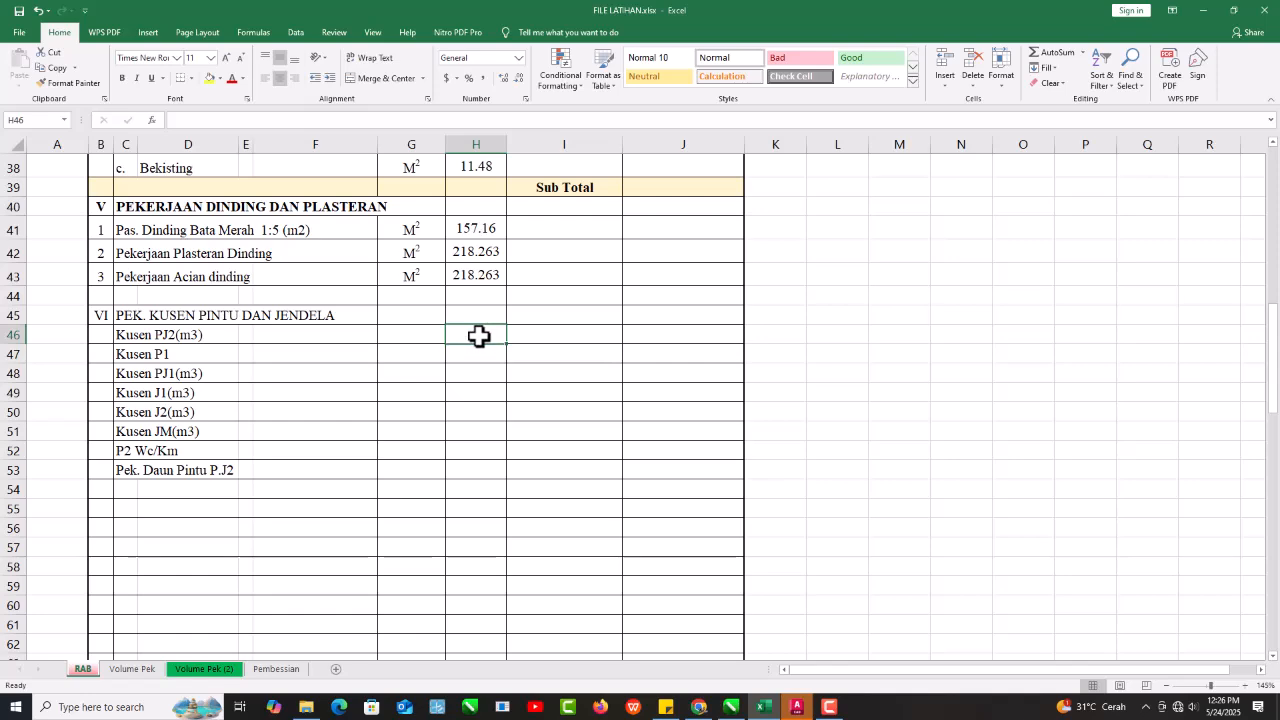
pyautogui.write('=')
pyautogui.click(214, 668)
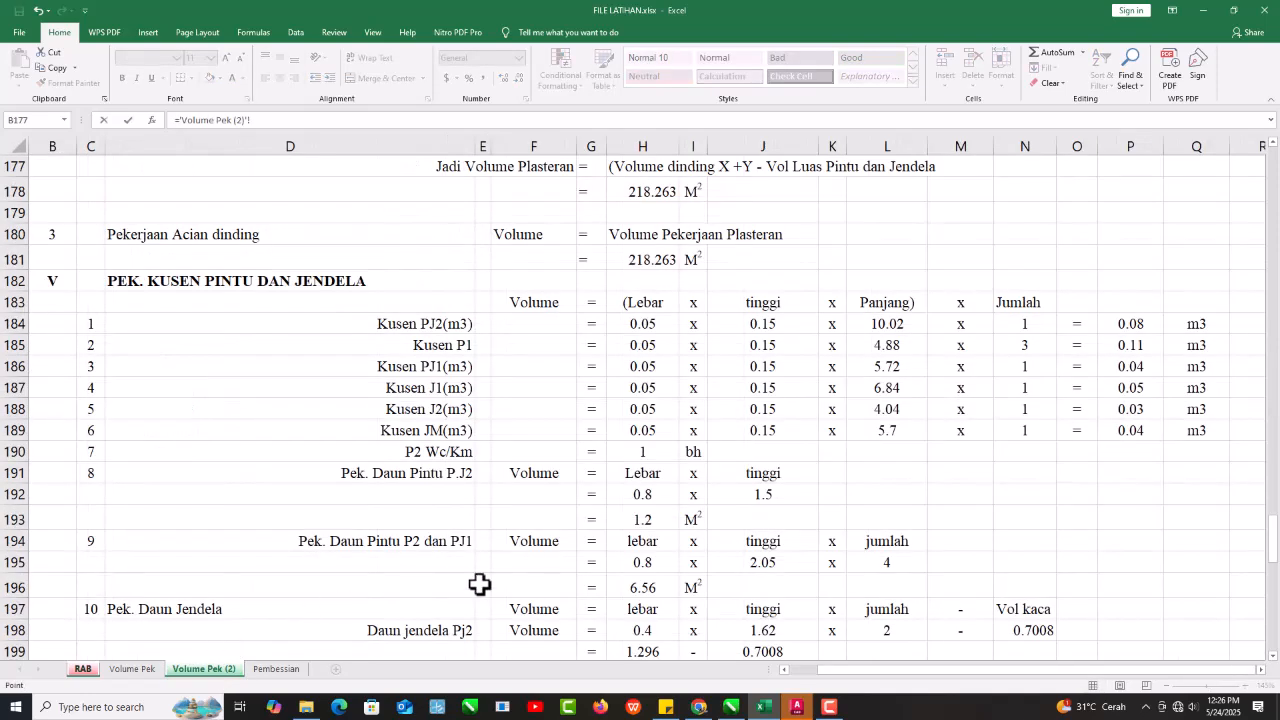
pyautogui.click(1130, 323)
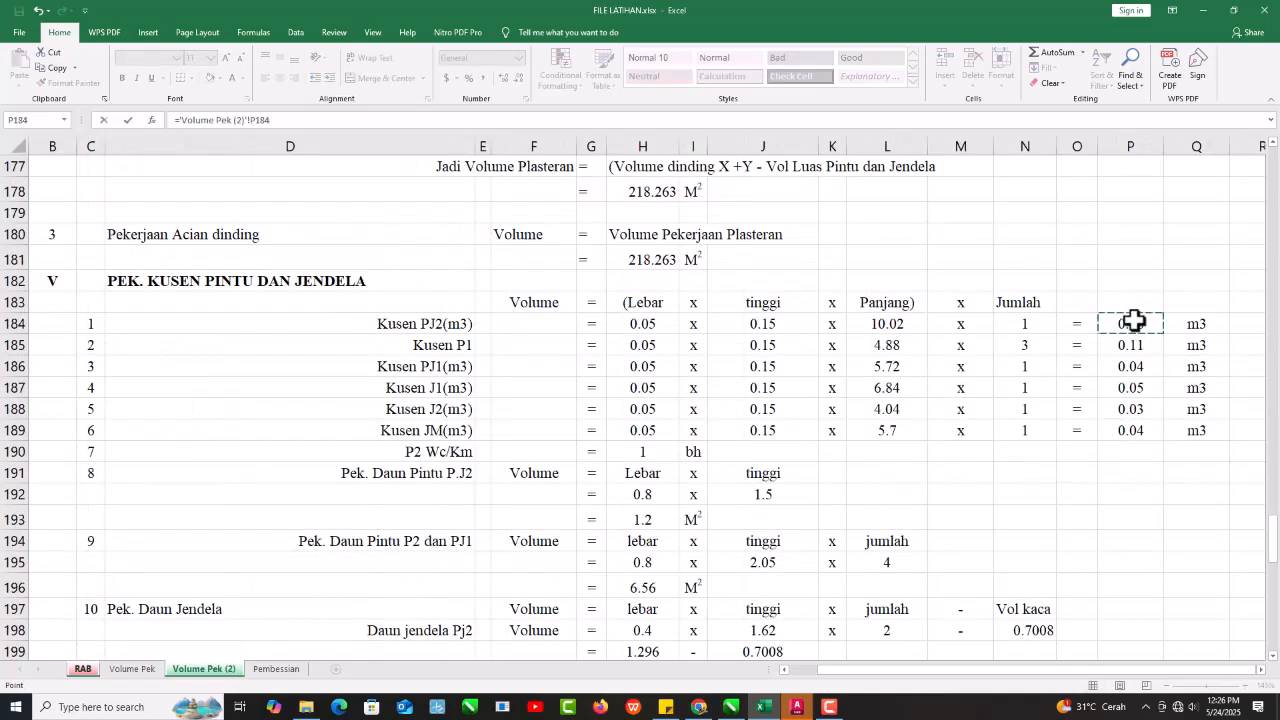
pyautogui.press('Return')
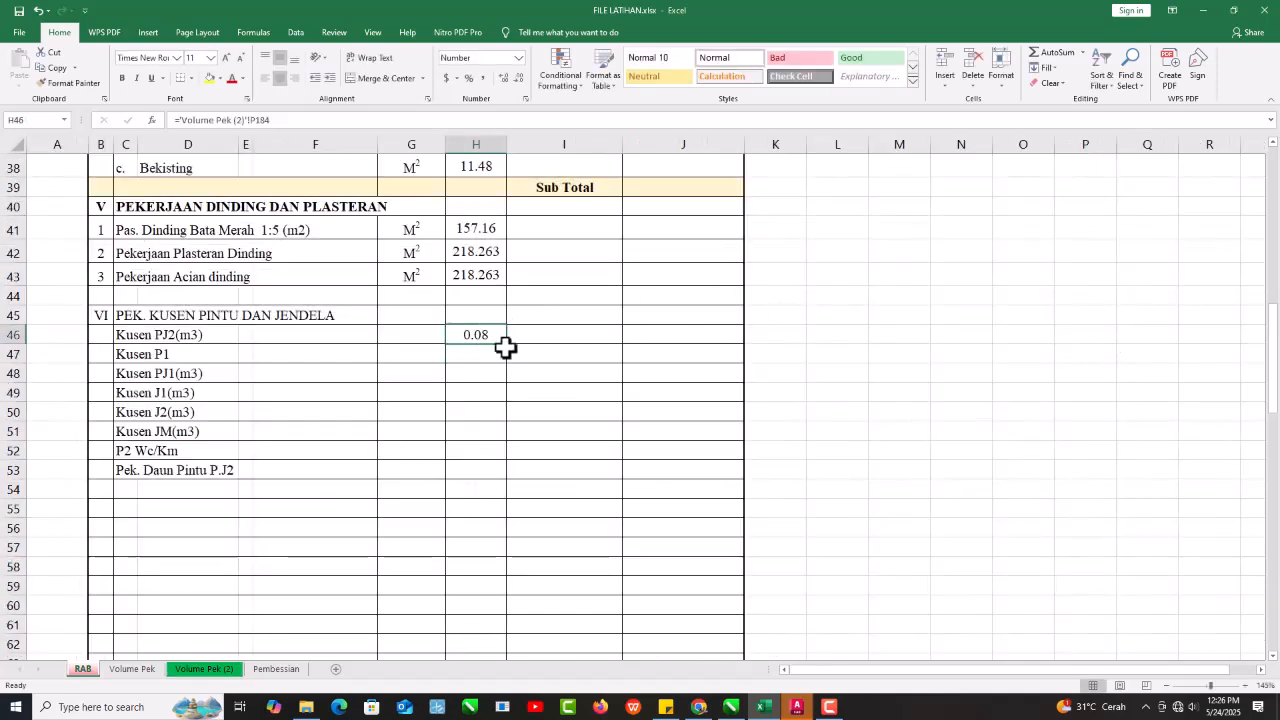
# Fill the volume formula from H46 down through H53, and check the formulas in H53 and in P189 of Volume Pek (2).
pyautogui.moveTo(508, 344); pyautogui.dragTo(497, 484)
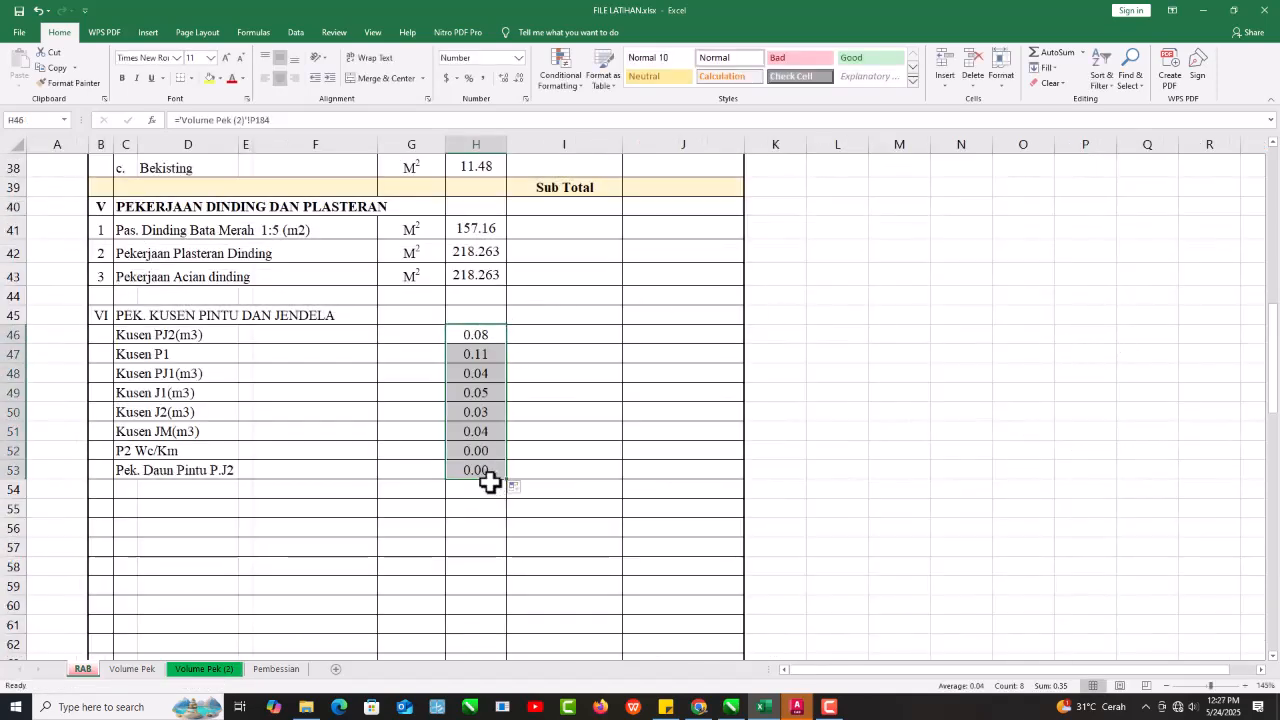
pyautogui.doubleClick(489, 474)
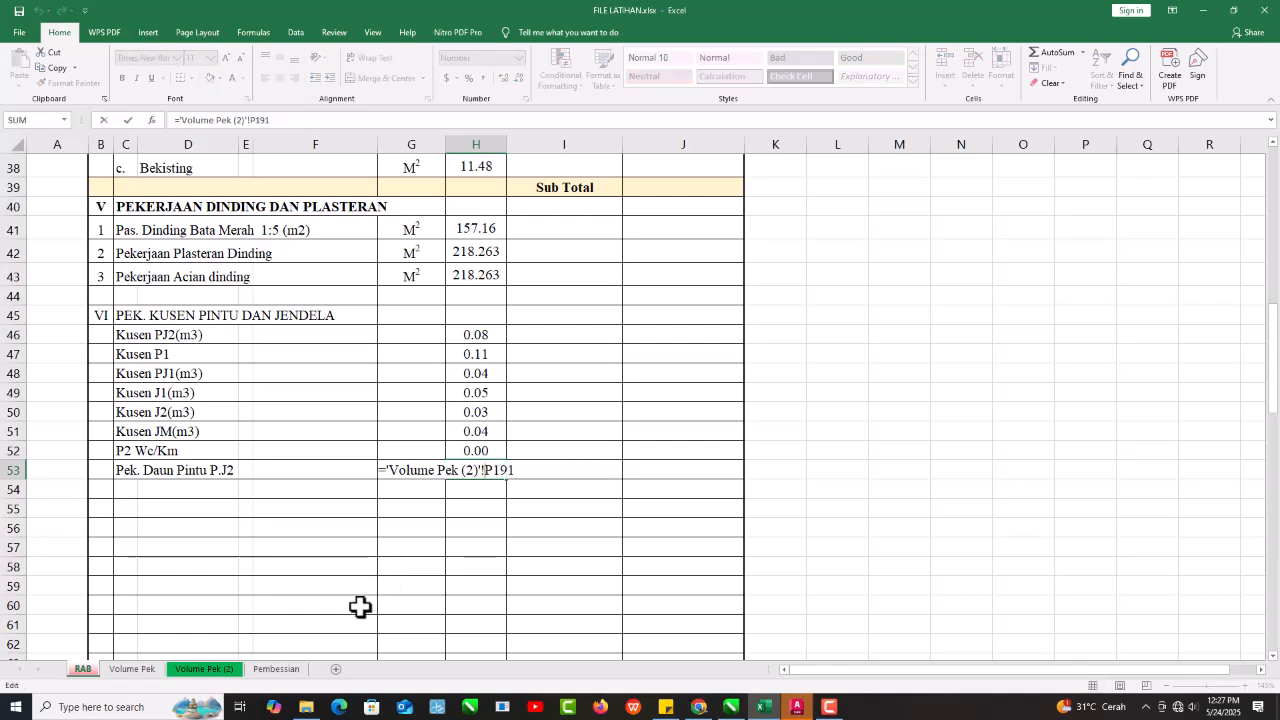
pyautogui.press('Escape')
pyautogui.click(208, 669)
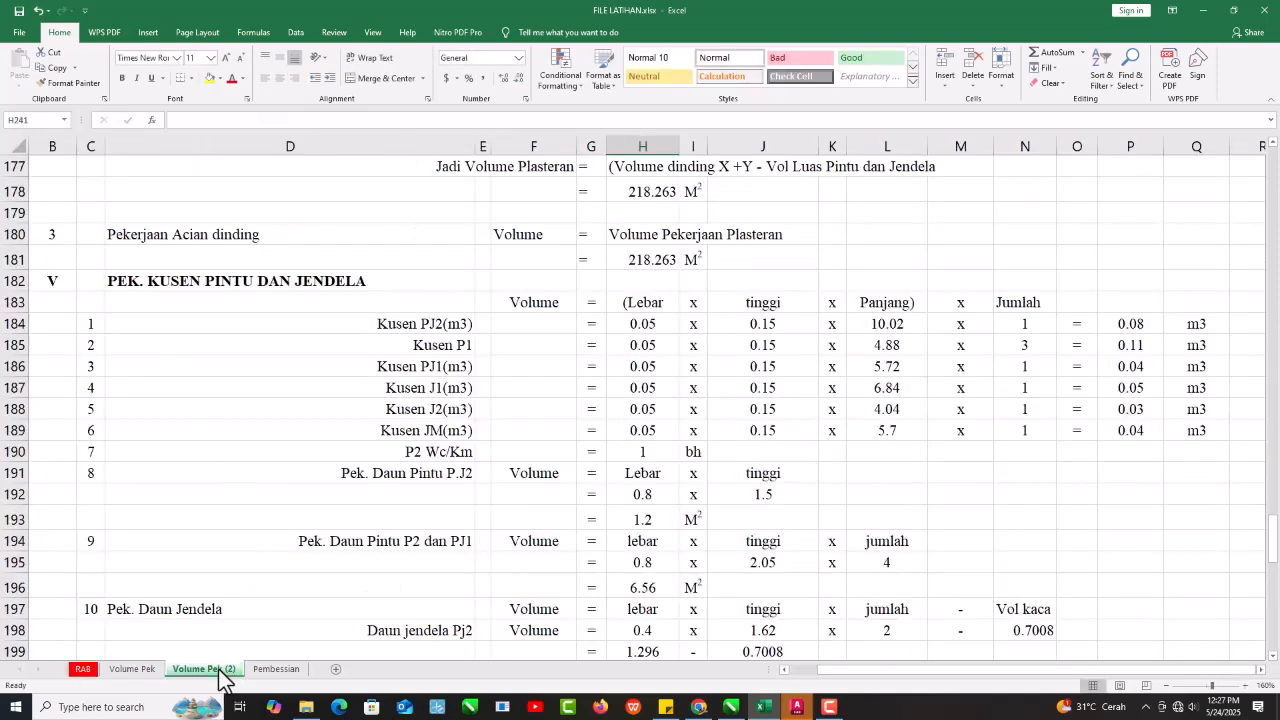
pyautogui.doubleClick(1138, 431)
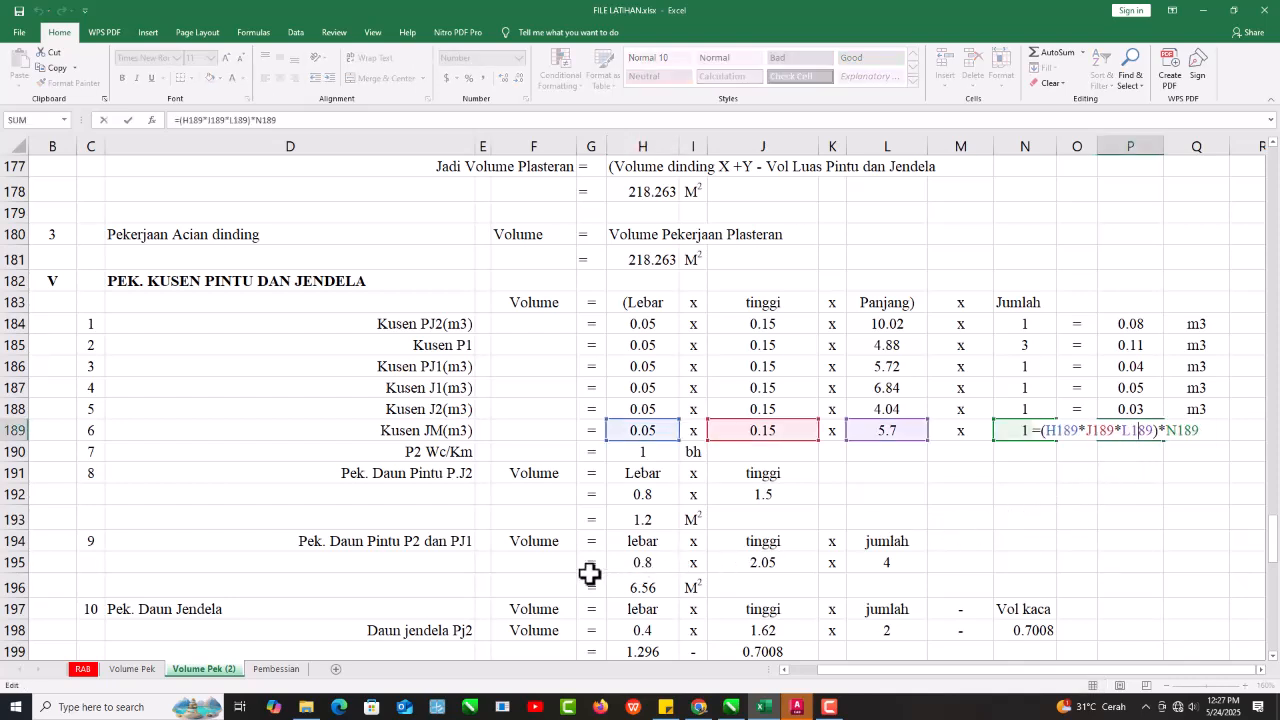
pyautogui.press('Escape')
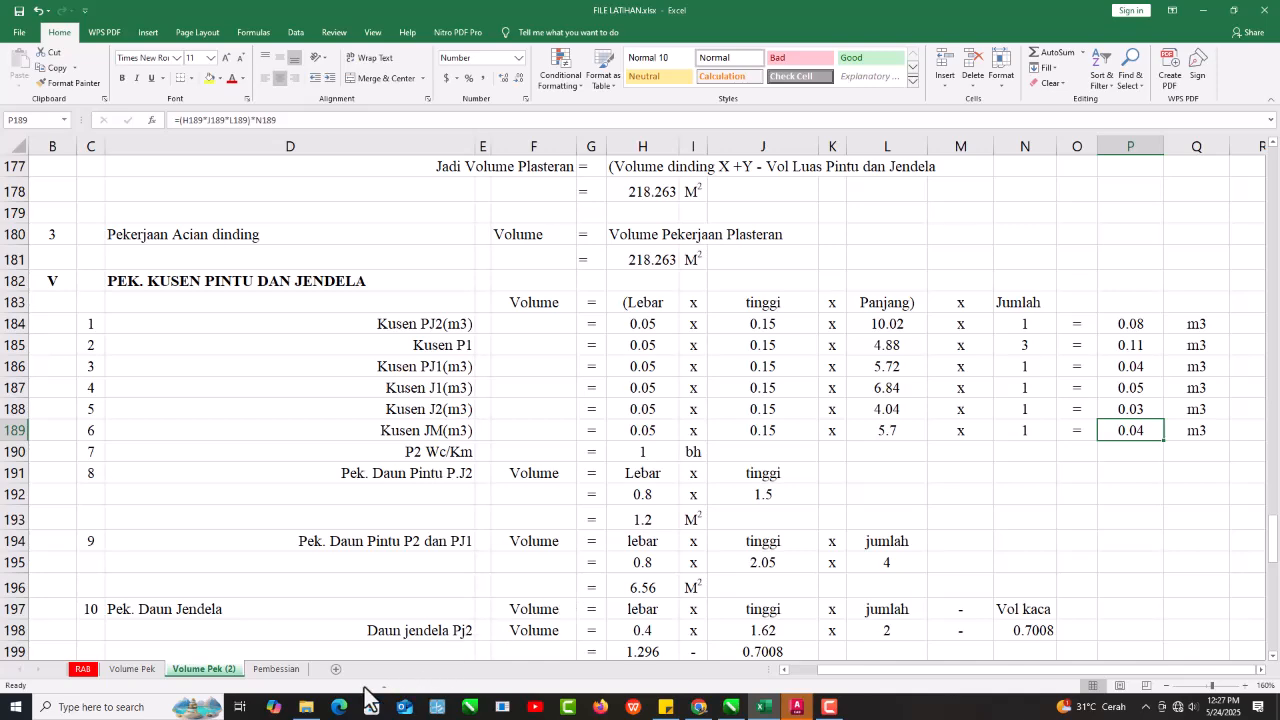
pyautogui.click(84, 669)
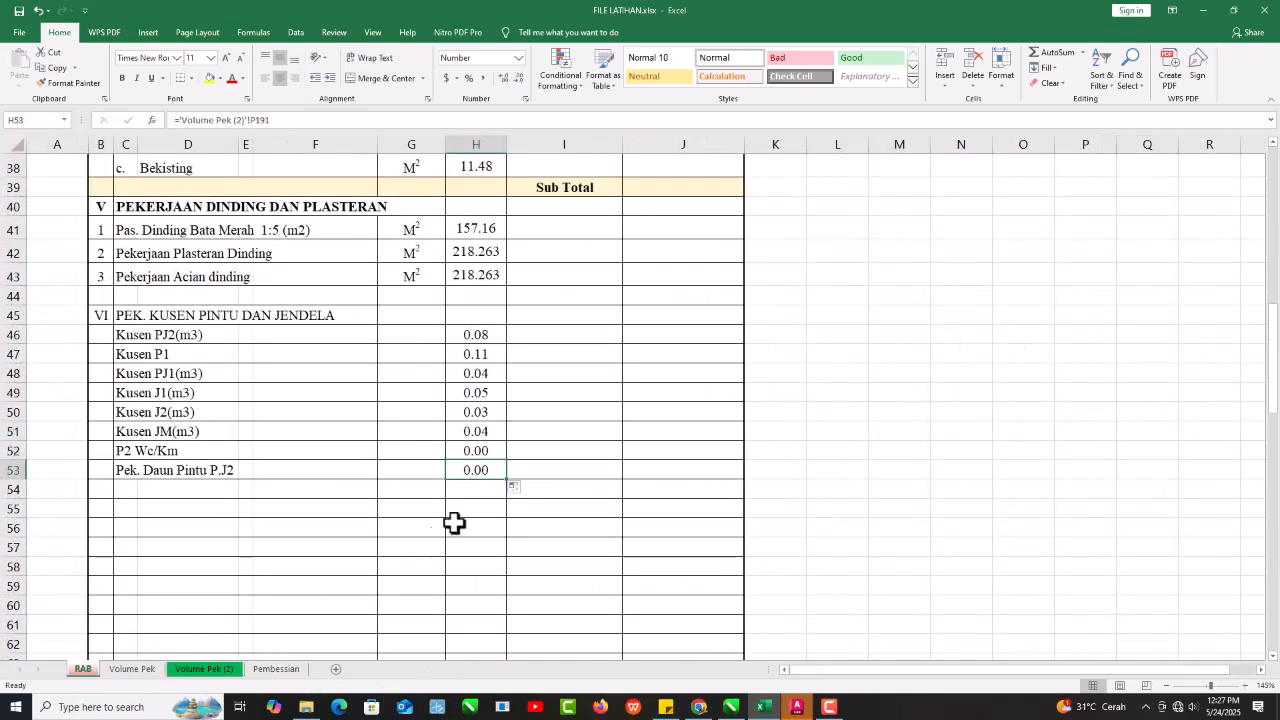
# Clear the filled volumes in H52:H53 and link the P2 Wc/Km volume in H52 to cell H190 of Volume Pek (2).
pyautogui.moveTo(477, 451); pyautogui.dragTo(481, 478)
pyautogui.click(478, 450)
pyautogui.write('=')
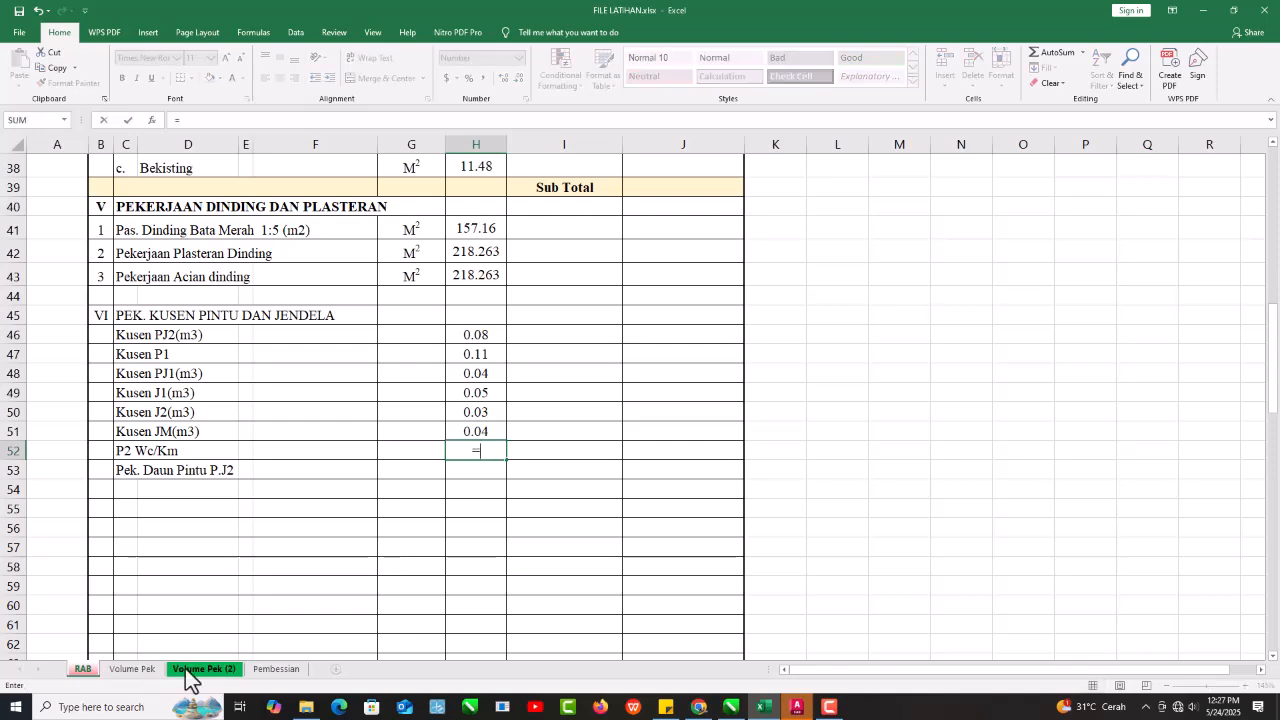
pyautogui.click(192, 670)
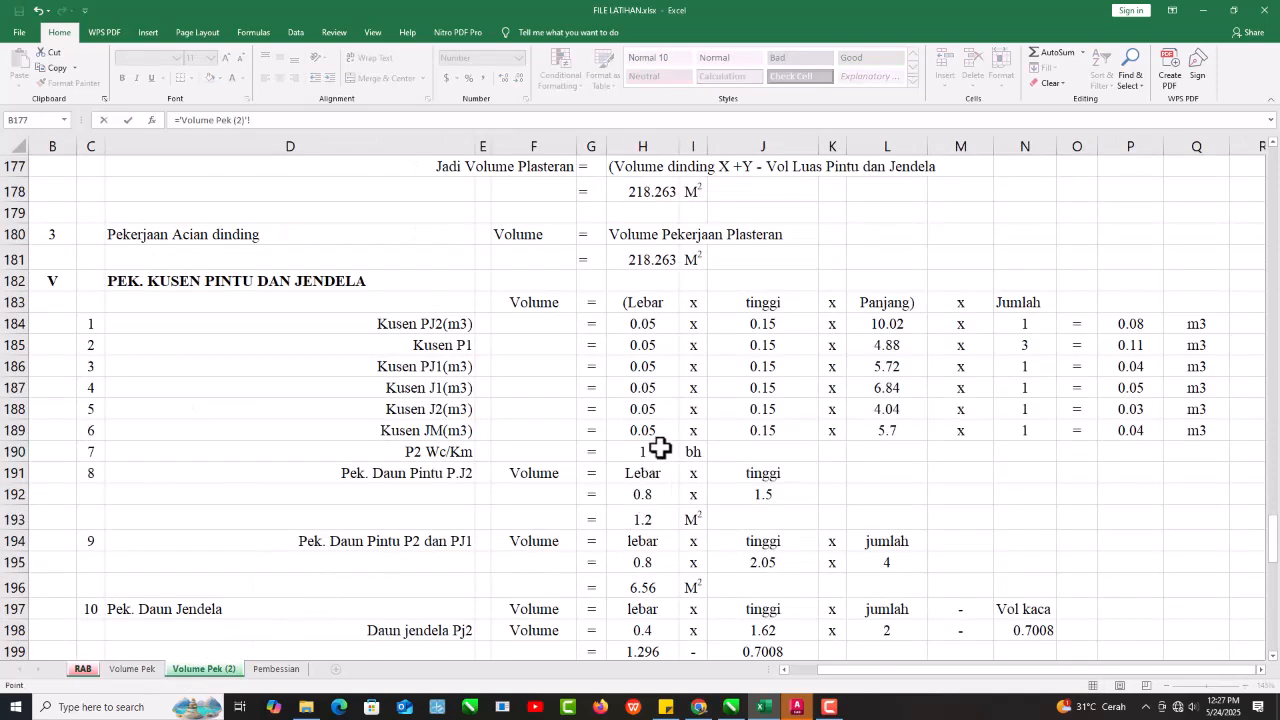
pyautogui.press('Return')
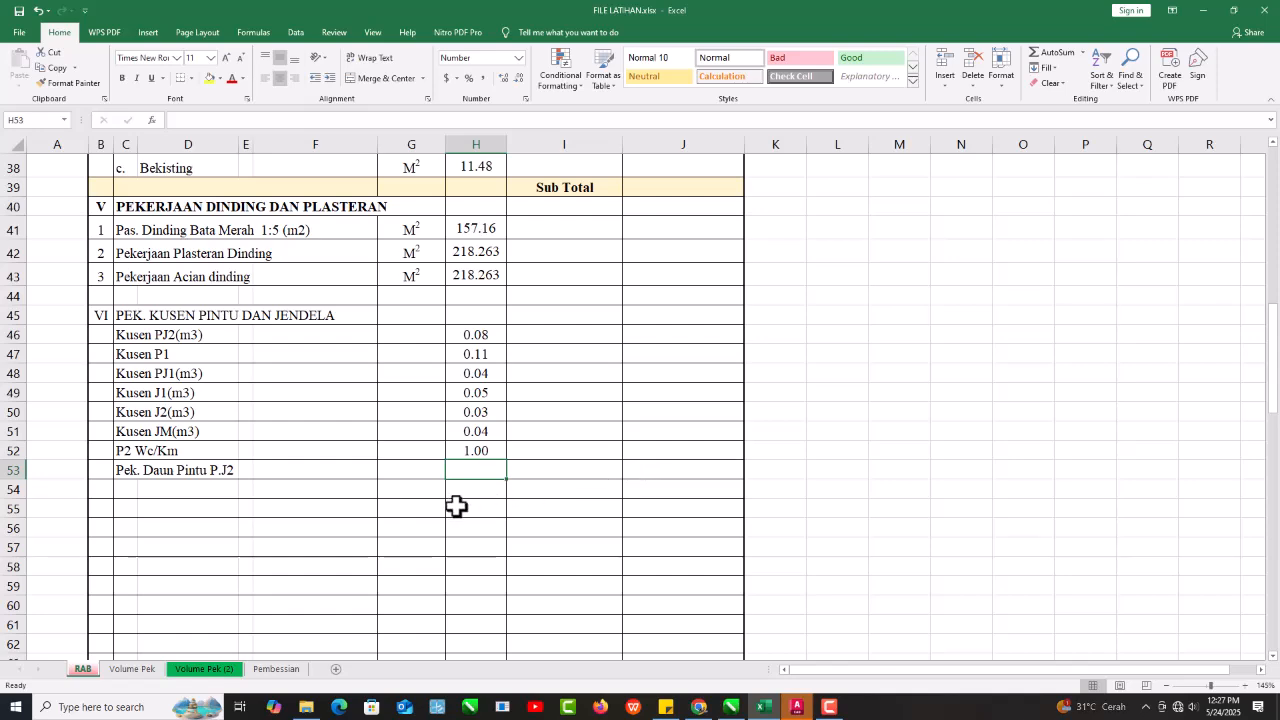
# Link the Pek. Daun Pintu P.J2 volume in H53 to cell H193 of Volume Pek (2).
pyautogui.write('=')
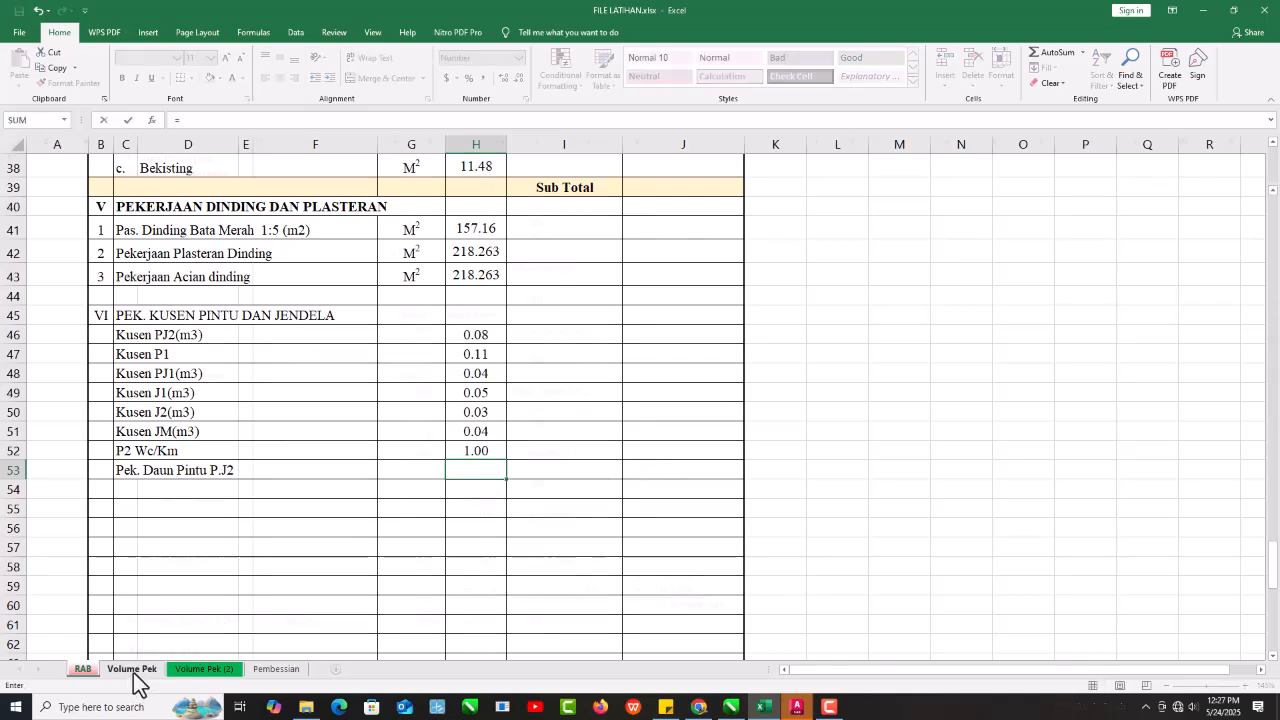
pyautogui.click(133, 670)
pyautogui.click(204, 670)
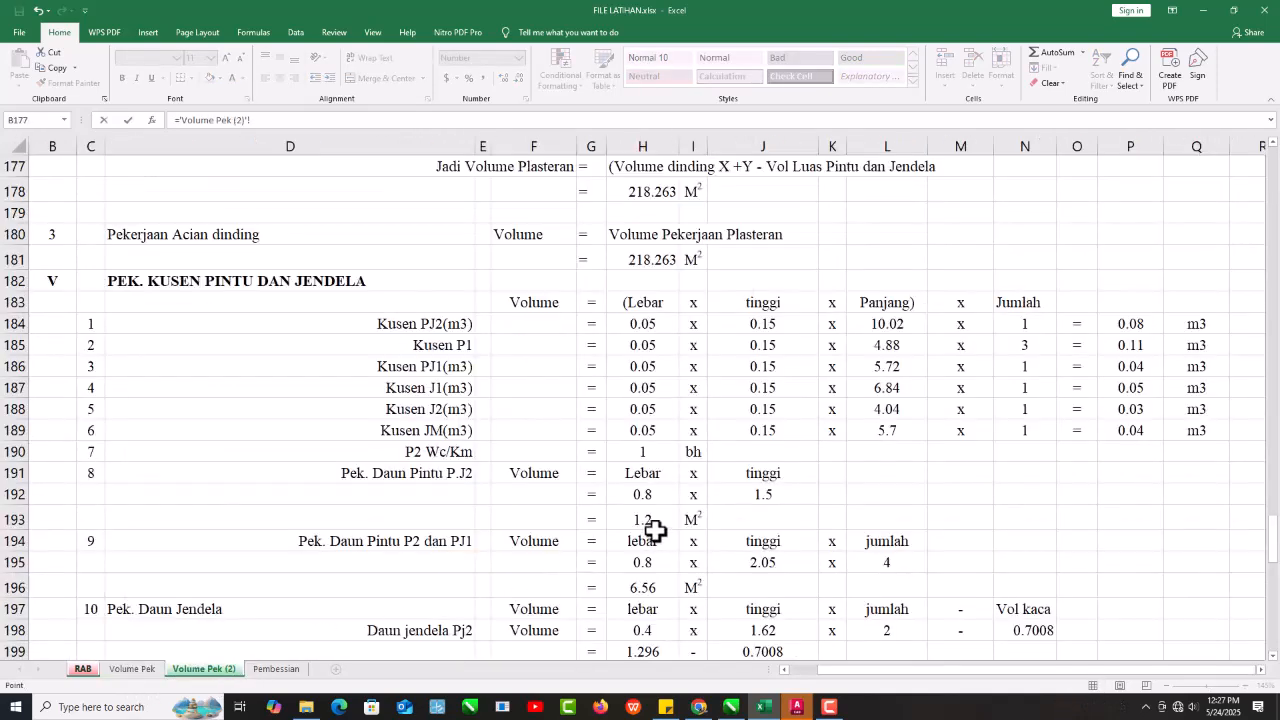
pyautogui.scroll(-1, 655, 531)
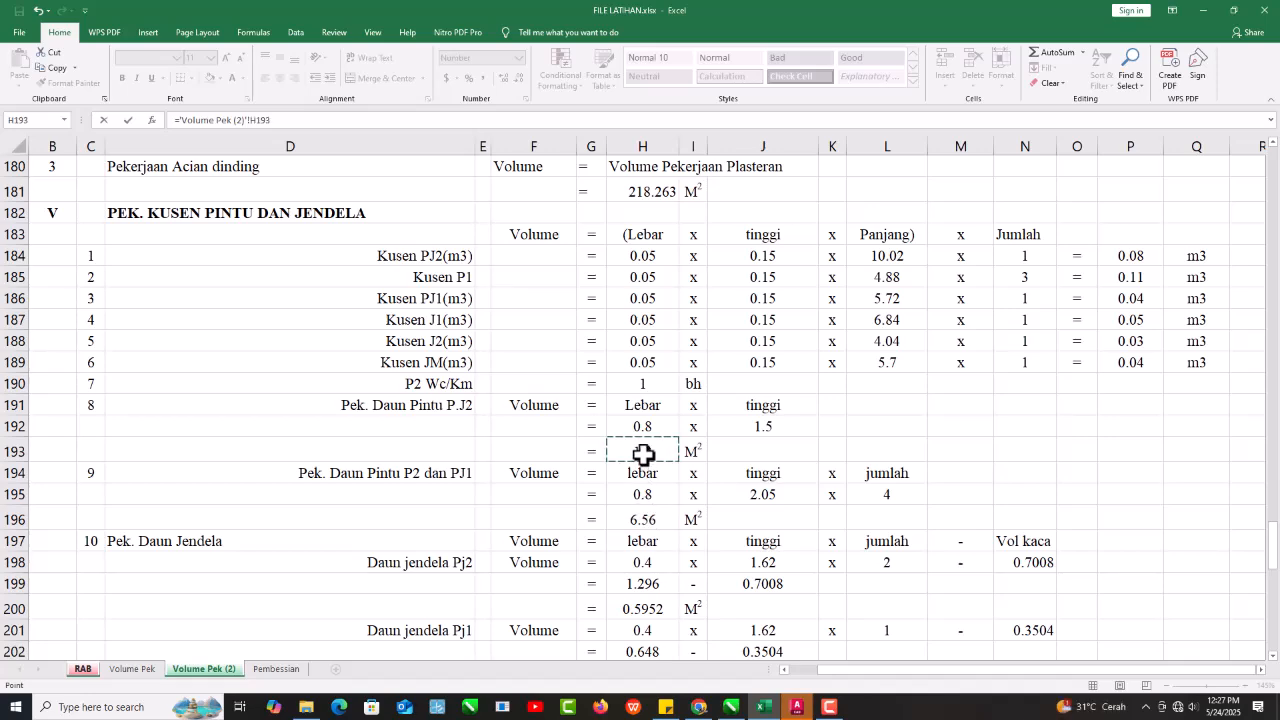
pyautogui.press('Return')
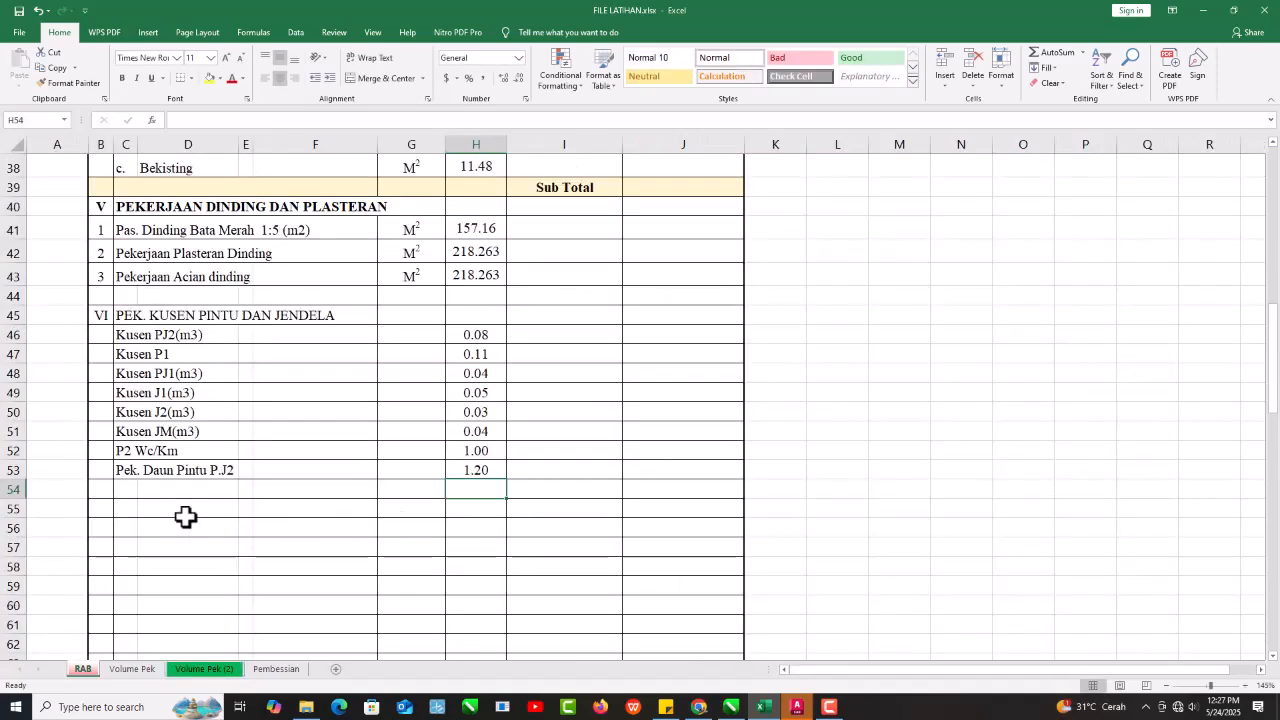
# Link the Kusen PJ2 unit in G46 to the m3 unit in Q184 of Volume Pek (2).
pyautogui.click(410, 331)
pyautogui.write('=')
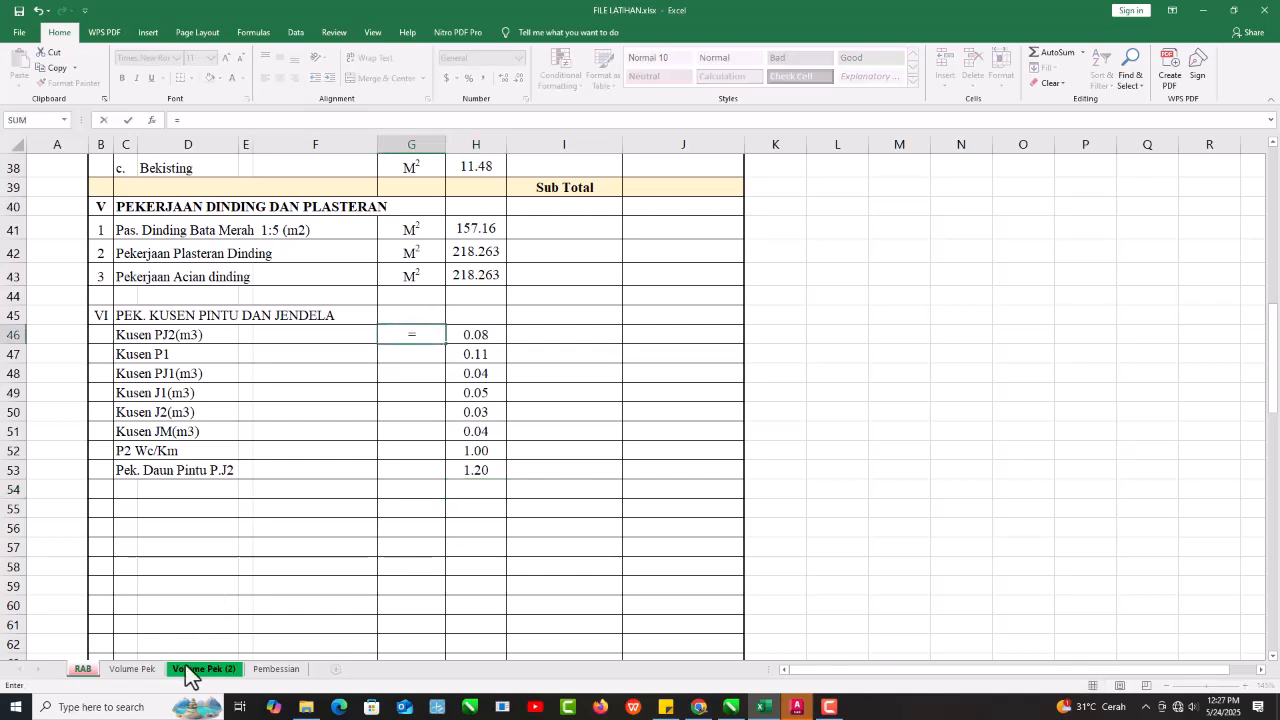
pyautogui.click(190, 668)
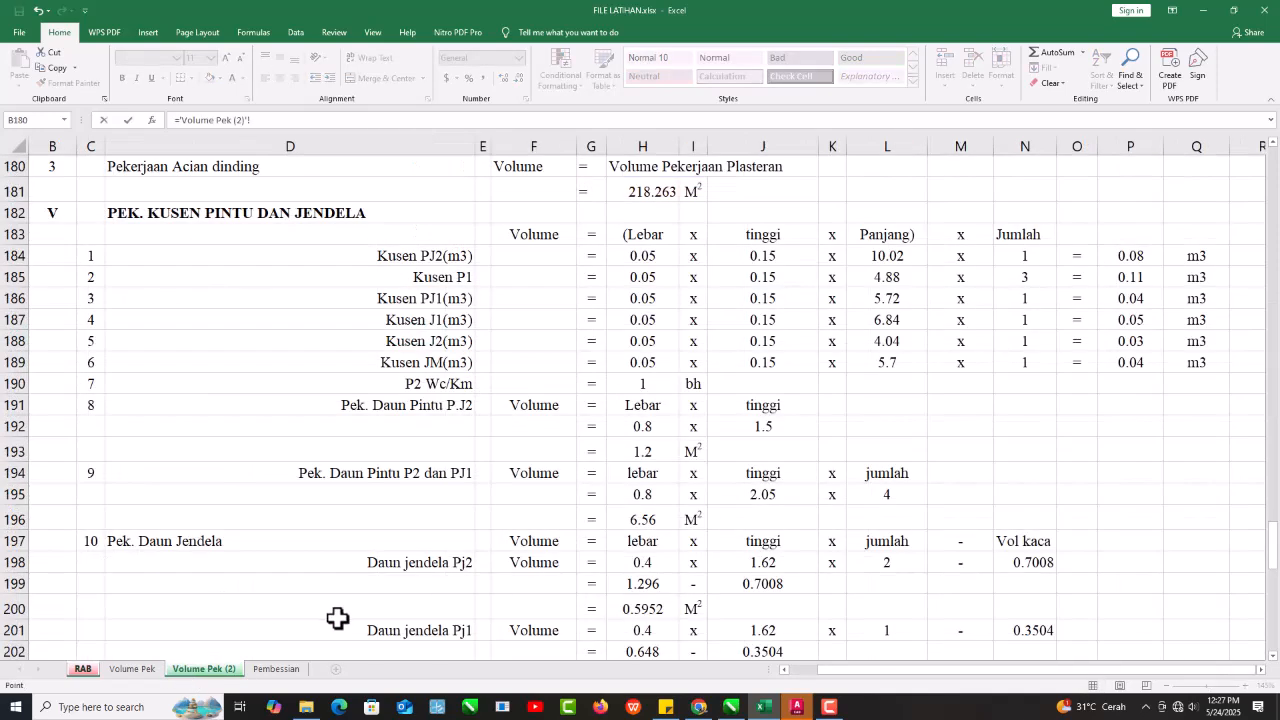
pyautogui.click(1197, 258)
pyautogui.press('Return')
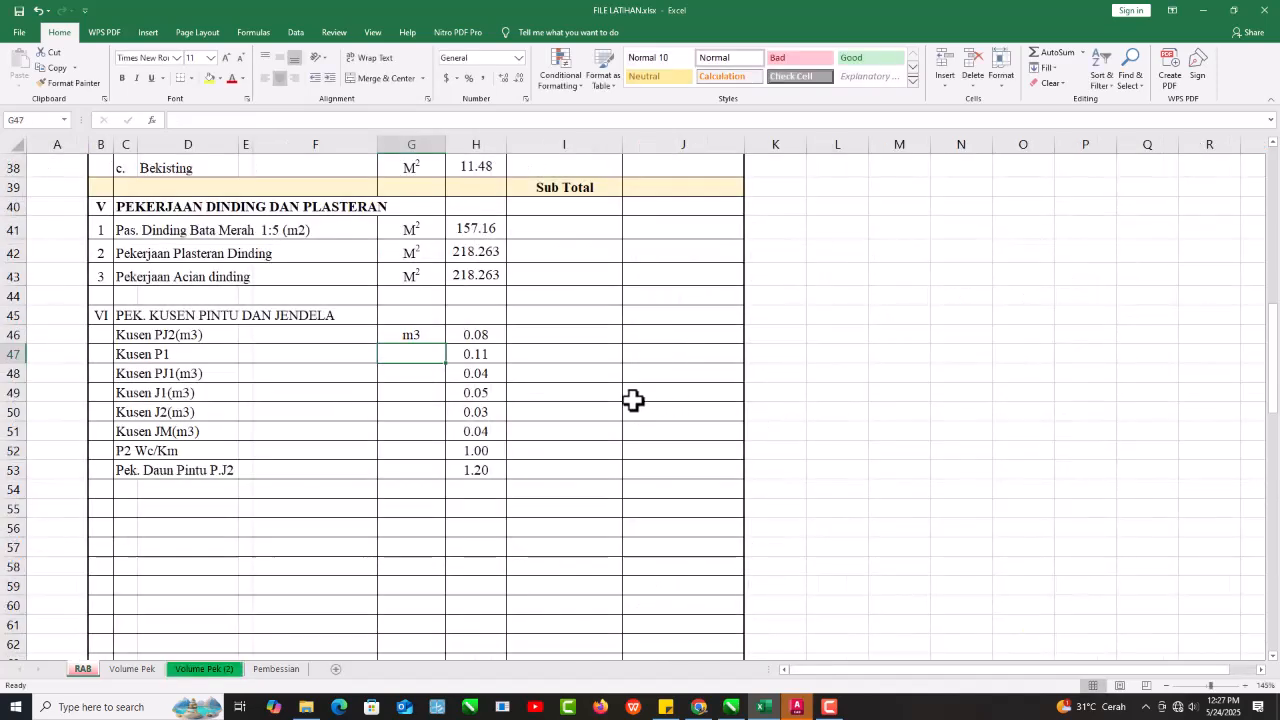
# Fill the unit formula from G46 down through G52 and replace the P2 Wc/Km unit in G52 with Bh.
pyautogui.click(421, 335)
pyautogui.moveTo(449, 345); pyautogui.dragTo(437, 468)
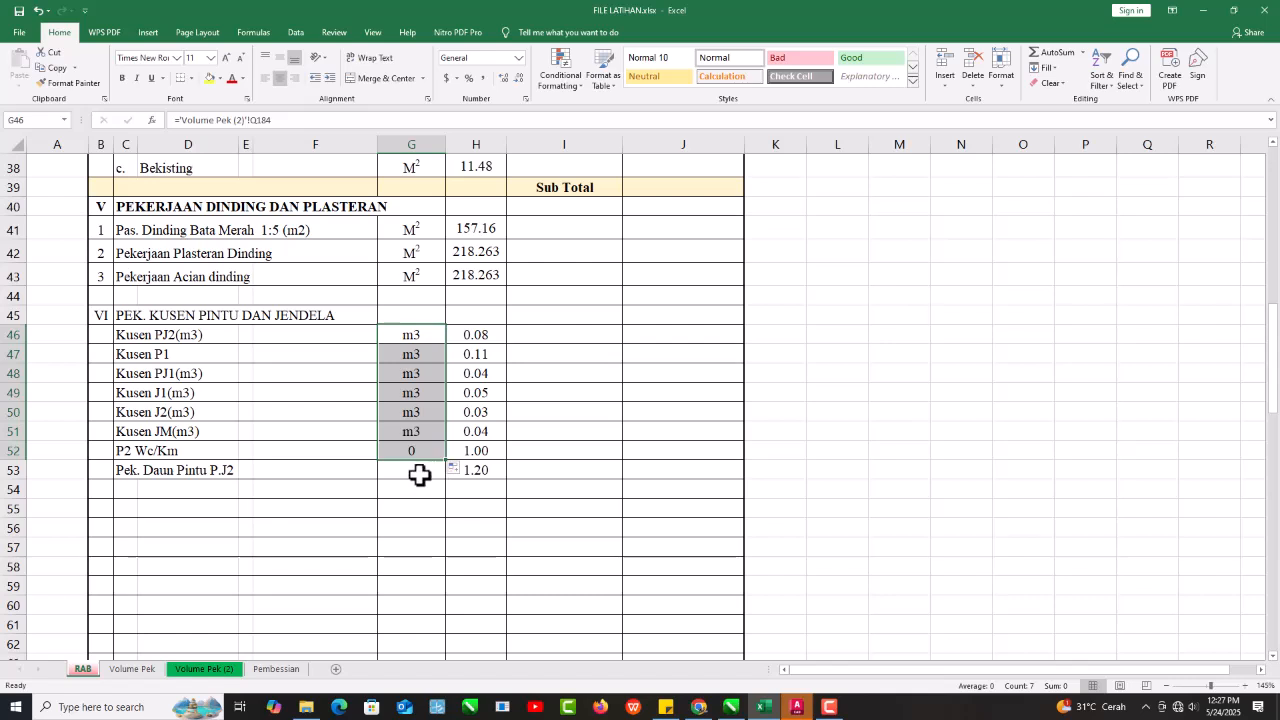
pyautogui.click(419, 450)
pyautogui.press('BackSpace')
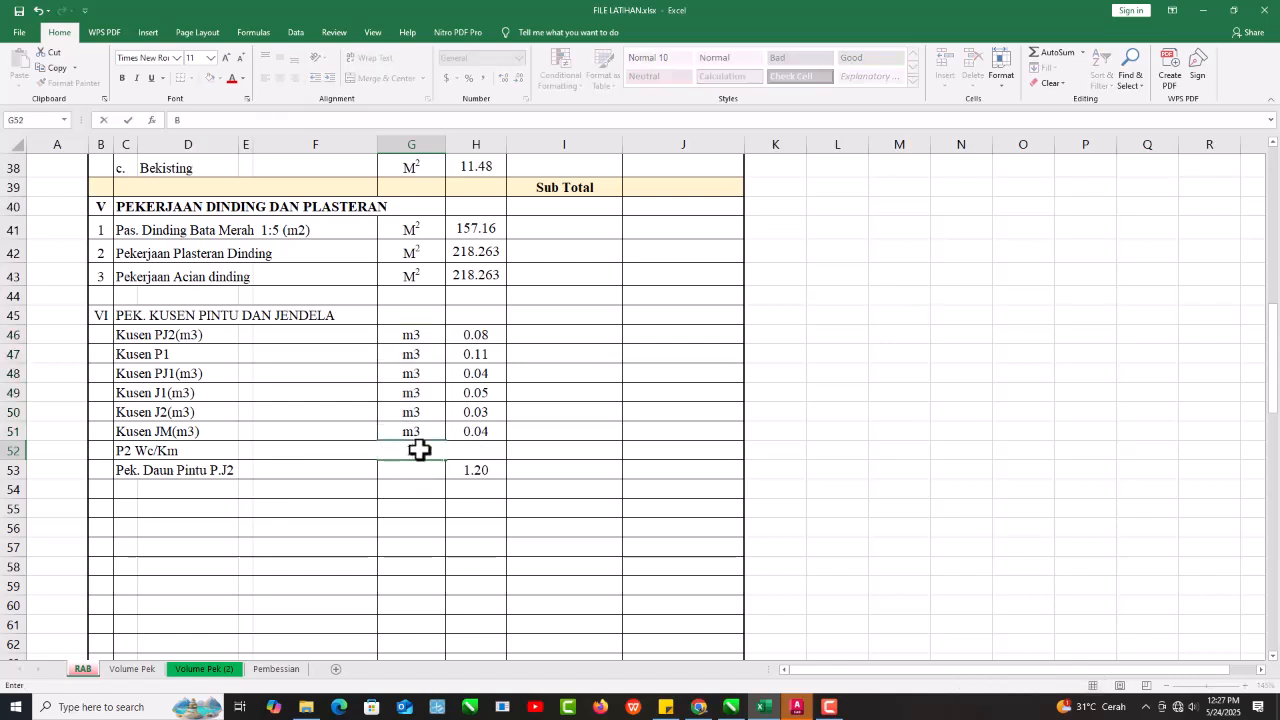
pyautogui.write('Bh')
pyautogui.press('Return')
# Copy the M² unit from G43 into G53 for Pek. Daun Pintu P.J2.
pyautogui.write('m3')
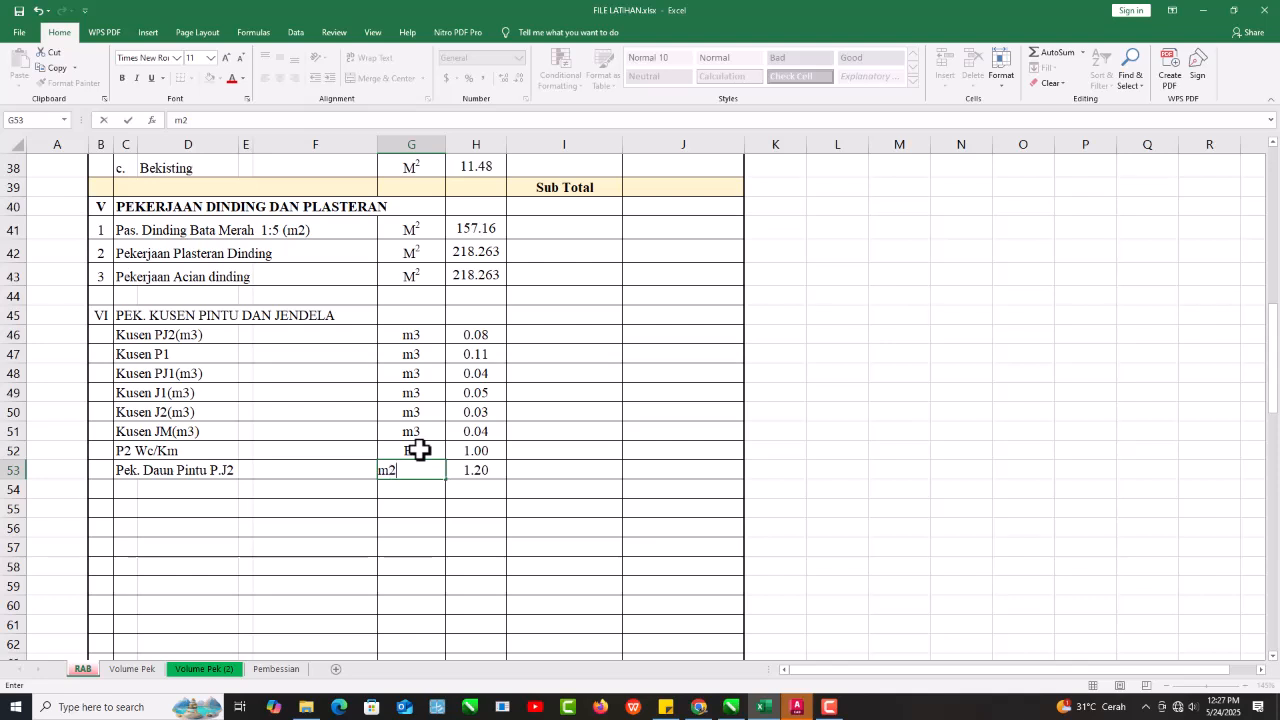
pyautogui.press('Escape')
pyautogui.click(410, 276)
pyautogui.hotkey('ctrl', 'c')
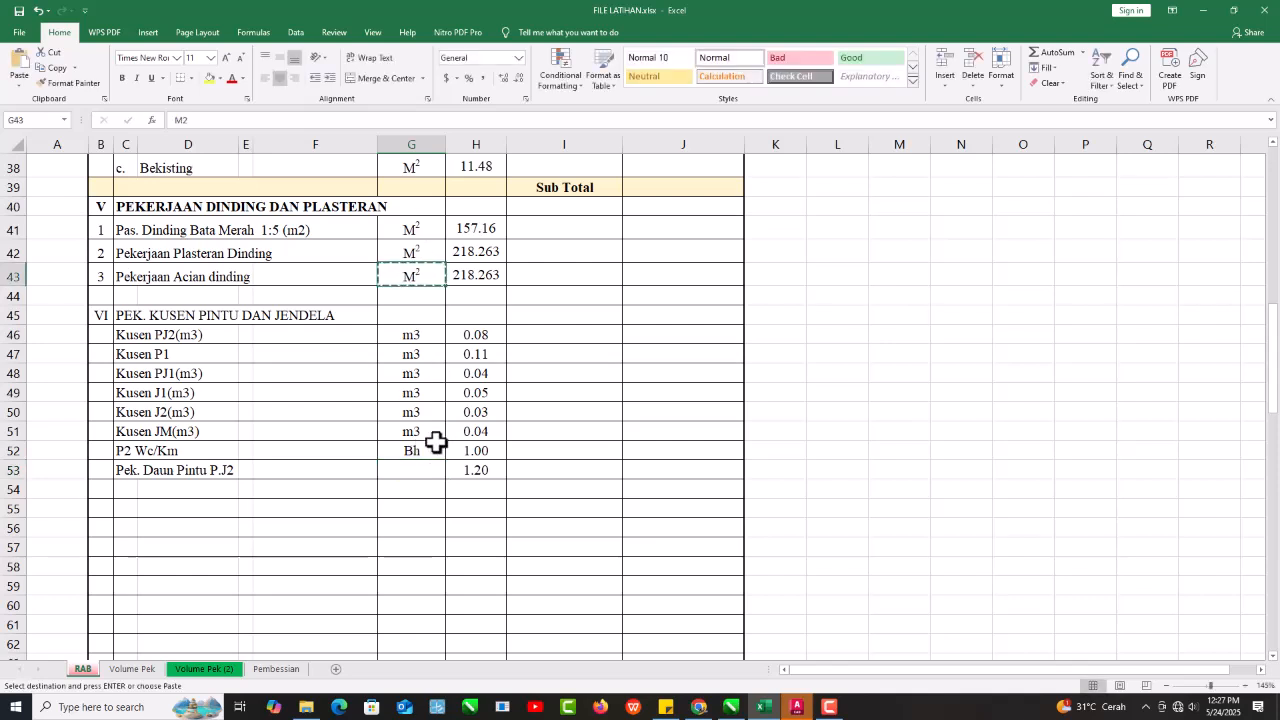
pyautogui.click(416, 472)
pyautogui.hotkey('ctrl', 'v')
pyautogui.click(405, 548)
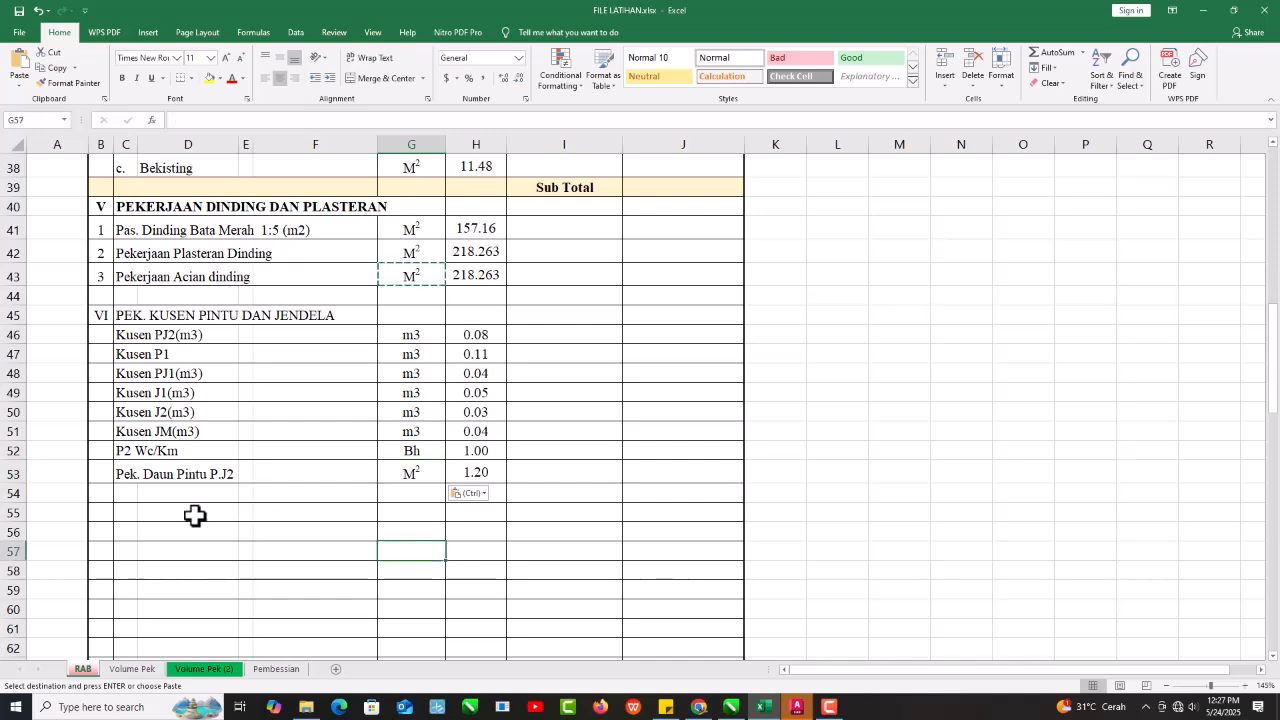
# Link the item name in C54 to Pek. Daun Pintu P2 dan PJ1 in D194 of Volume Pek (2).
pyautogui.click(121, 496)
pyautogui.write('=')
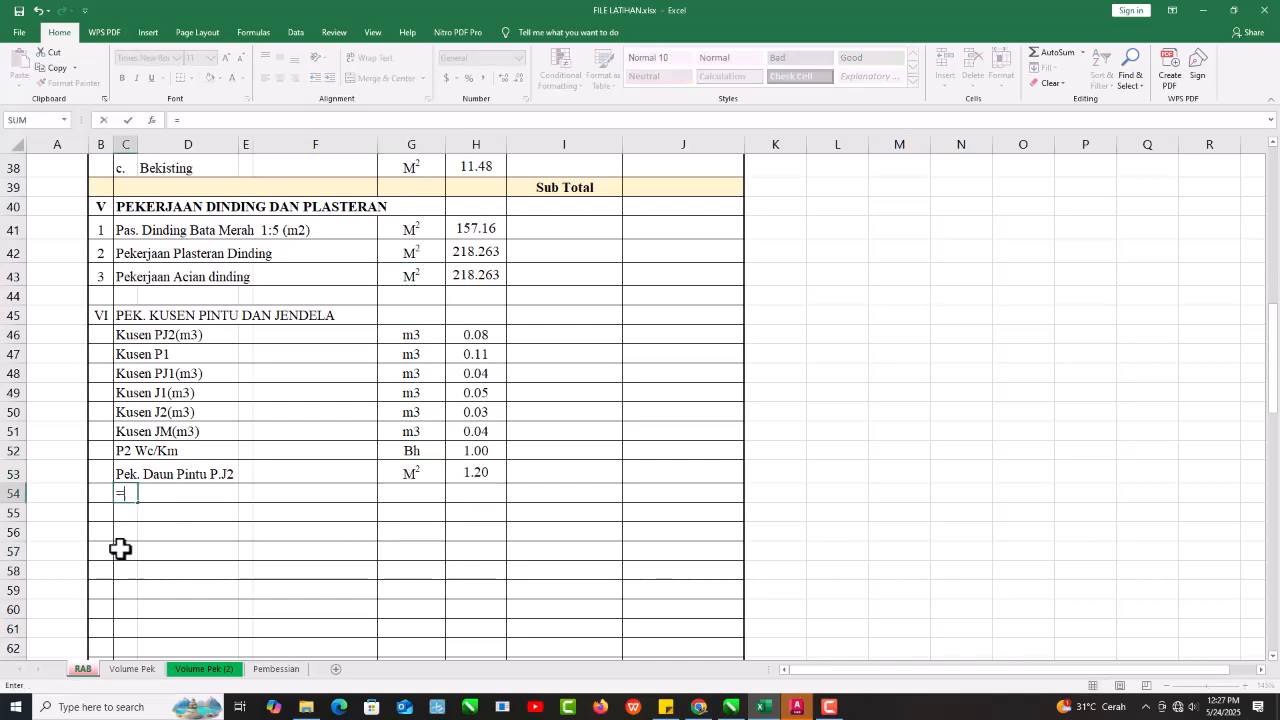
pyautogui.click(200, 668)
pyautogui.scroll(-1, 281, 607)
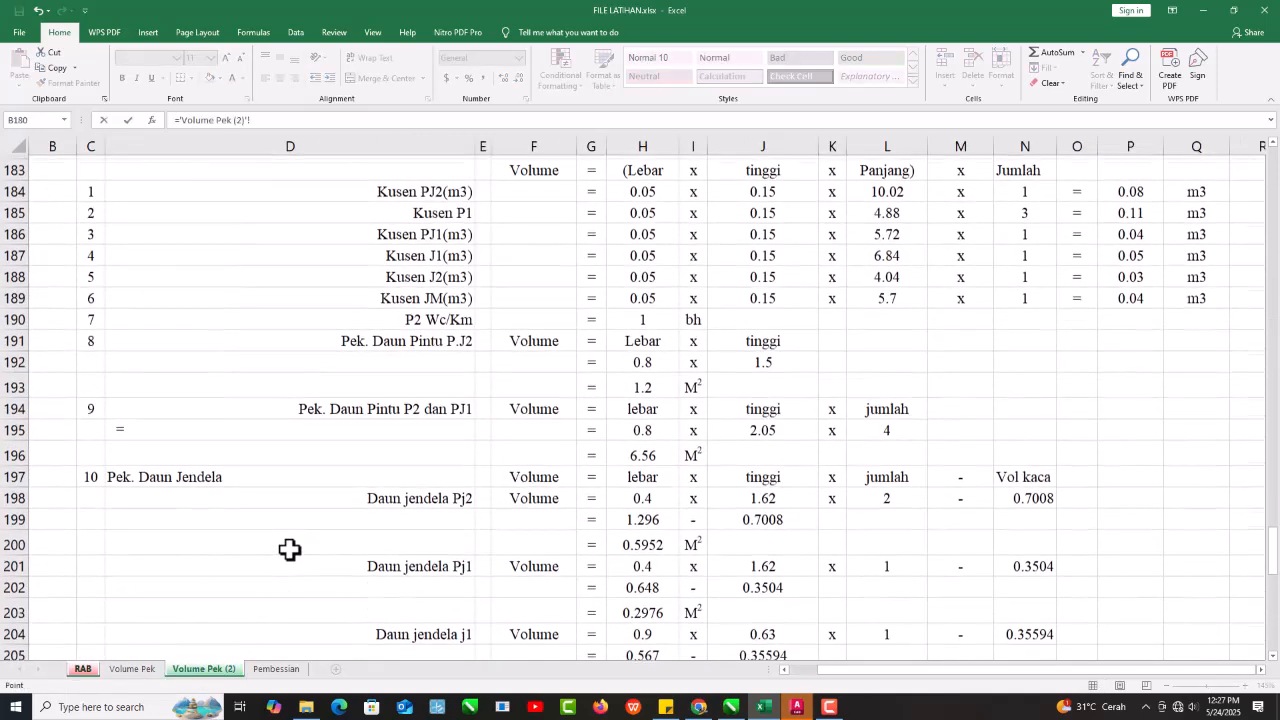
pyautogui.click(295, 410)
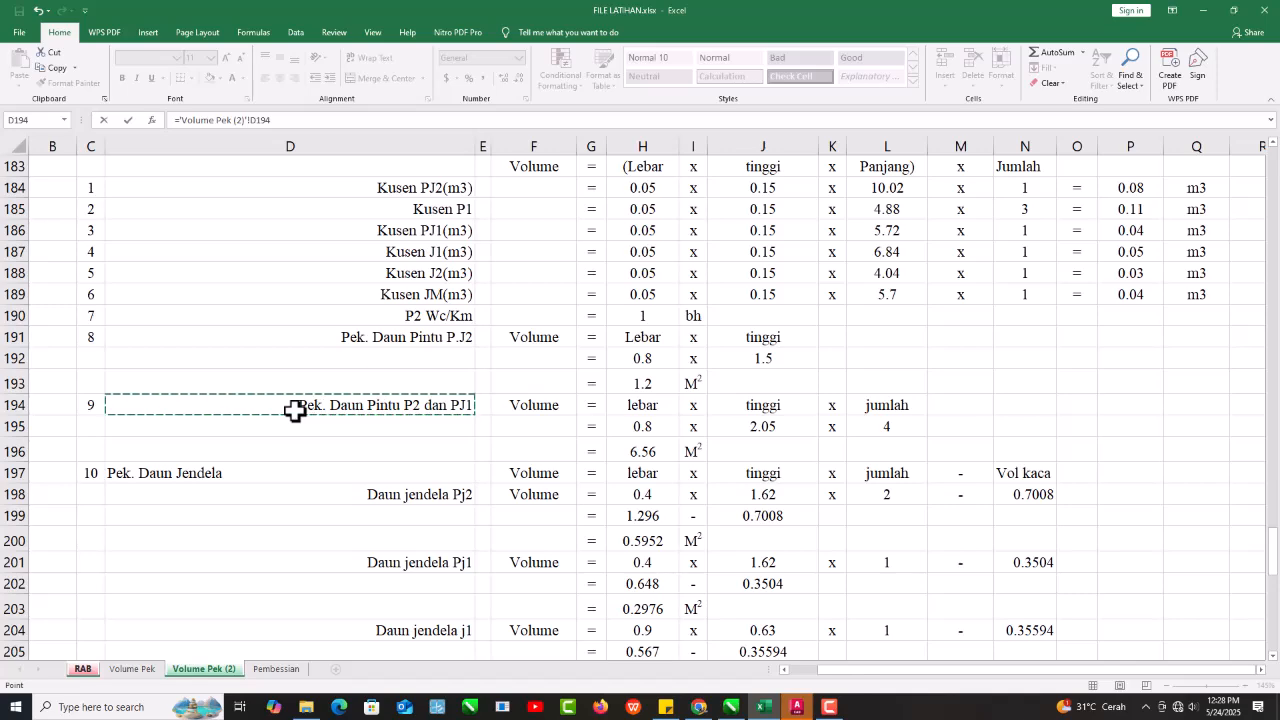
pyautogui.press('Return')
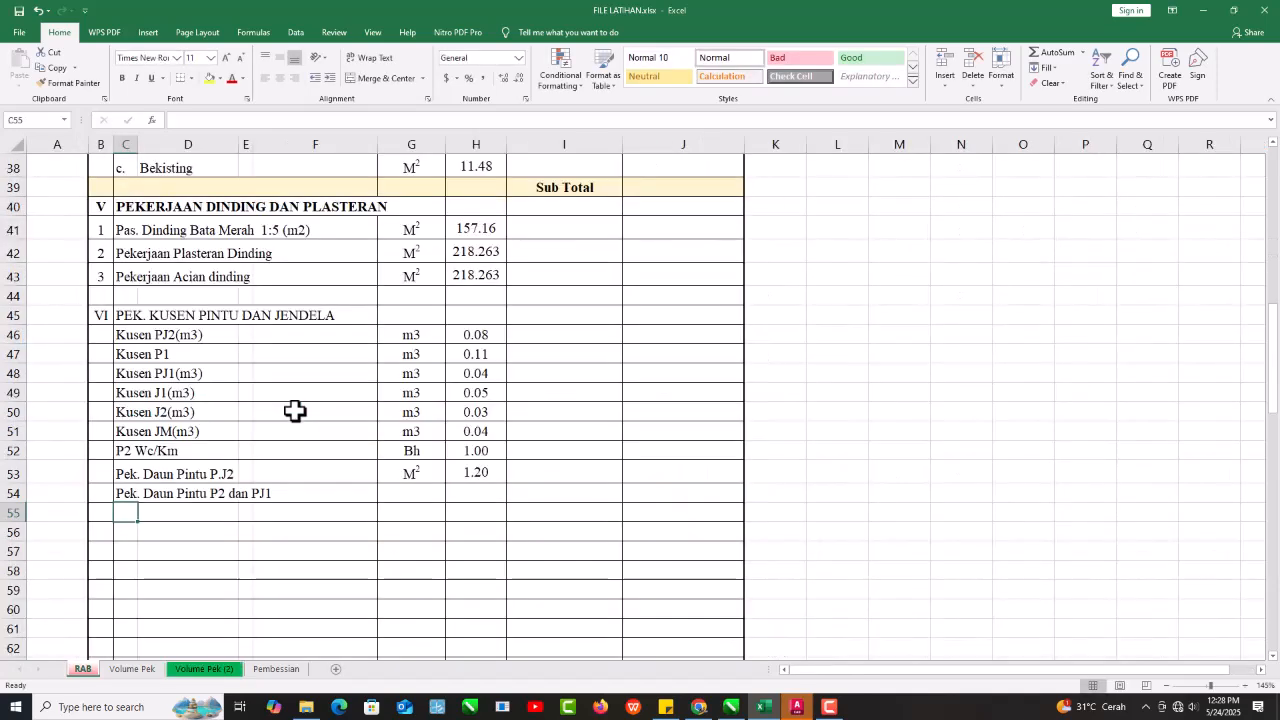
# Copy the M² unit from G53 into G54 for Pek. Daun Pintu P2 dan PJ1.
pyautogui.click(412, 493)
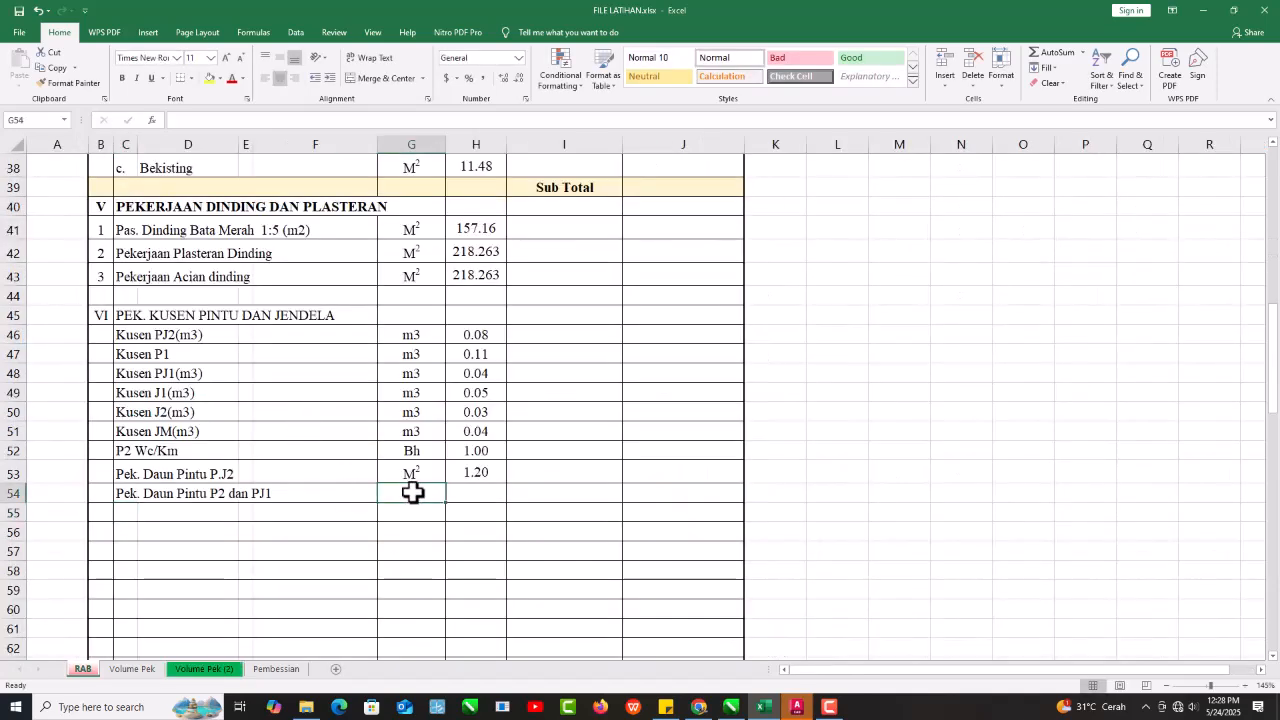
pyautogui.click(420, 472)
pyautogui.hotkey('ctrl', 'c')
pyautogui.click(425, 494)
pyautogui.hotkey('ctrl', 'v')
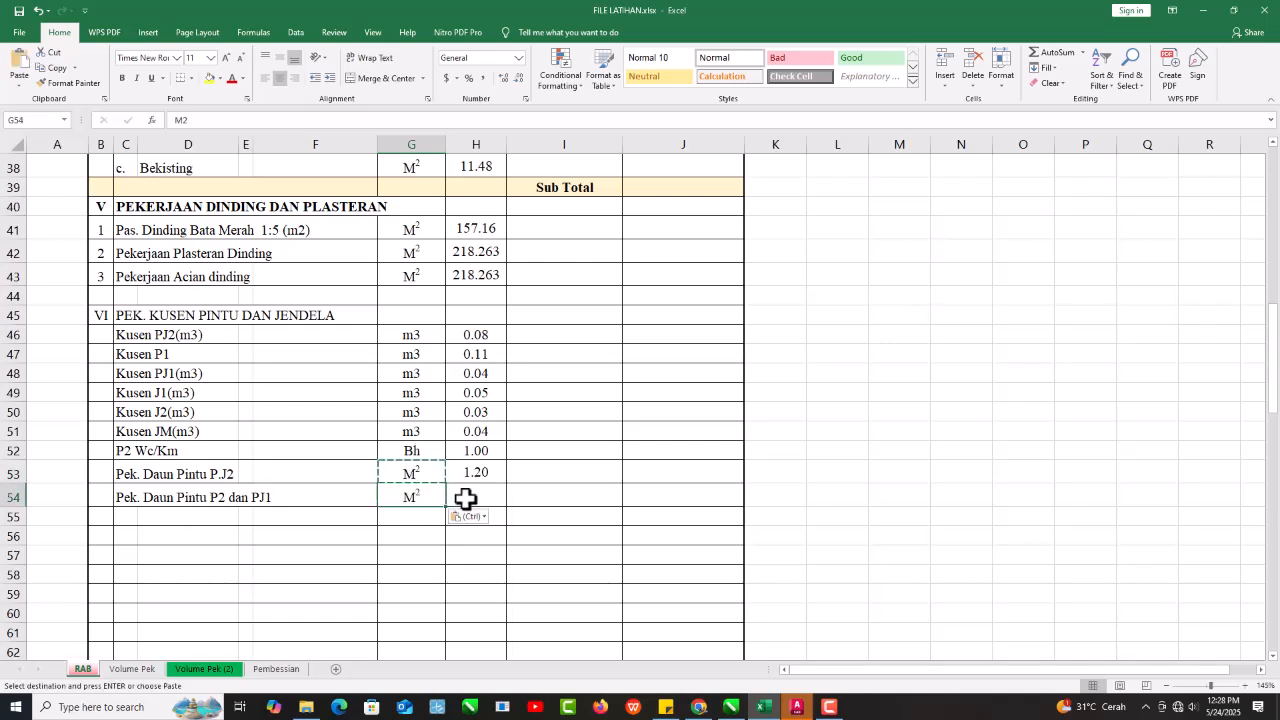
# Link the Pek. Daun Pintu P2 dan PJ1 volume in H54 to cell H196 of Volume Pek (2).
pyautogui.click(466, 496)
pyautogui.write('=')
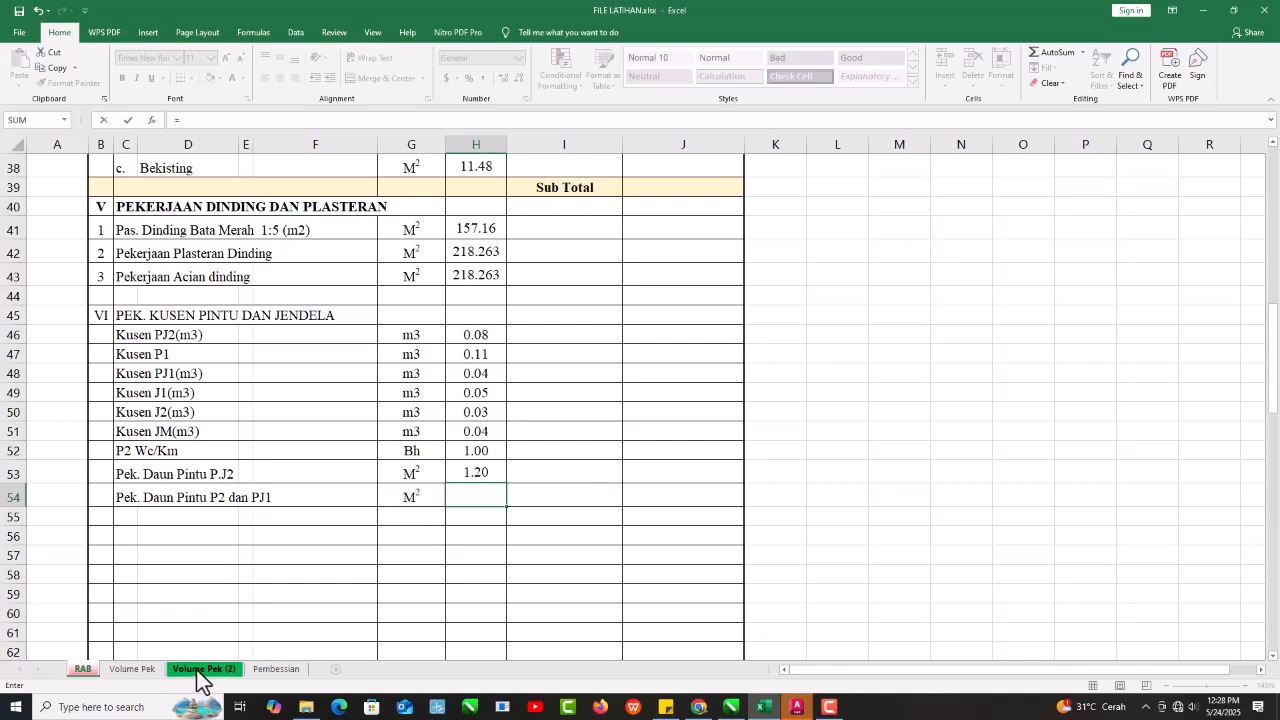
pyautogui.click(210, 666)
pyautogui.scroll(-1, 625, 490)
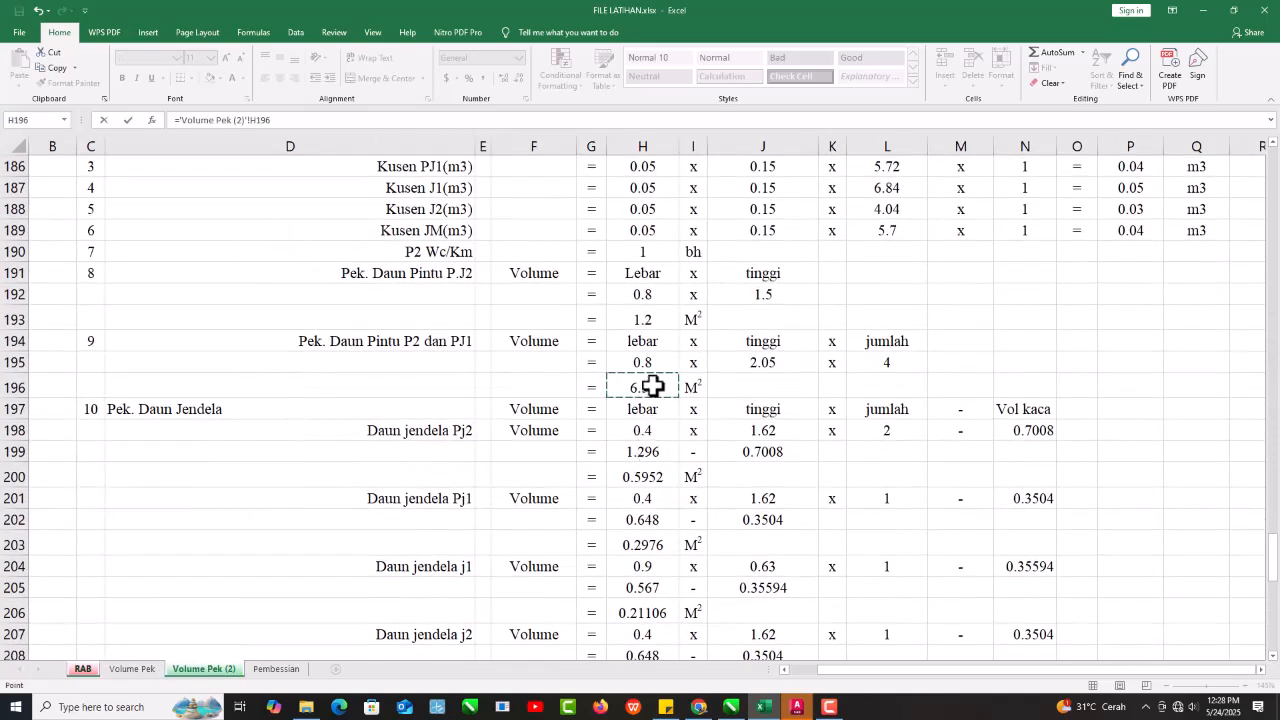
pyautogui.press('Return')
# Link the item name in C55 to Pek. Daun Jendela in D197 of Volume Pek (2).
pyautogui.scroll(-1, 360, 465)
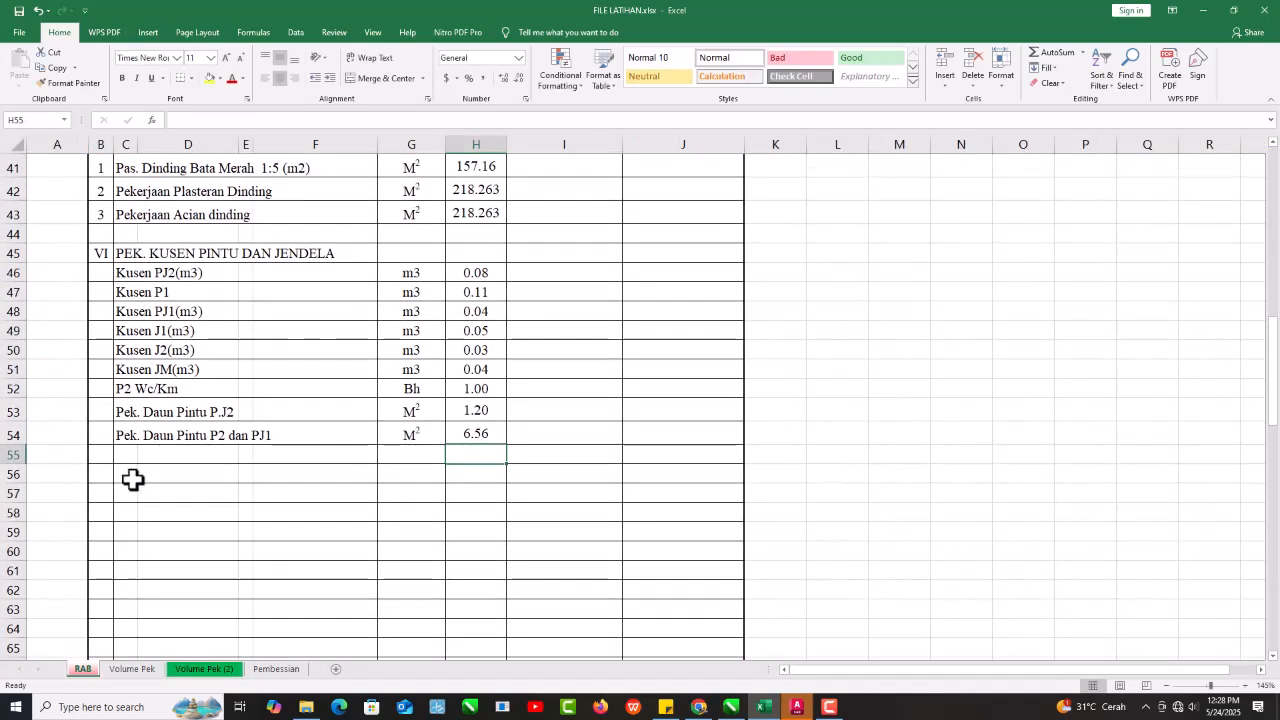
pyautogui.click(126, 458)
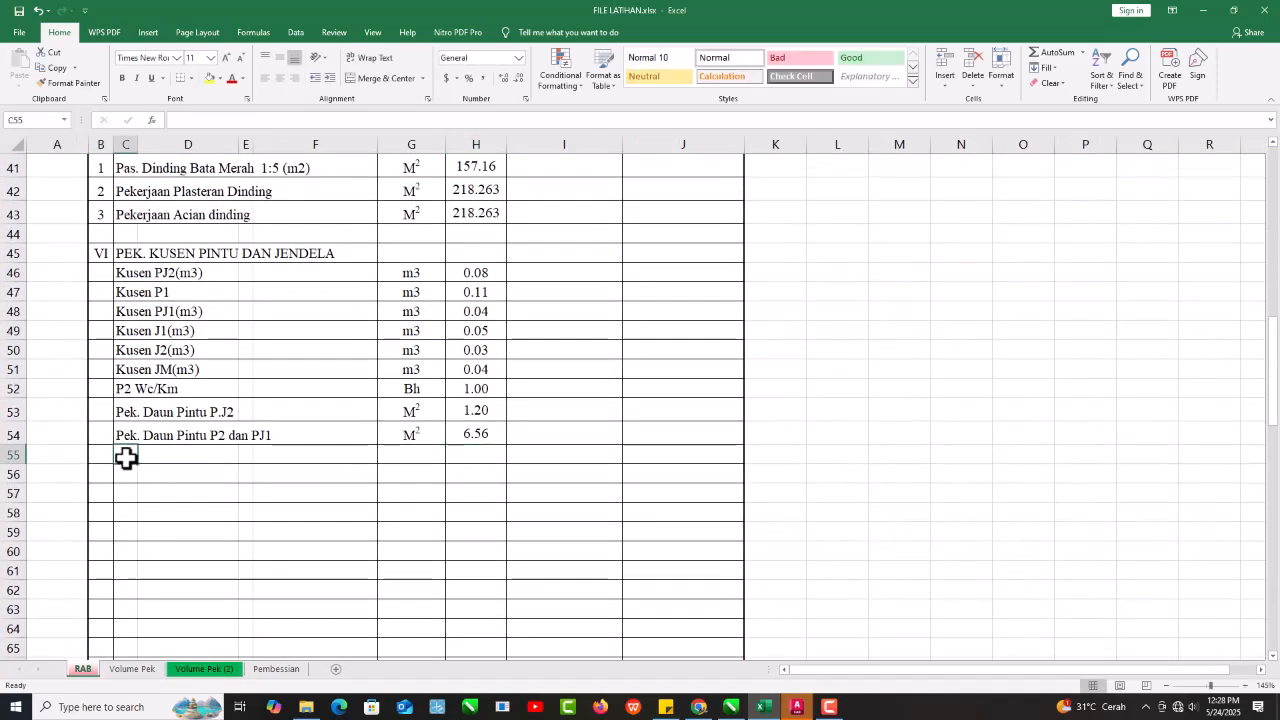
pyautogui.write('=')
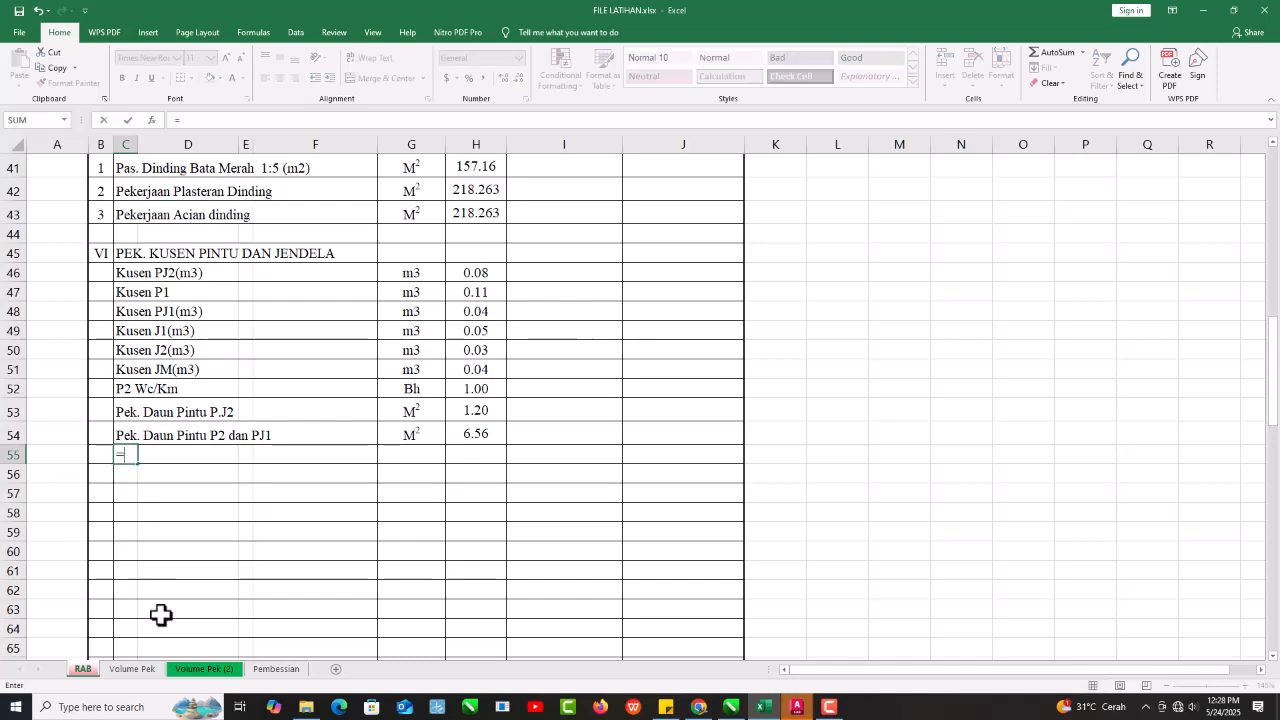
pyautogui.click(199, 670)
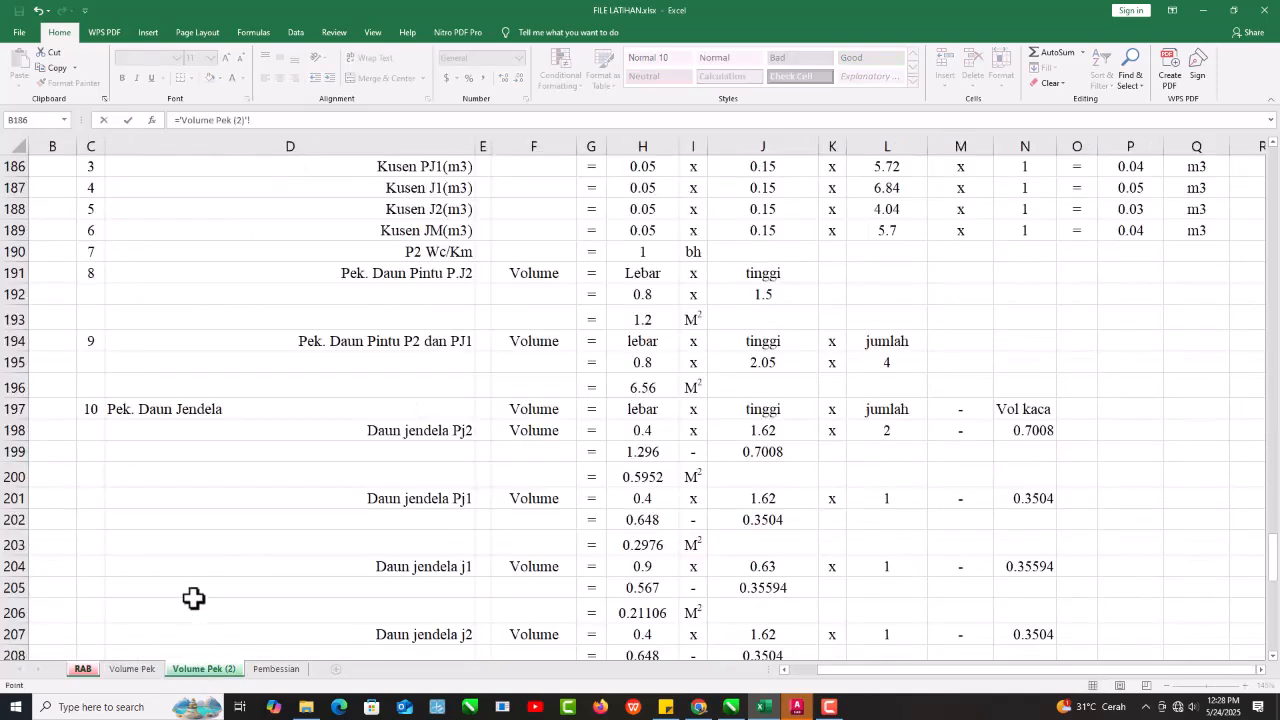
pyautogui.click(109, 409)
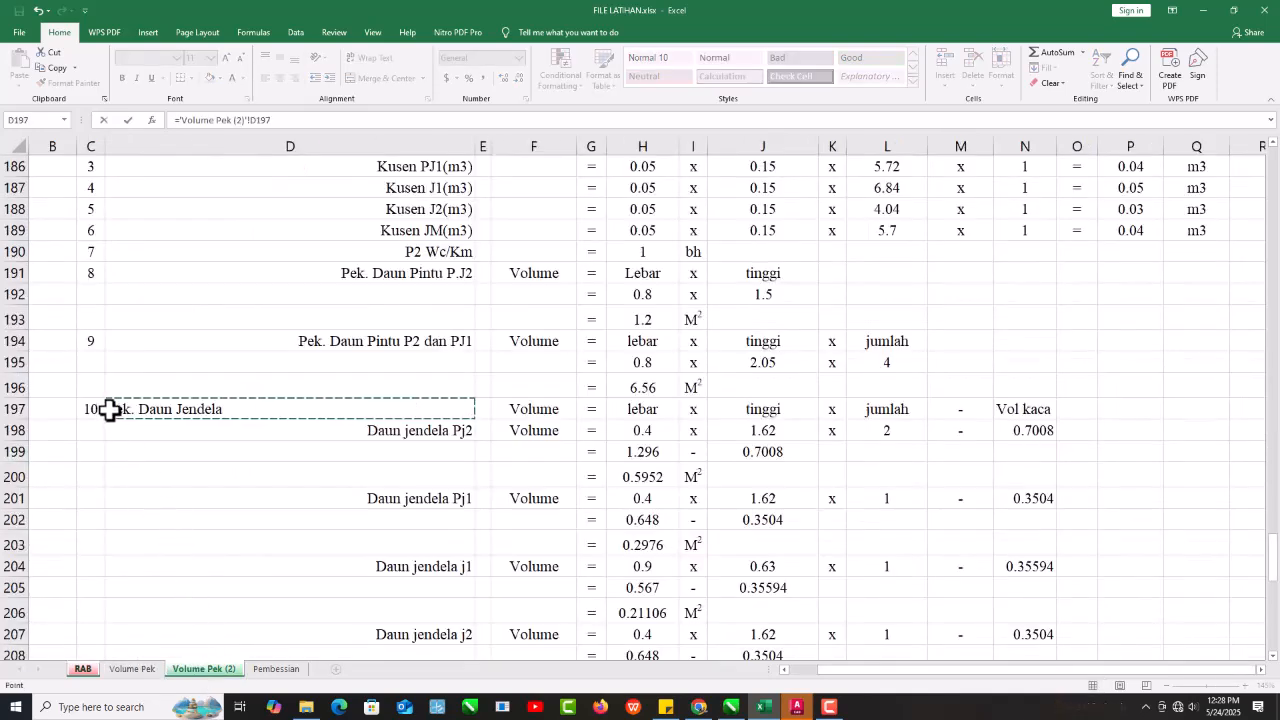
pyautogui.press('Return')
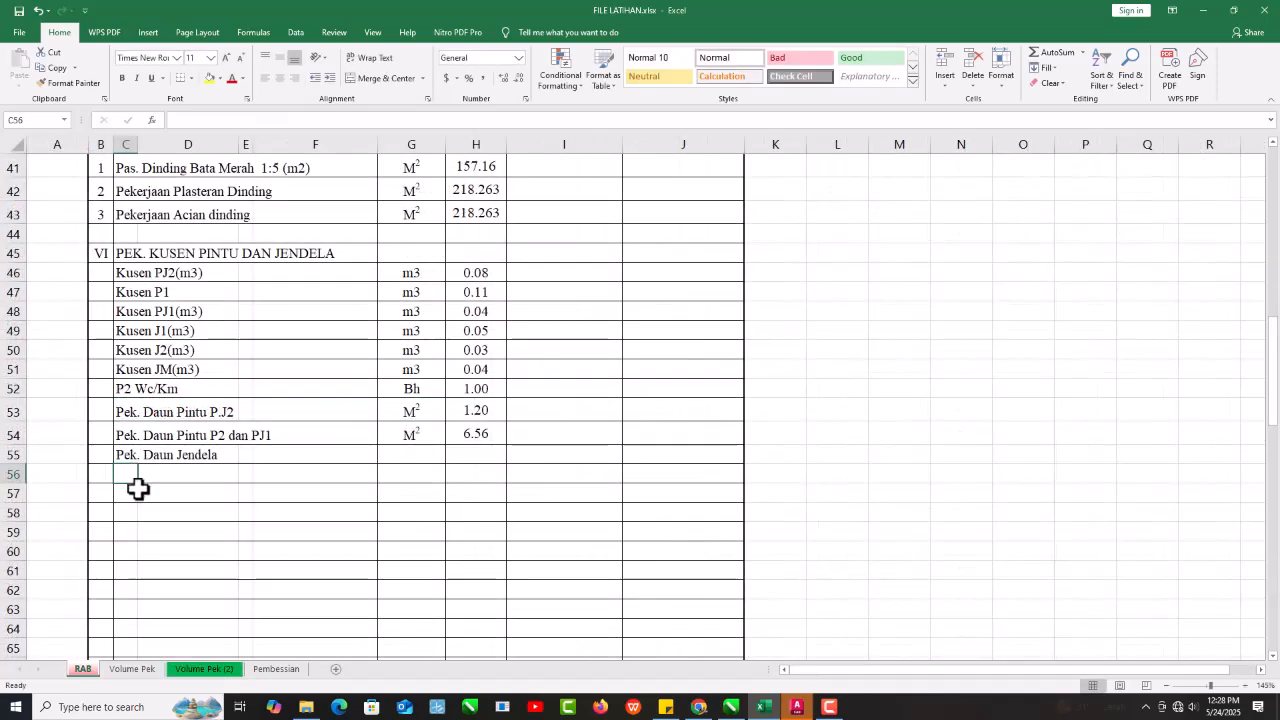
# Label C56 as "a." and link the item name in D56 to Daun jendela Pj2 in D198 of Volume Pek (2).
pyautogui.write('a.')
pyautogui.press('Return')
pyautogui.press('Up')
pyautogui.press('Right')
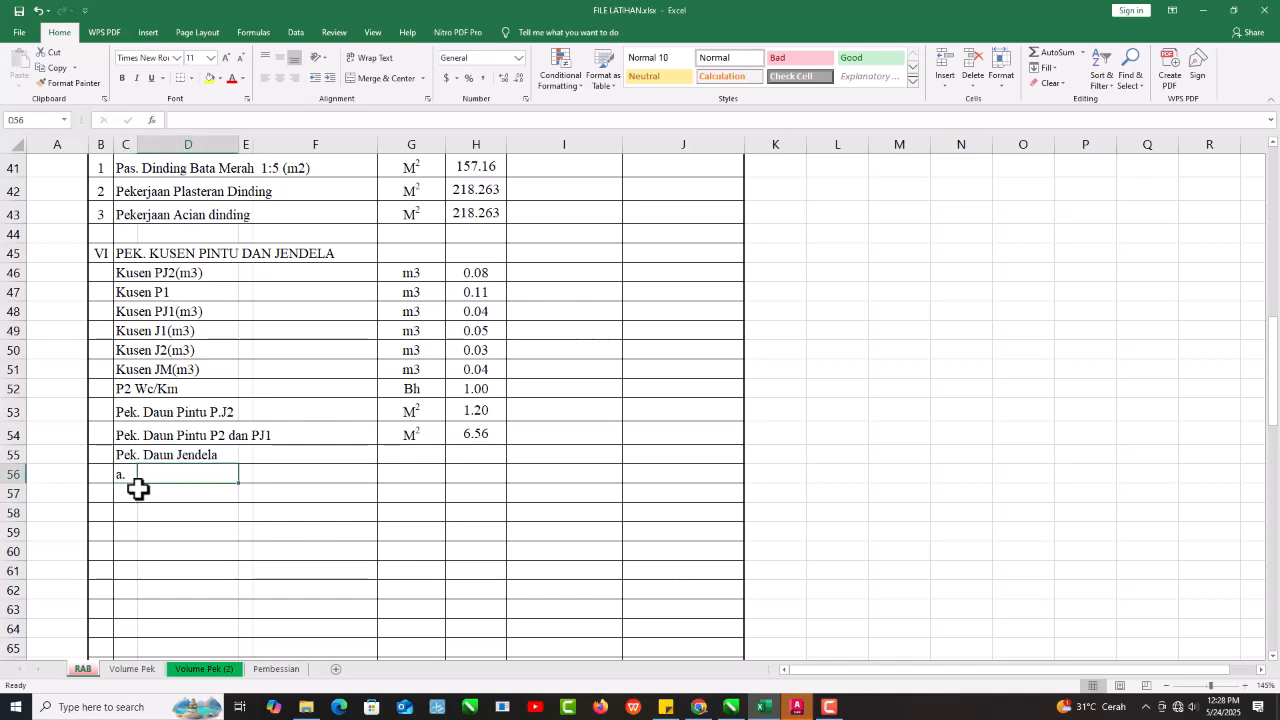
pyautogui.write('=')
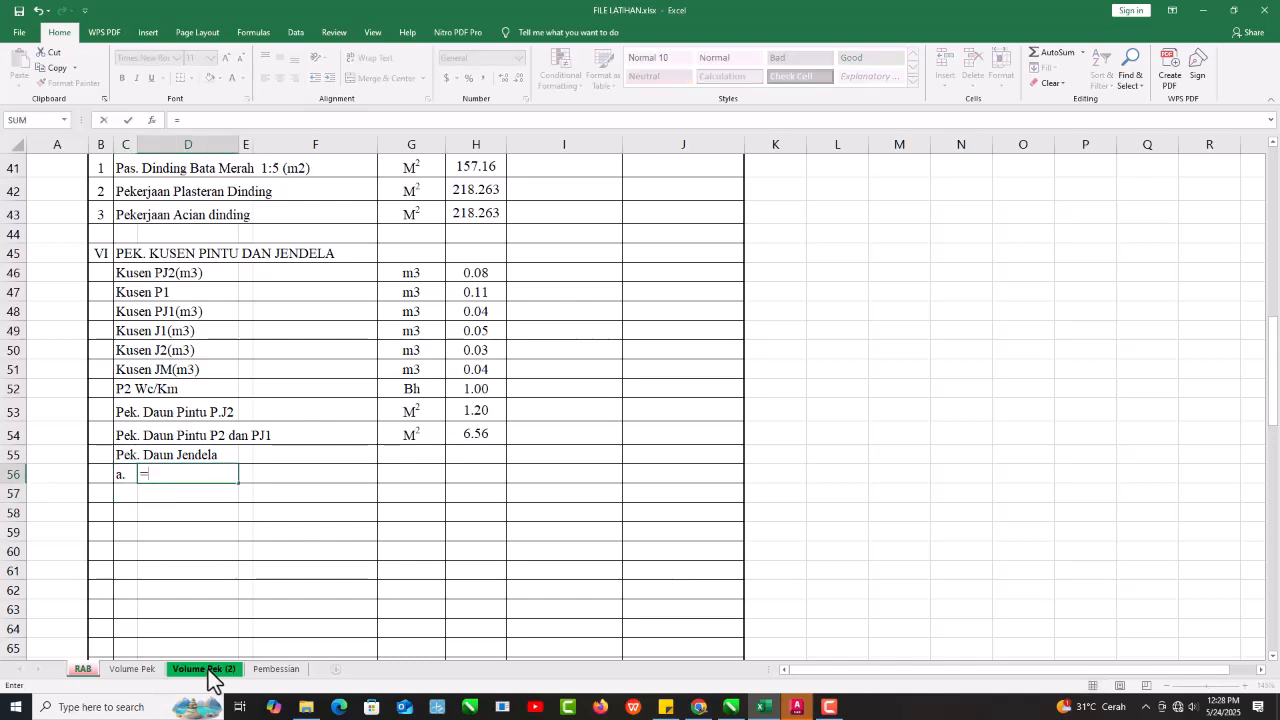
pyautogui.click(205, 669)
pyautogui.click(440, 368)
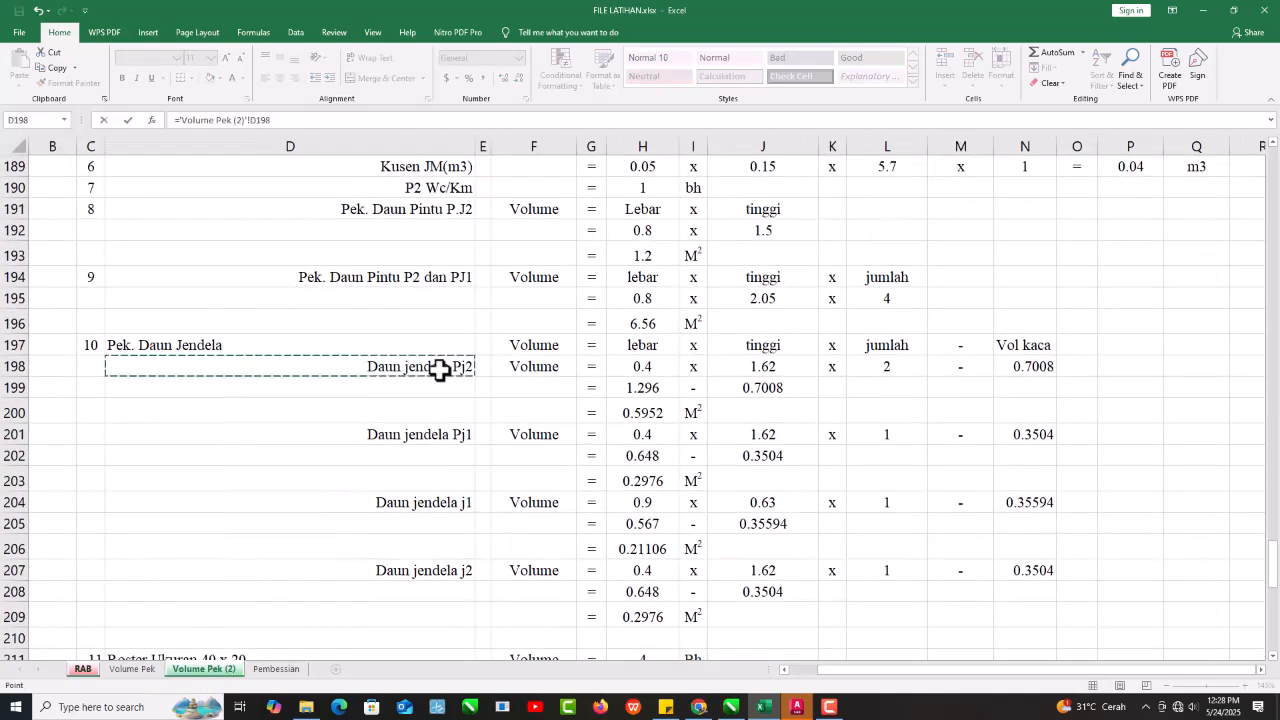
pyautogui.press('Return')
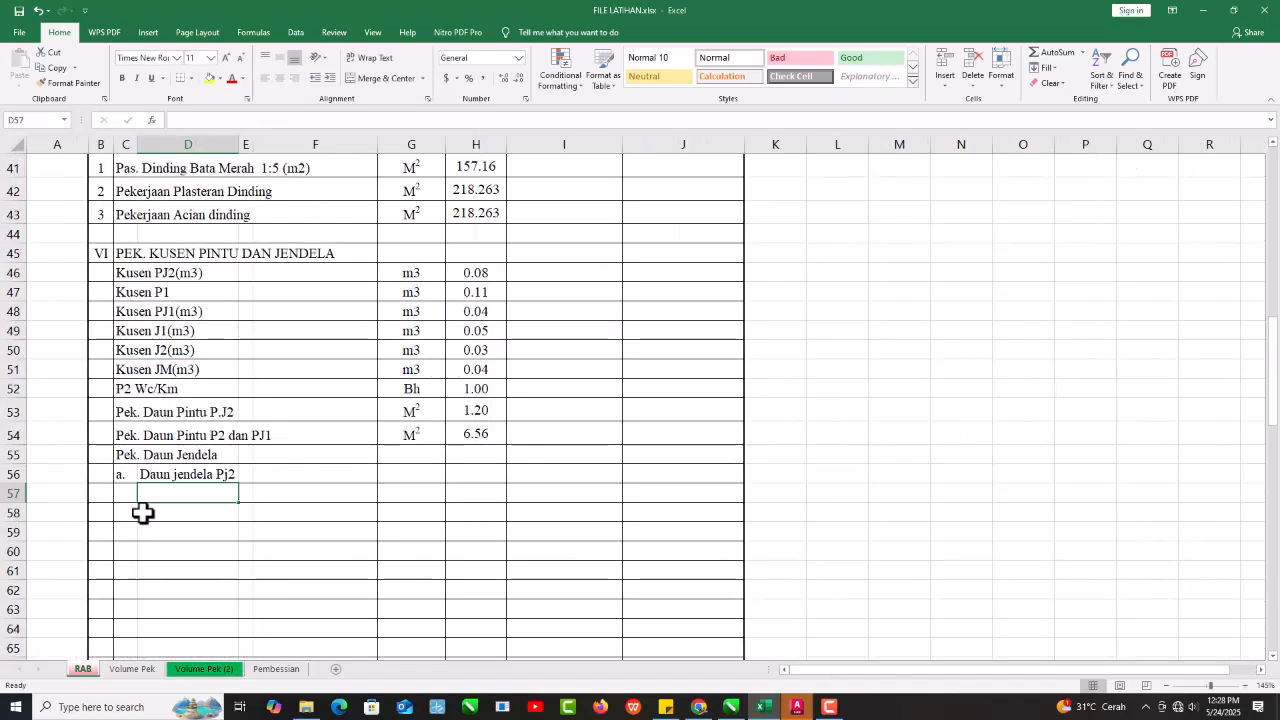
# Link the item name in D57 to Daun jendela Pj1 in D201 of Volume Pek (2).
pyautogui.write('=')
pyautogui.click(128, 672)
pyautogui.click(183, 671)
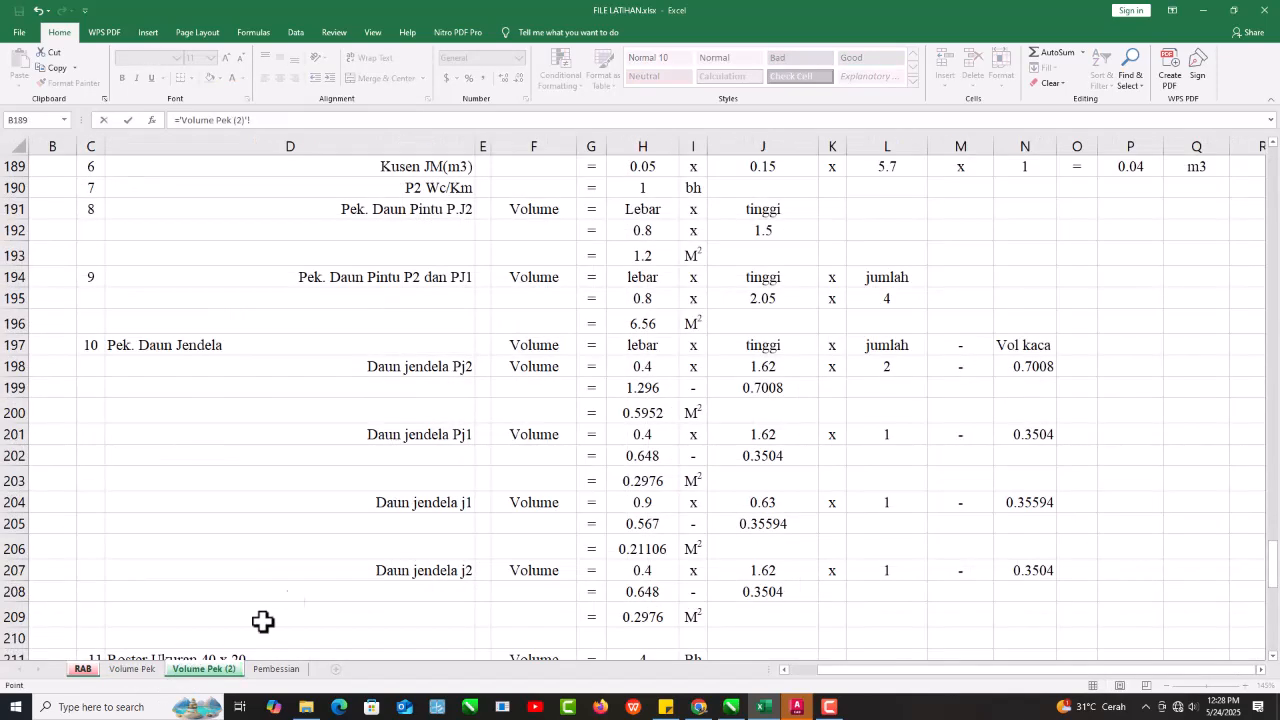
pyautogui.click(422, 445)
pyautogui.press('Return')
# Link D58 and D59 to the names Daun jendela j1 and Daun jendela j2 in D204 and D207 of Volume Pek (2).
pyautogui.write('=')
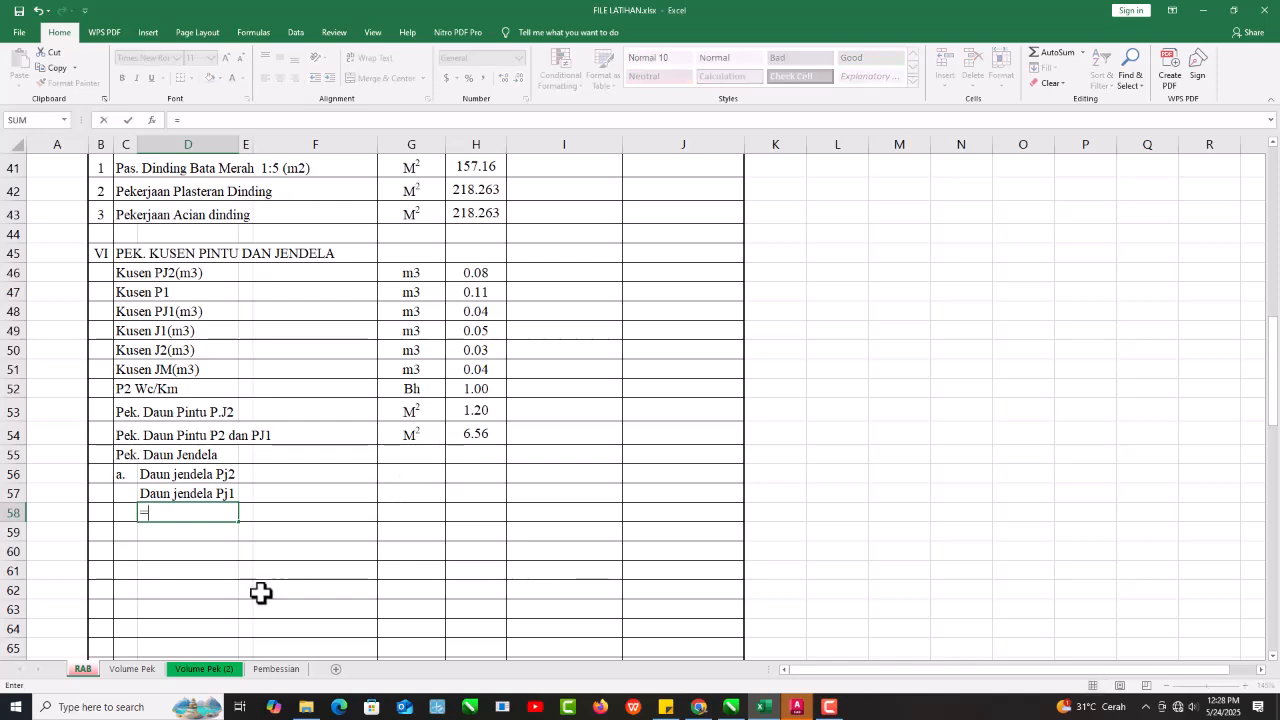
pyautogui.click(203, 669)
pyautogui.scroll(-1, 314, 560)
pyautogui.click(435, 438)
pyautogui.press('Return')
pyautogui.write('=')
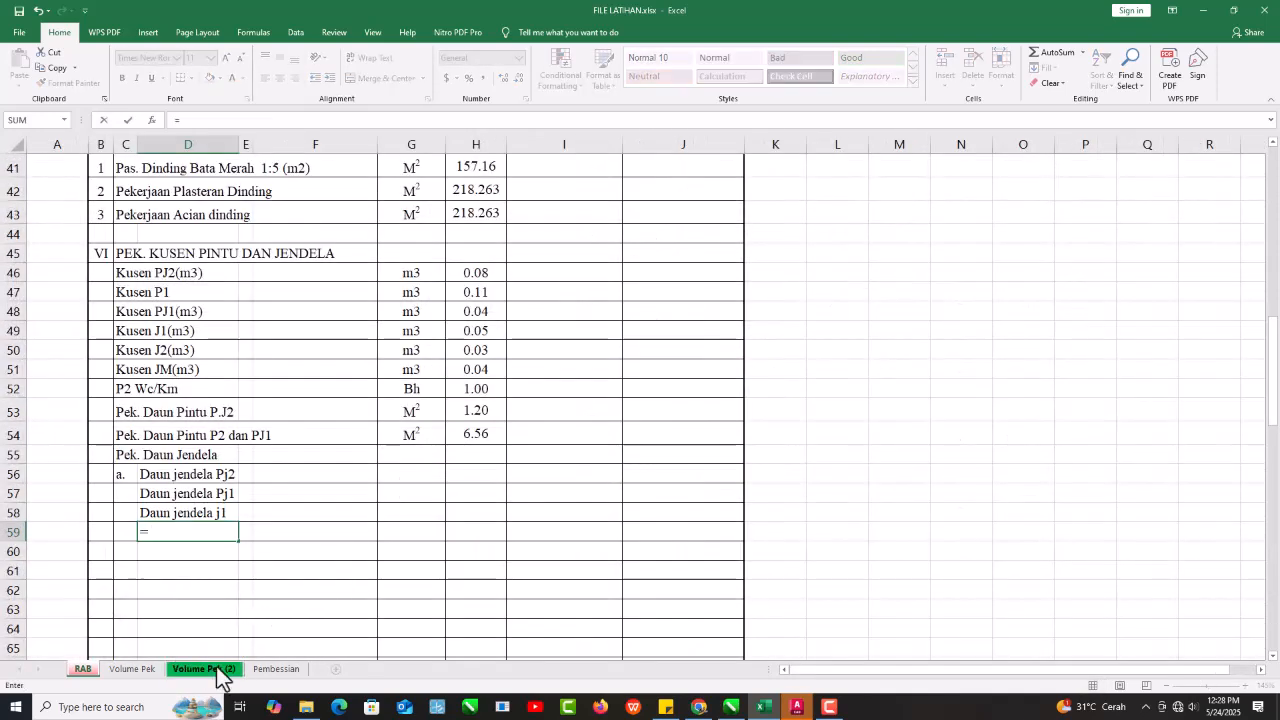
pyautogui.click(214, 667)
pyautogui.click(413, 506)
pyautogui.press('Return')
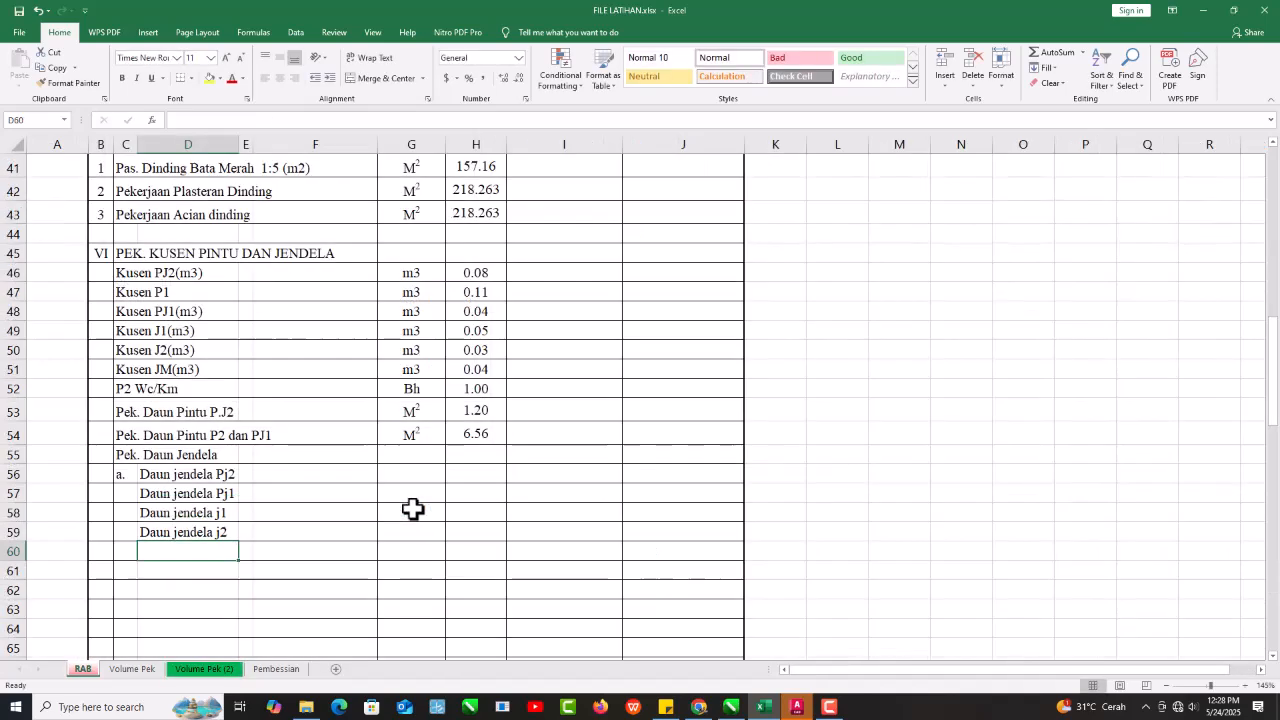
# Letter the remaining Daun jendela sub-items in C57 to C59 as "b.", "c." and "d.".
pyautogui.click(128, 467)
pyautogui.moveTo(140, 484)
pyautogui.mouseDown()
pyautogui.moveTo(137, 538)
pyautogui.moveTo(131, 480)
pyautogui.moveTo(128, 497)
pyautogui.mouseUp()
pyautogui.click(127, 493)
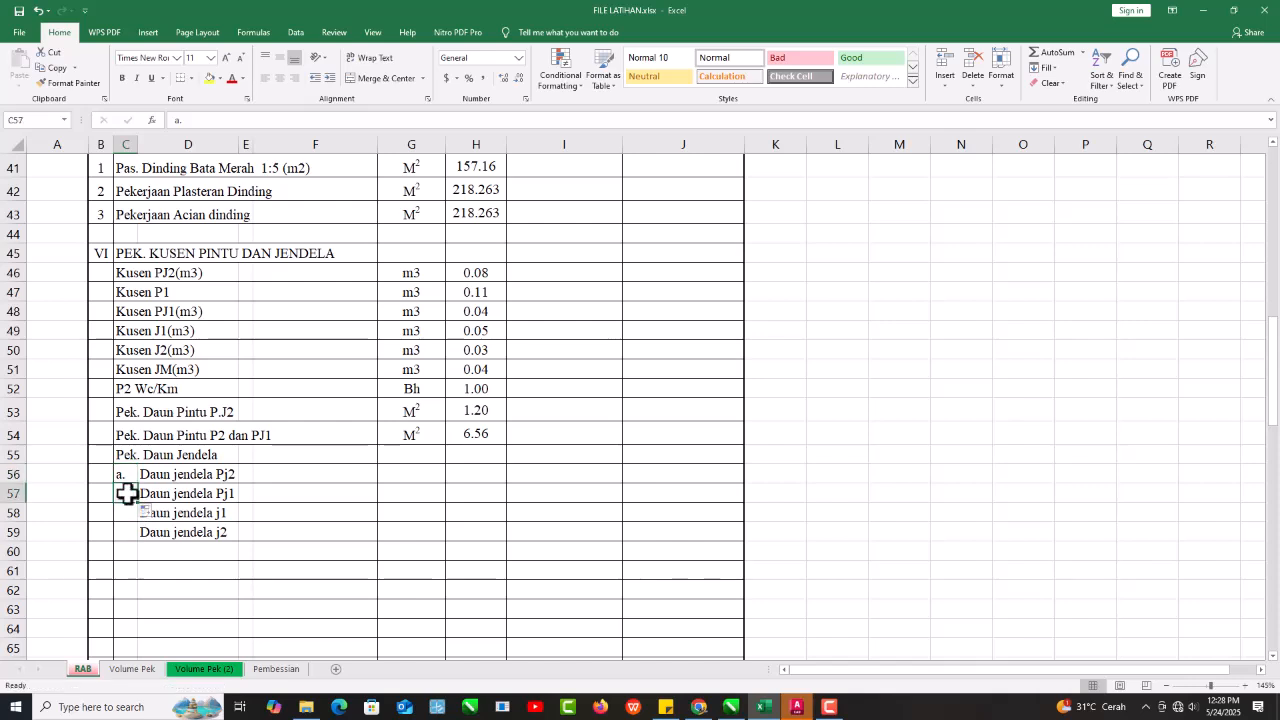
pyautogui.write('b')
pyautogui.press('Return')
pyautogui.write('c.')
pyautogui.press('Return')
pyautogui.press('Return')
pyautogui.press('Up')
pyautogui.write('d')
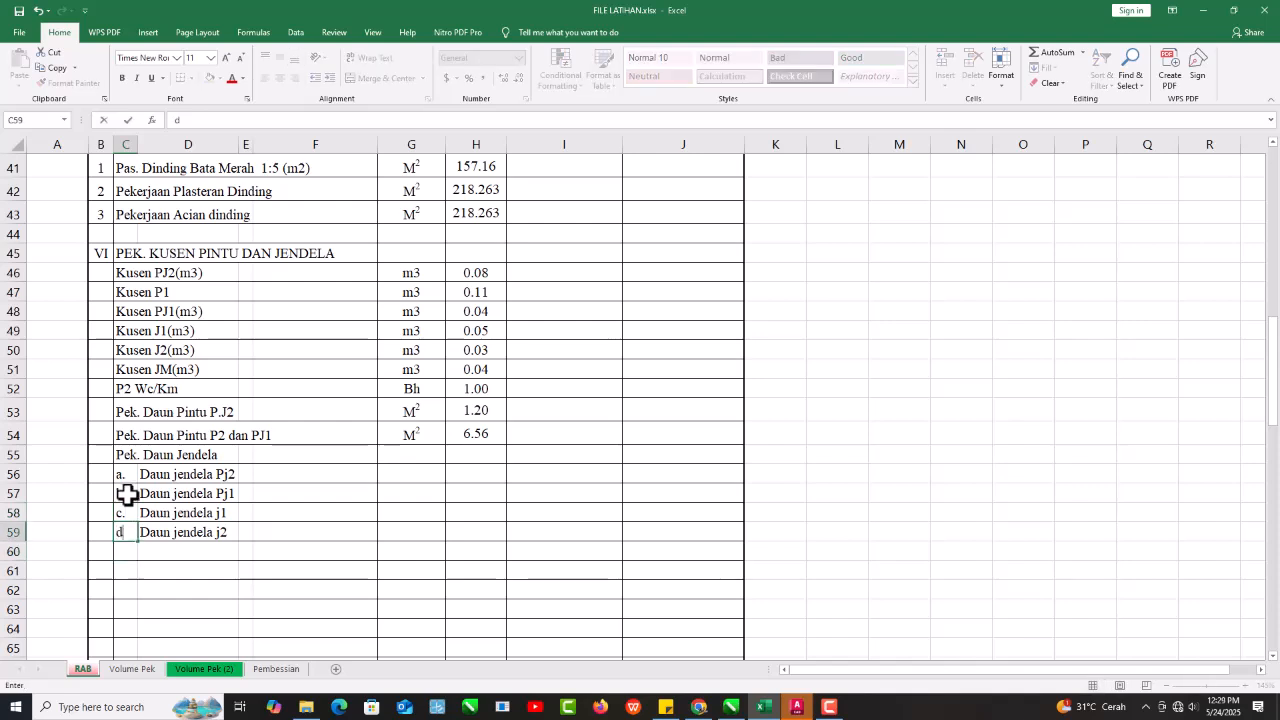
pyautogui.write('.')
pyautogui.press('Right')
# Copy the M² unit from G54 into G56 and fill it down through G59 for the Daun jendela sub-items.
pyautogui.press('Right')
pyautogui.press('Up')
pyautogui.press('Up')
pyautogui.press('Up')
pyautogui.press('Right')
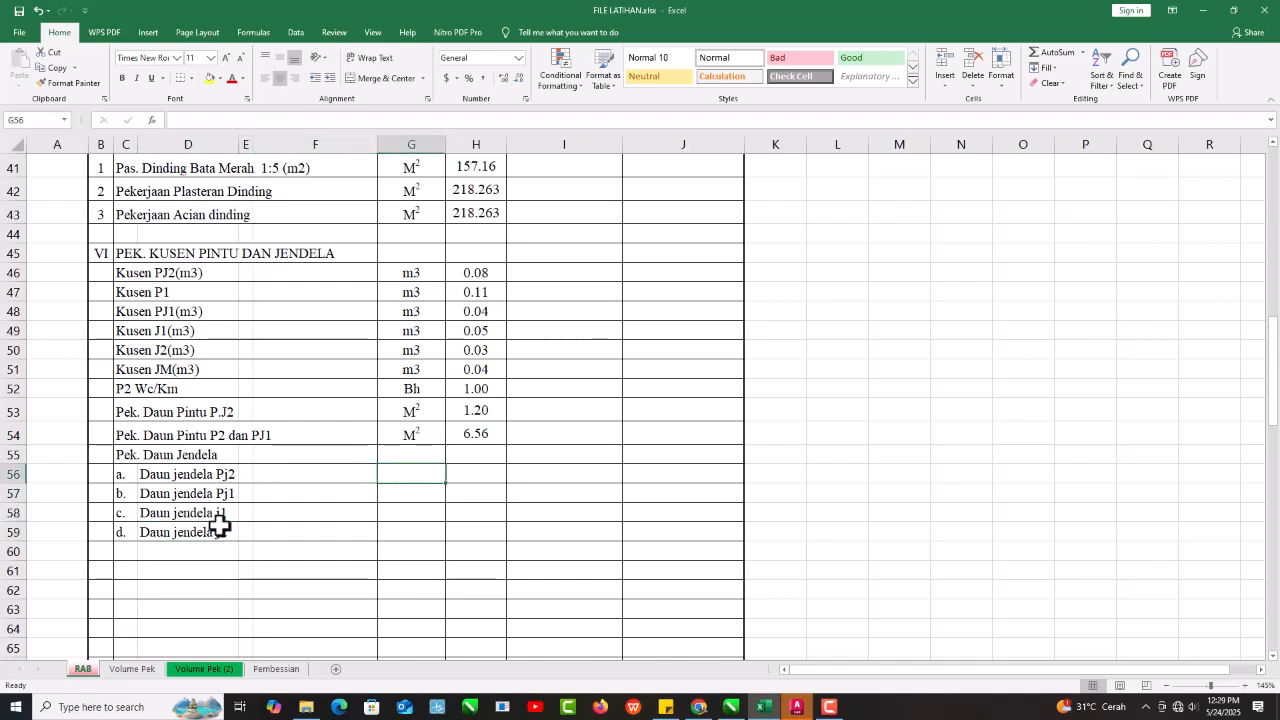
pyautogui.click(427, 440)
pyautogui.hotkey('ctrl', 'c')
pyautogui.click(415, 477)
pyautogui.hotkey('ctrl', 'v')
pyautogui.press('Escape')
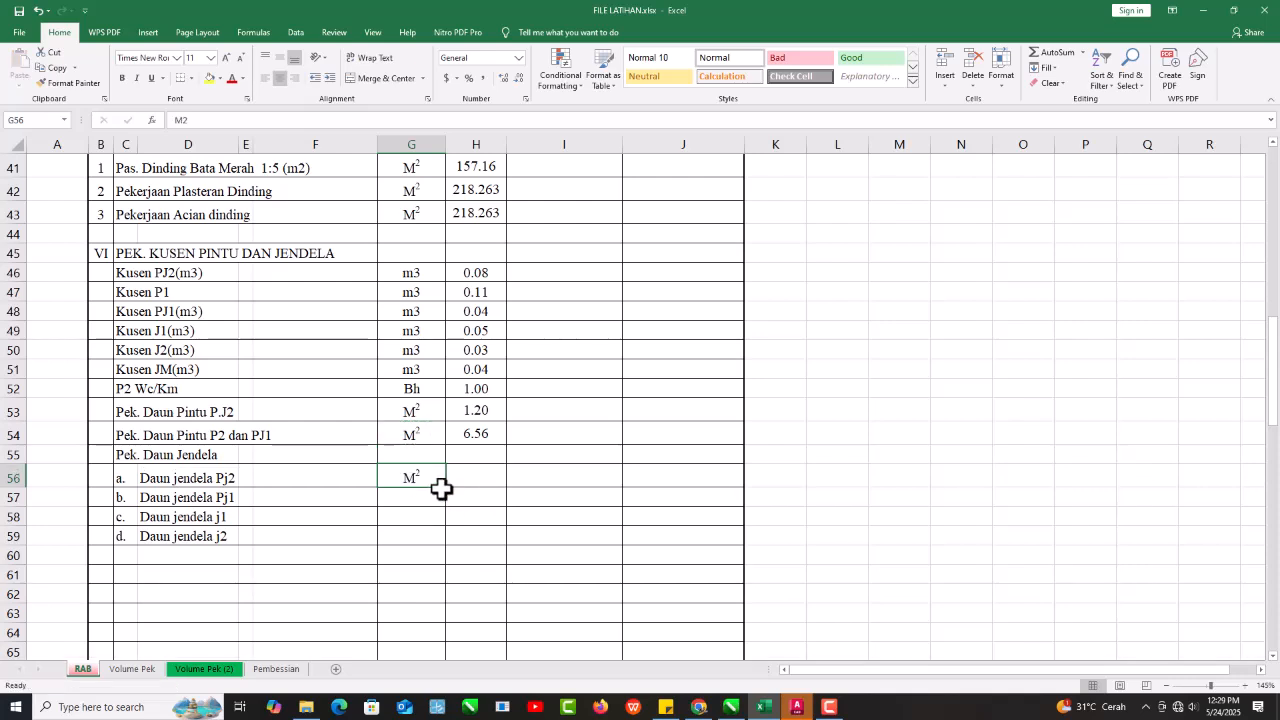
pyautogui.moveTo(449, 486); pyautogui.dragTo(437, 543)
# Link the Daun jendela Pj2 volume in H56 to cell H200 of Volume Pek (2).
pyautogui.click(474, 477)
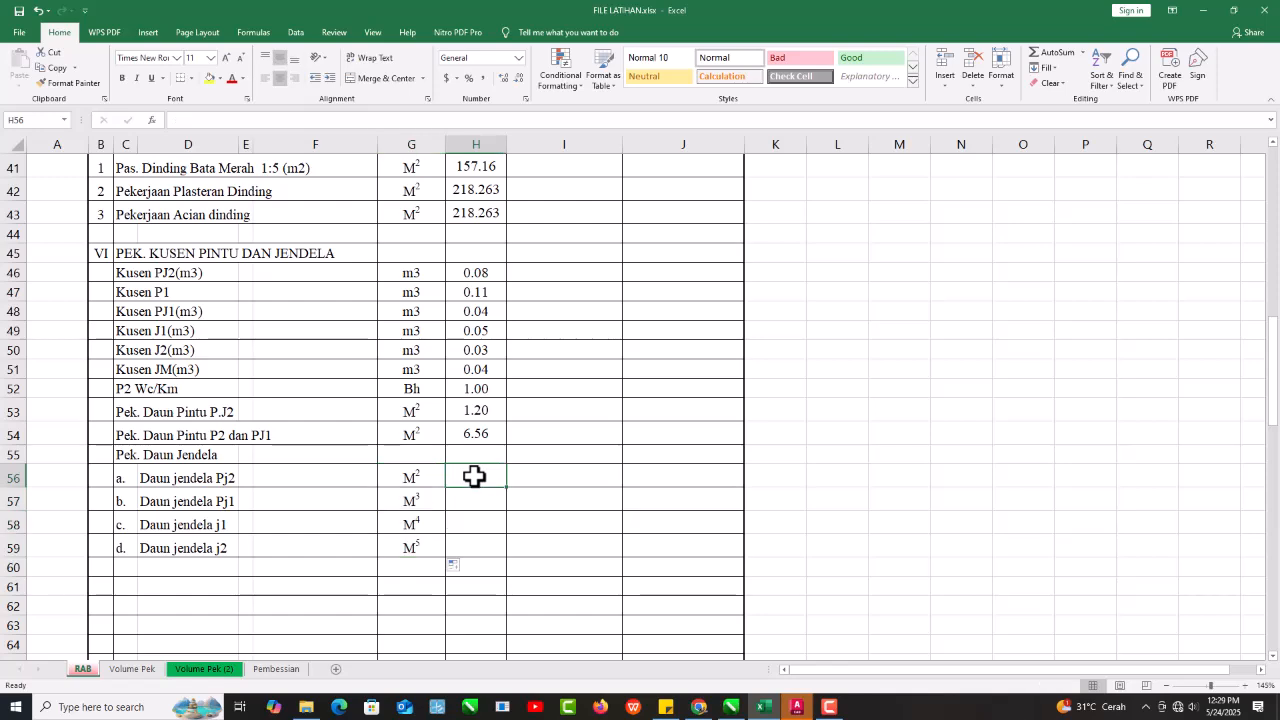
pyautogui.write('=')
pyautogui.click(214, 664)
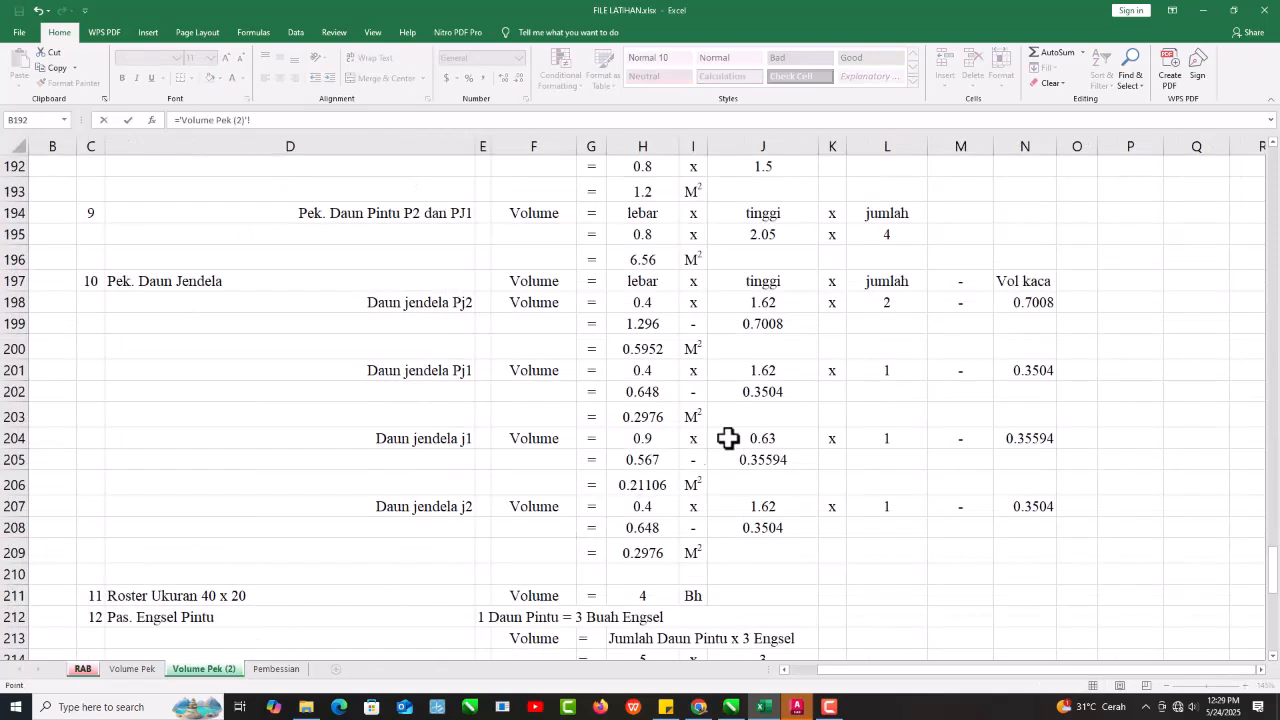
pyautogui.click(655, 347)
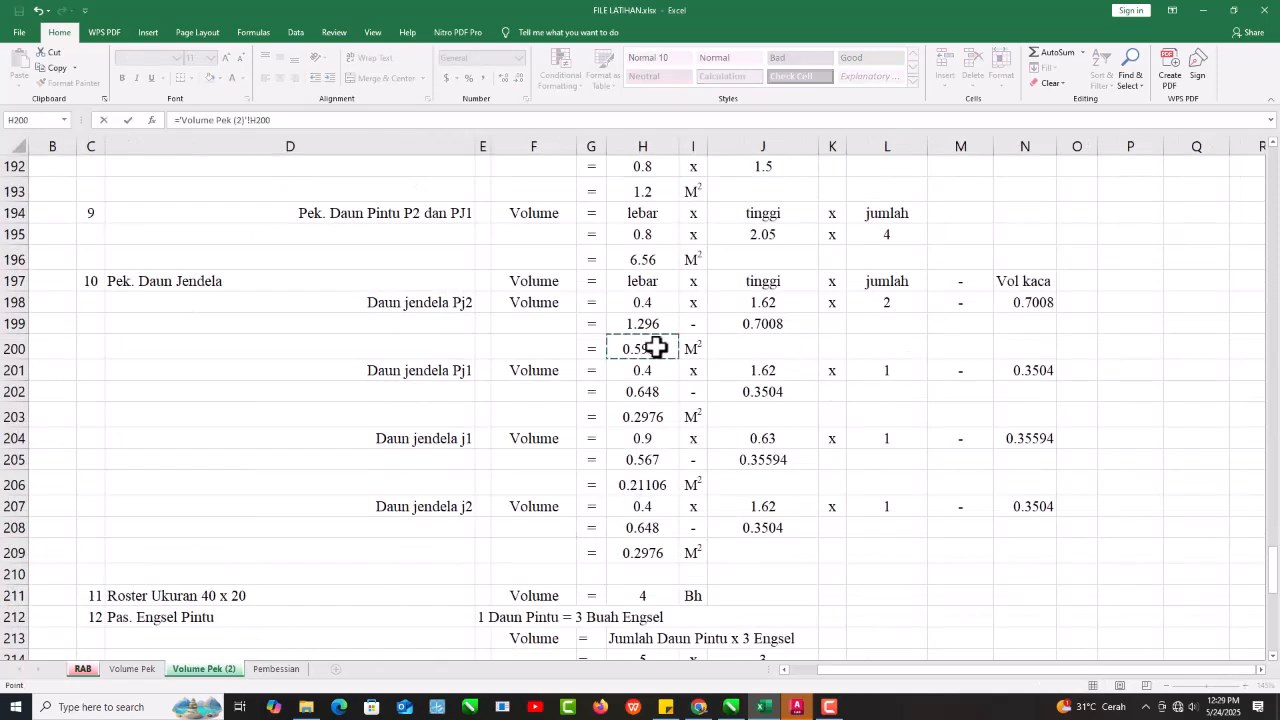
pyautogui.press('Return')
# Link the Daun jendela Pj1 volume in H57 to cell H203 of Volume Pek (2).
pyautogui.write('=')
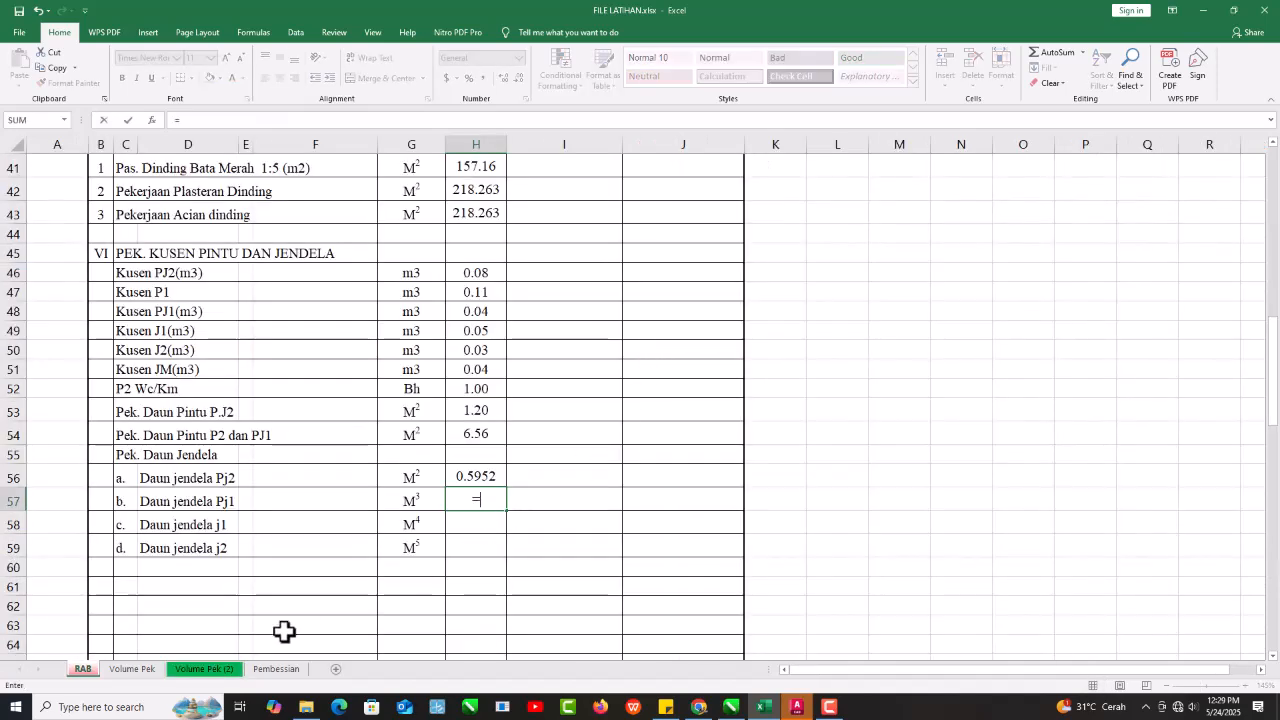
pyautogui.click(207, 673)
pyautogui.click(640, 417)
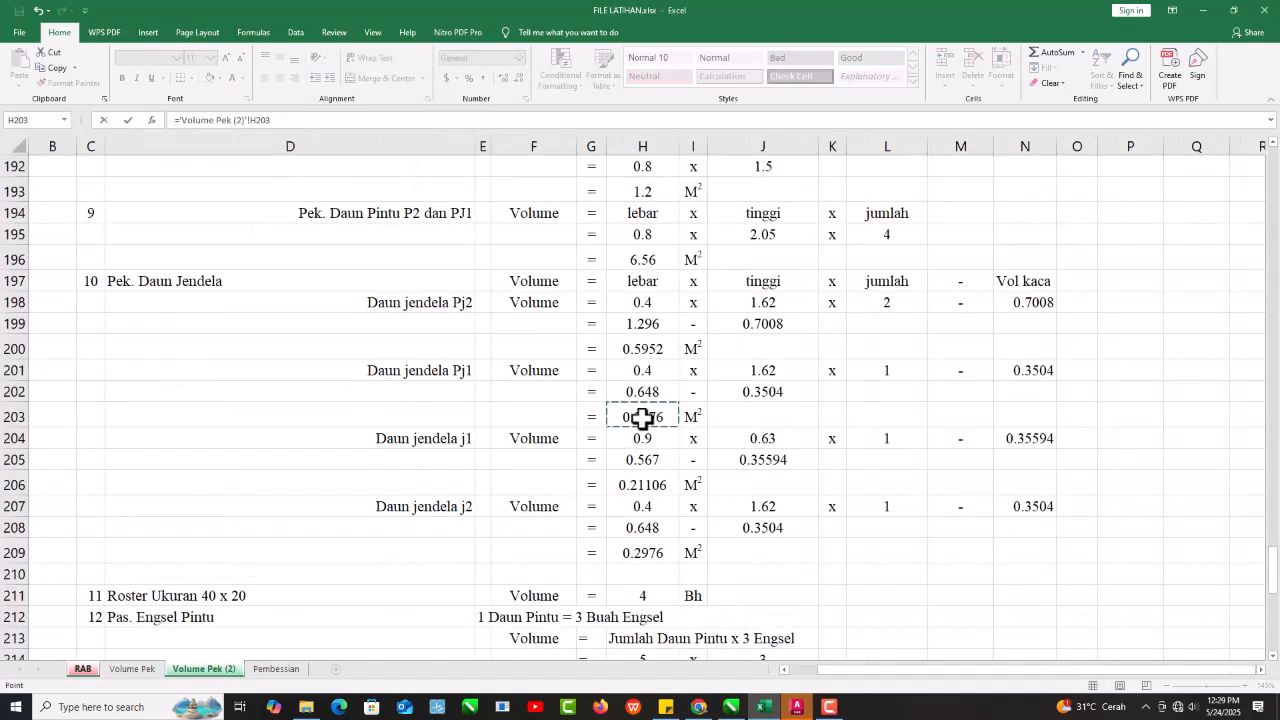
pyautogui.press('Return')
# Link the Daun jendela j1 and j2 volumes in H58 and H59 to cells H206 and H209 of Volume Pek (2).
pyautogui.write('=')
pyautogui.click(222, 672)
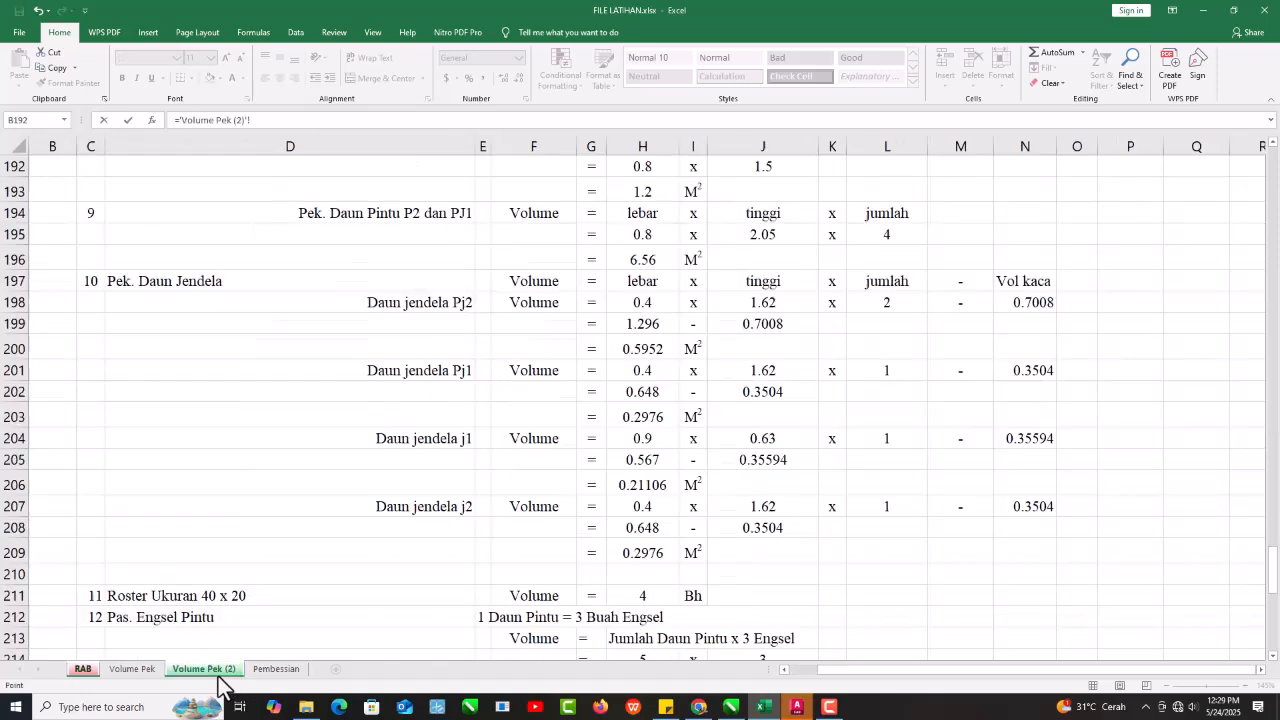
pyautogui.press('Return')
pyautogui.write('=')
pyautogui.click(203, 670)
pyautogui.press('Return')
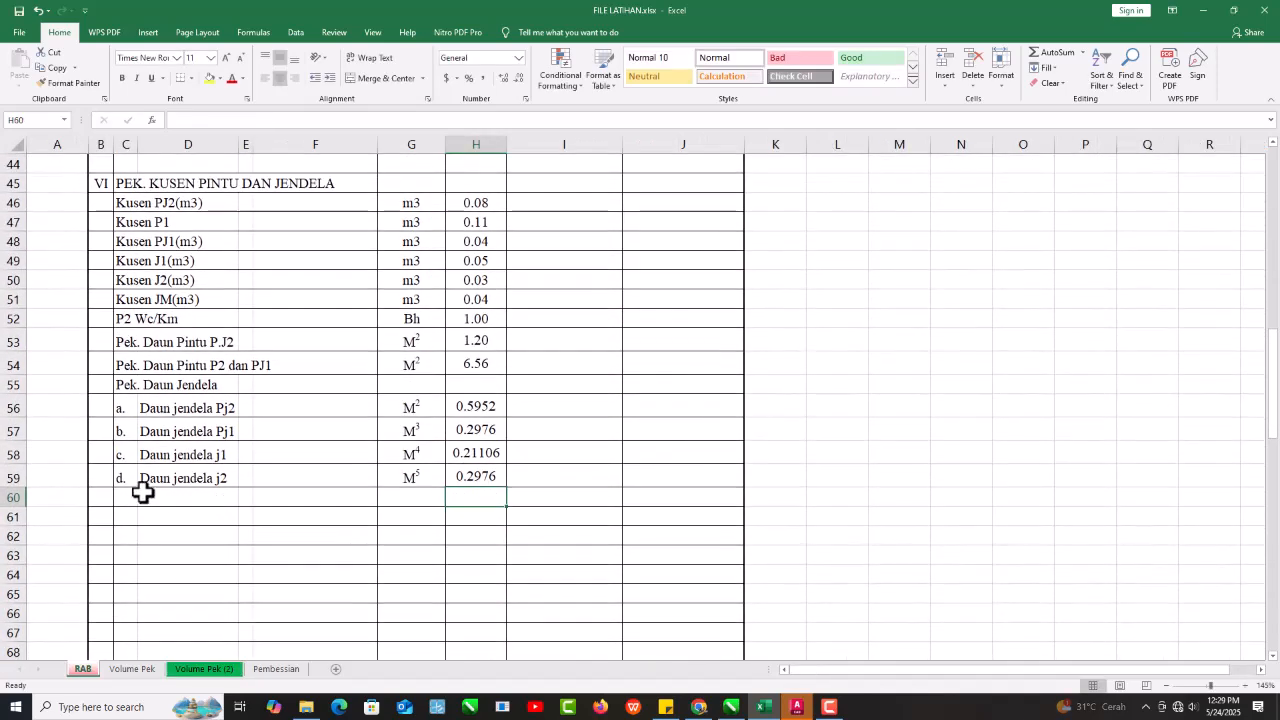
# Link the item name in C60 to Roster Ukuran 40 x 20 in D211 of Volume Pek (2).
pyautogui.click(122, 502)
pyautogui.write('=')
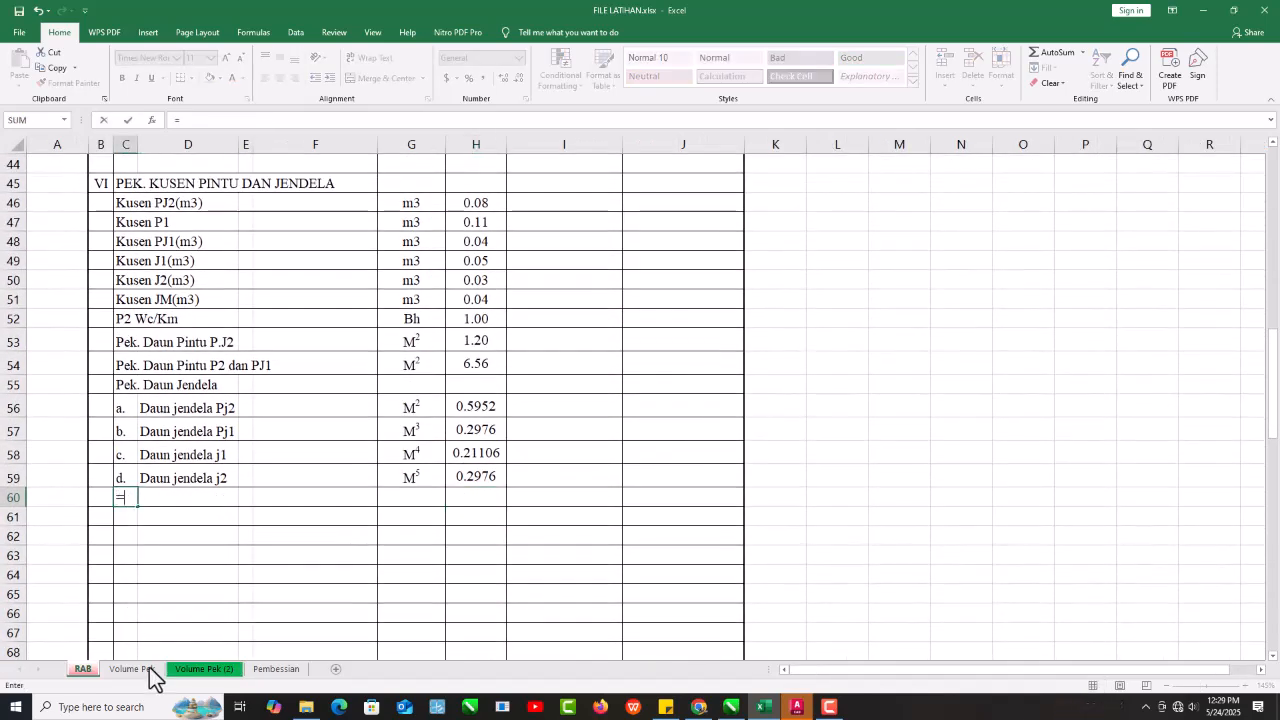
pyautogui.click(200, 670)
pyautogui.scroll(-3, 206, 617)
pyautogui.click(114, 406)
pyautogui.press('Return')
# Link C61 and C62 to the names Pas. Engsel Jendela and Pas. Kait / Hak Angin in D216 and D220 of Volume Pek (2).
pyautogui.write('=')
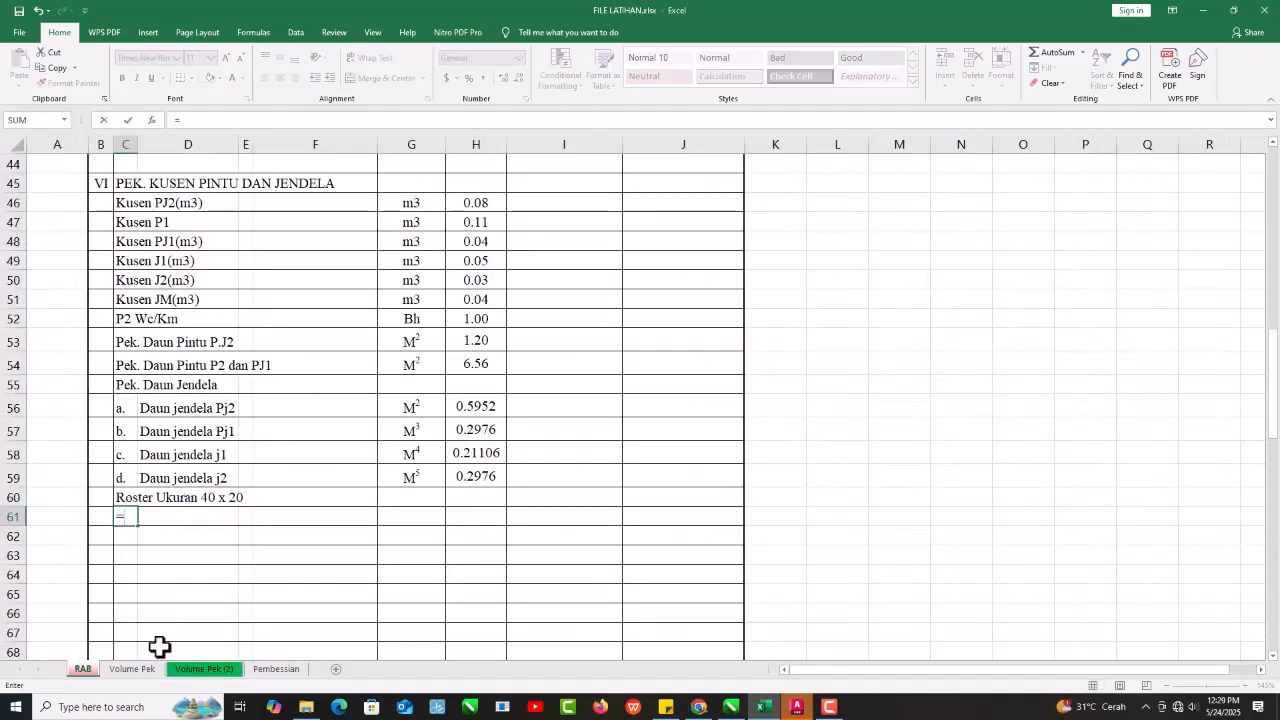
pyautogui.click(213, 683)
pyautogui.click(131, 505)
pyautogui.press('Return')
pyautogui.write('=')
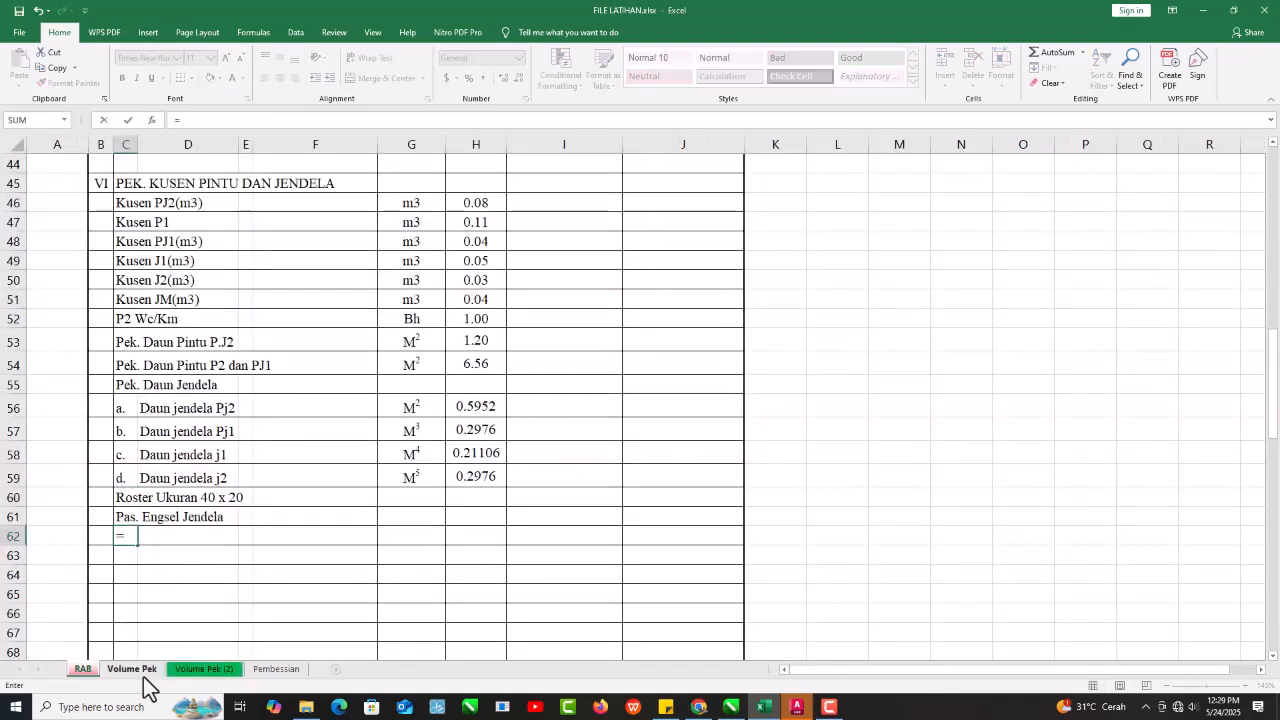
pyautogui.click(213, 672)
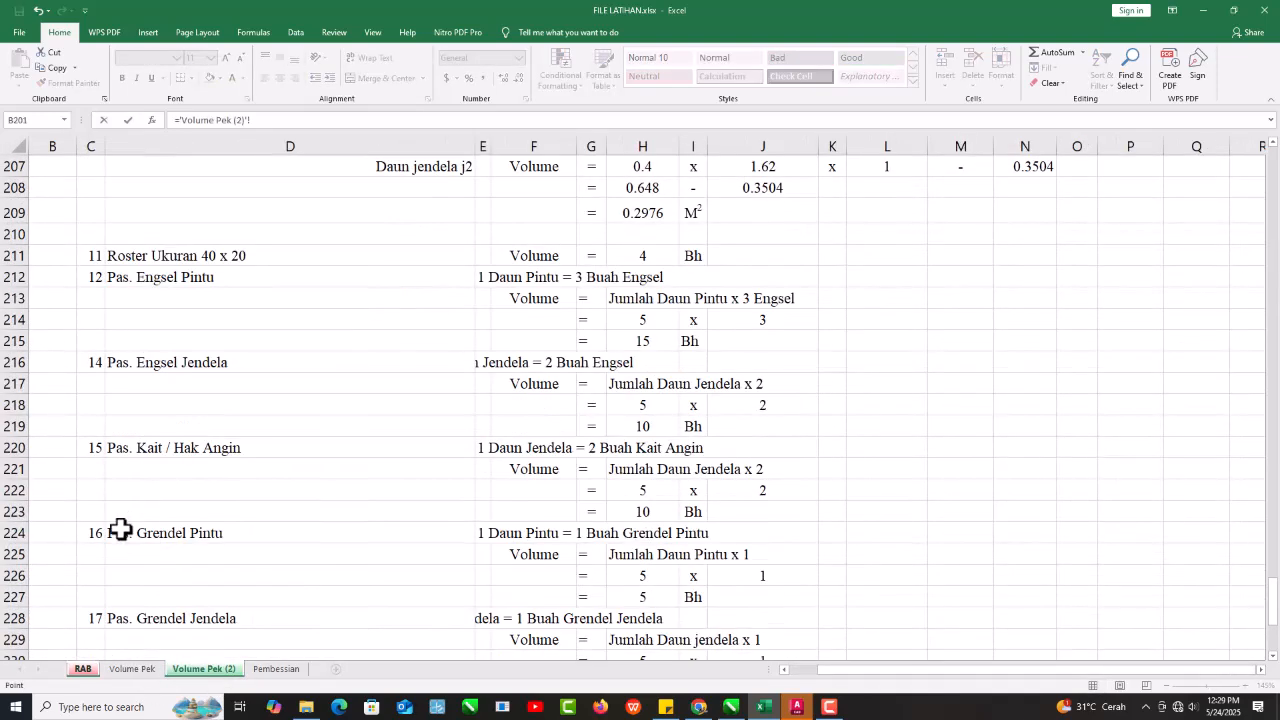
pyautogui.scroll(-1, 120, 528)
pyautogui.click(118, 379)
pyautogui.press('Return')
# Link C63 and C64 to the names Pas. Grendel Pintu and Pas. Grendel Jendela in D224 and D228 of Volume Pek (2).
pyautogui.write('=')
pyautogui.click(212, 672)
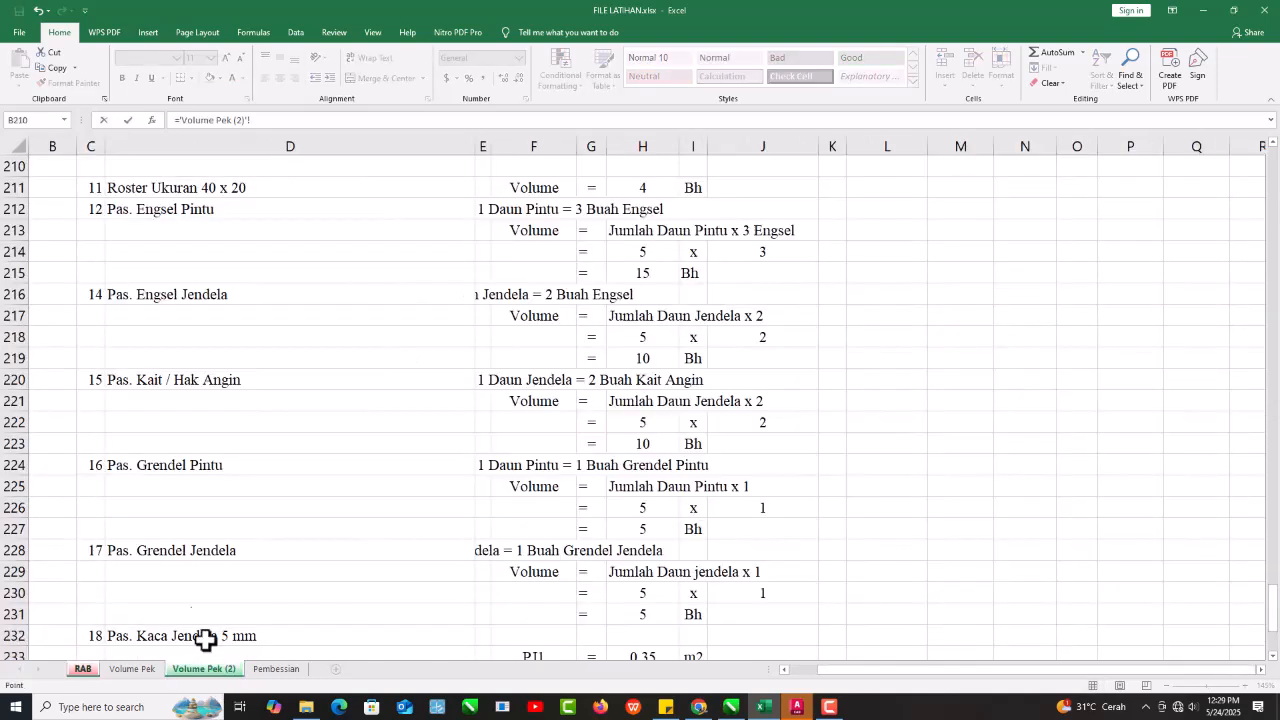
pyautogui.click(109, 463)
pyautogui.press('Return')
pyautogui.write('=')
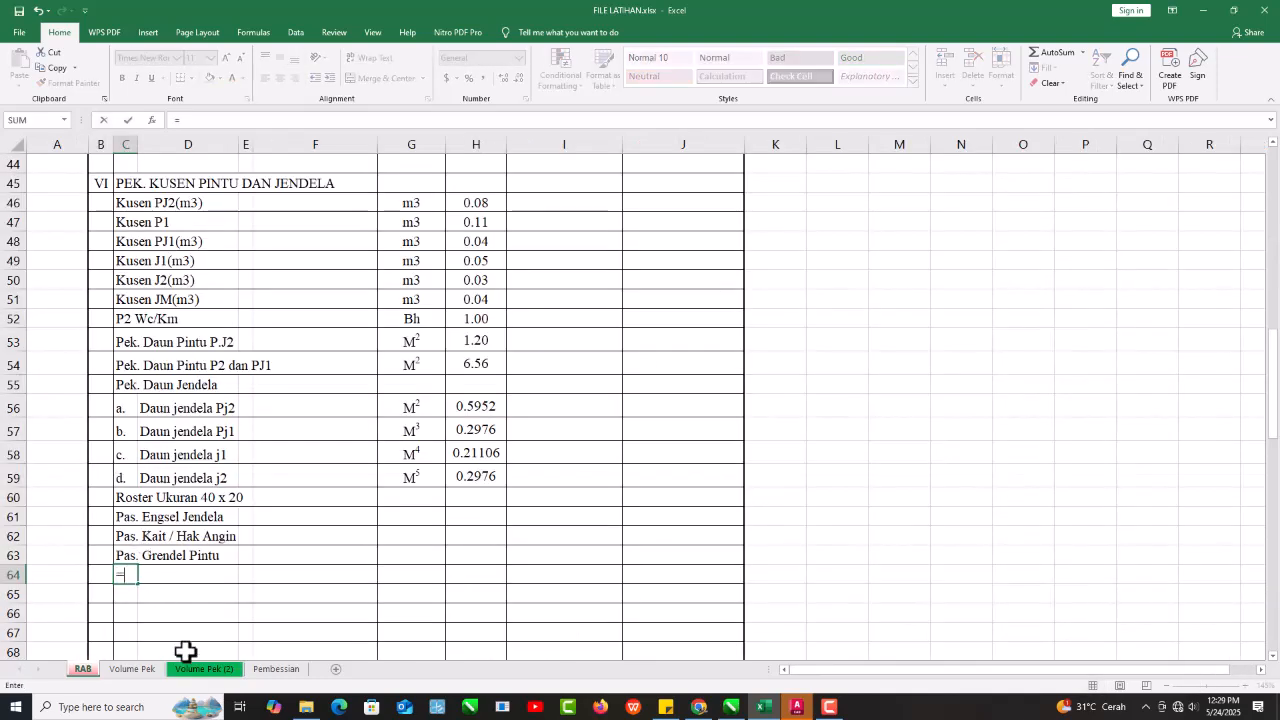
pyautogui.click(205, 670)
pyautogui.click(120, 549)
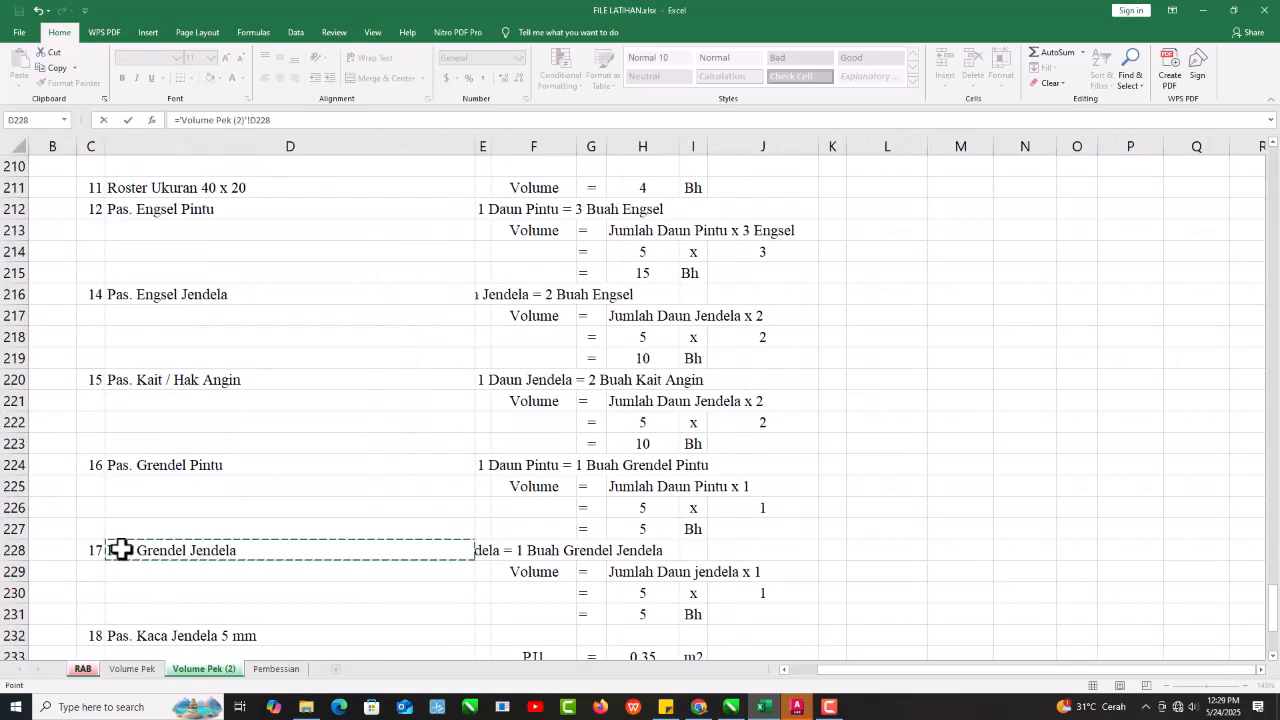
pyautogui.press('Return')
# Link C65 to Pas. Kaca Jendela 5 mm in D232 and C66 to Pas. Kunci Pintu 2 X Putar in D240 of Volume Pek (2).
pyautogui.write('=')
pyautogui.click(183, 672)
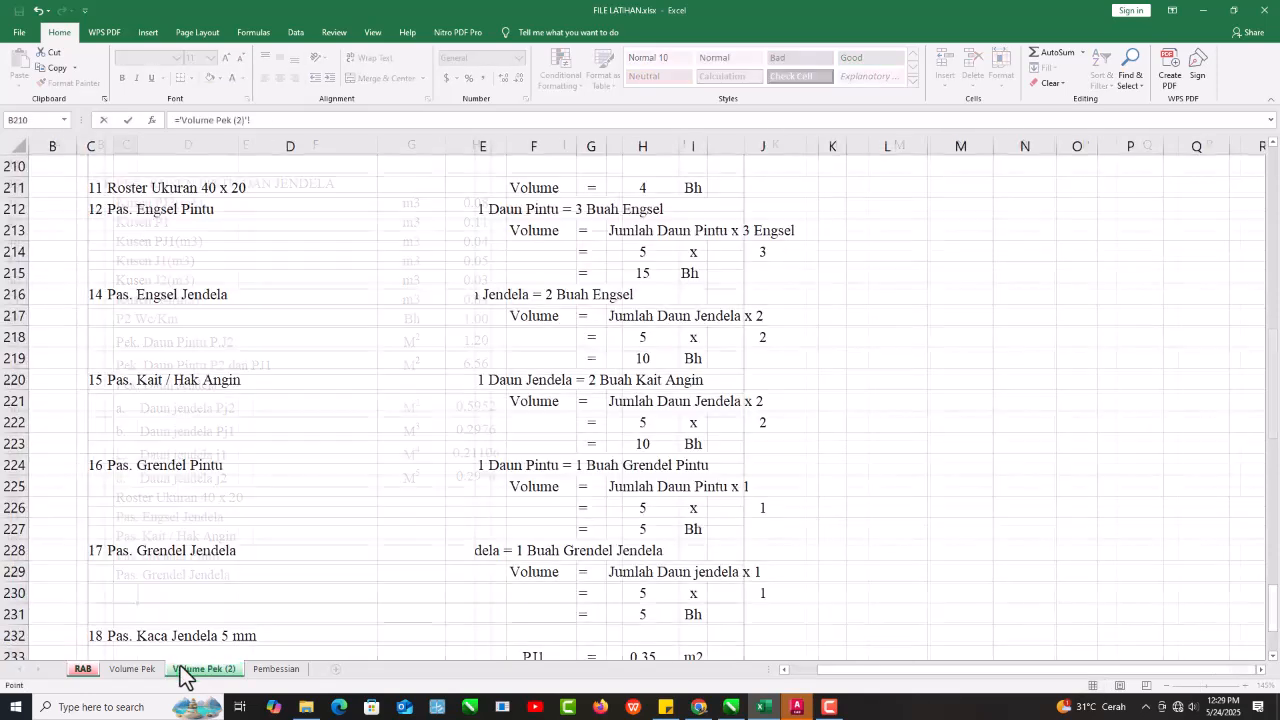
pyautogui.click(120, 635)
pyautogui.press('Return')
pyautogui.write('=')
pyautogui.click(192, 670)
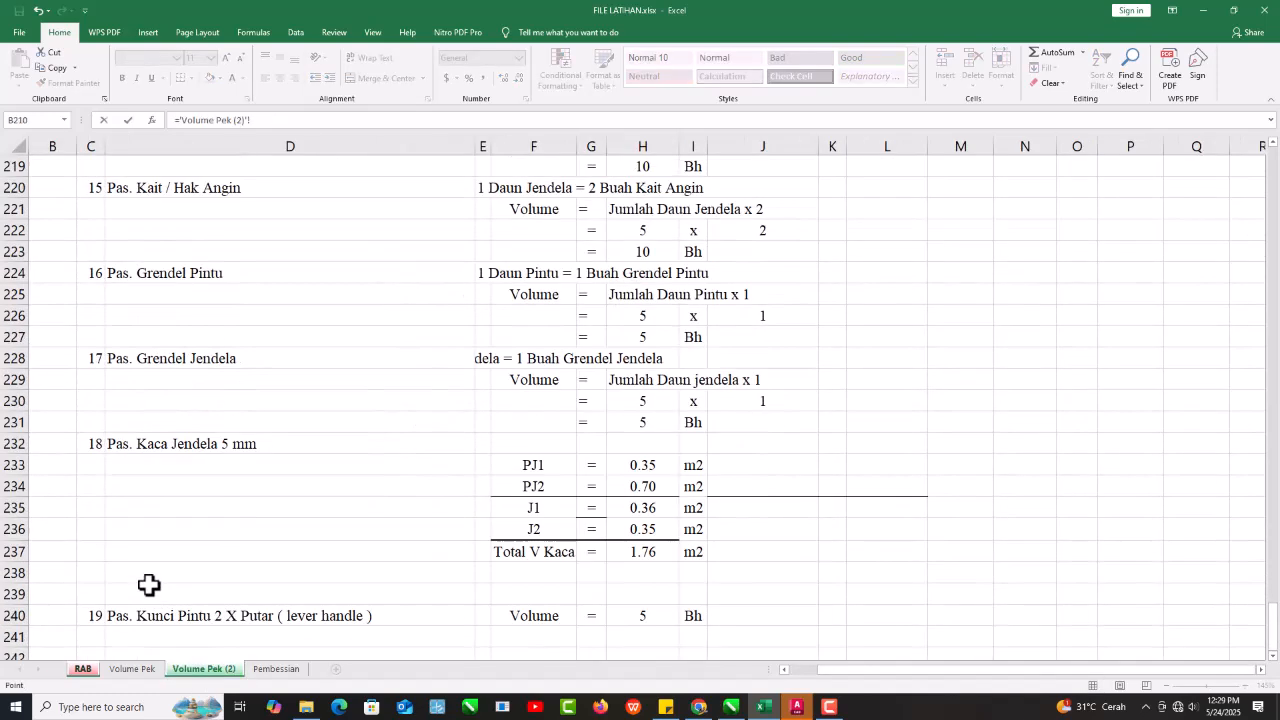
pyautogui.click(138, 605)
pyautogui.press('Return')
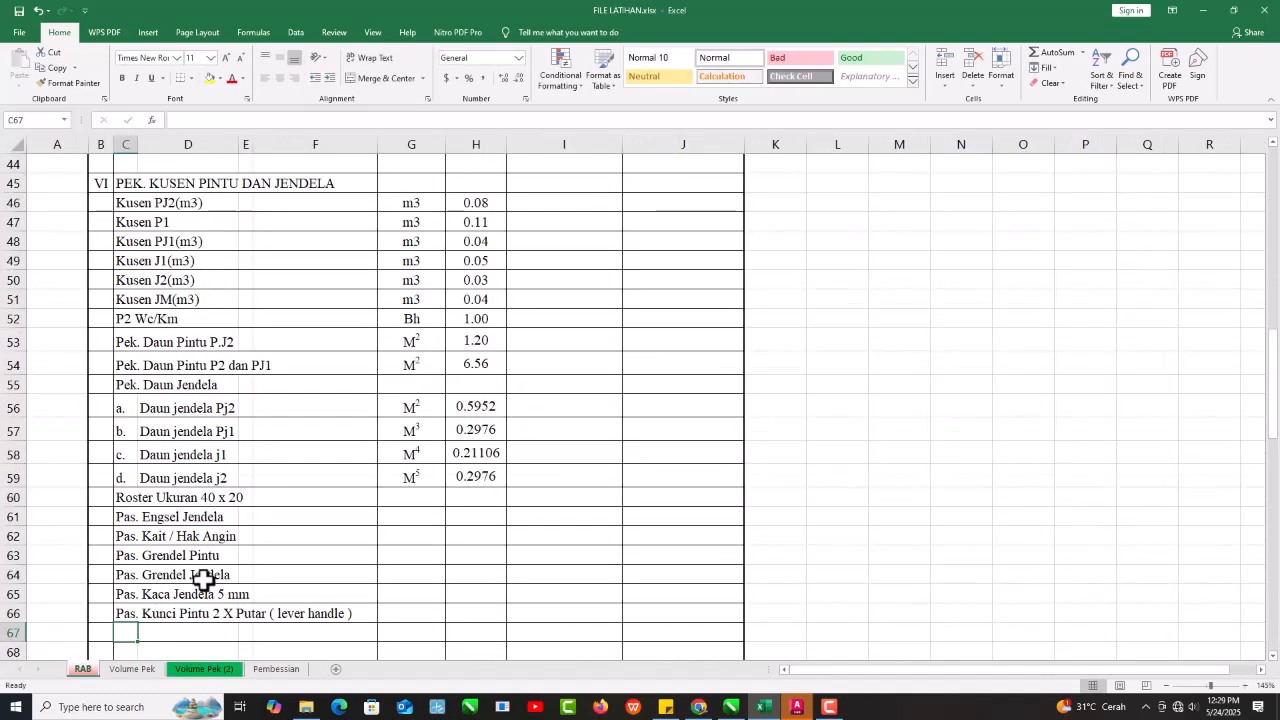
# Enter the unit Bh in G60 to G64 for the roster, hinge, hook and bolt items.
pyautogui.click(408, 516)
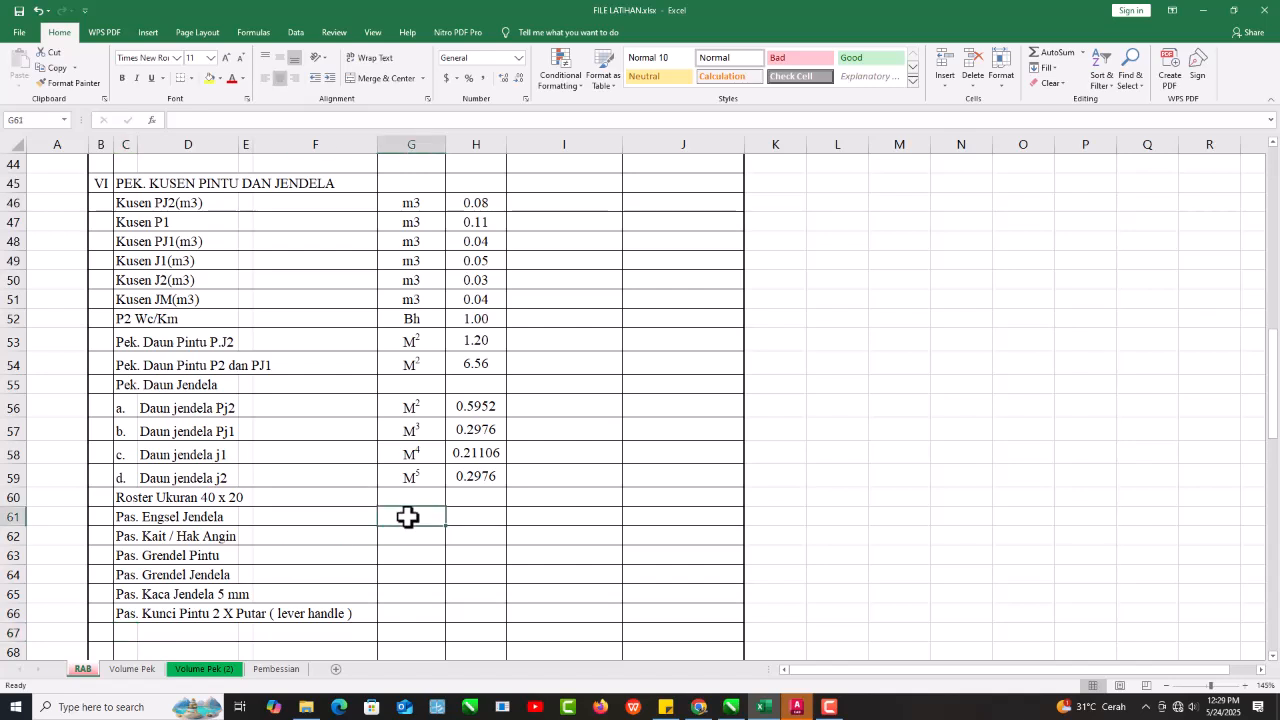
pyautogui.press('Up')
pyautogui.write('Bh')
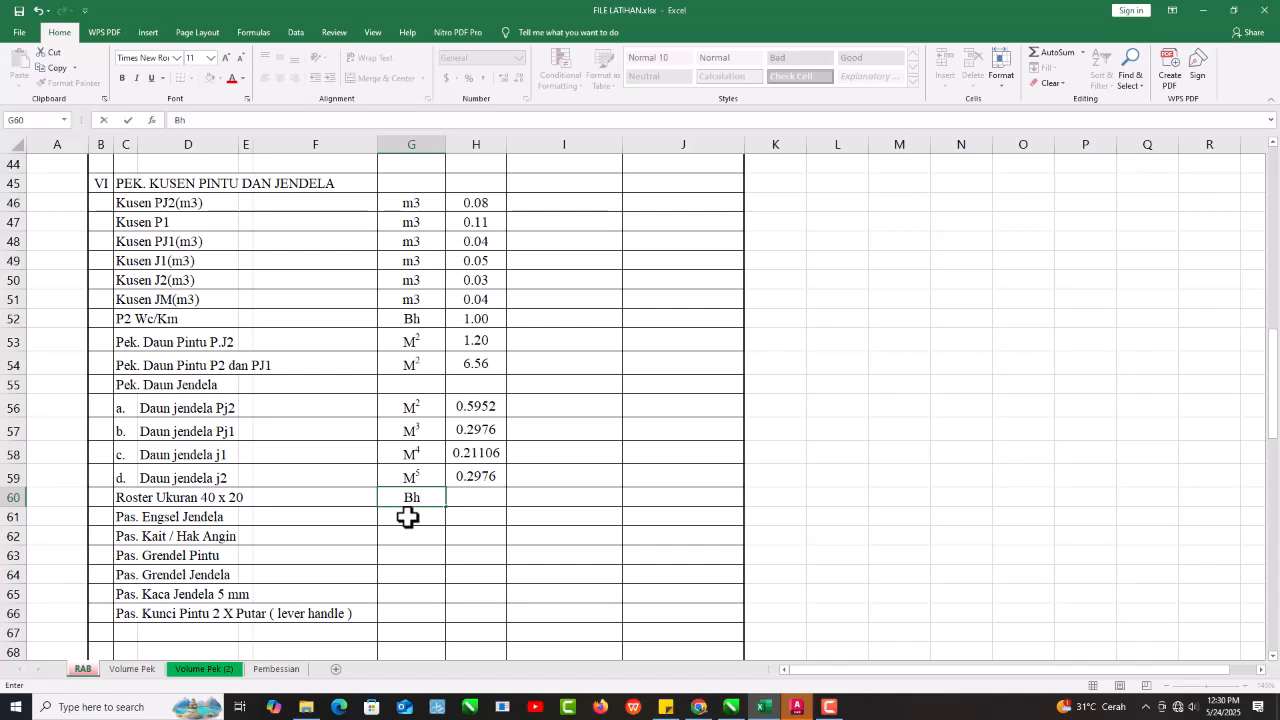
pyautogui.press('Return')
pyautogui.write('Bh')
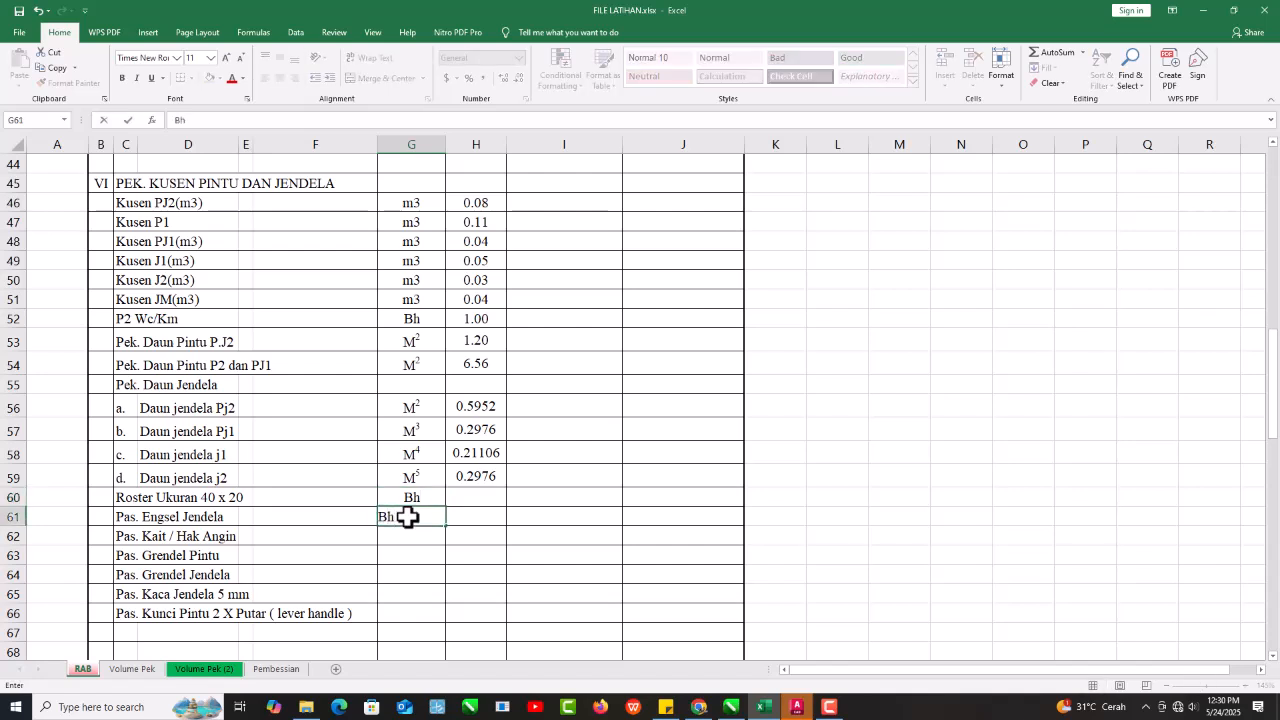
pyautogui.press('Return')
pyautogui.write('Bh')
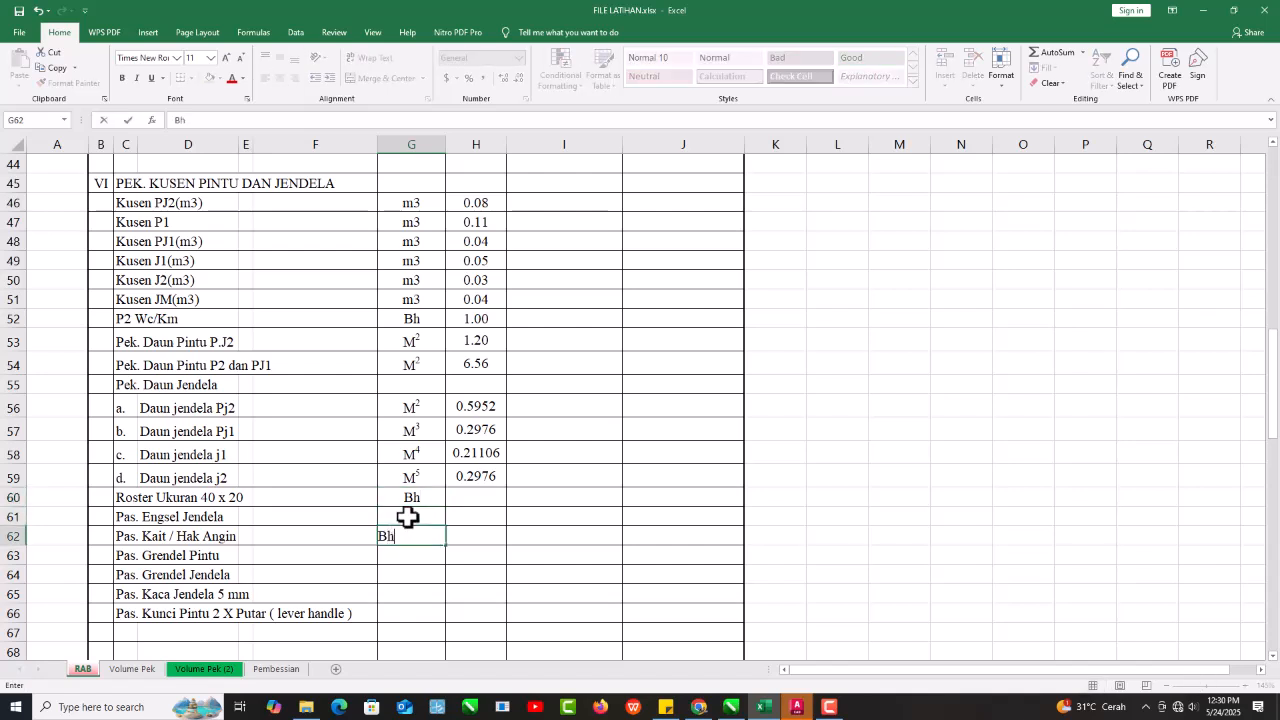
pyautogui.press('Return')
pyautogui.write('Bh')
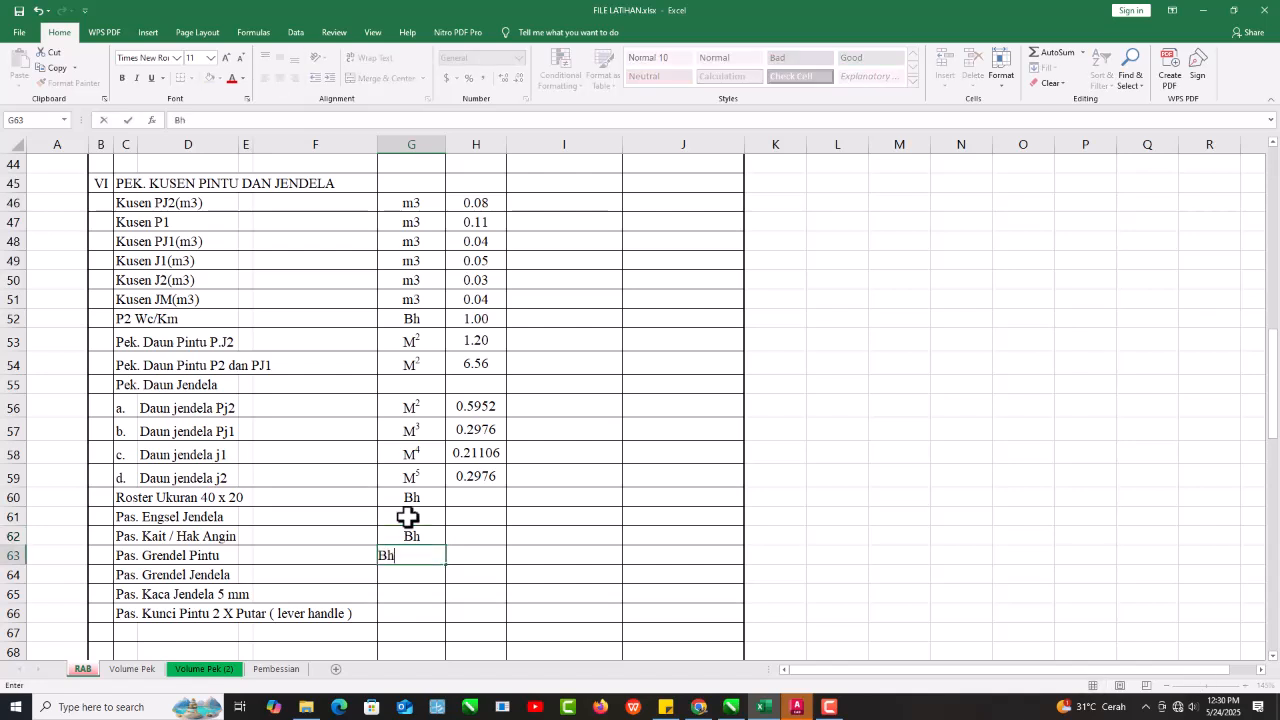
pyautogui.press('Return')
pyautogui.write('Bh')
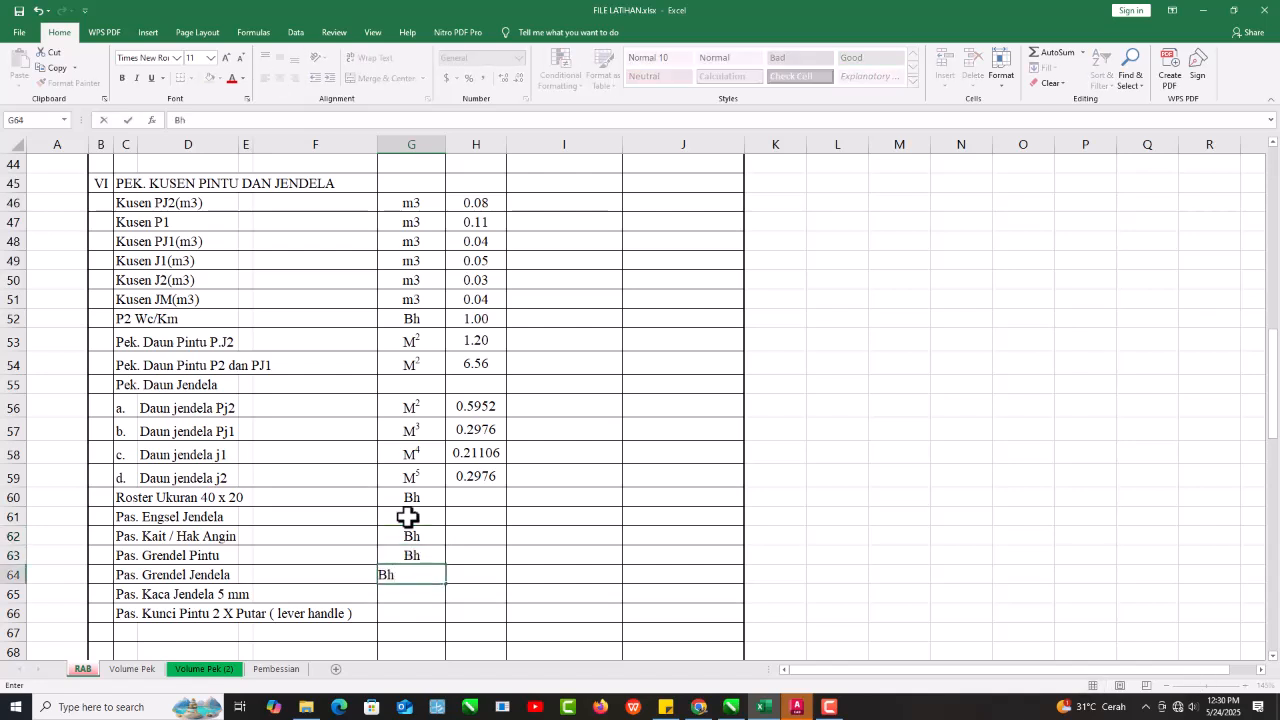
pyautogui.press('Return')
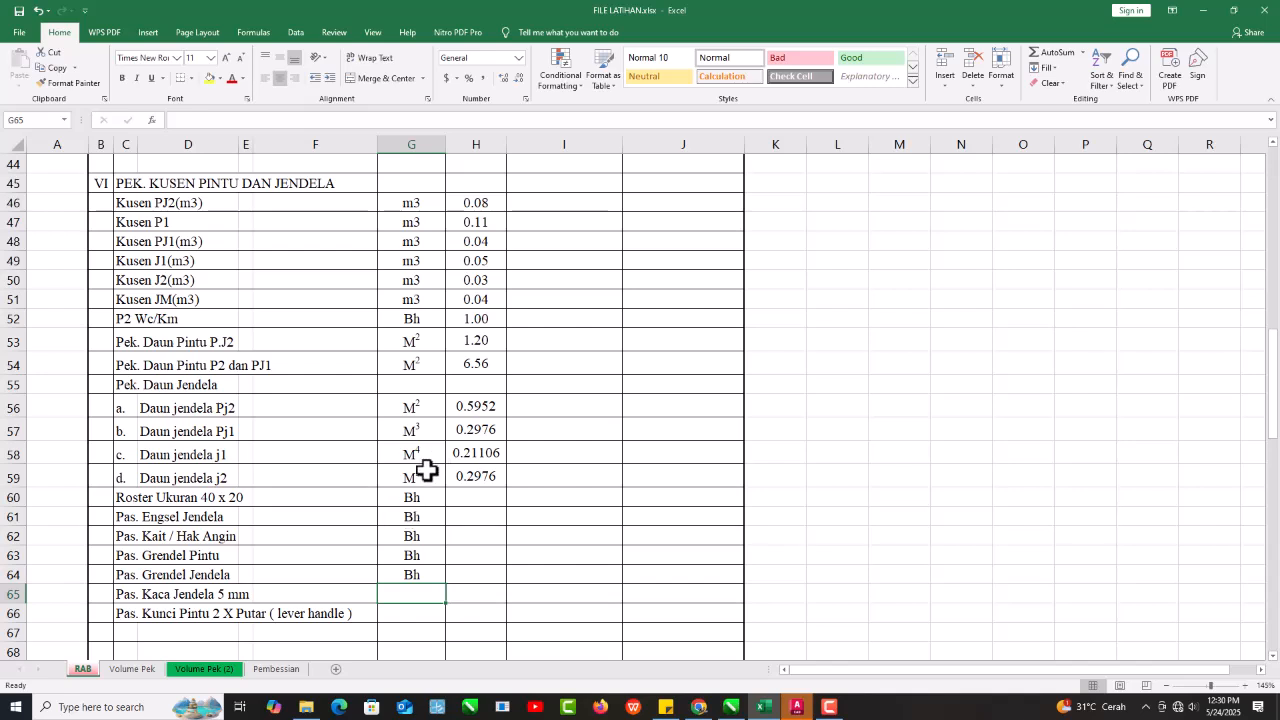
# Fill the M2 unit from G56 down through G59 as plain copies instead of an incrementing series.
pyautogui.click(424, 407)
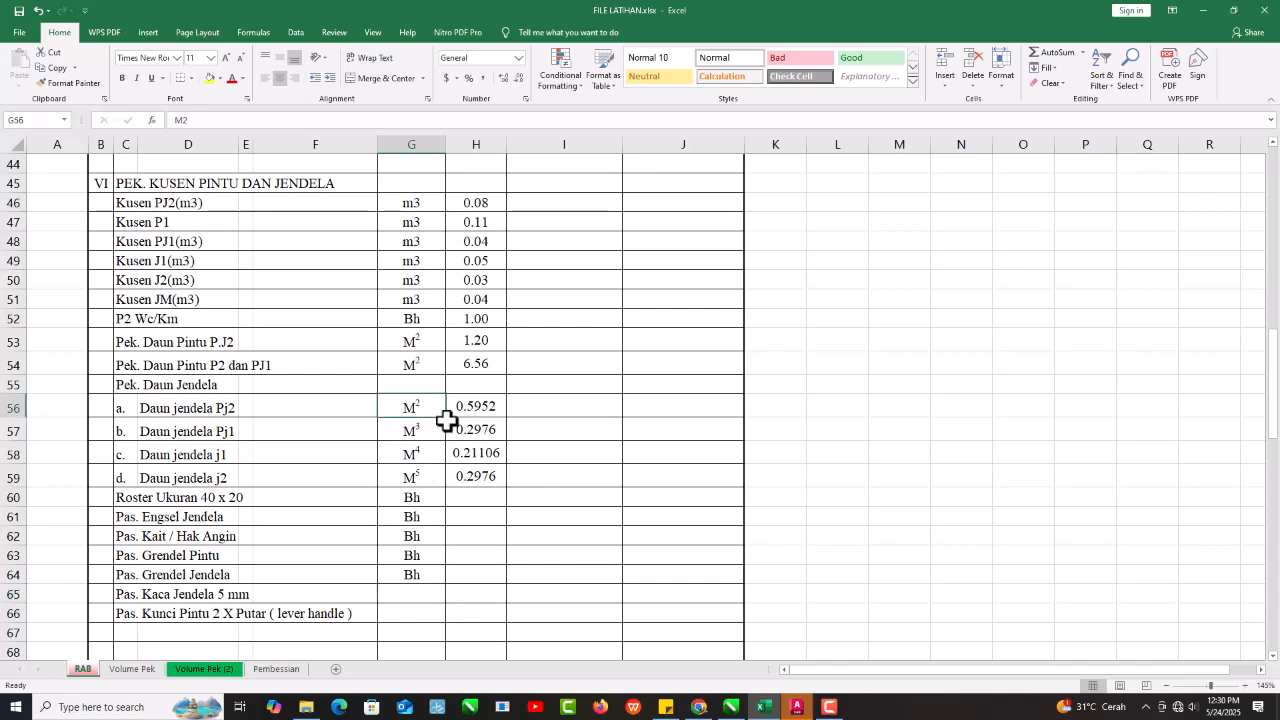
pyautogui.moveTo(446, 420); pyautogui.dragTo(456, 482)
pyautogui.click(459, 497)
pyautogui.click(480, 510)
# Copy the M2 unit from G59 into G65 and the Bh unit from G64 into G66.
pyautogui.click(430, 478)
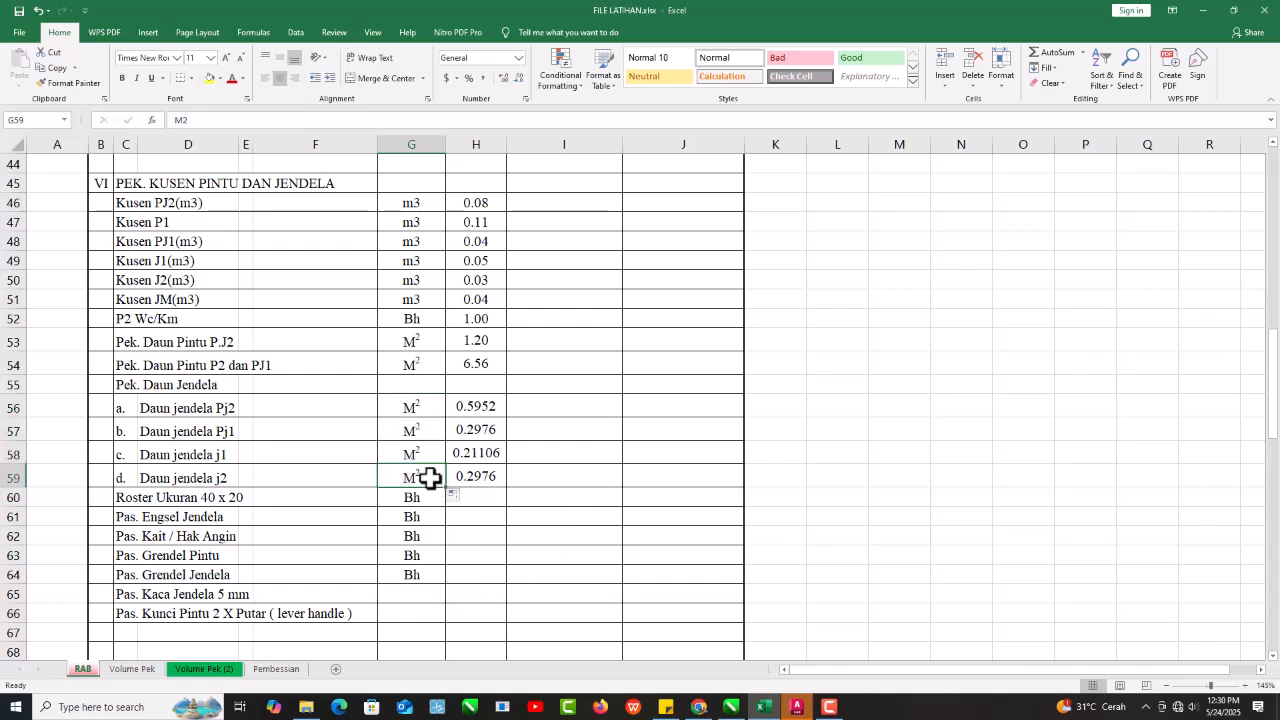
pyautogui.hotkey('ctrl', 'c')
pyautogui.click(422, 597)
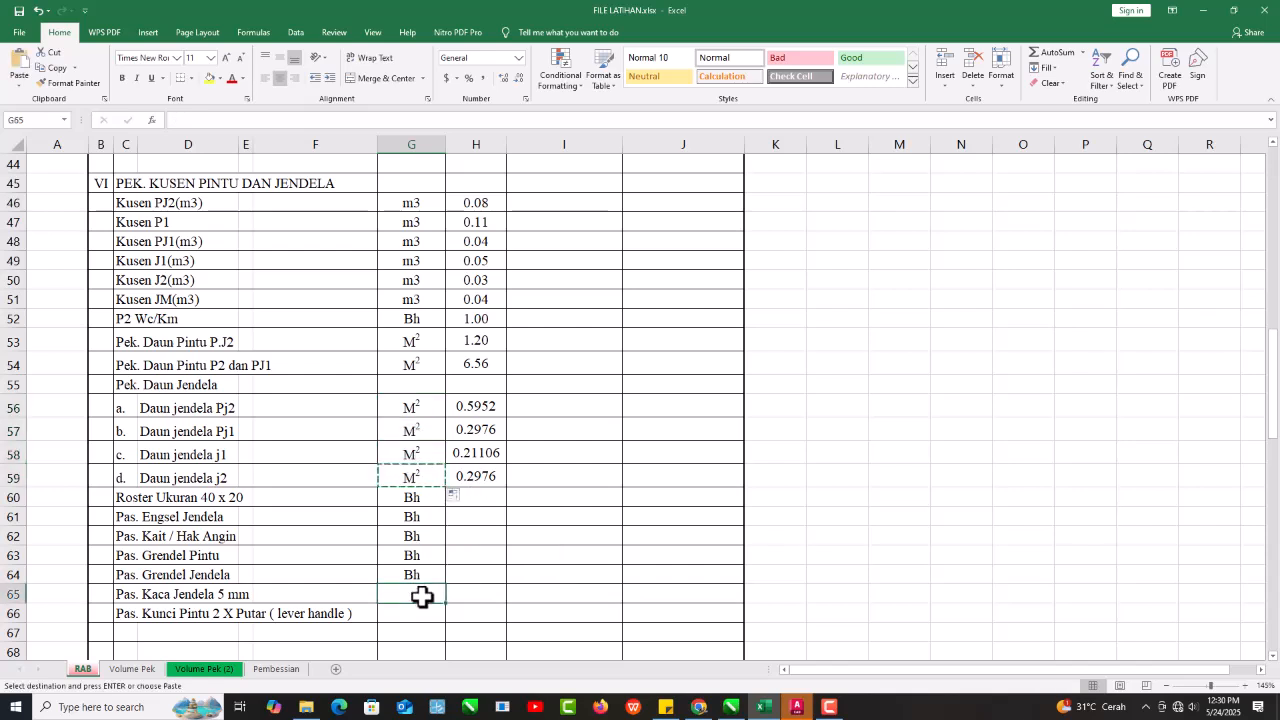
pyautogui.hotkey('ctrl', 'v')
pyautogui.press('Escape')
pyautogui.click(428, 574)
pyautogui.hotkey('ctrl', 'c')
pyautogui.click(420, 616)
pyautogui.hotkey('ctrl', 'v')
pyautogui.press('Escape')
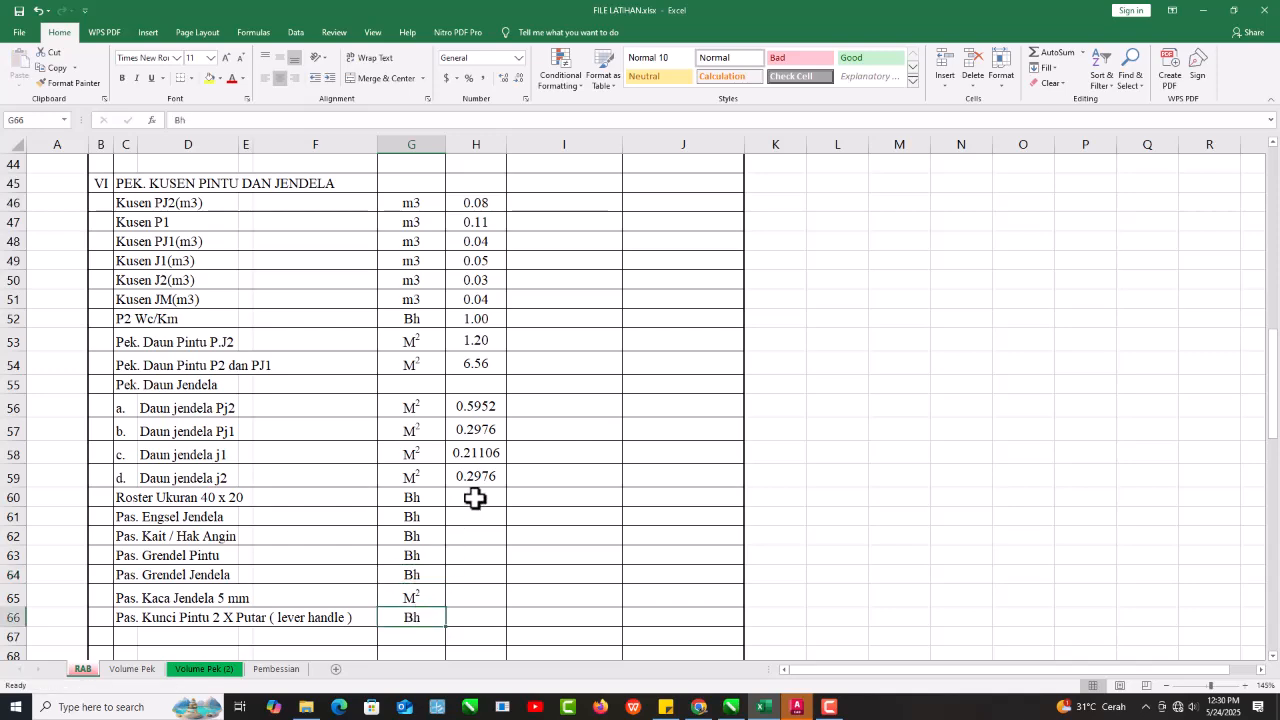
# Link the volume in H60 to the Roster Ukuran 40 x 20 volume in H211 of Volume Pek (2).
pyautogui.click(474, 497)
pyautogui.write('=')
pyautogui.click(228, 669)
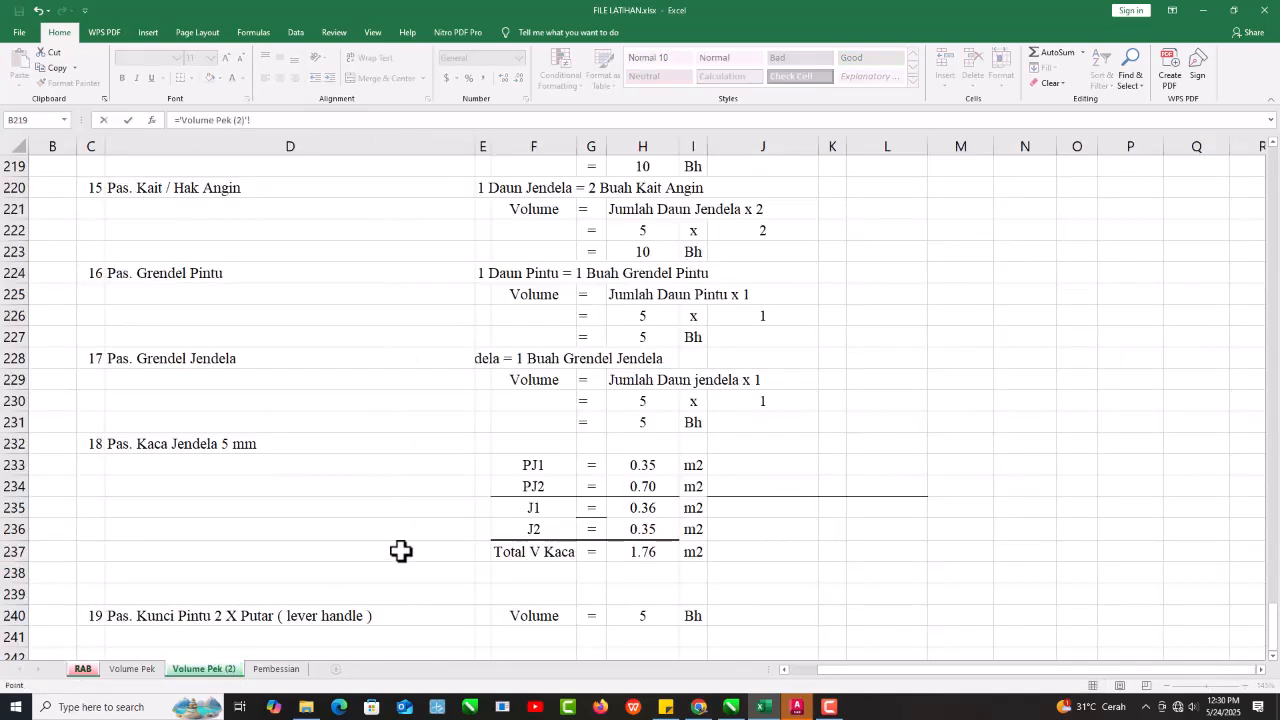
pyautogui.scroll(-2, 504, 495)
pyautogui.scroll(3, 507, 475)
pyautogui.scroll(2, 507, 459)
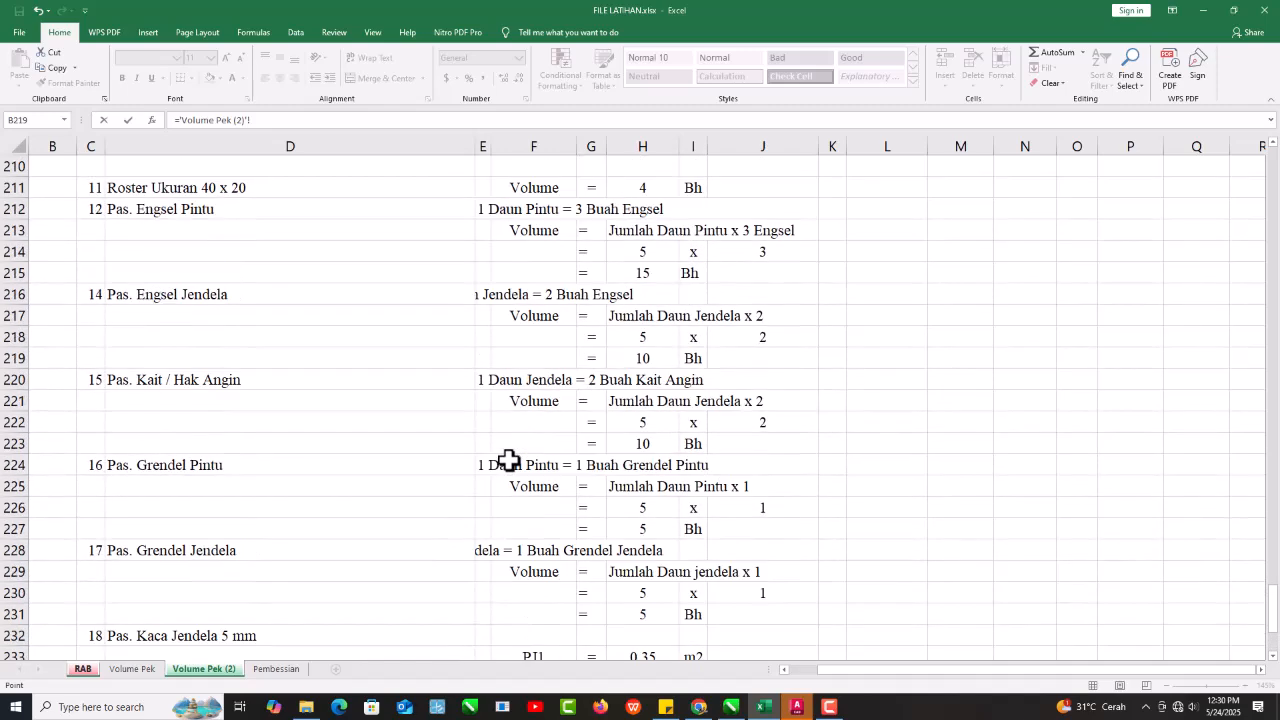
pyautogui.scroll(1, 665, 279)
pyautogui.press('Return')
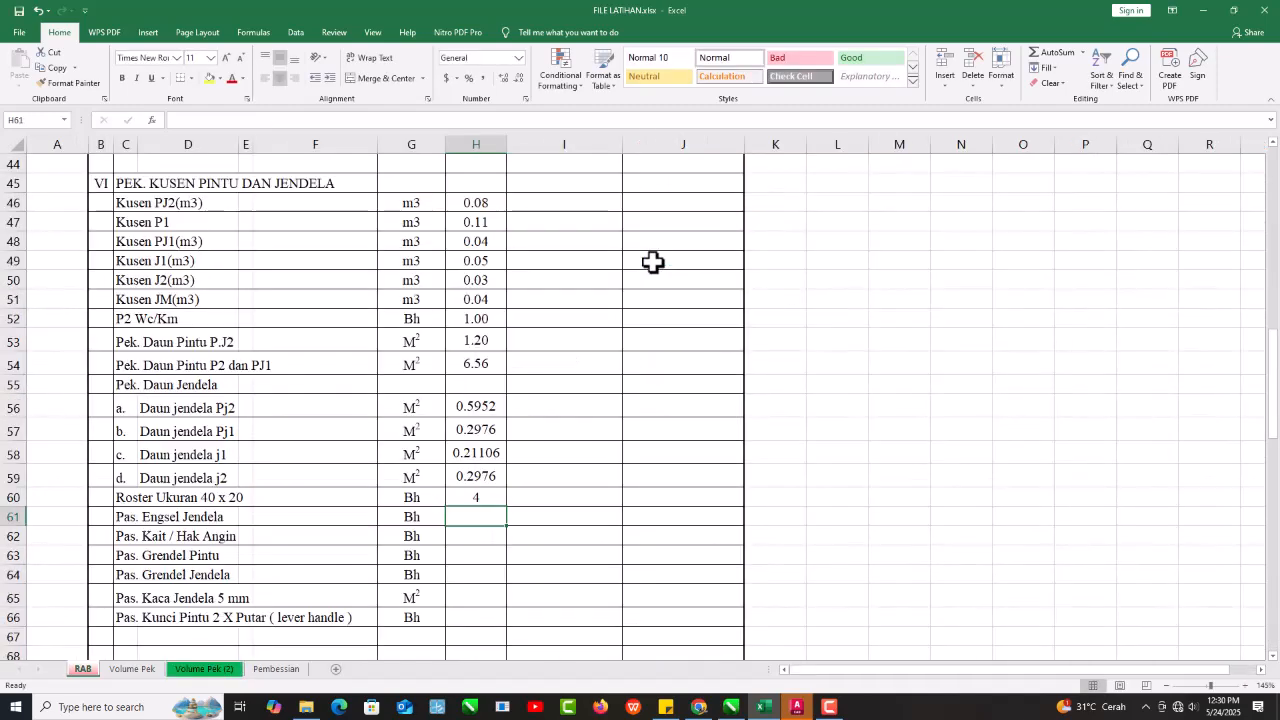
# Link H61 and H62 to the Pas. Engsel Jendela and Pas. Kait / Hak Angin volumes in H219 and H223 of Volume Pek (2).
pyautogui.write('=')
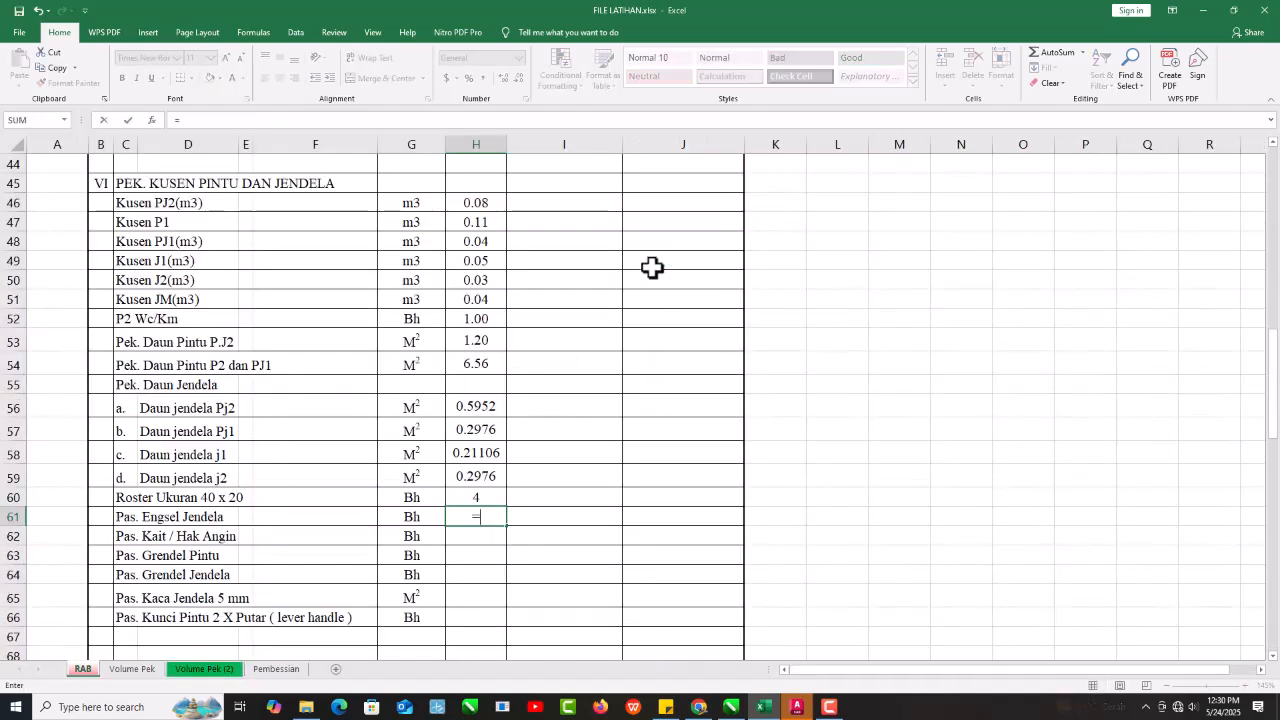
pyautogui.click(197, 669)
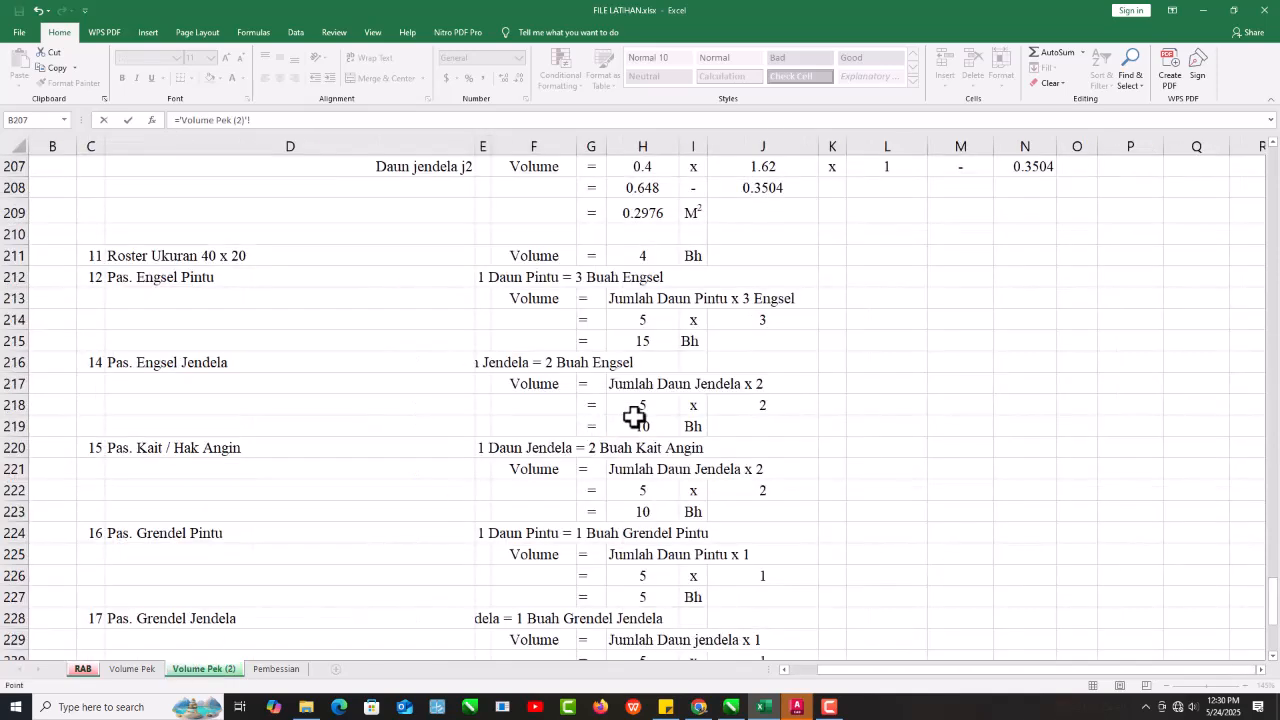
pyautogui.click(644, 428)
pyautogui.press('Return')
pyautogui.write('=')
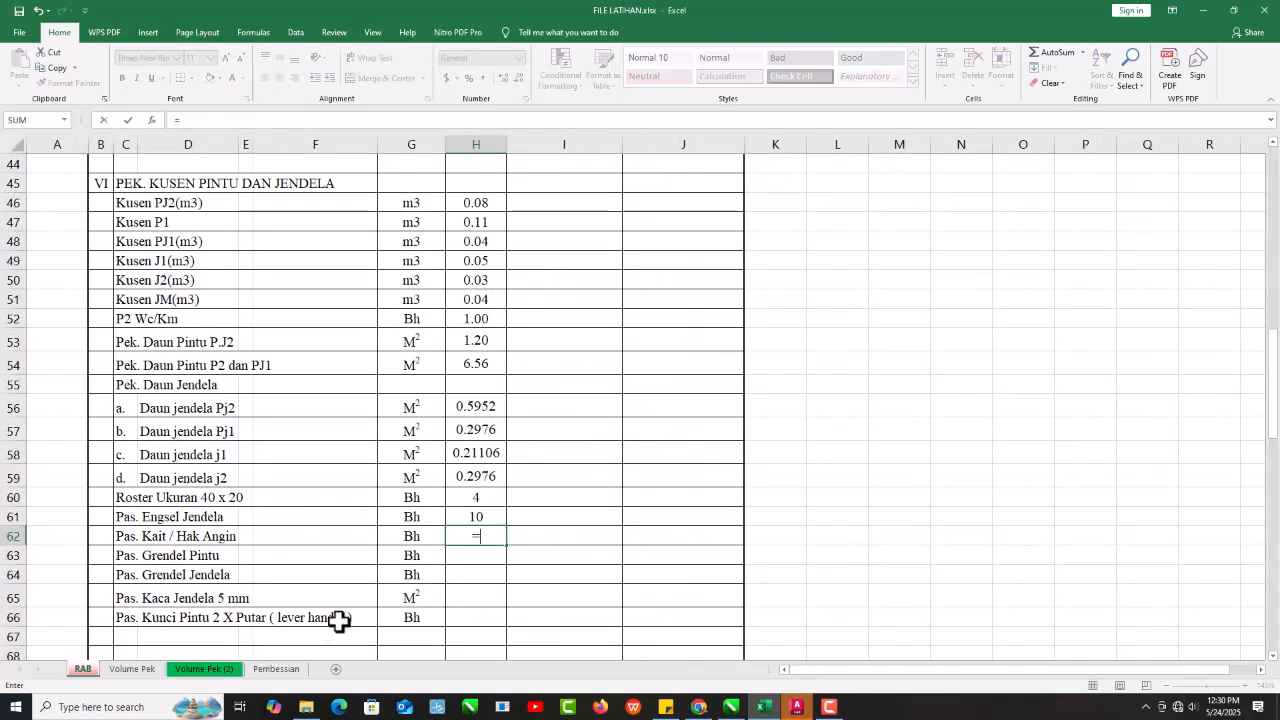
pyautogui.click(225, 676)
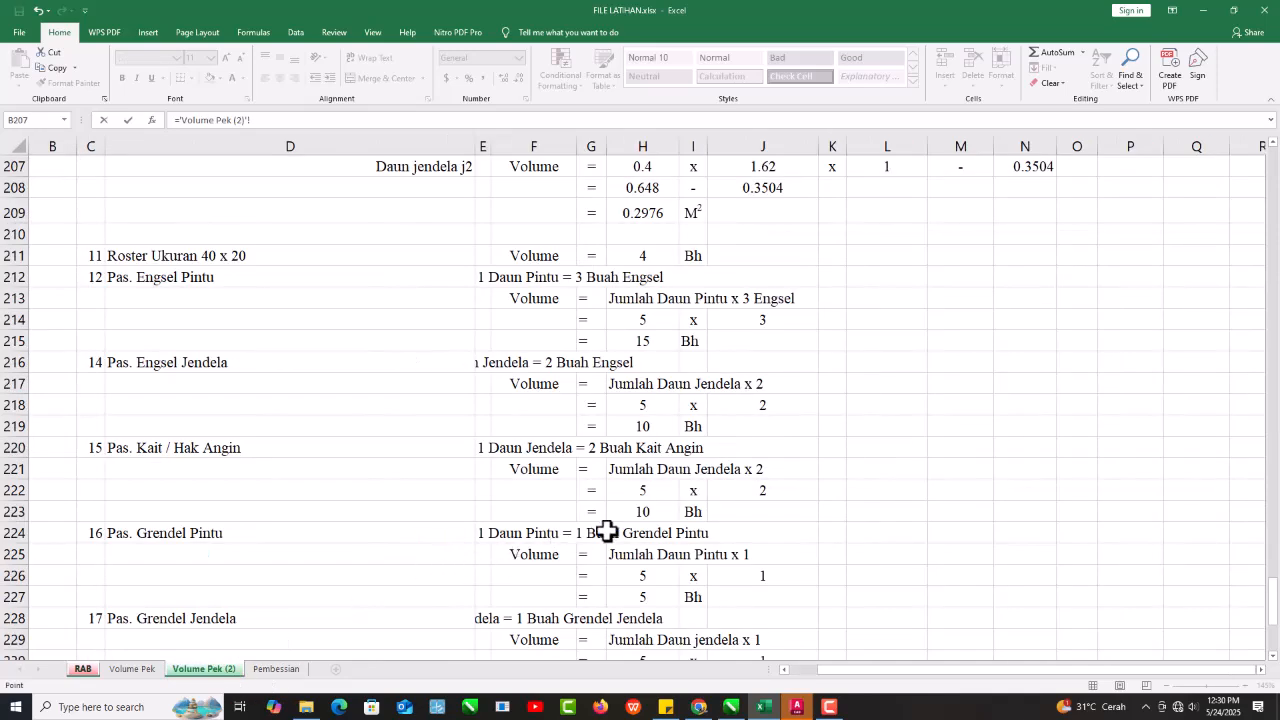
pyautogui.click(638, 519)
pyautogui.press('Return')
# Link H63 and H64 to the Pas. Grendel Pintu and Pas. Grendel Jendela volumes in H227 and H231 of Volume Pek (2).
pyautogui.write('=')
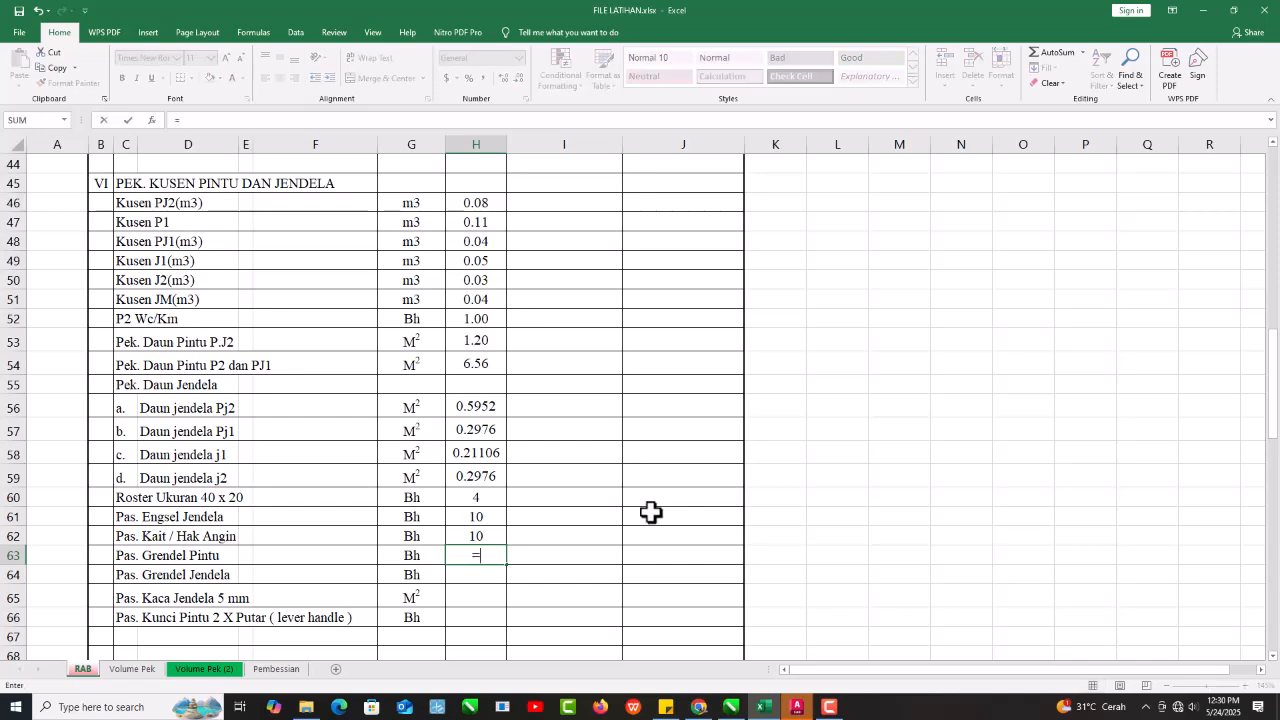
pyautogui.click(213, 676)
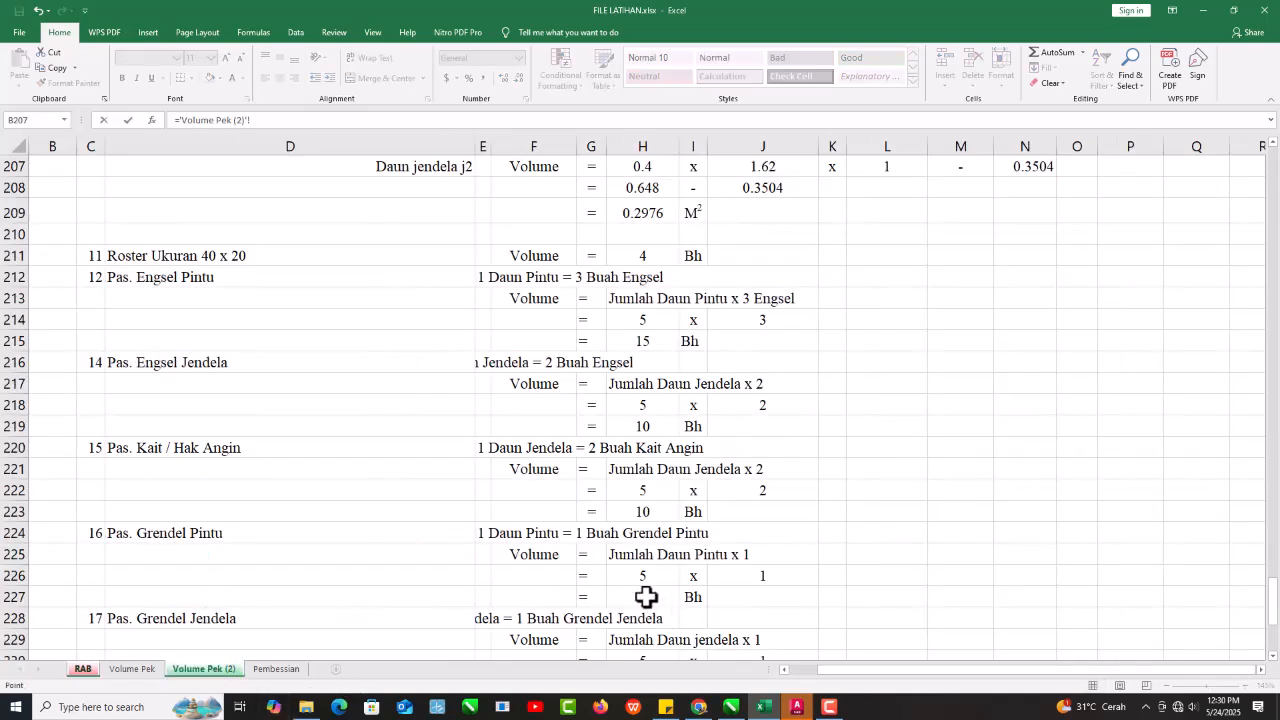
pyautogui.press('Return')
pyautogui.write('=')
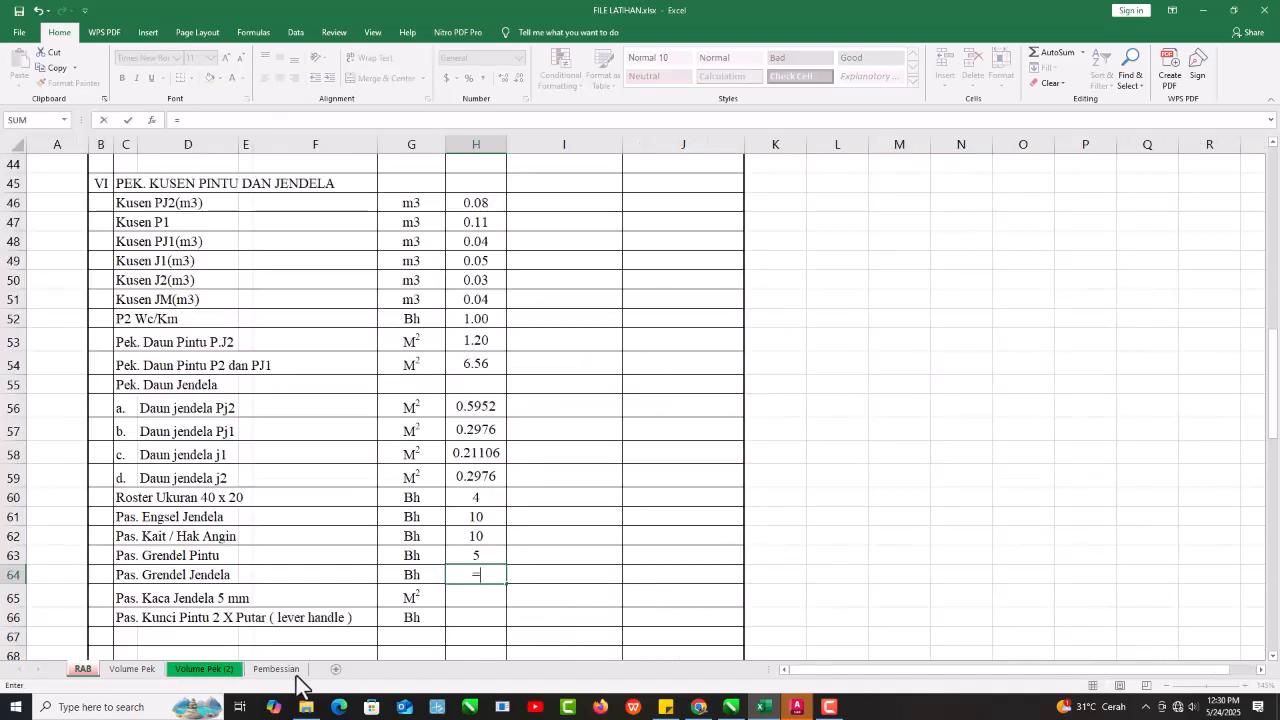
pyautogui.click(204, 669)
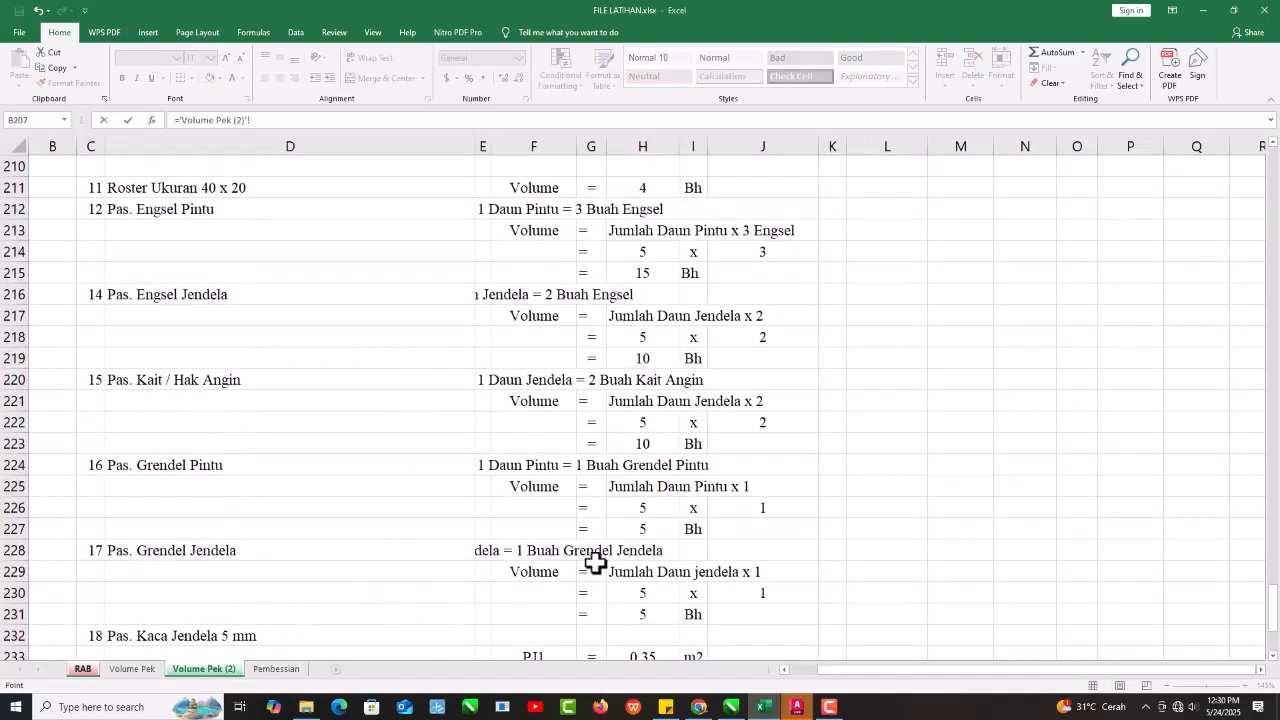
pyautogui.scroll(-1, 600, 555)
pyautogui.click(645, 543)
pyautogui.press('Return')
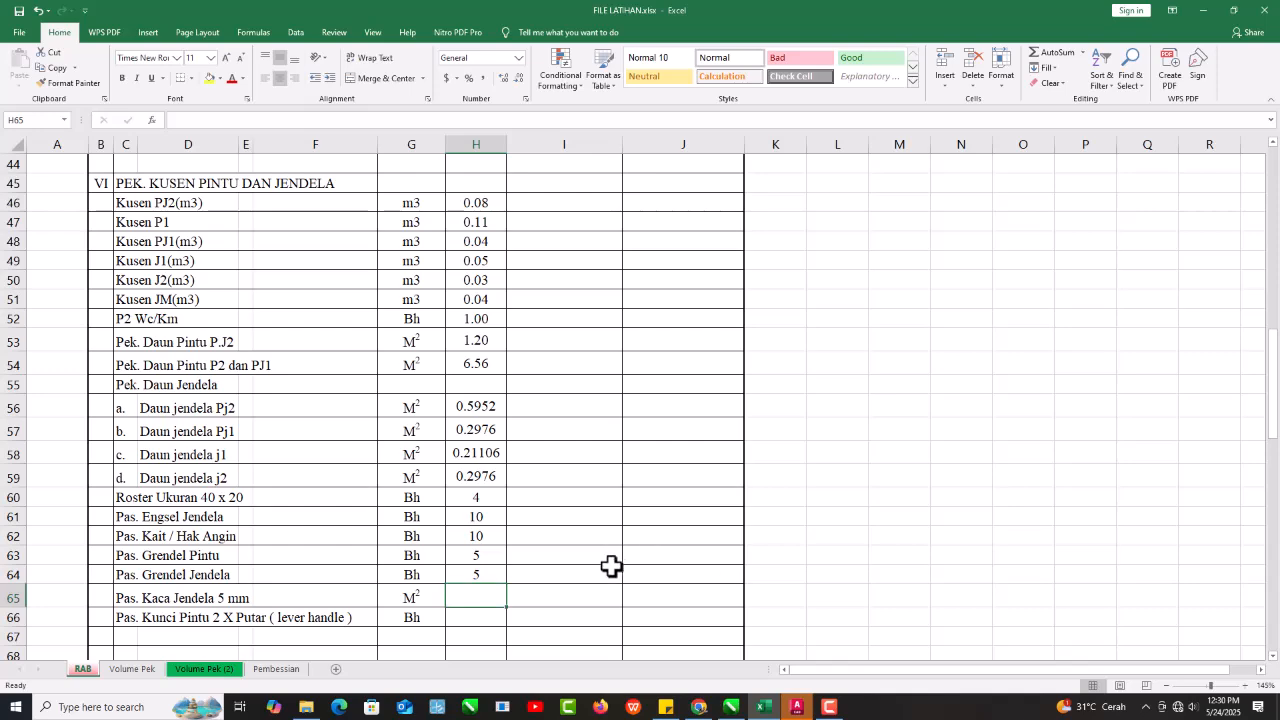
# Link H65 to the Total V Kaca volume in H237 and H66 to the Pas. Kunci Pintu volume in H240 of Volume Pek (2).
pyautogui.write('=')
pyautogui.click(202, 672)
pyautogui.scroll(-1, 560, 565)
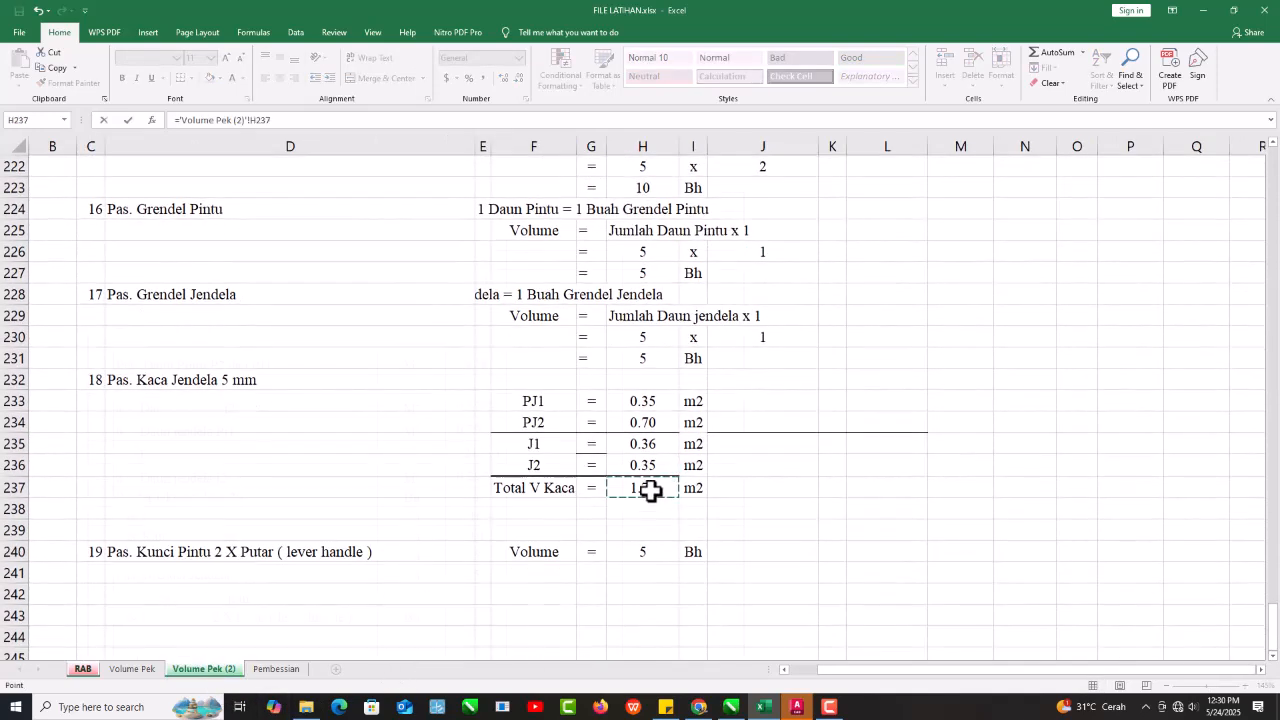
pyautogui.press('Return')
pyautogui.write('=')
pyautogui.click(213, 671)
pyautogui.click(669, 421)
pyautogui.press('Return')
# Make the section VI heading PEK. KUSEN PINTU DAN JENDELA in row 45 bold, including its number.
pyautogui.scroll(4, 580, 482)
pyautogui.moveTo(86, 443); pyautogui.dragTo(288, 441)
pyautogui.hotkey('ctrl', 'b')
pyautogui.click(628, 446)
# Look over the RAB item list and examine the Pekerjaan Atap and Pekerjaan Plafond volume calculations in the Volume Pek sheet.
pyautogui.scroll(-4, 560, 420)
pyautogui.scroll(3, 559, 420)
pyautogui.scroll(10, 559, 420)
pyautogui.scroll(-9, 414, 334)
pyautogui.scroll(-7, 440, 370)
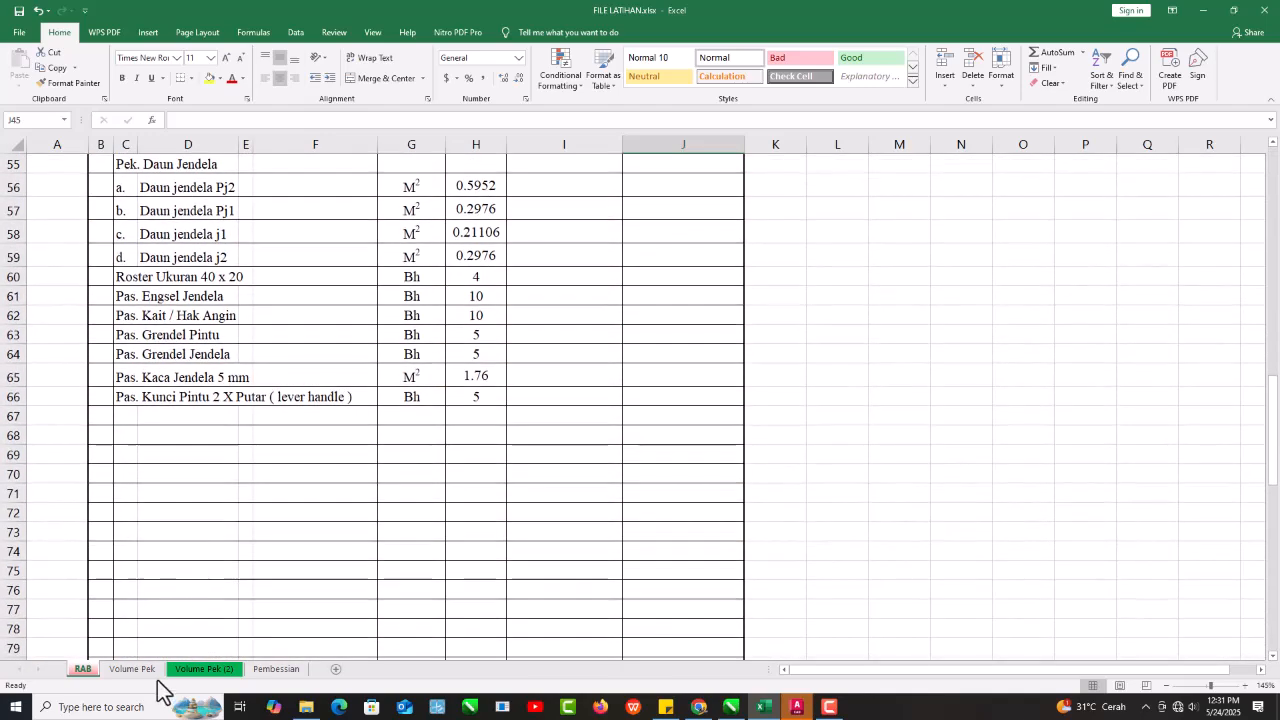
pyautogui.click(140, 670)
pyautogui.scroll(-5, 266, 420)
pyautogui.scroll(-3, 266, 420)
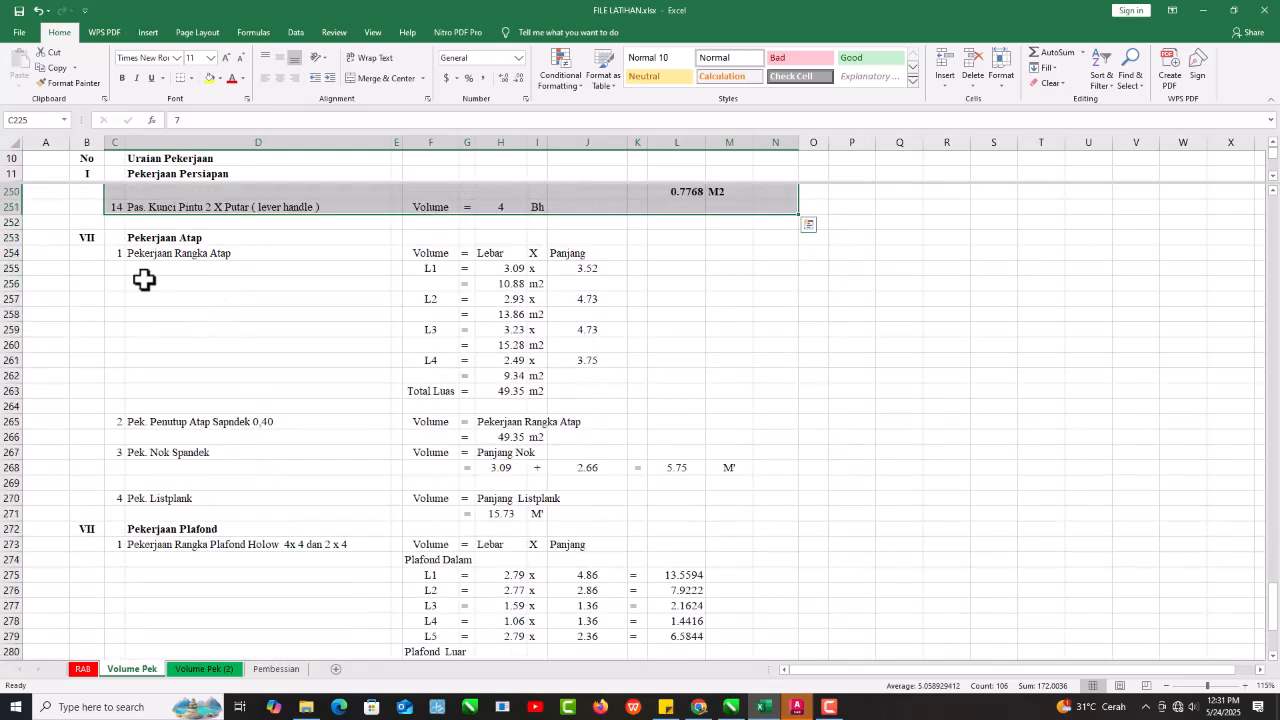
pyautogui.moveTo(141, 256); pyautogui.dragTo(657, 543)
pyautogui.scroll(-6, 689, 489)
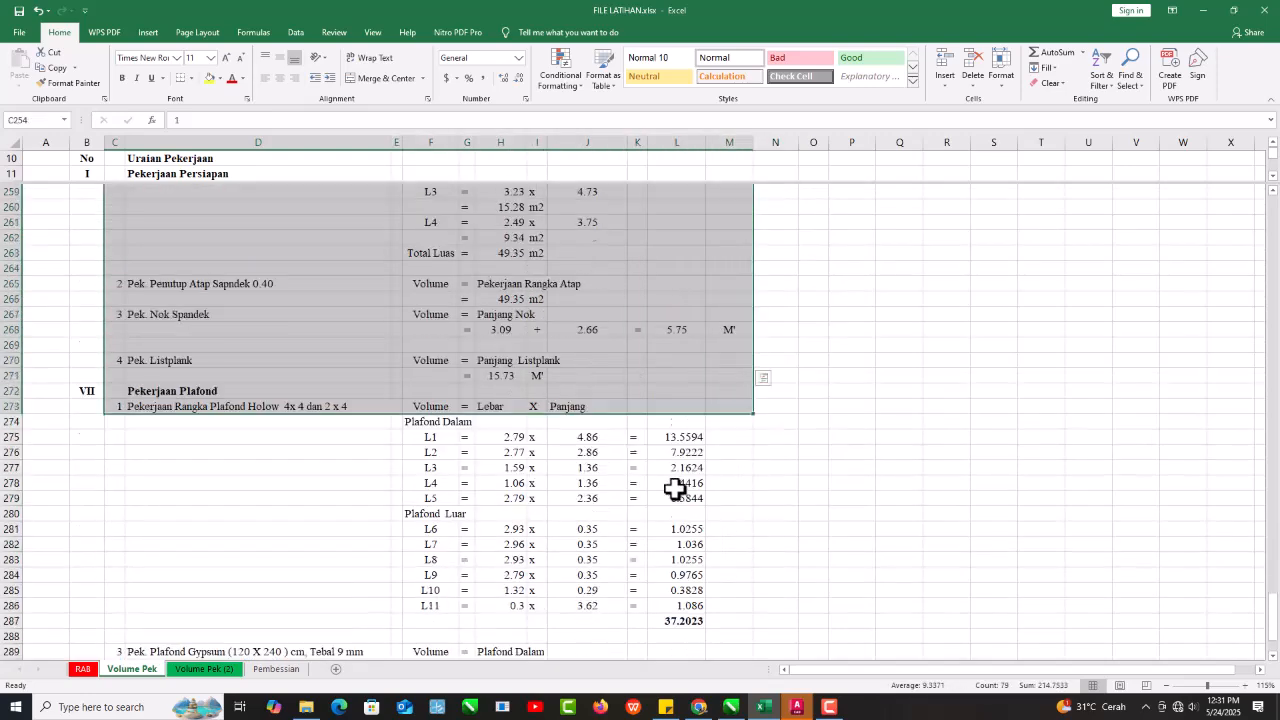
pyautogui.moveTo(127, 288); pyautogui.dragTo(668, 588)
pyautogui.scroll(-7, 534, 528)
pyautogui.scroll(13, 234, 457)
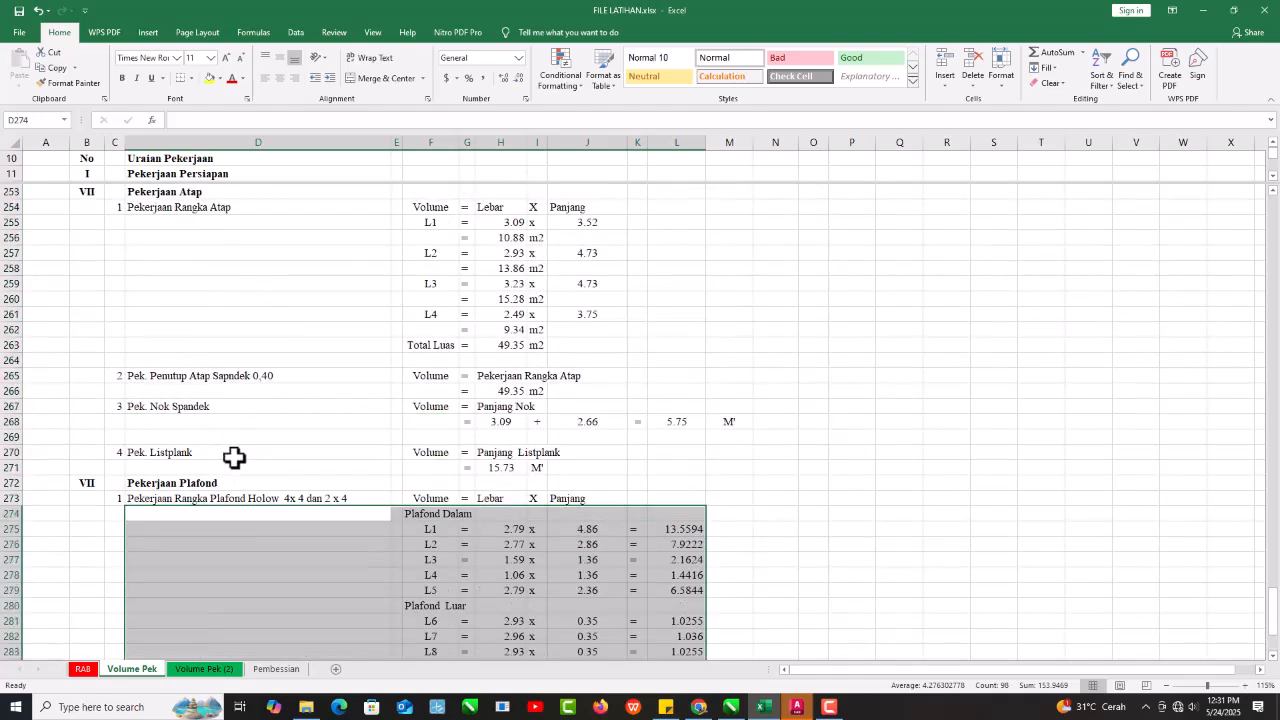
pyautogui.scroll(7, 245, 610)
pyautogui.scroll(4, 256, 600)
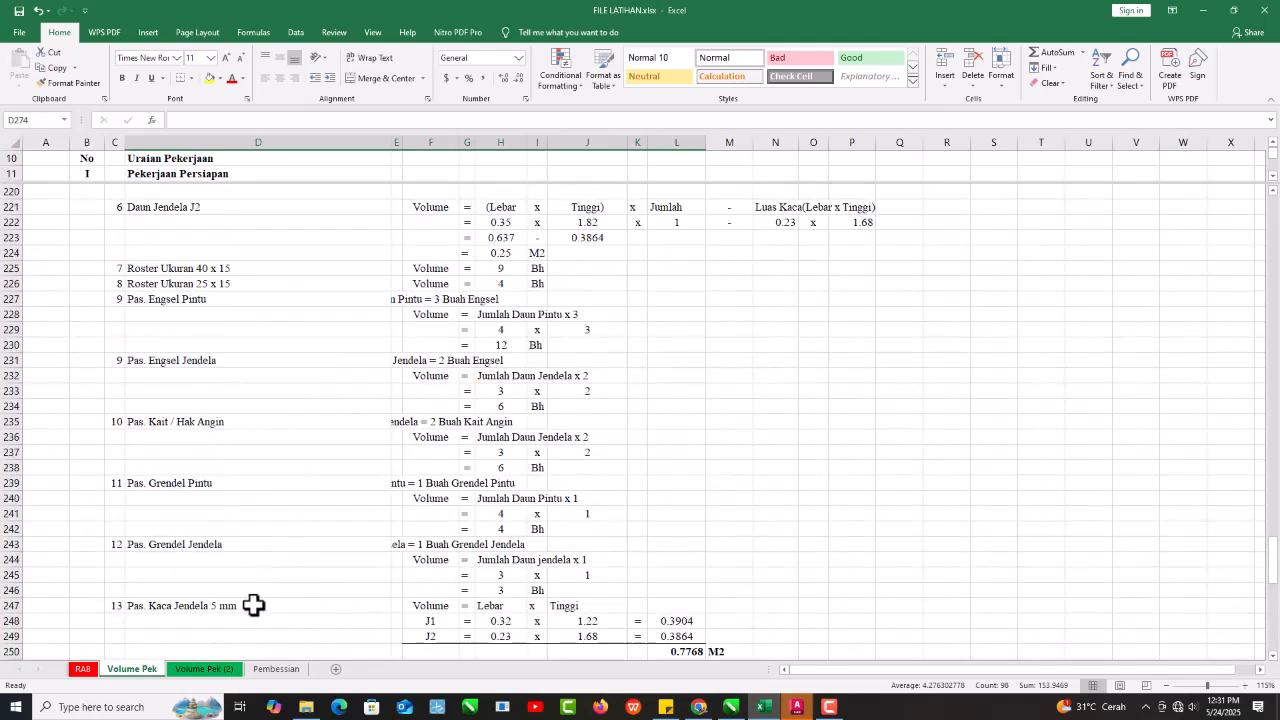
# Review the frame, door, window and hardware calculations in the Volume Pek (2) sheet down to item 19.
pyautogui.click(210, 669)
pyautogui.scroll(14, 420, 546)
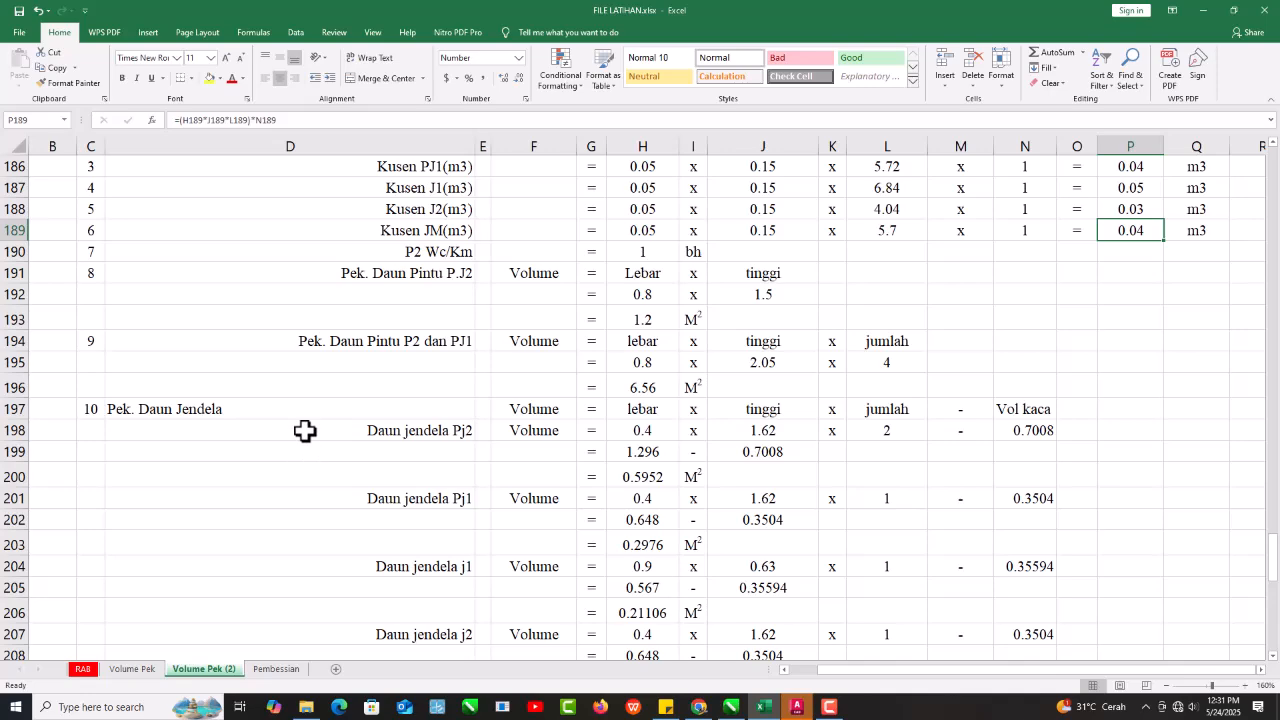
pyautogui.scroll(-1, 363, 446)
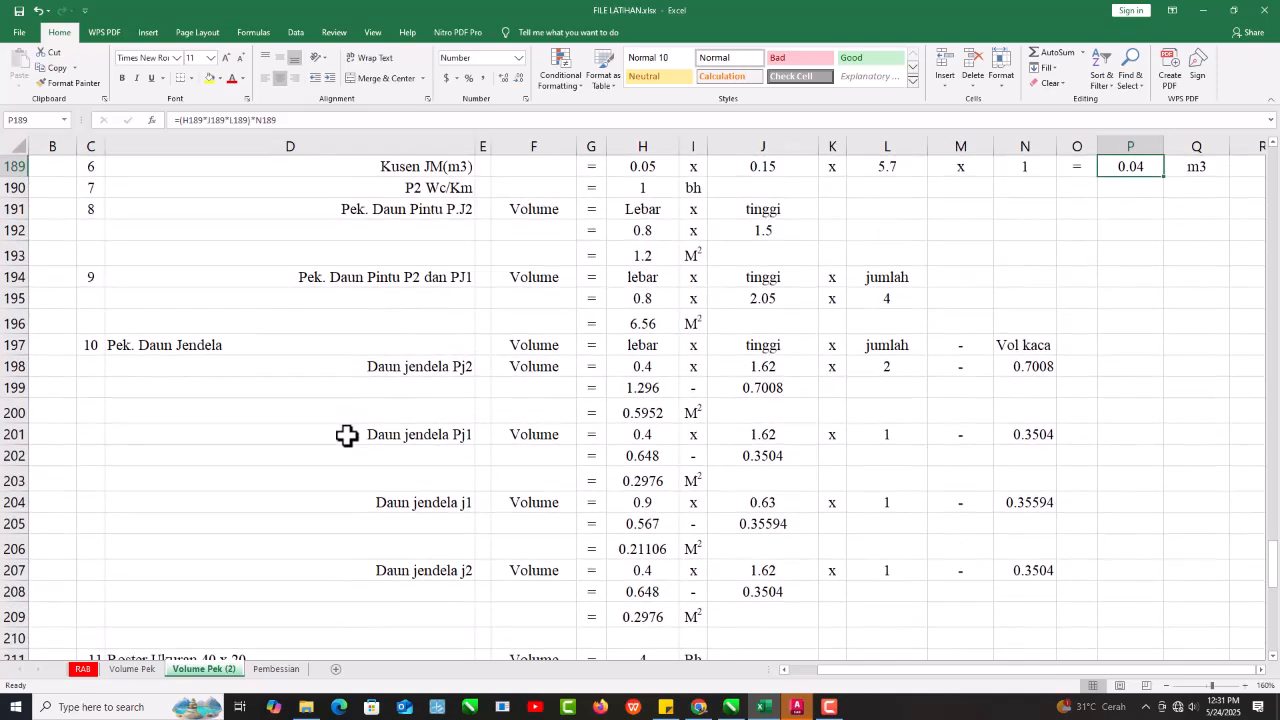
pyautogui.scroll(-7, 355, 442)
pyautogui.scroll(-6, 353, 440)
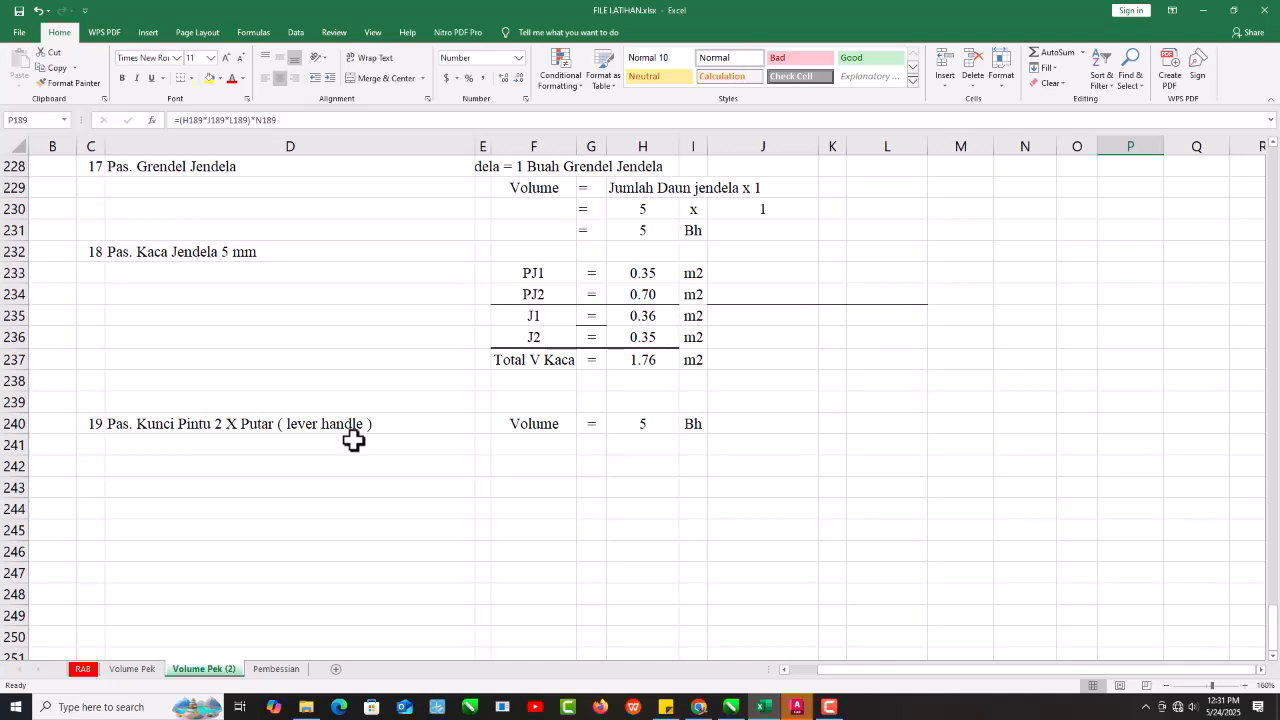
pyautogui.scroll(1, 353, 440)
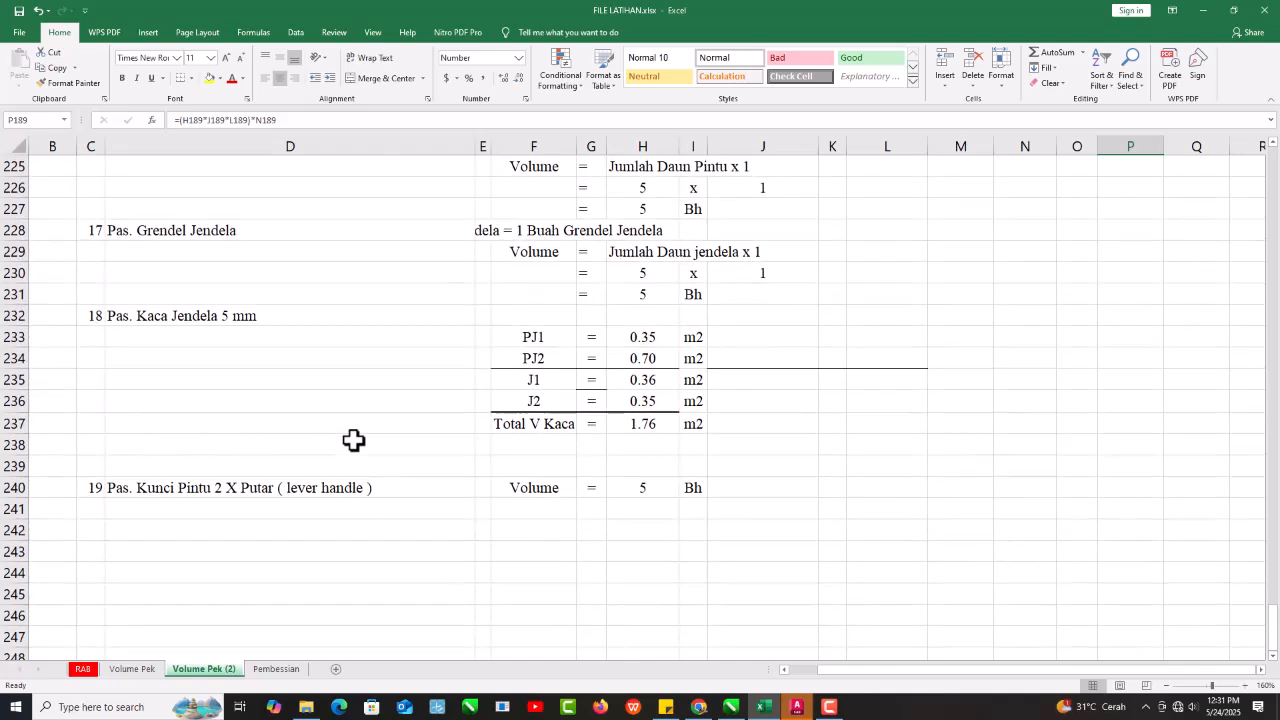
# Return to section VI of the RAB sheet and select the number cell B46 beside Kusen PJ2(m3).
pyautogui.click(84, 669)
pyautogui.scroll(4, 314, 517)
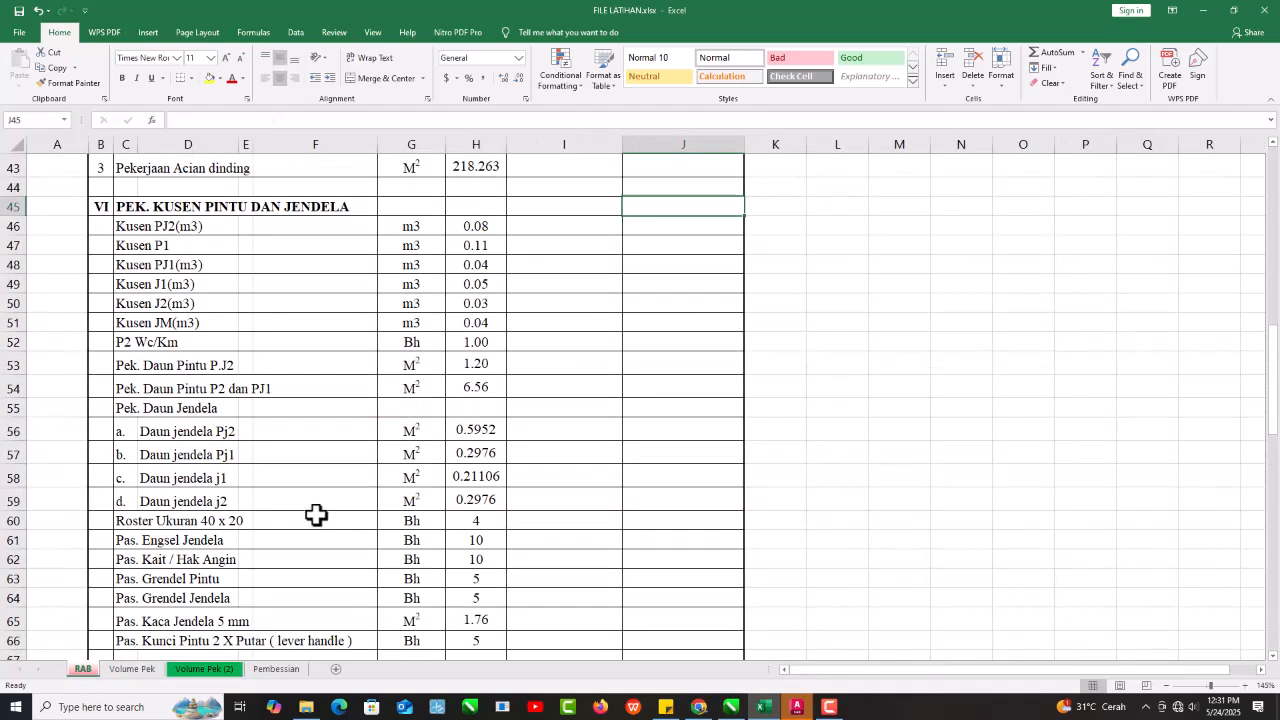
pyautogui.click(108, 224)
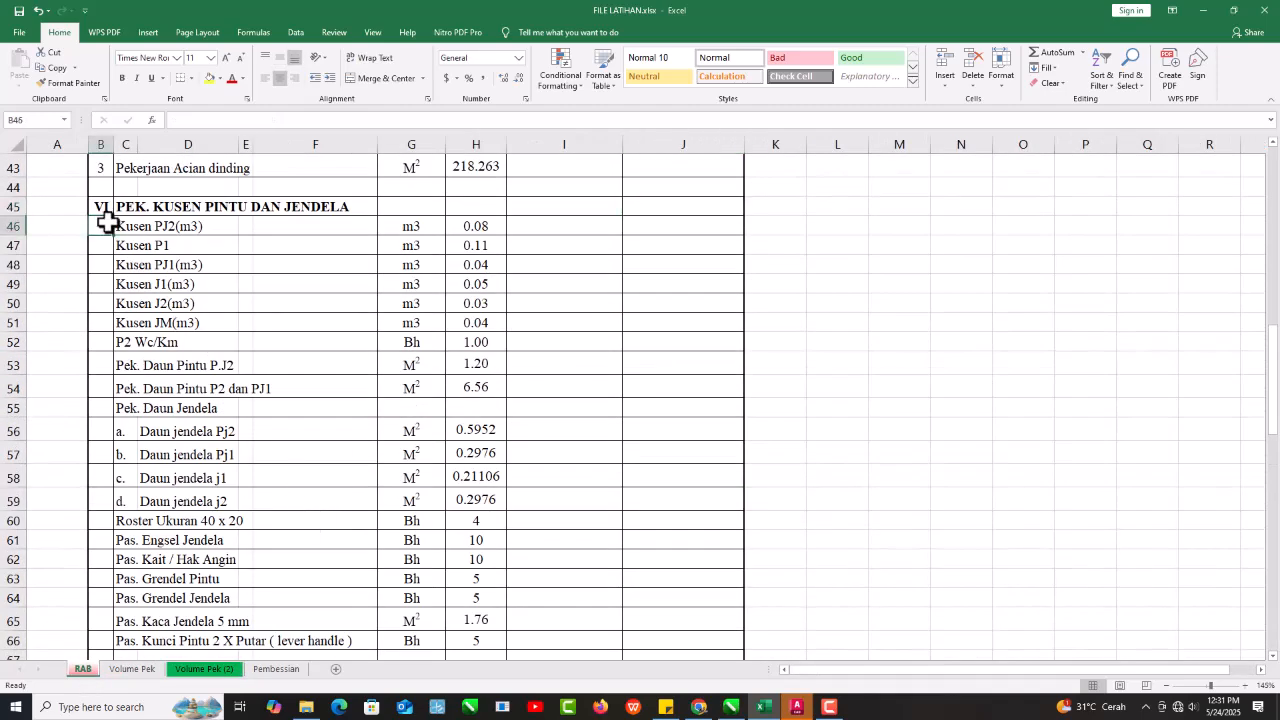